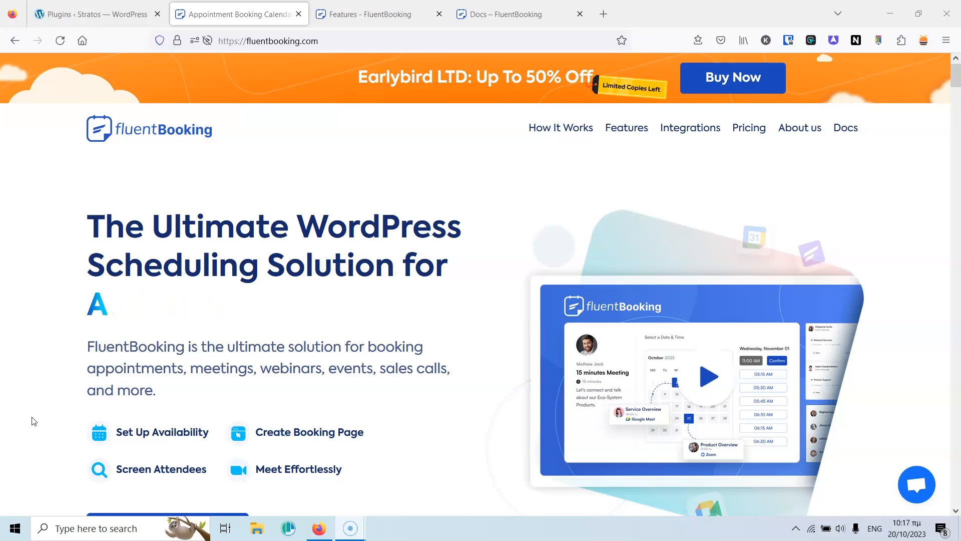
Scroll down through the current FluentBooking website page and back up.
{"action": "left_click", "coordinate": [188, 354]}
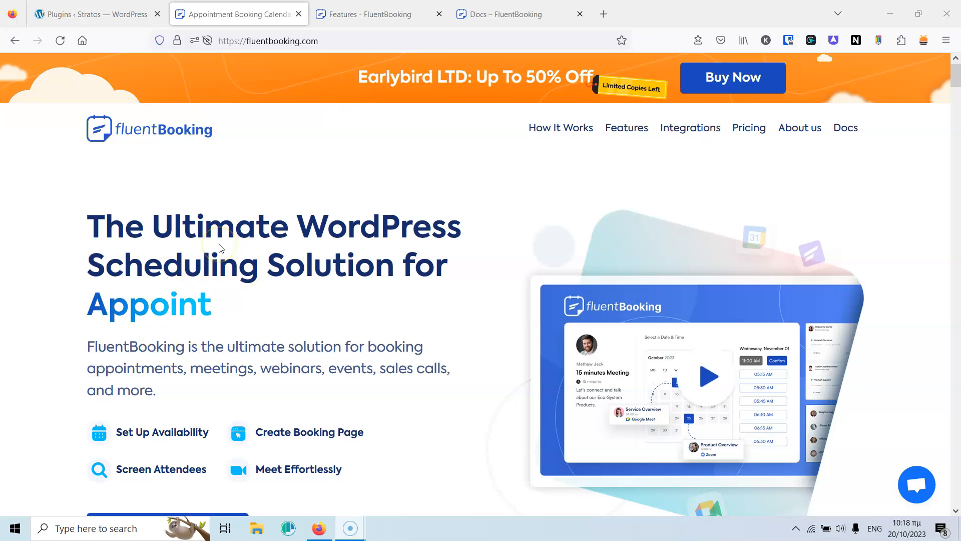
{"action": "scroll", "coordinate": [220, 248], "scroll_direction": "down", "scroll_amount": 4}
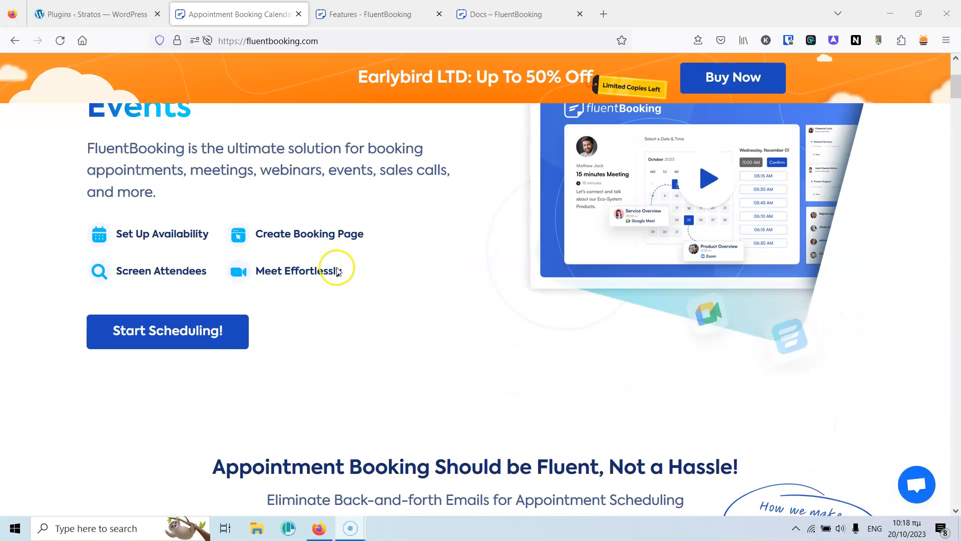
{"action": "scroll", "coordinate": [383, 272], "scroll_direction": "down", "scroll_amount": 5}
{"action": "scroll", "coordinate": [383, 273], "scroll_direction": "down", "scroll_amount": 2}
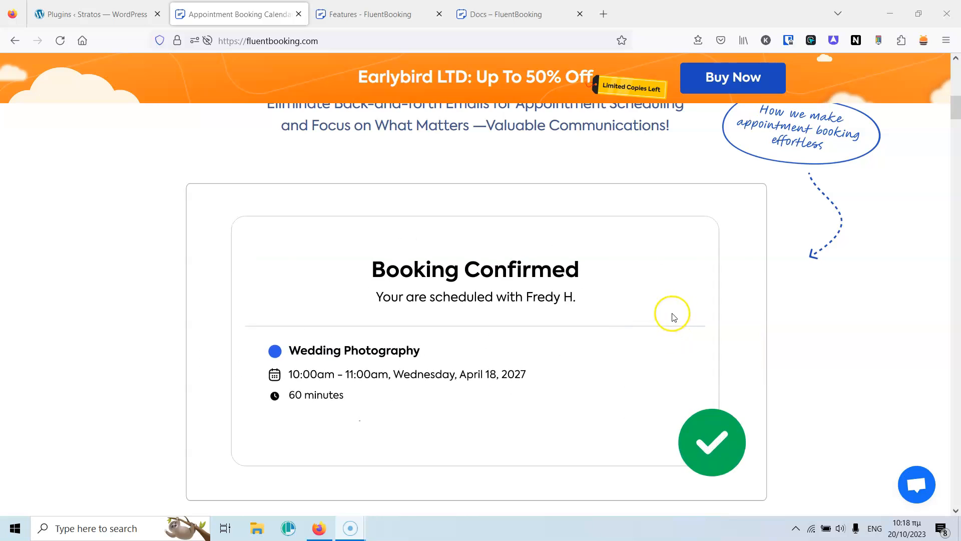
{"action": "scroll", "coordinate": [134, 302], "scroll_direction": "down", "scroll_amount": 8}
{"action": "scroll", "coordinate": [135, 303], "scroll_direction": "down", "scroll_amount": 10}
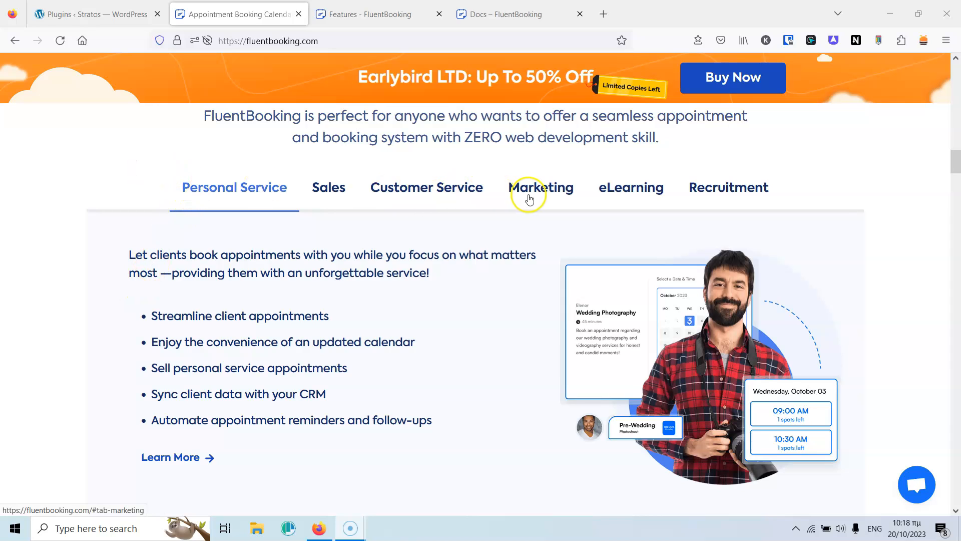
{"action": "scroll", "coordinate": [126, 295], "scroll_direction": "down", "scroll_amount": 4}
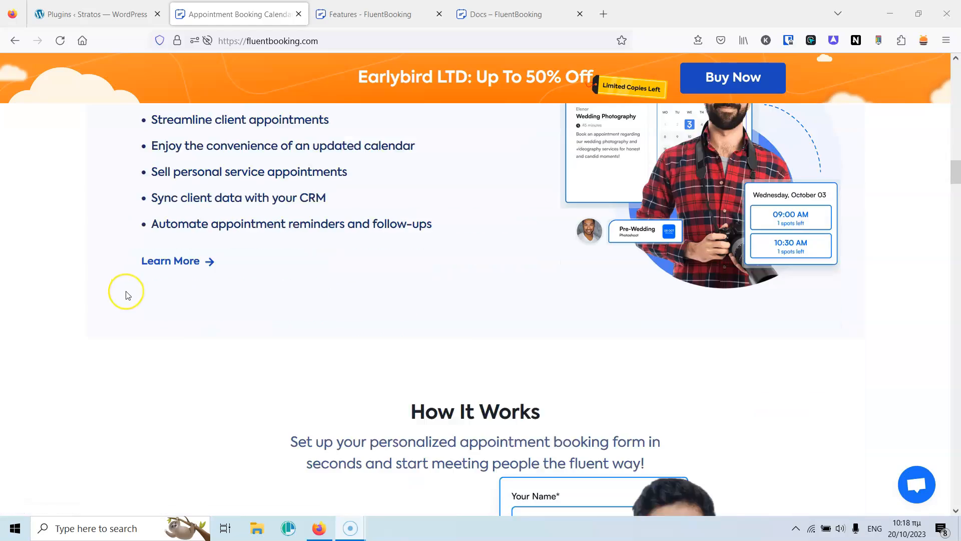
{"action": "scroll", "coordinate": [126, 295], "scroll_direction": "down", "scroll_amount": 10}
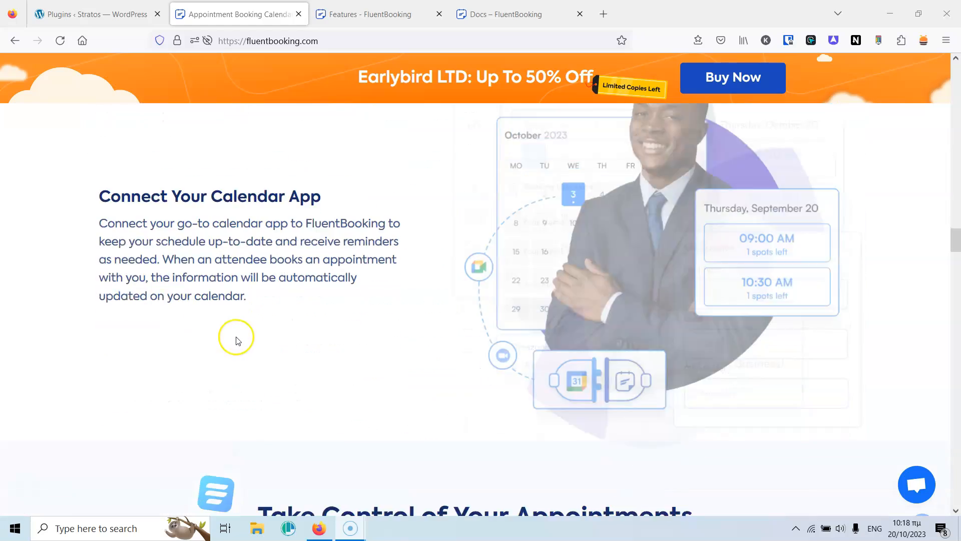
{"action": "scroll", "coordinate": [238, 340], "scroll_direction": "down", "scroll_amount": 15}
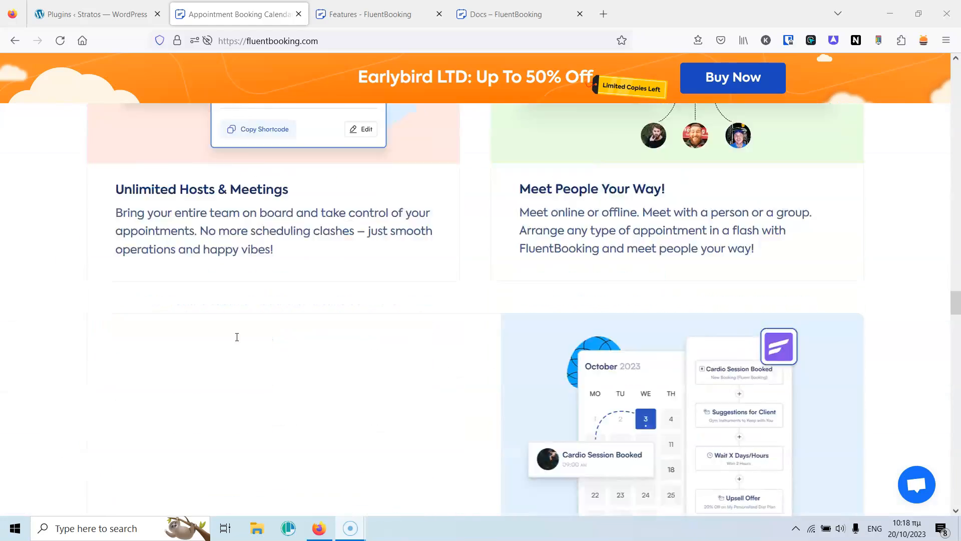
{"action": "scroll", "coordinate": [238, 337], "scroll_direction": "down", "scroll_amount": 15}
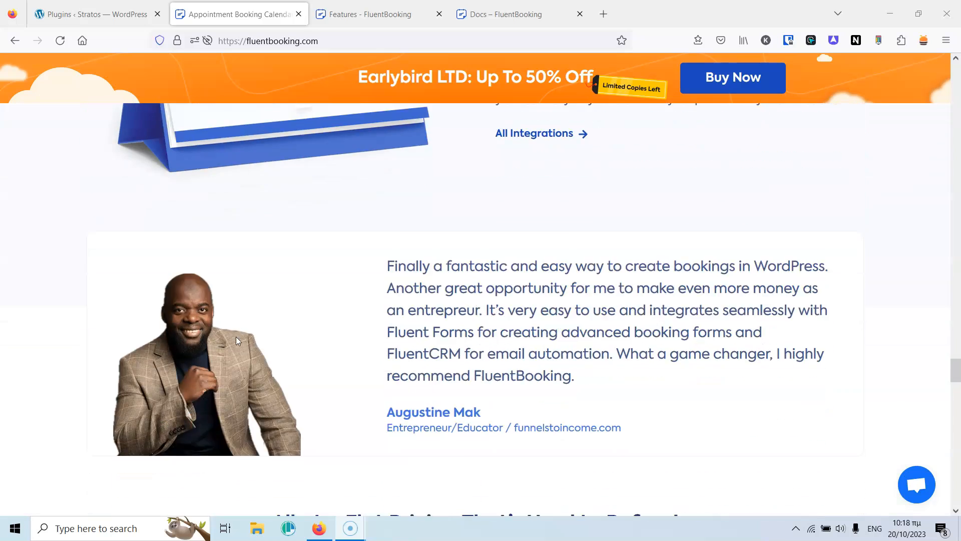
{"action": "scroll", "coordinate": [236, 336], "scroll_direction": "down", "scroll_amount": 8}
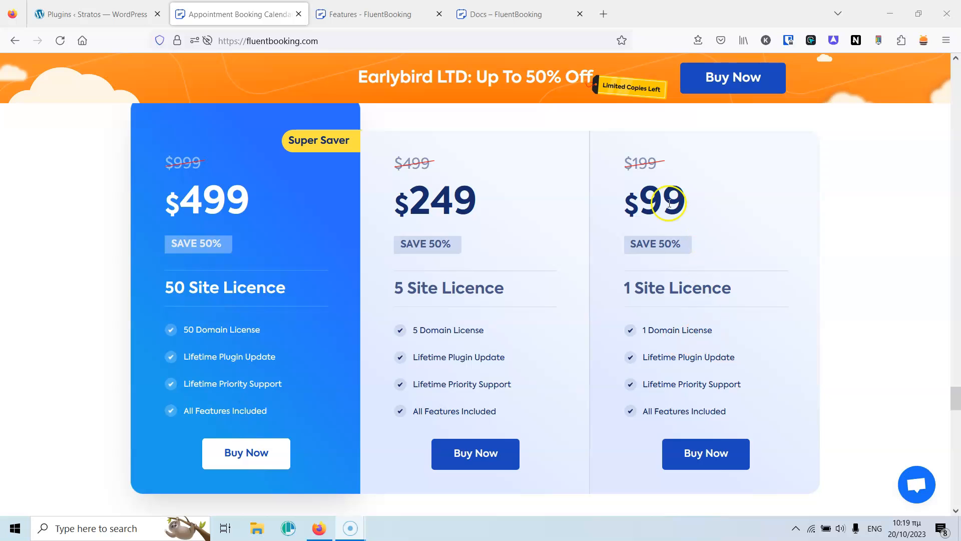
{"action": "scroll", "coordinate": [670, 200], "scroll_direction": "up", "scroll_amount": 3}
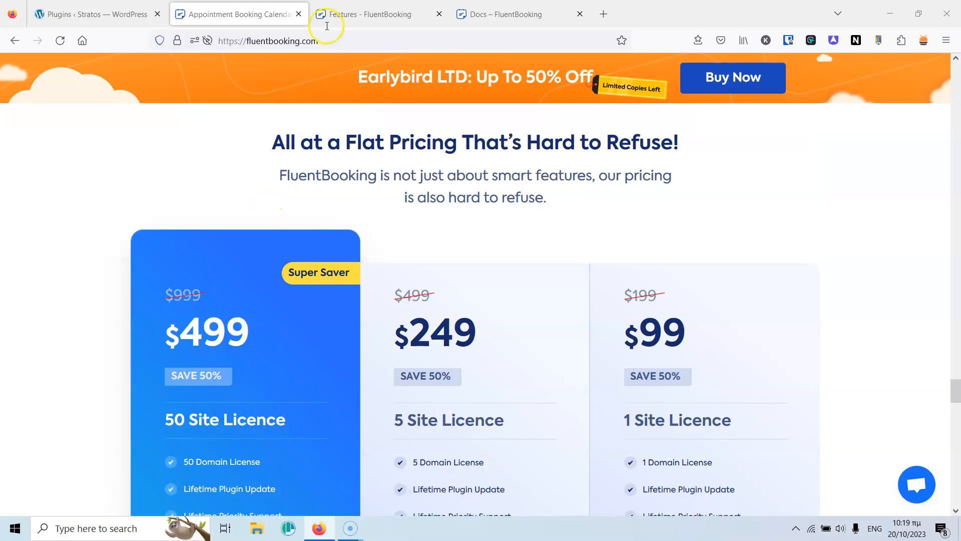
Switch to the Features page and scroll down to the Reports and Analytics section.
{"action": "left_click", "coordinate": [357, 15]}
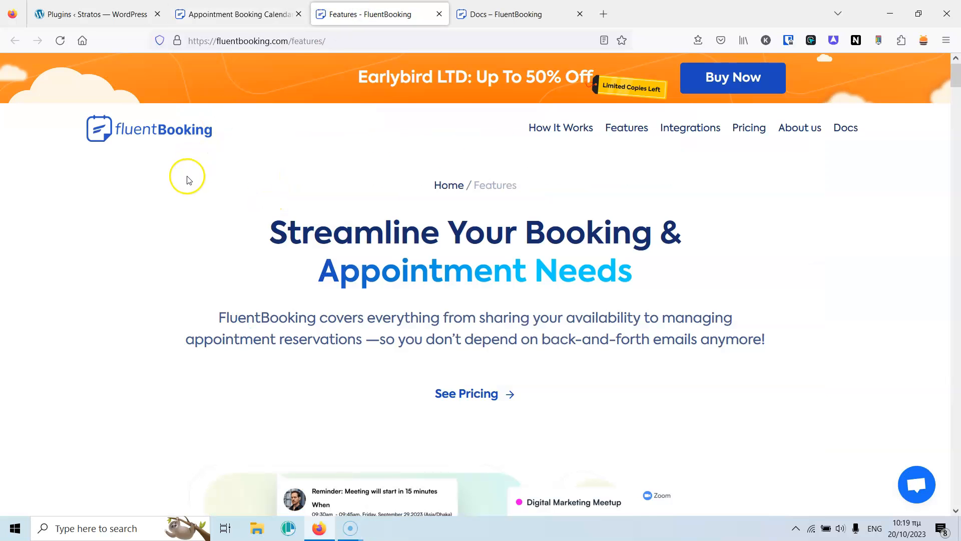
{"action": "scroll", "coordinate": [239, 220], "scroll_direction": "down", "scroll_amount": 10}
{"action": "scroll", "coordinate": [235, 223], "scroll_direction": "down", "scroll_amount": 4}
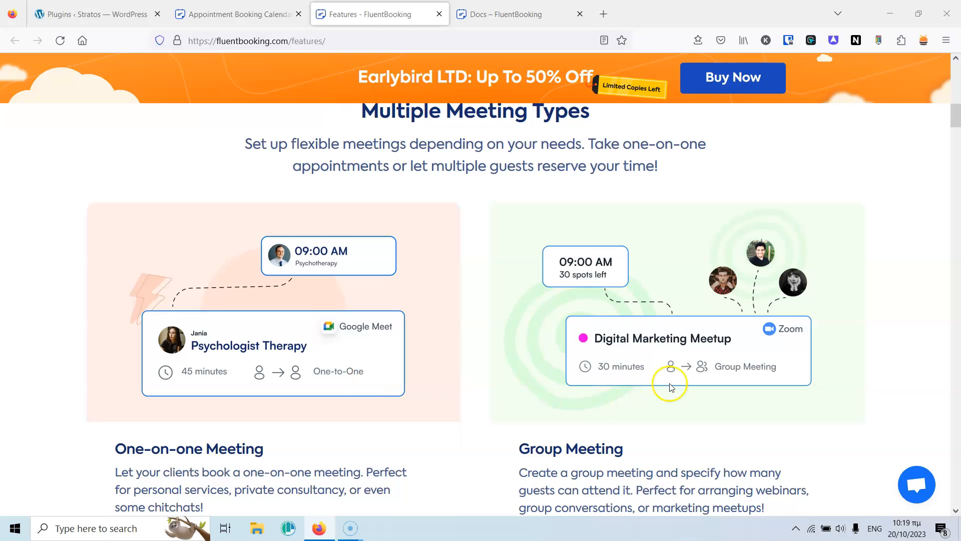
{"action": "scroll", "coordinate": [463, 273], "scroll_direction": "down", "scroll_amount": 8}
{"action": "scroll", "coordinate": [465, 274], "scroll_direction": "down", "scroll_amount": 4}
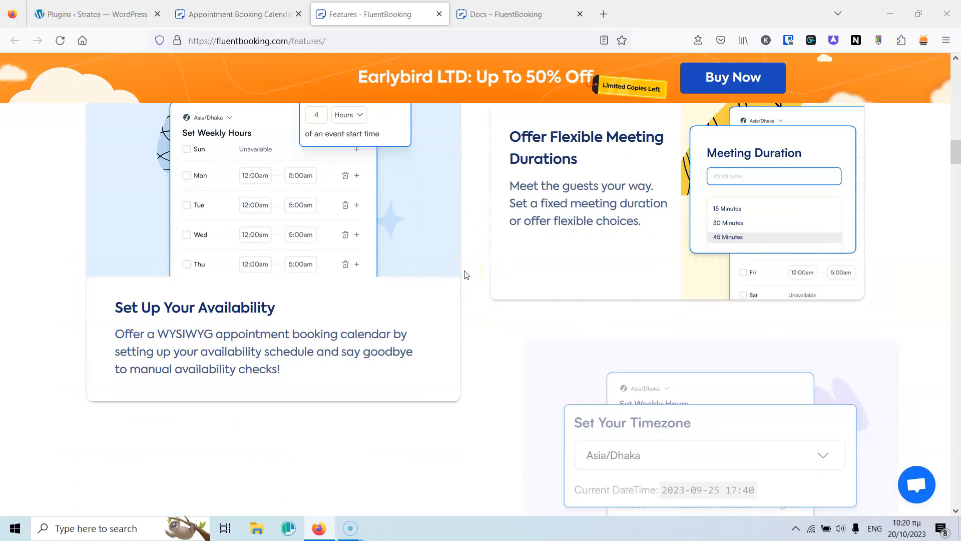
{"action": "scroll", "coordinate": [465, 275], "scroll_direction": "down", "scroll_amount": 6}
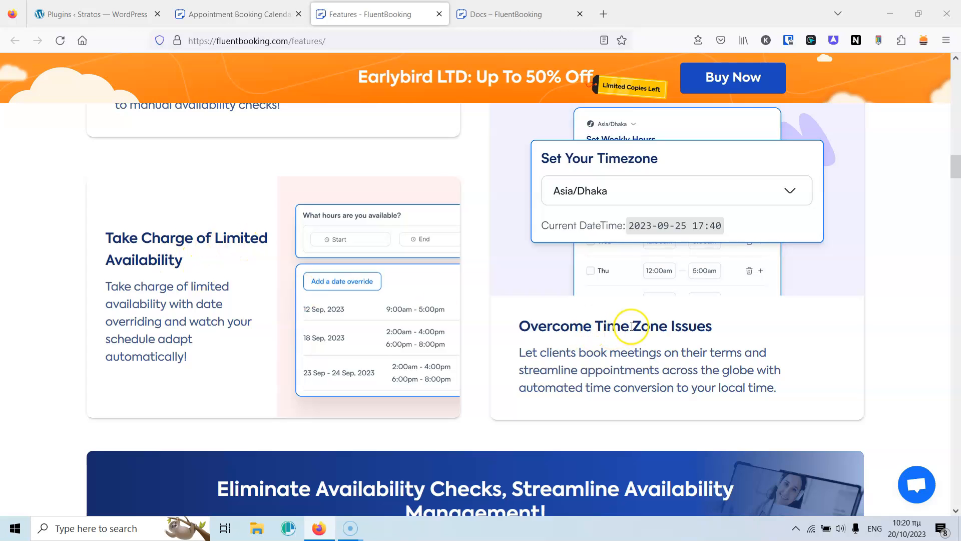
{"action": "scroll", "coordinate": [632, 324], "scroll_direction": "down", "scroll_amount": 4}
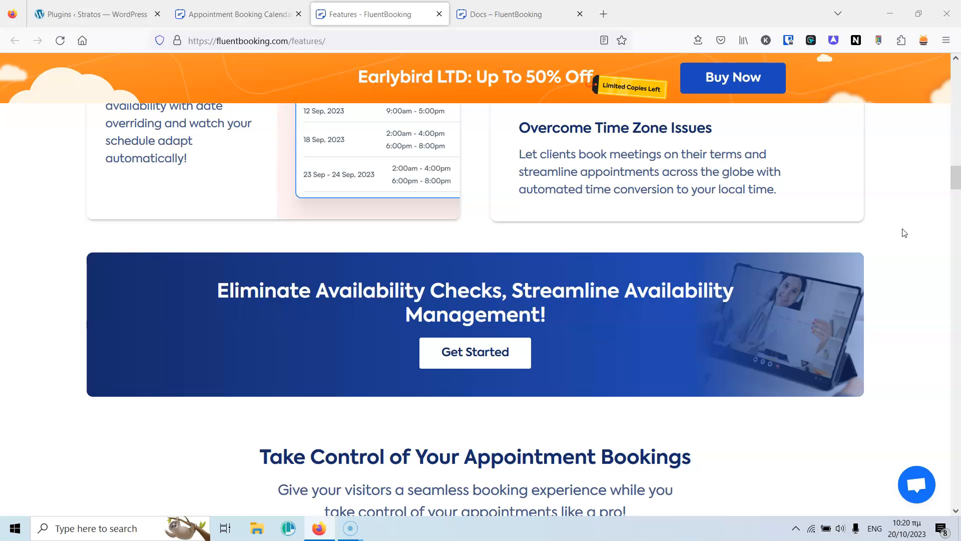
{"action": "scroll", "coordinate": [905, 232], "scroll_direction": "down", "scroll_amount": 8}
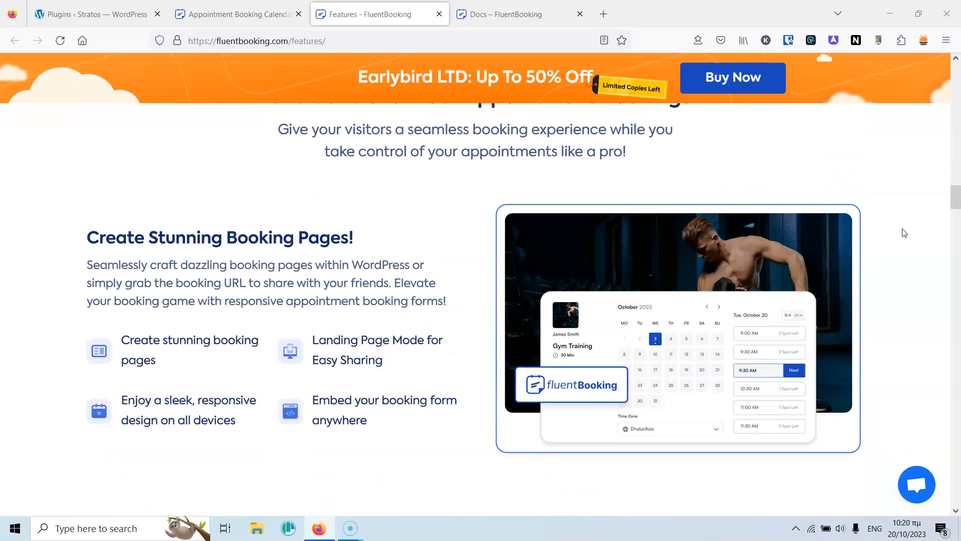
{"action": "scroll", "coordinate": [301, 208], "scroll_direction": "down", "scroll_amount": 7}
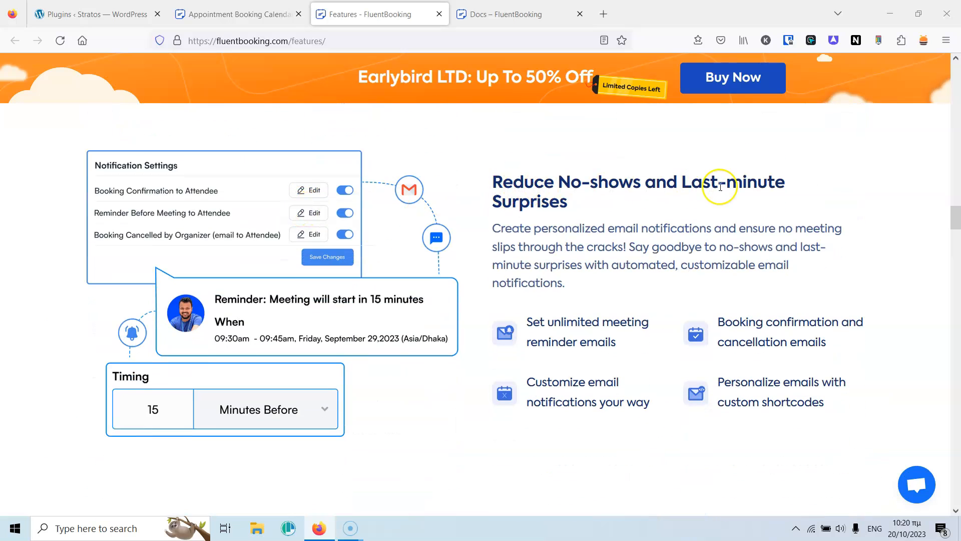
{"action": "scroll", "coordinate": [720, 187], "scroll_direction": "down", "scroll_amount": 8}
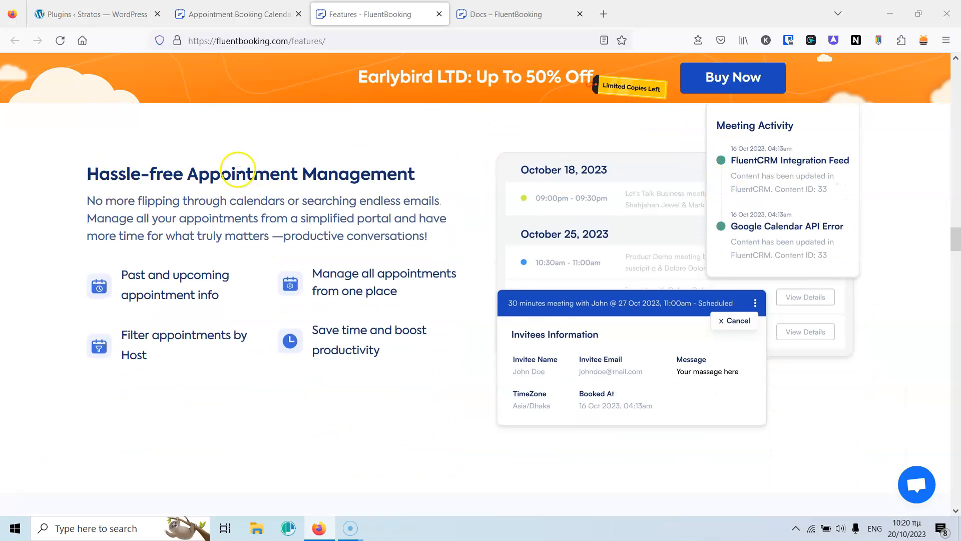
{"action": "scroll", "coordinate": [351, 175], "scroll_direction": "down", "scroll_amount": 12}
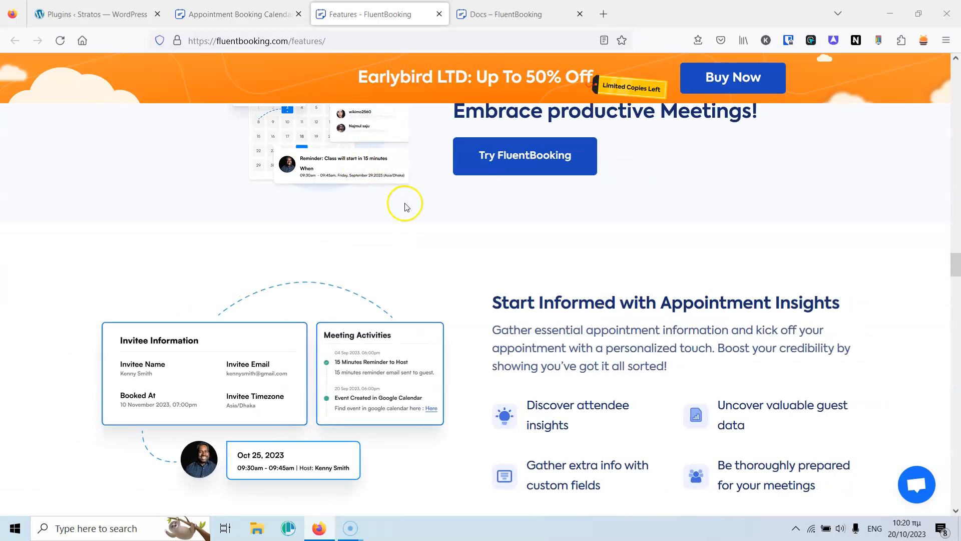
{"action": "scroll", "coordinate": [638, 179], "scroll_direction": "down", "scroll_amount": 7}
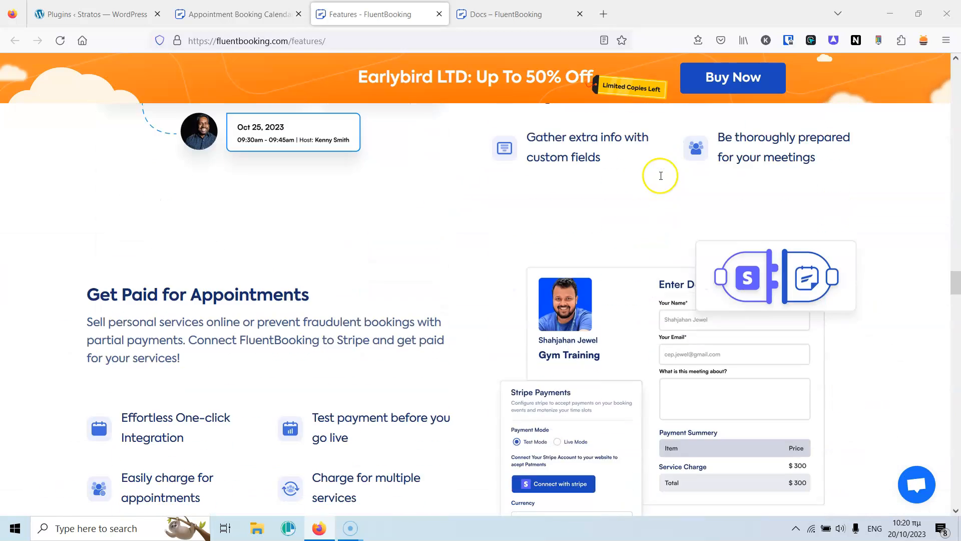
{"action": "scroll", "coordinate": [300, 161], "scroll_direction": "down", "scroll_amount": 1}
{"action": "scroll", "coordinate": [290, 166], "scroll_direction": "down", "scroll_amount": 7}
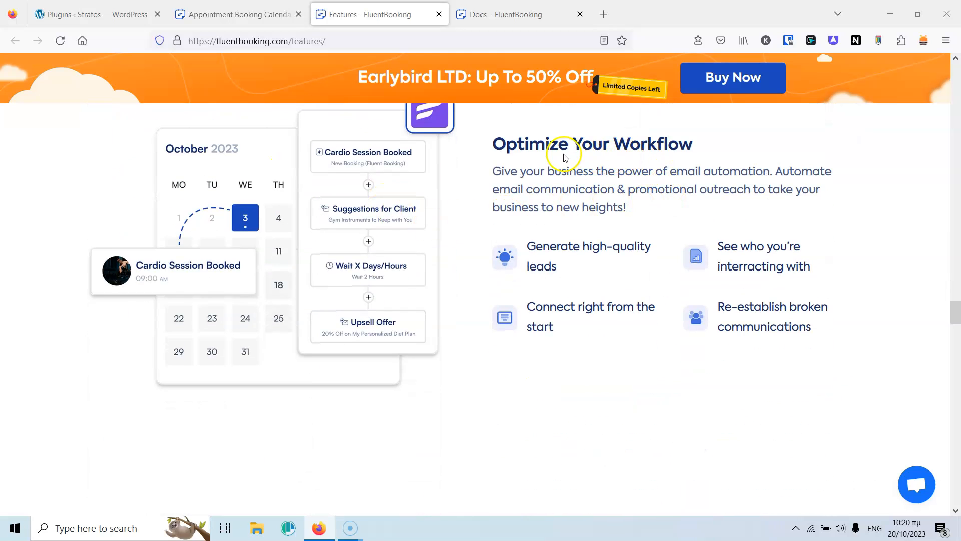
{"action": "scroll", "coordinate": [671, 161], "scroll_direction": "down", "scroll_amount": 5}
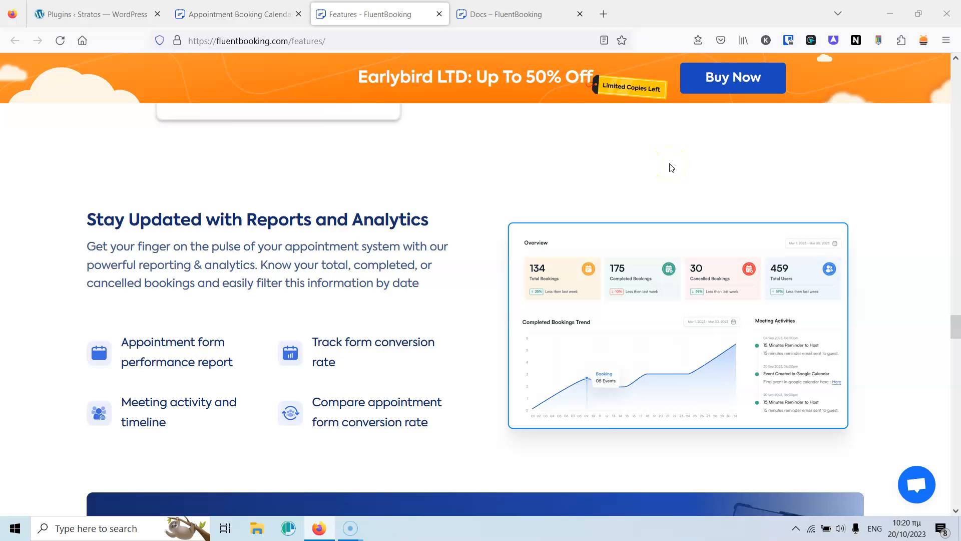
{"action": "scroll", "coordinate": [672, 167], "scroll_direction": "down", "scroll_amount": 15}
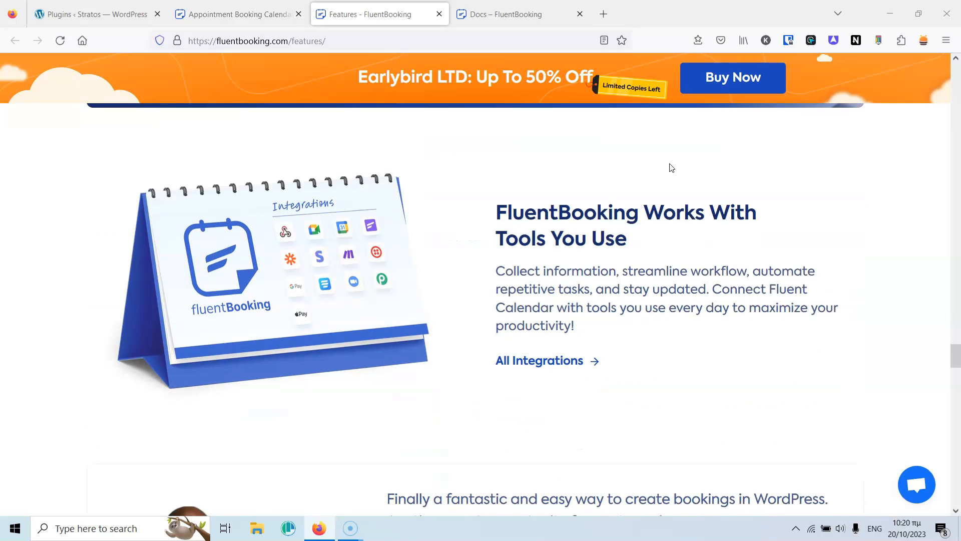
{"action": "scroll", "coordinate": [671, 163], "scroll_direction": "up", "scroll_amount": 10}
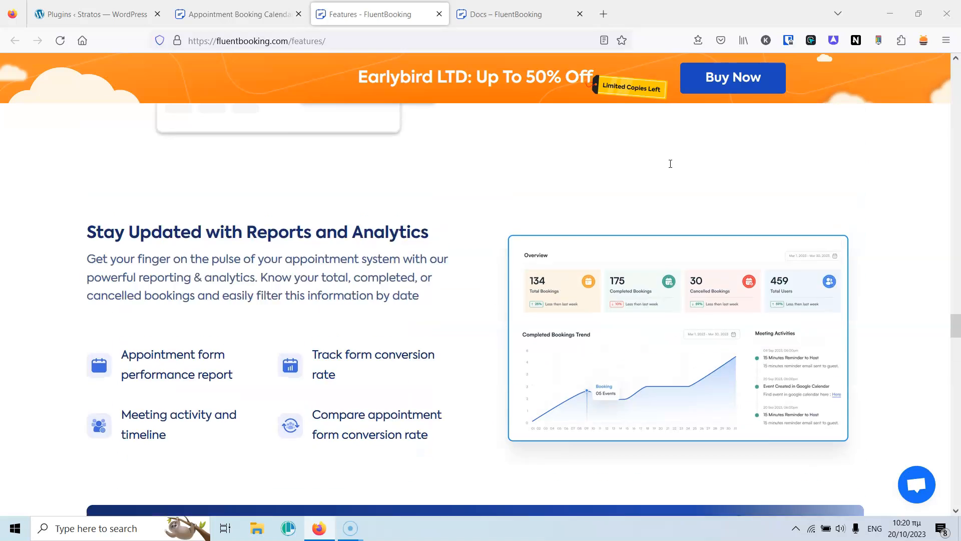
Switch to the Docs page and skim categories like Getting Started and Host & Events.
{"action": "left_click", "coordinate": [505, 10]}
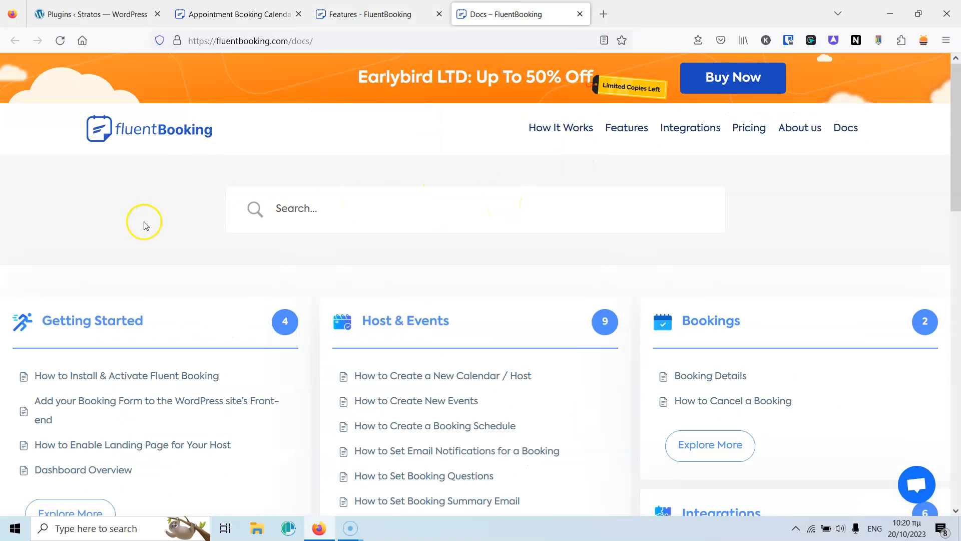
{"action": "scroll", "coordinate": [298, 259], "scroll_direction": "down", "scroll_amount": 6}
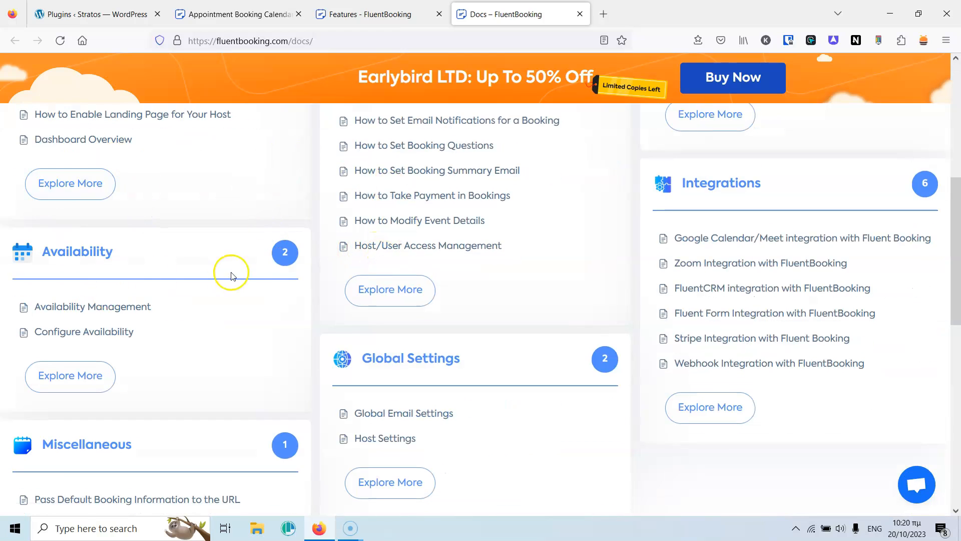
{"action": "scroll", "coordinate": [231, 274], "scroll_direction": "up", "scroll_amount": 6}
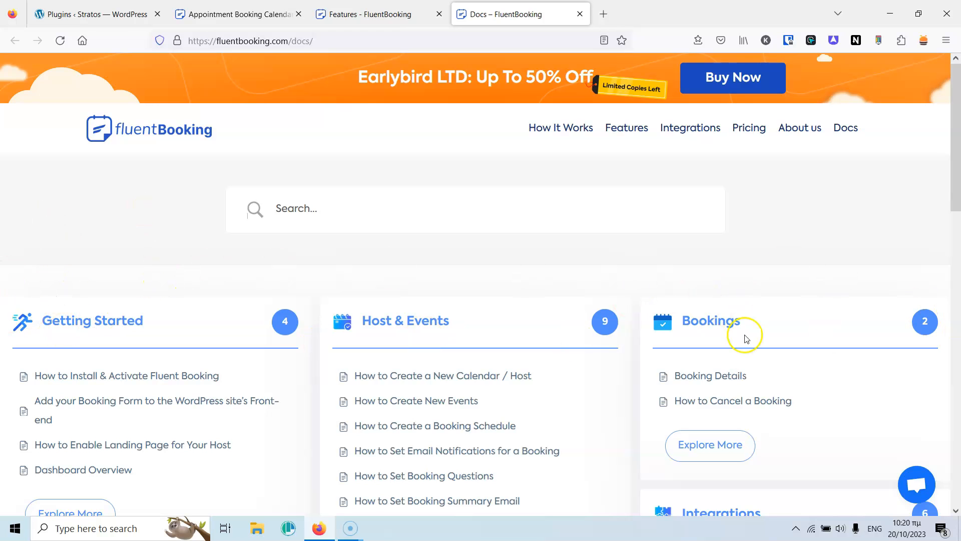
Activate the Fluent Booking Pro plugin and its license from the Plugins page.
{"action": "left_click", "coordinate": [99, 14]}
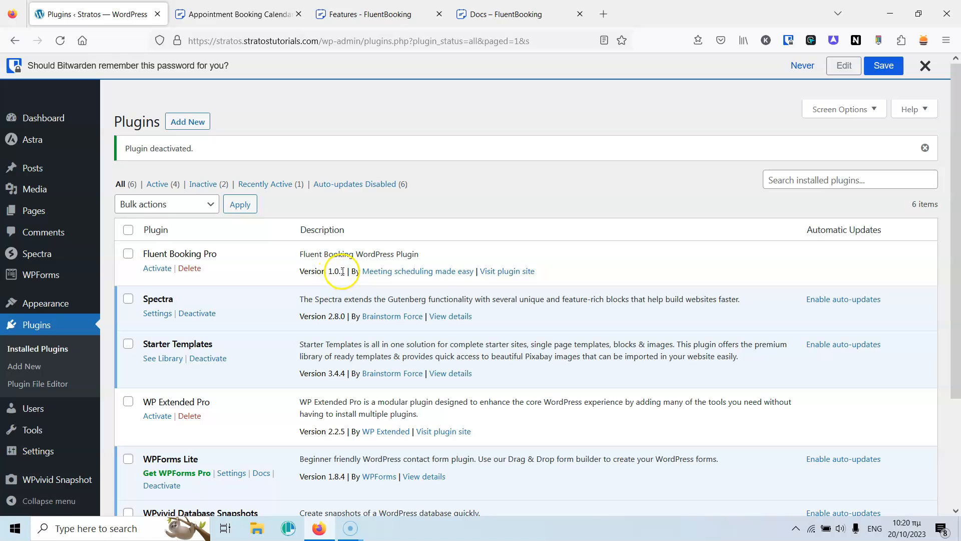
{"action": "left_click", "coordinate": [158, 269]}
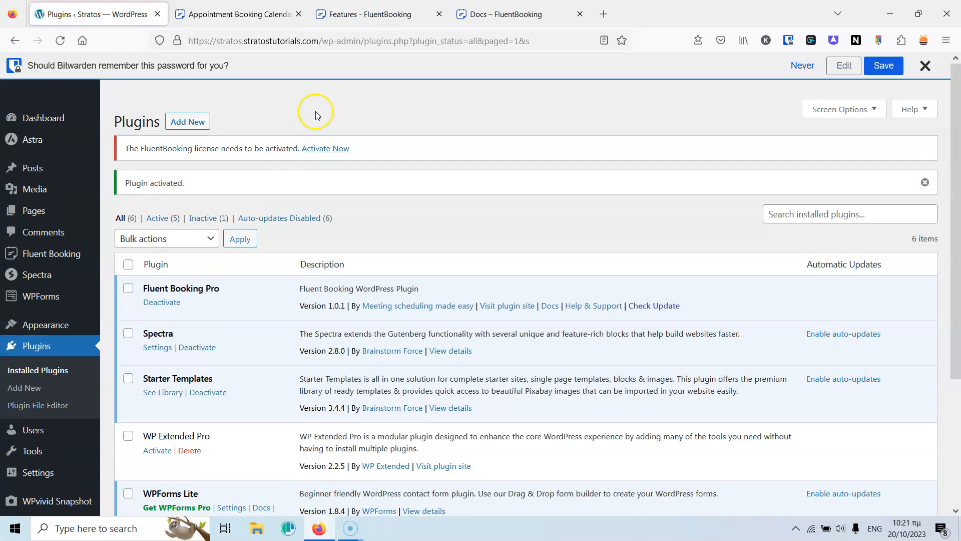
{"action": "left_click", "coordinate": [317, 149]}
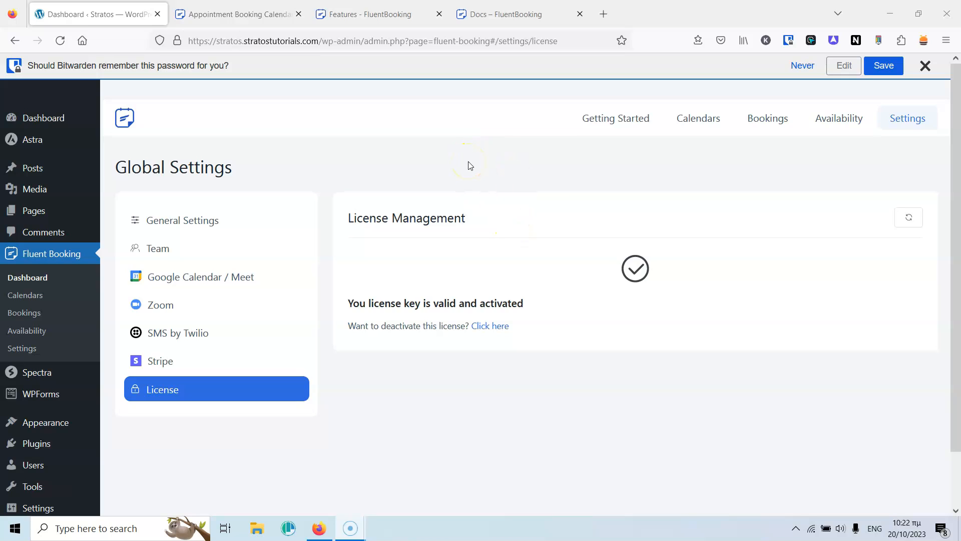
In General Settings, make calendars start from Monday and use the 24h time format.
{"action": "left_click", "coordinate": [181, 223]}
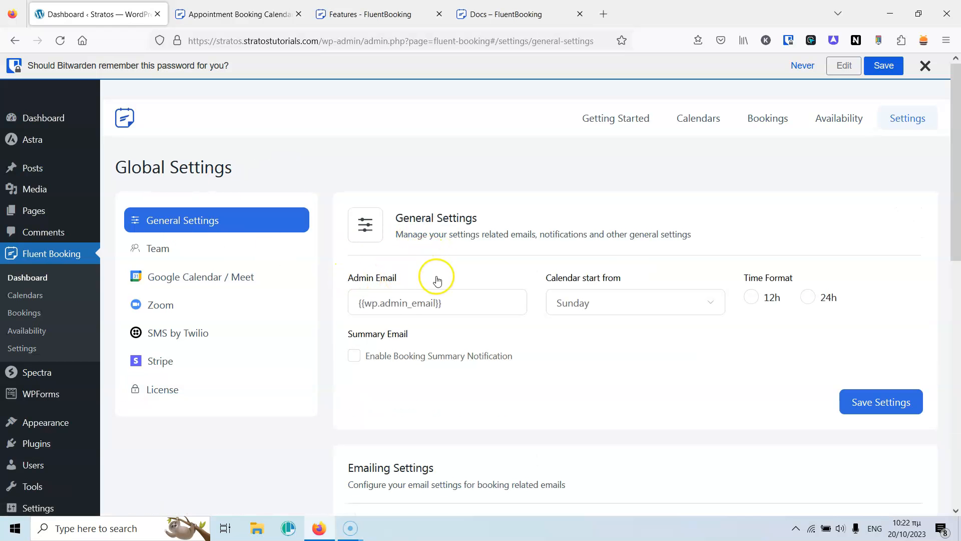
{"action": "left_click", "coordinate": [479, 305]}
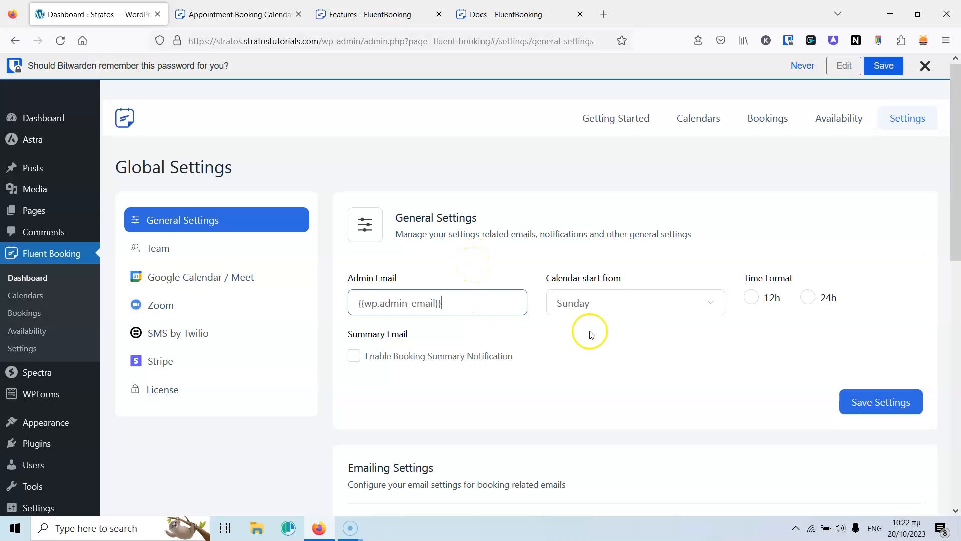
{"action": "left_click", "coordinate": [616, 304]}
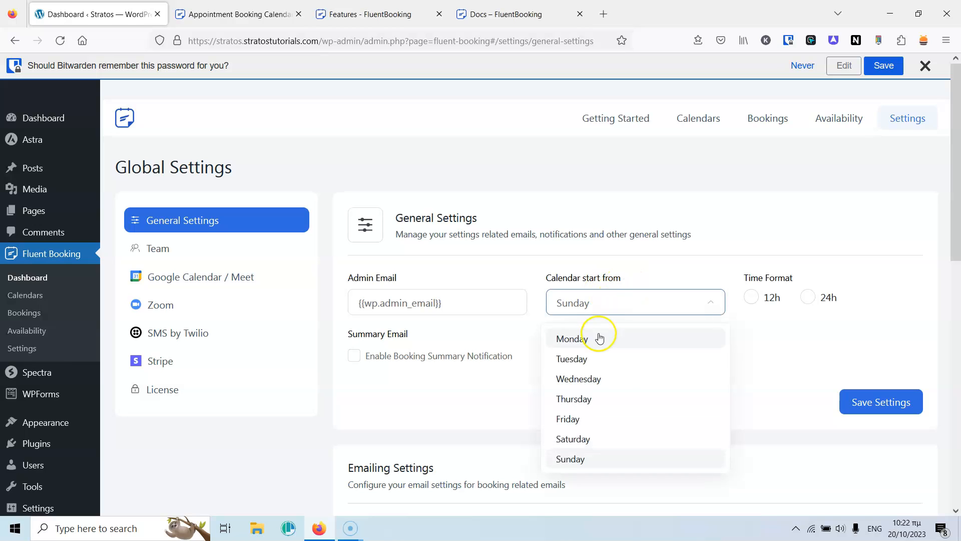
{"action": "left_click", "coordinate": [585, 338]}
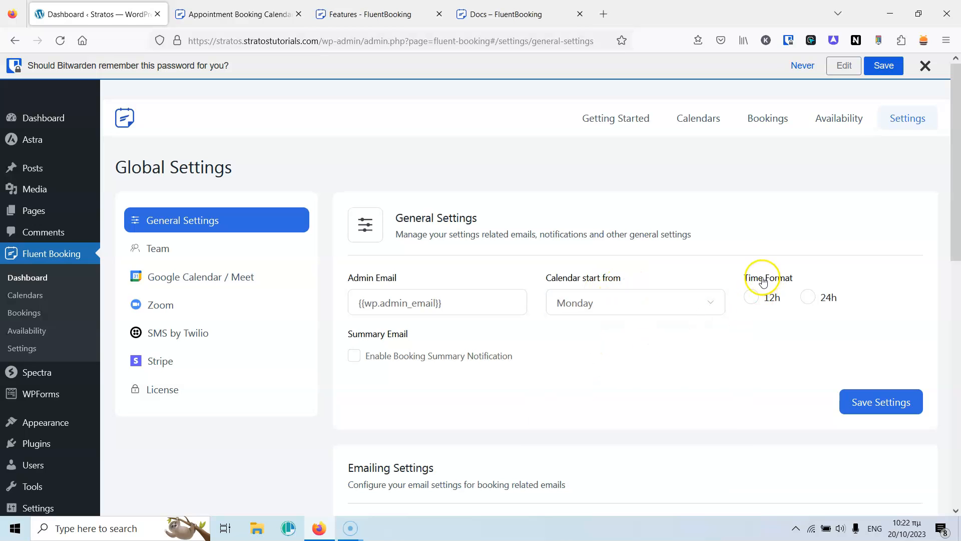
{"action": "left_click", "coordinate": [807, 299]}
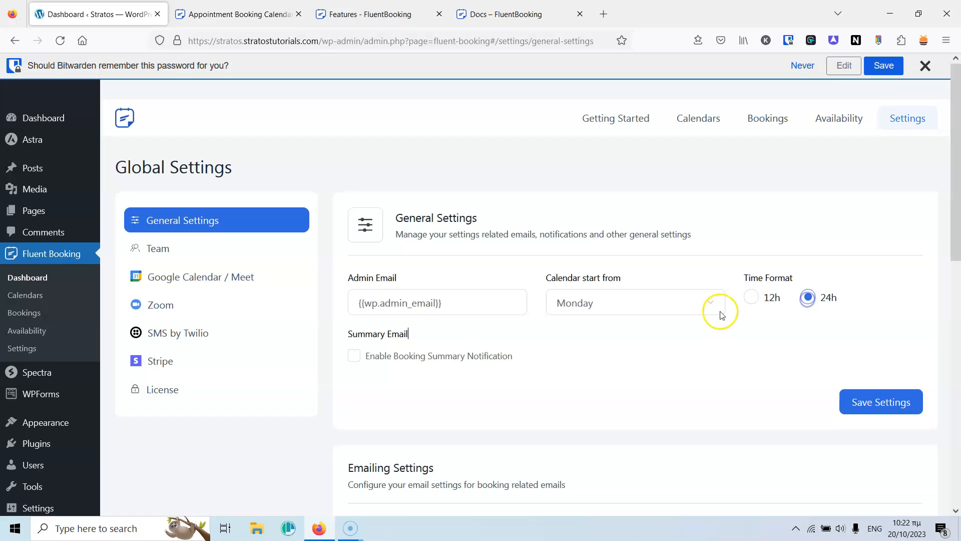
{"action": "scroll", "coordinate": [711, 314], "scroll_direction": "down", "scroll_amount": 5}
{"action": "scroll", "coordinate": [622, 258], "scroll_direction": "up", "scroll_amount": 4}
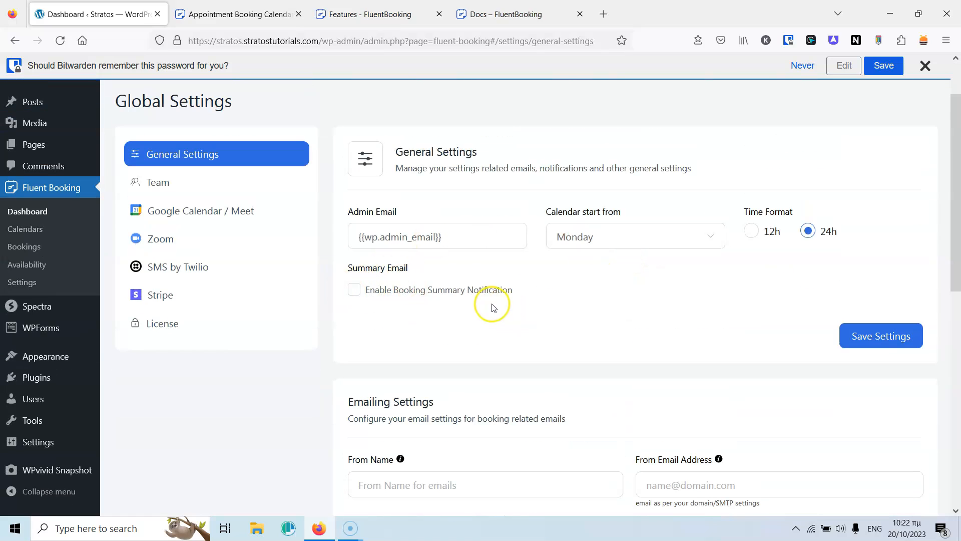
{"action": "scroll", "coordinate": [548, 298], "scroll_direction": "down", "scroll_amount": 4}
Save the general settings and scroll down to the Emailing Settings.
{"action": "left_click", "coordinate": [891, 140]}
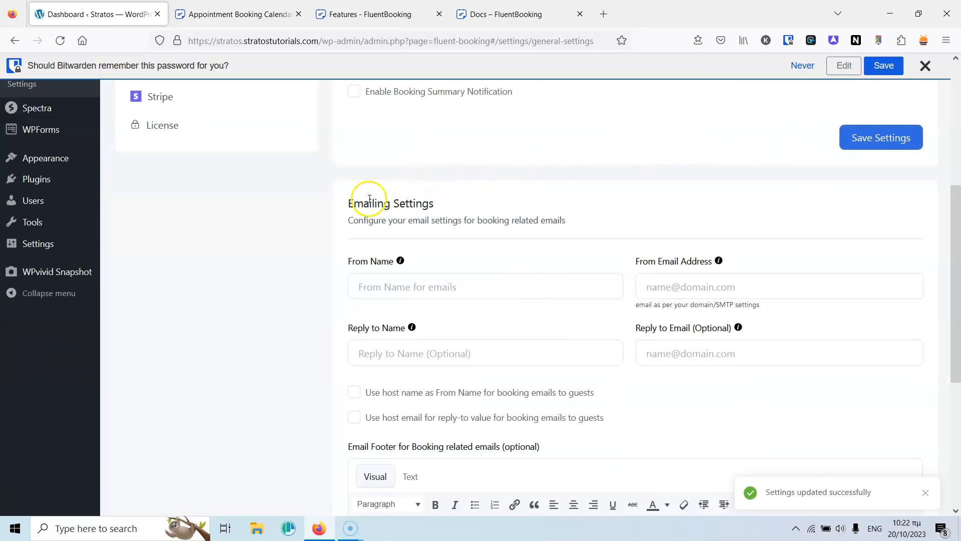
{"action": "scroll", "coordinate": [524, 191], "scroll_direction": "down", "scroll_amount": 3}
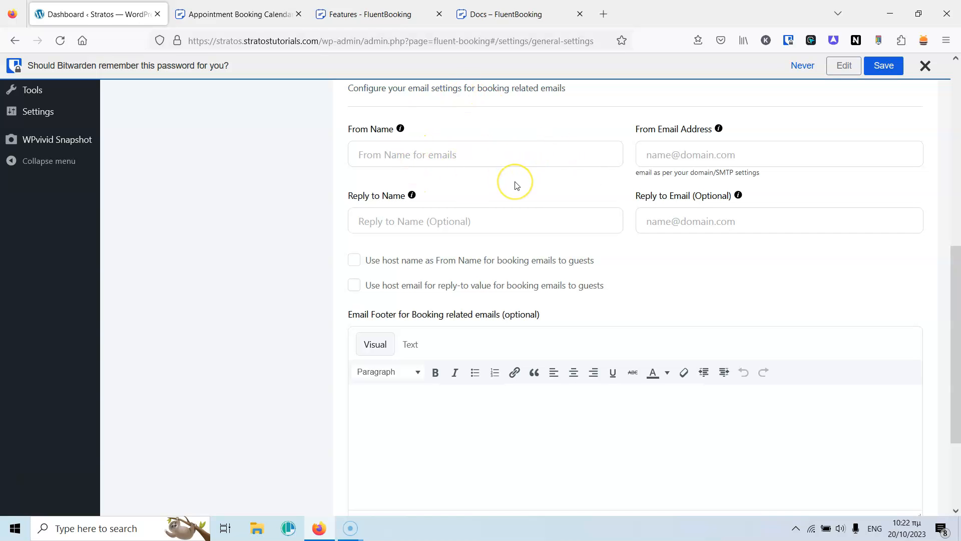
{"action": "scroll", "coordinate": [517, 185], "scroll_direction": "down", "scroll_amount": 3}
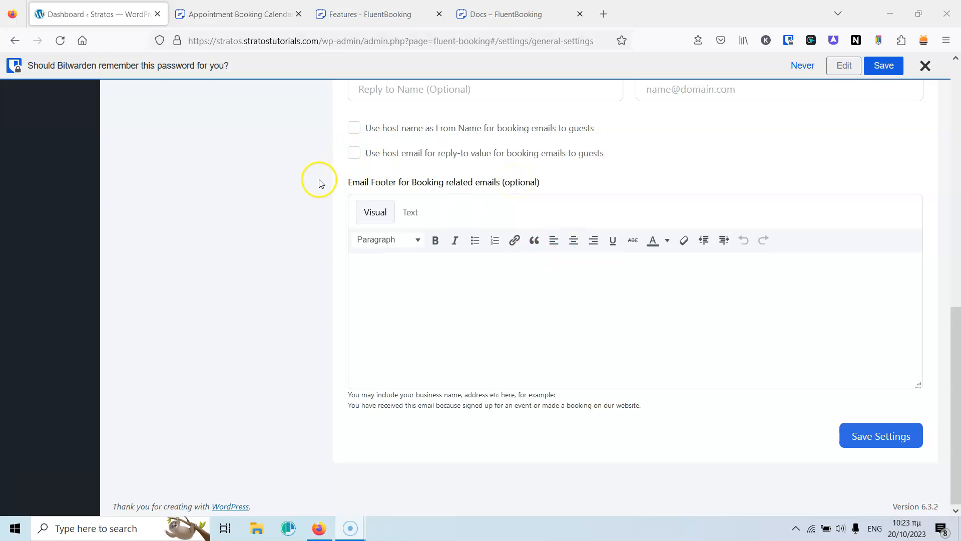
Try the email footer editor in text and visual modes, then go to Team settings.
{"action": "left_click", "coordinate": [422, 277]}
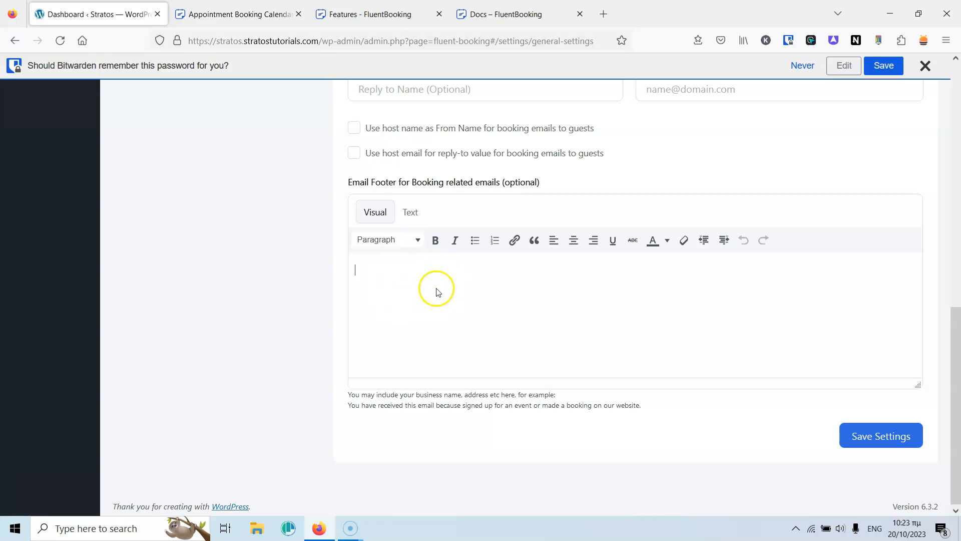
{"action": "left_click", "coordinate": [411, 215]}
{"action": "left_click", "coordinate": [430, 295]}
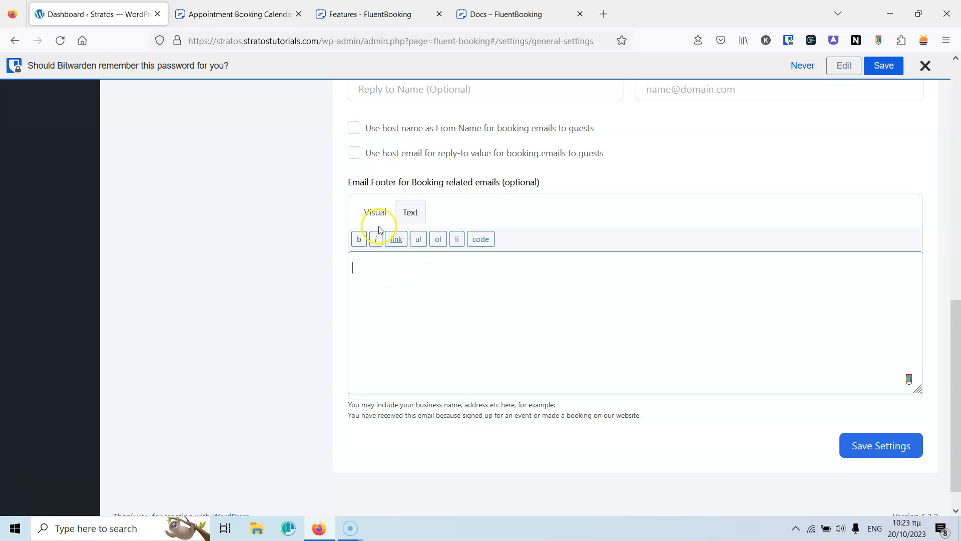
{"action": "left_click", "coordinate": [371, 210]}
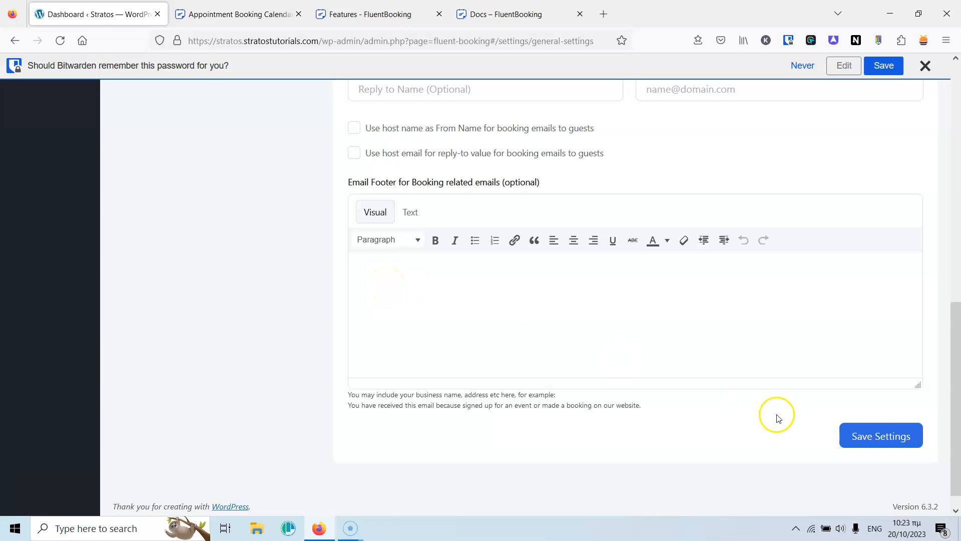
{"action": "scroll", "coordinate": [477, 350], "scroll_direction": "up", "scroll_amount": 10}
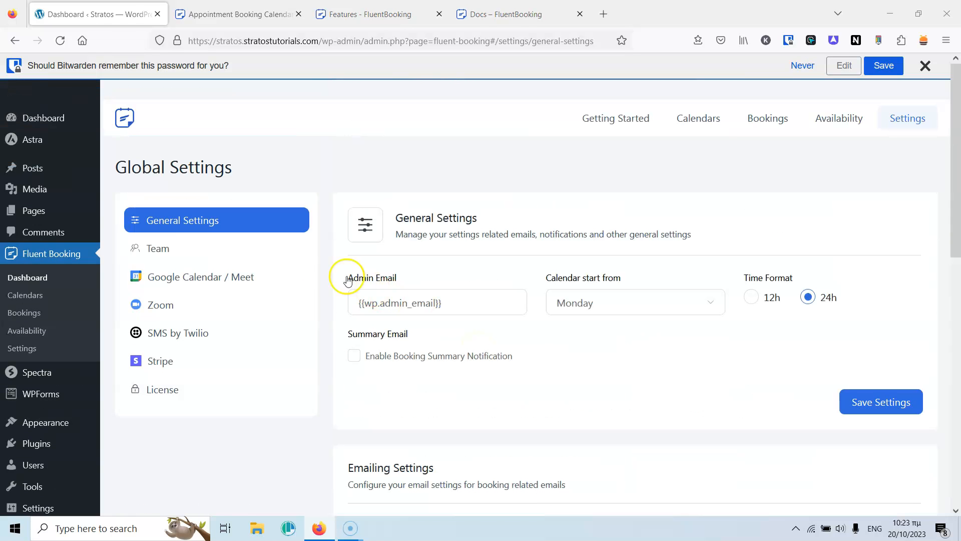
{"action": "left_click", "coordinate": [163, 248]}
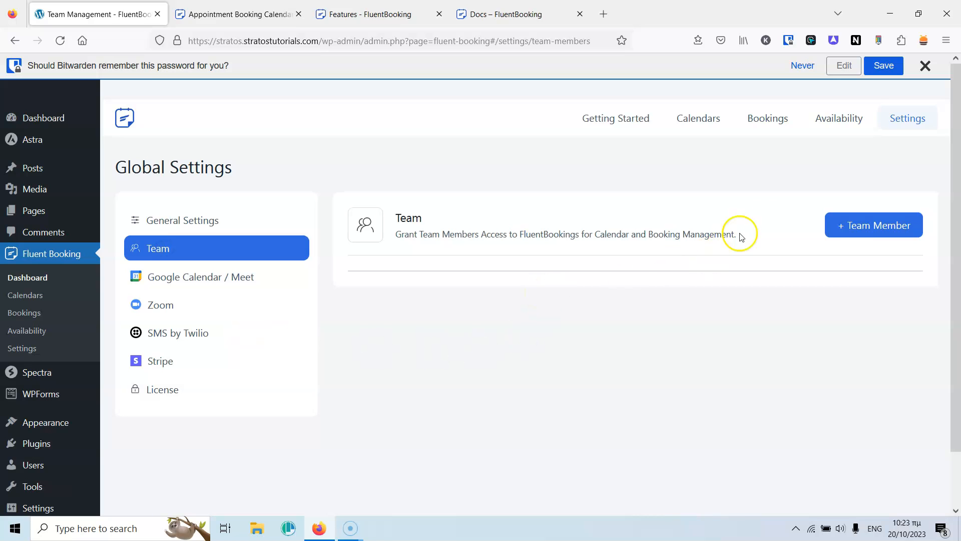
{"action": "left_click", "coordinate": [851, 225]}
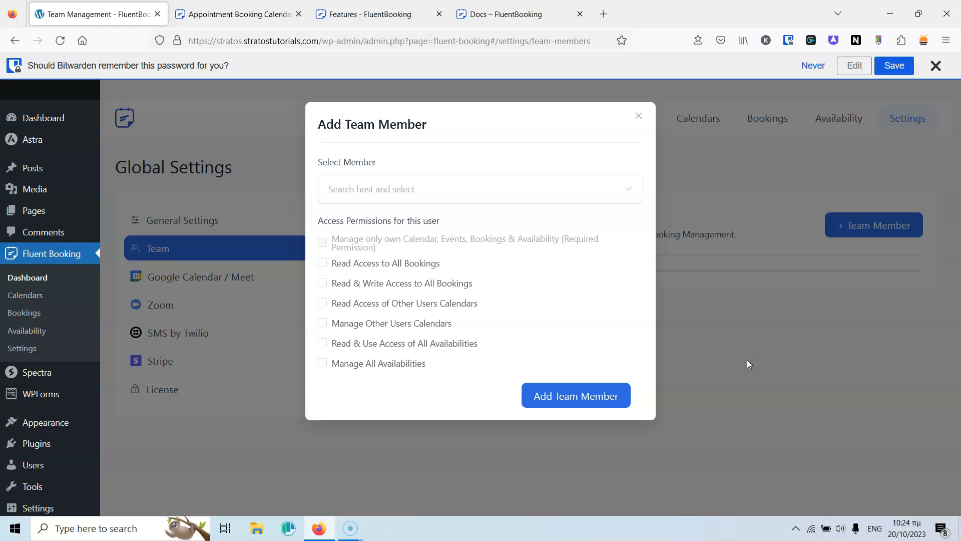
{"action": "left_click", "coordinate": [639, 115]}
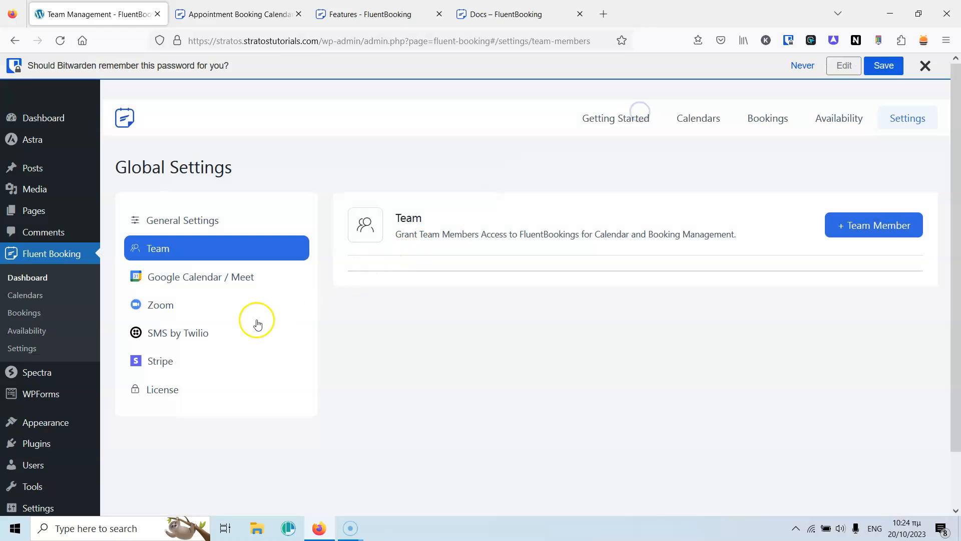
{"action": "mouse_move", "coordinate": [36, 461]}
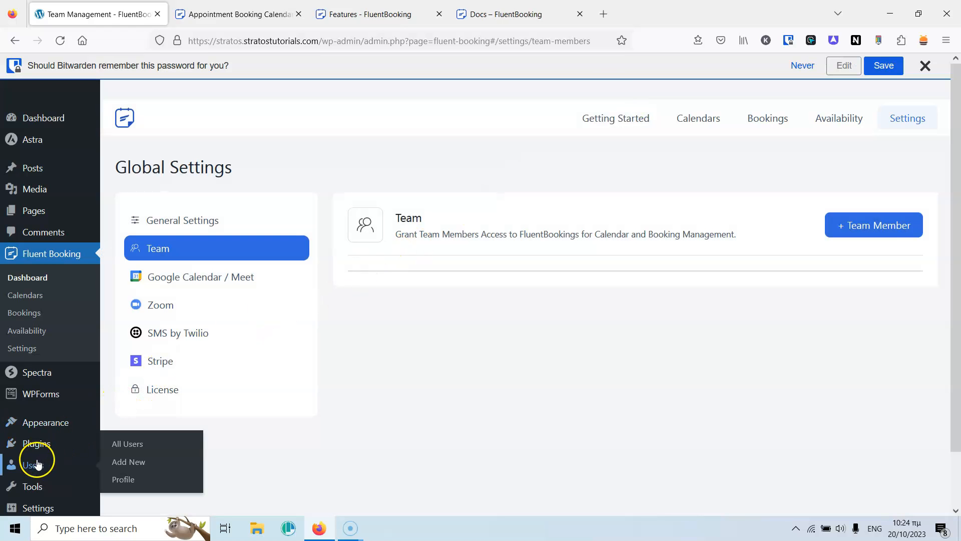
Create the Doctor1, Doctor 2 and Doctor 3 user accounts, then return to Team settings.
{"action": "middle_click", "coordinate": [134, 444]}
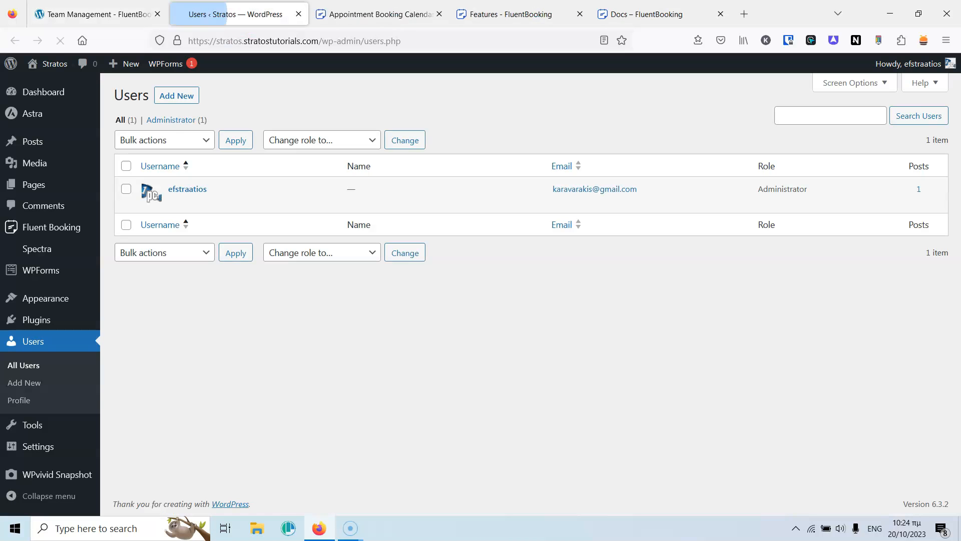
{"action": "left_click", "coordinate": [183, 98]}
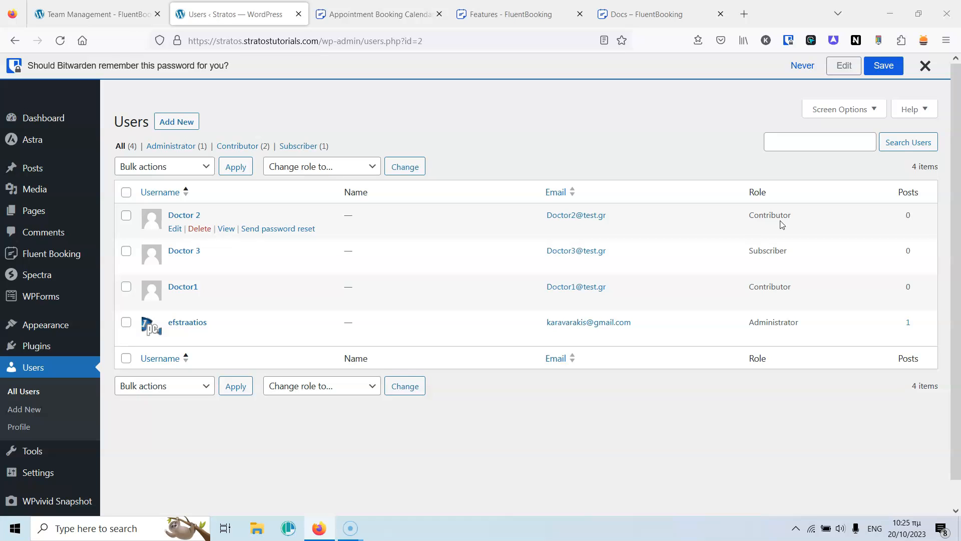
{"action": "left_click", "coordinate": [82, 14]}
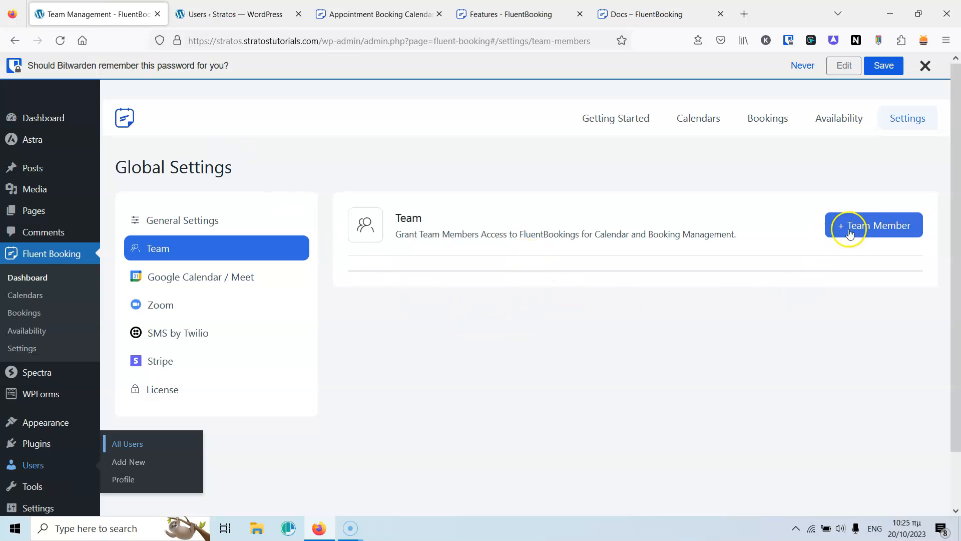
Try adding Doctor1 as a team member and dismiss the permissions error.
{"action": "left_click", "coordinate": [870, 226]}
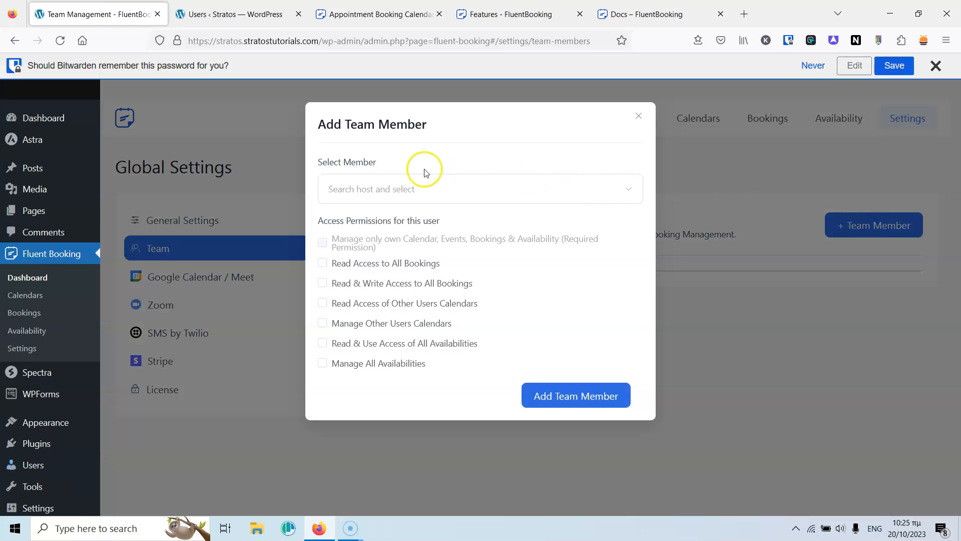
{"action": "left_click", "coordinate": [403, 190]}
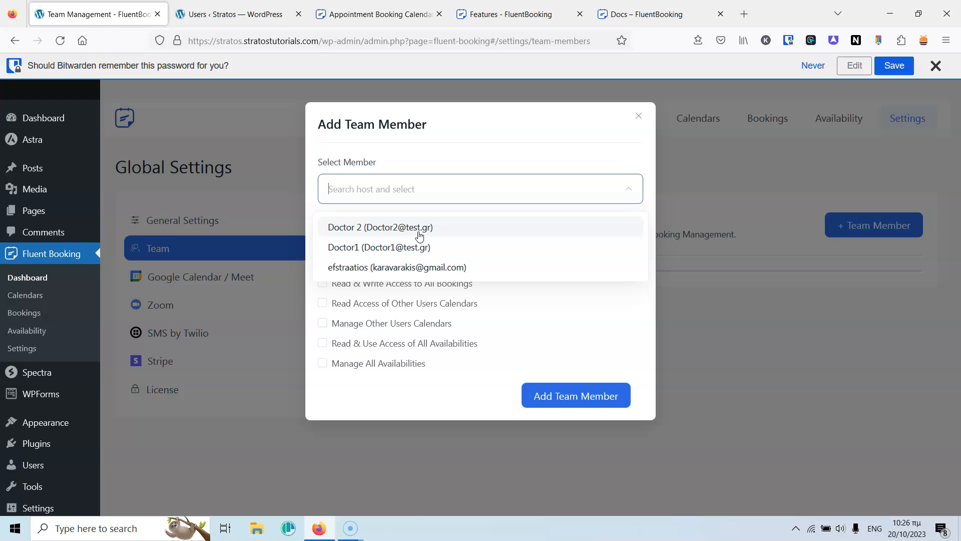
{"action": "left_click", "coordinate": [386, 194]}
{"action": "left_click", "coordinate": [397, 189]}
{"action": "left_click", "coordinate": [396, 246]}
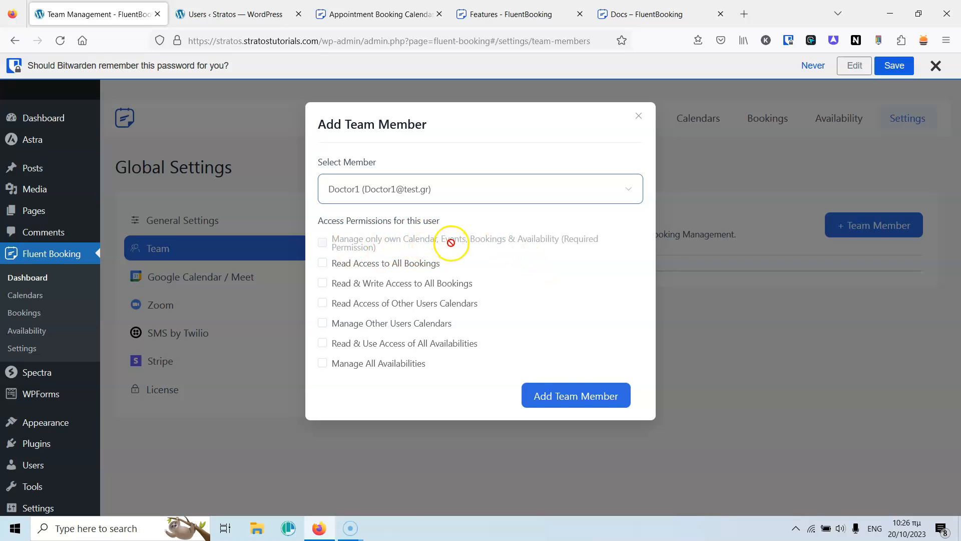
{"action": "left_click", "coordinate": [569, 396]}
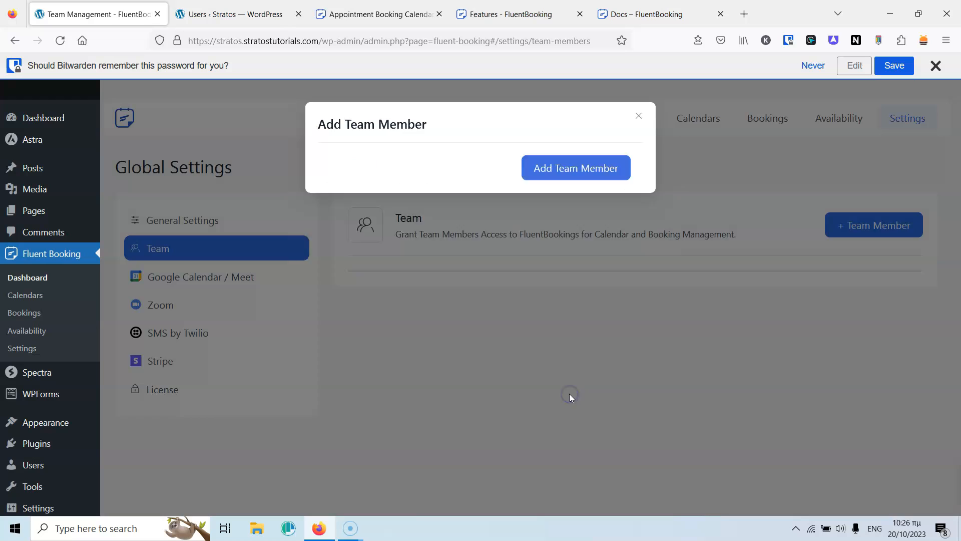
{"action": "left_click", "coordinate": [926, 478]}
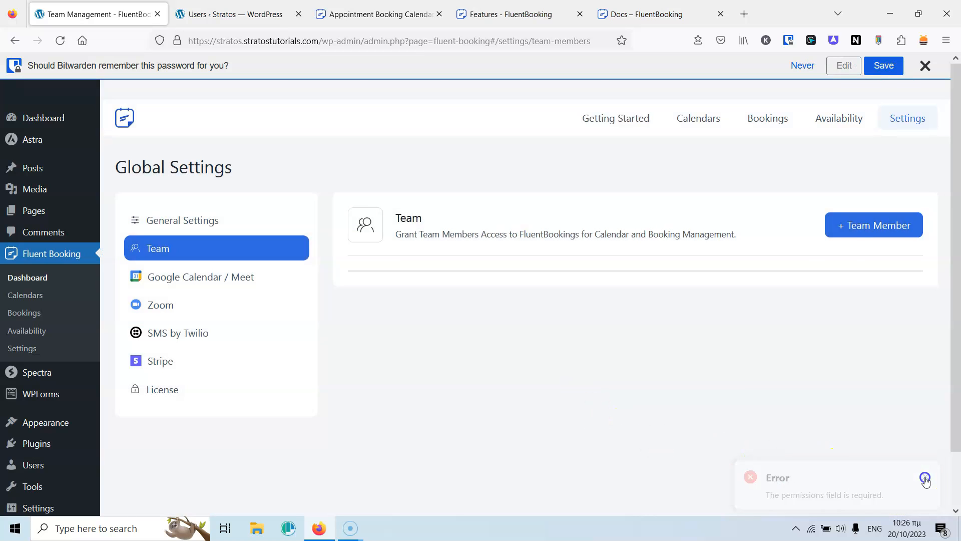
Add Doctor1 to the team and save permissions limited to managing their own calendar.
{"action": "left_click", "coordinate": [870, 226]}
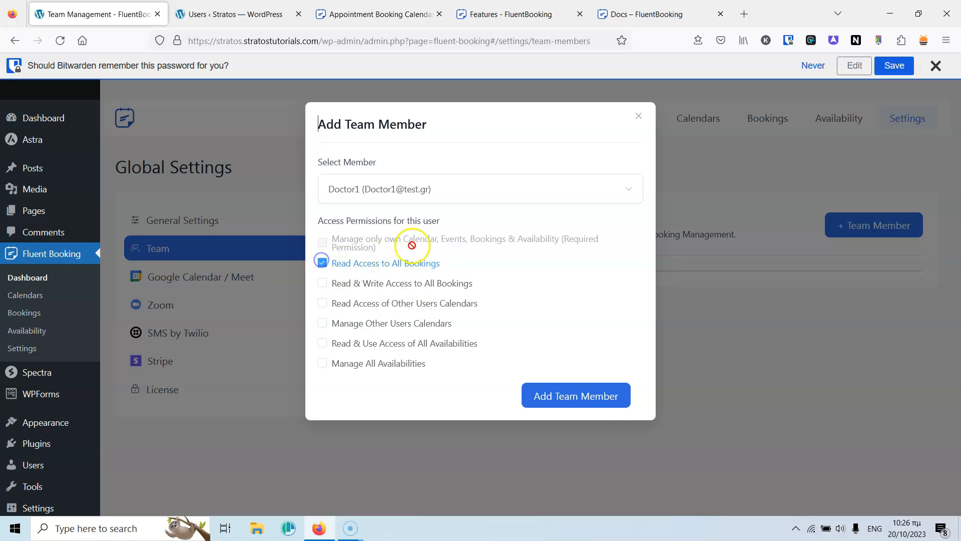
{"action": "left_click", "coordinate": [573, 390]}
{"action": "left_click", "coordinate": [872, 298]}
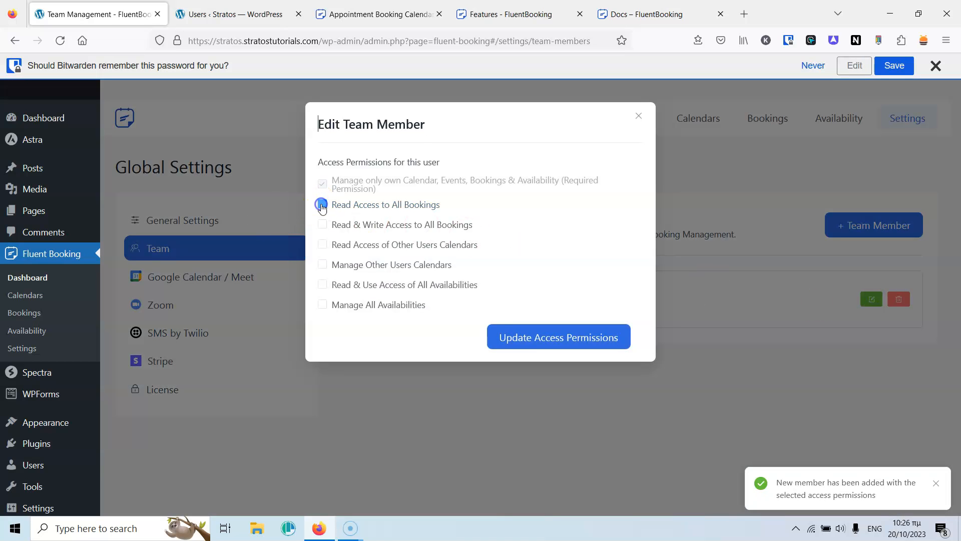
{"action": "left_click", "coordinate": [523, 337]}
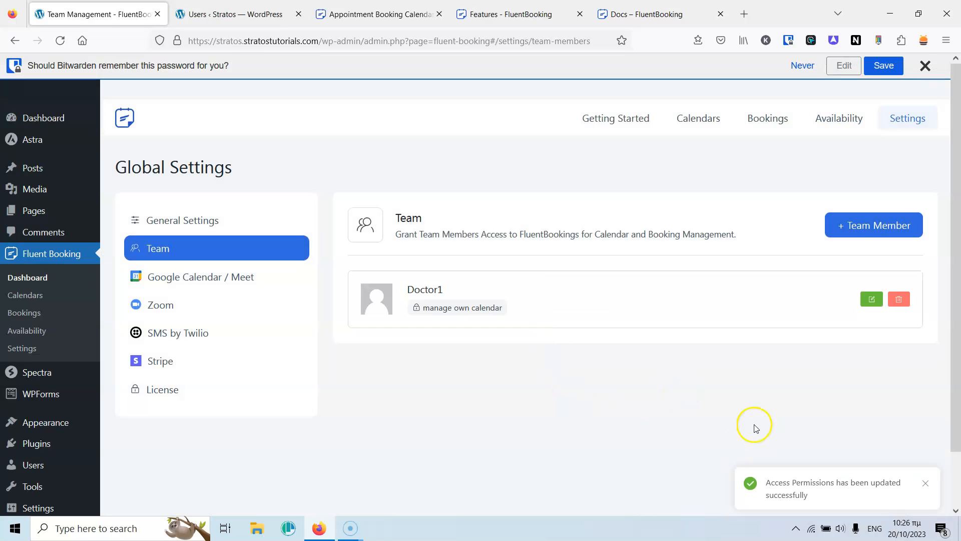
{"action": "left_click", "coordinate": [872, 299]}
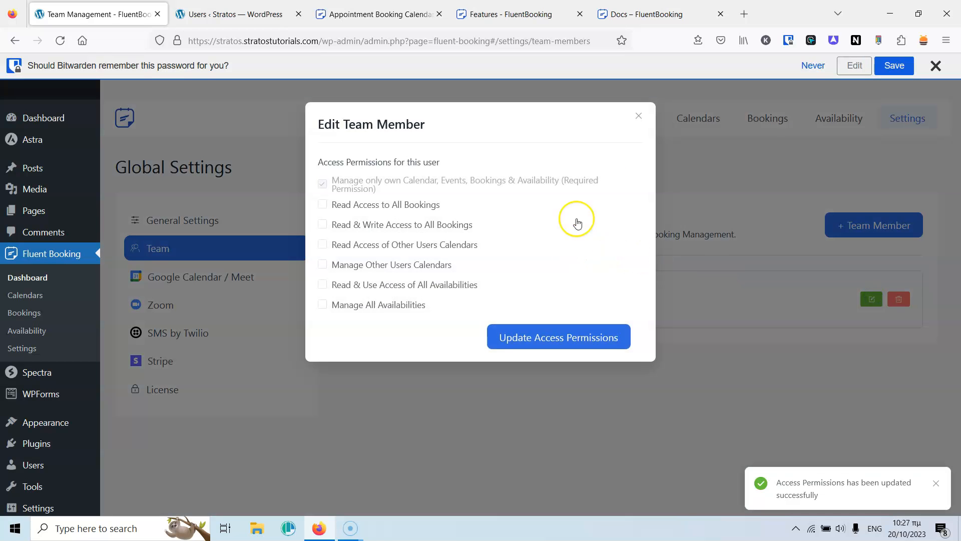
Add Doctor 2 to the team, then remove its read access to all bookings.
{"action": "left_click", "coordinate": [638, 117]}
{"action": "left_click", "coordinate": [869, 226]}
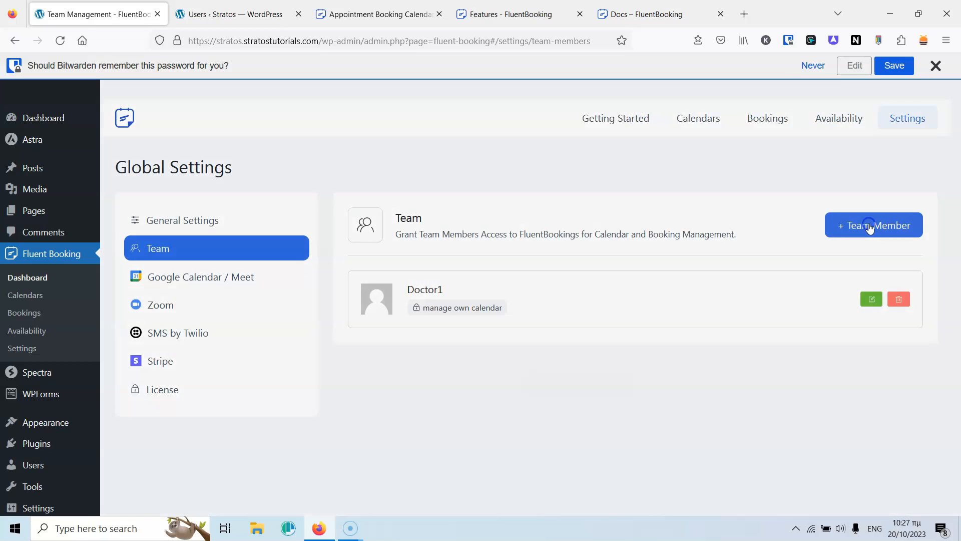
{"action": "left_click", "coordinate": [436, 189]}
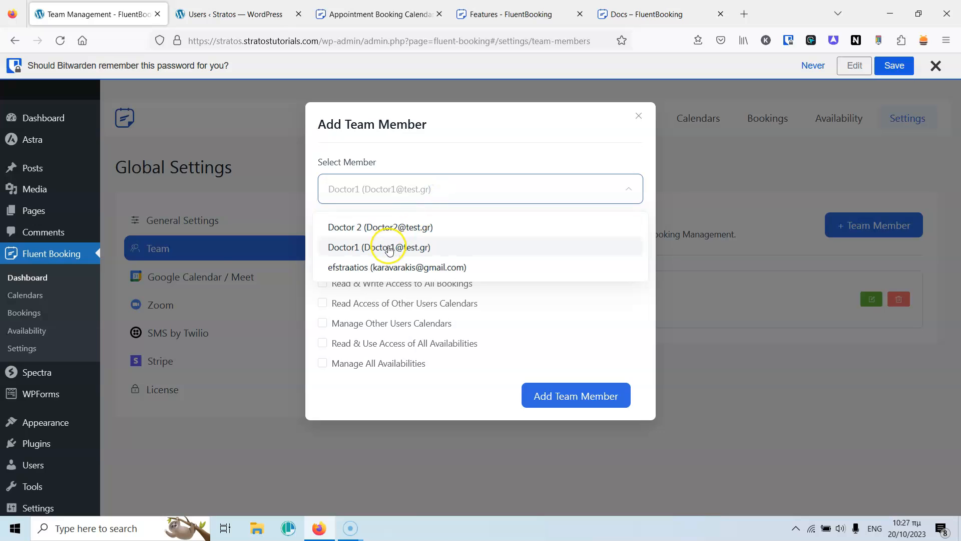
{"action": "left_click", "coordinate": [392, 226]}
{"action": "left_click", "coordinate": [322, 263]}
{"action": "left_click", "coordinate": [591, 403]}
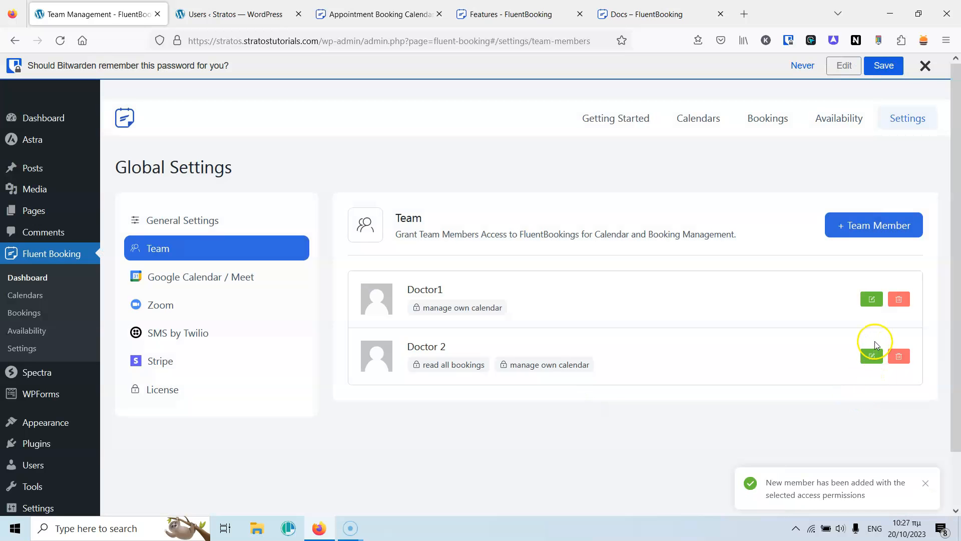
{"action": "left_click", "coordinate": [872, 356]}
{"action": "left_click", "coordinate": [323, 205]}
{"action": "left_click", "coordinate": [547, 338]}
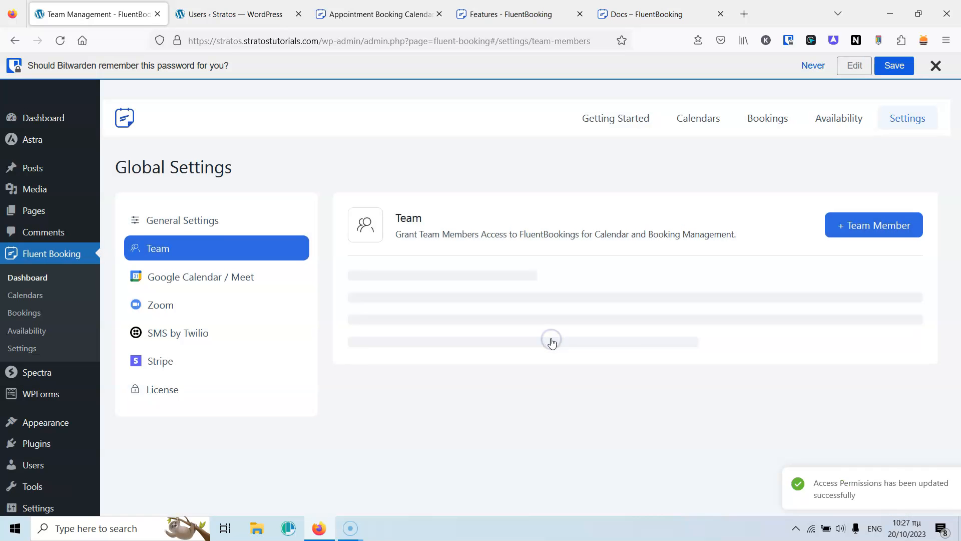
Try adding the site admin with full booking, calendar and availability permissions; dismiss the error.
{"action": "left_click", "coordinate": [857, 231]}
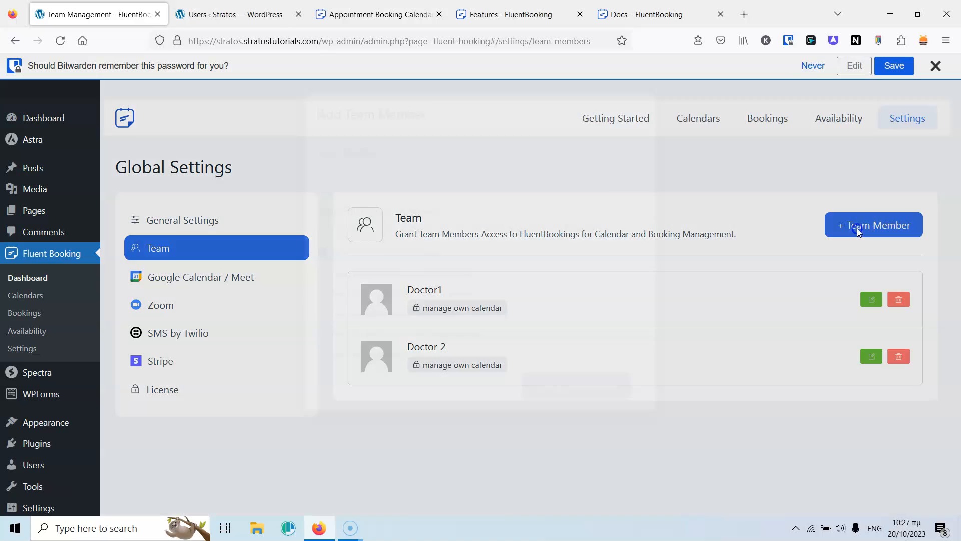
{"action": "left_click", "coordinate": [445, 189]}
{"action": "left_click", "coordinate": [402, 268]}
{"action": "left_click", "coordinate": [327, 245]}
{"action": "left_click", "coordinate": [325, 285]}
{"action": "left_click", "coordinate": [323, 304]}
{"action": "left_click", "coordinate": [323, 324]}
{"action": "left_click", "coordinate": [323, 344]}
{"action": "left_click", "coordinate": [323, 366]}
{"action": "left_click", "coordinate": [554, 401]}
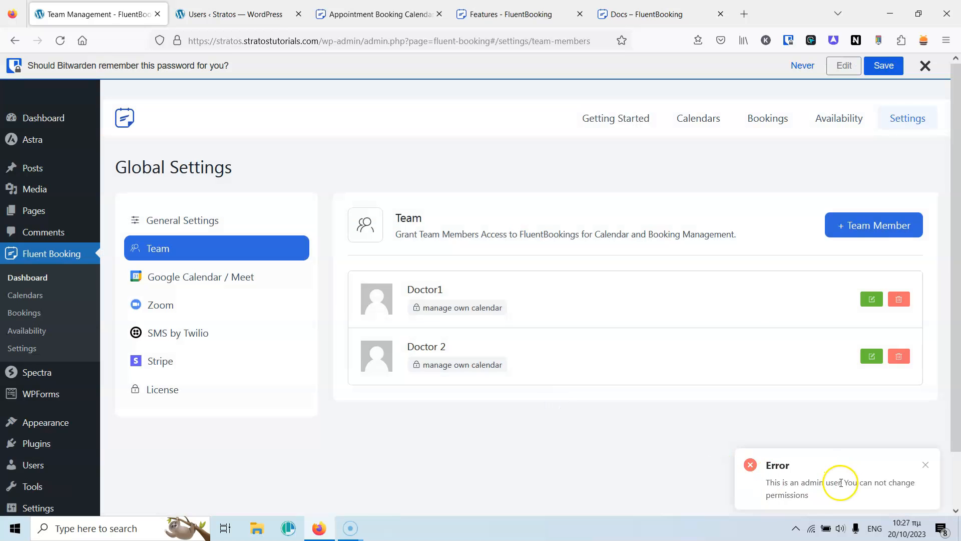
{"action": "left_click", "coordinate": [926, 465]}
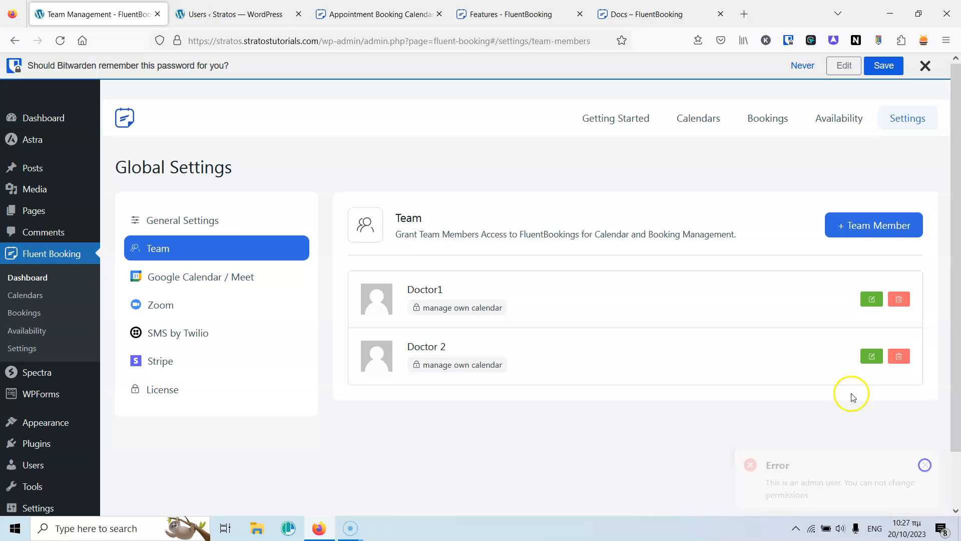
Retry adding the member with booking, other-calendar and availability read permissions unticked.
{"action": "left_click", "coordinate": [862, 226]}
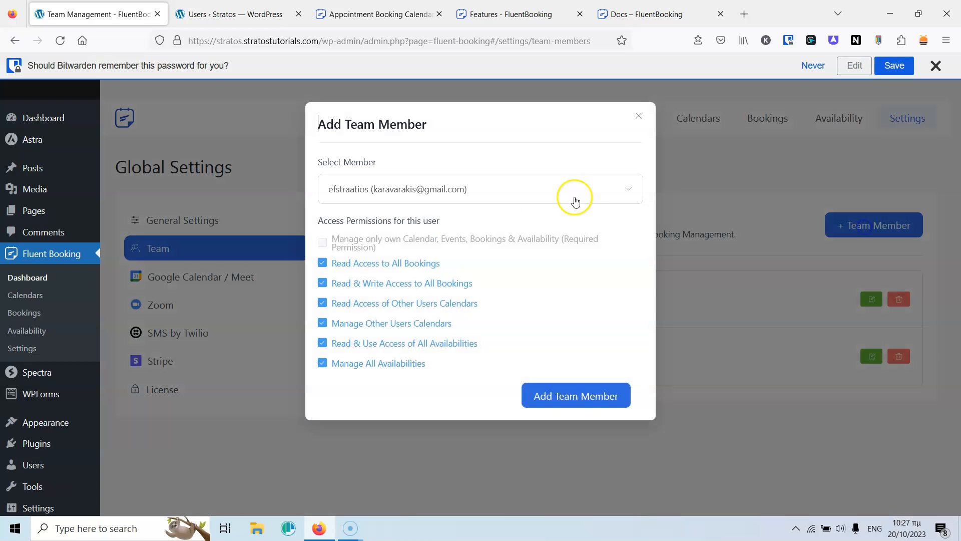
{"action": "left_click", "coordinate": [322, 264]}
{"action": "left_click", "coordinate": [321, 284]}
{"action": "left_click", "coordinate": [323, 303]}
{"action": "left_click", "coordinate": [323, 349]}
{"action": "left_click", "coordinate": [554, 396]}
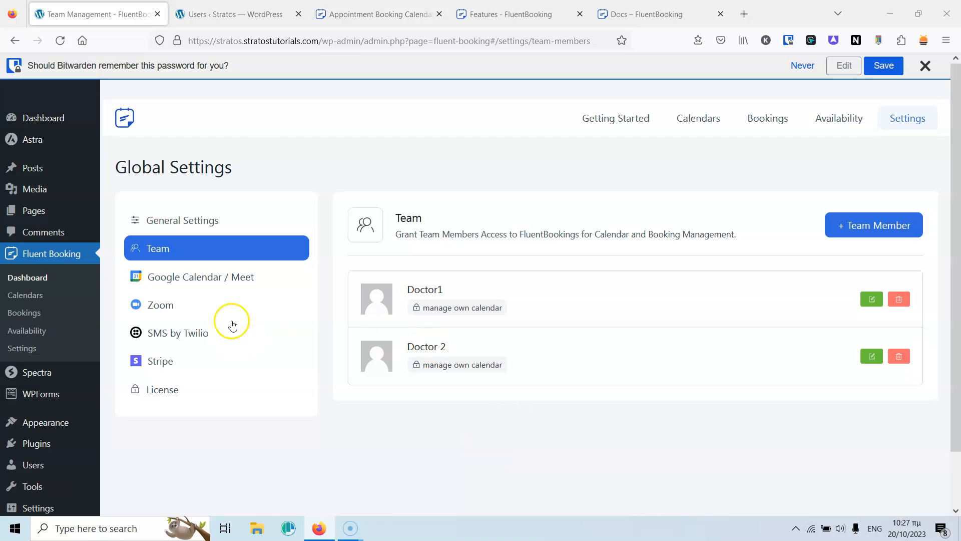
Look through the Google Calendar / Meet, Zoom, SMS by Twilio and Stripe settings, then open the Dashboard.
{"action": "left_click", "coordinate": [213, 277]}
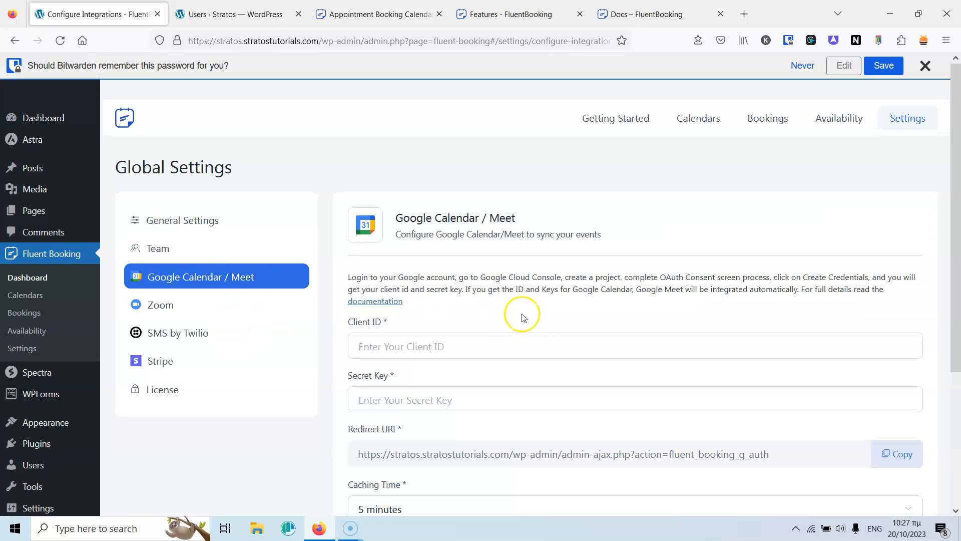
{"action": "scroll", "coordinate": [538, 318], "scroll_direction": "down", "scroll_amount": 4}
{"action": "scroll", "coordinate": [539, 260], "scroll_direction": "up", "scroll_amount": 1}
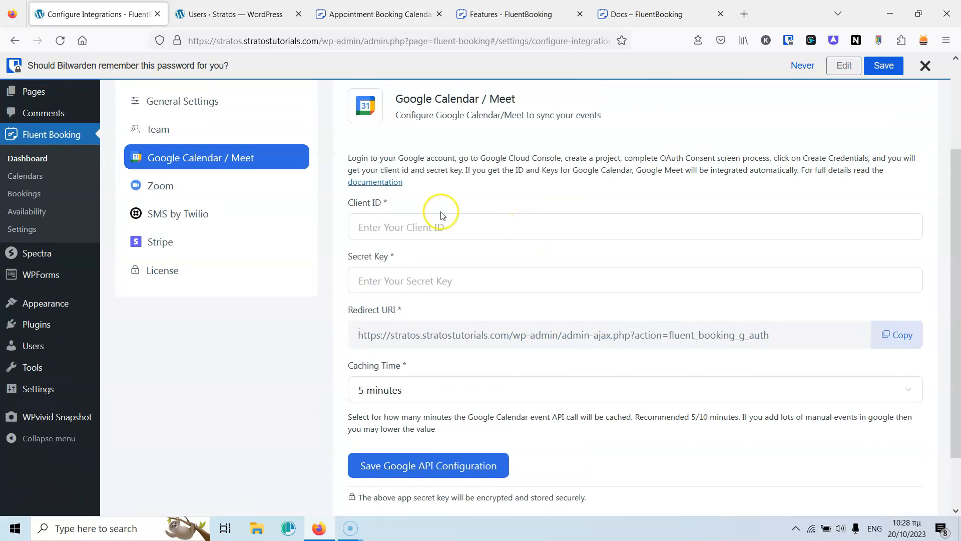
{"action": "scroll", "coordinate": [497, 307], "scroll_direction": "up", "scroll_amount": 3}
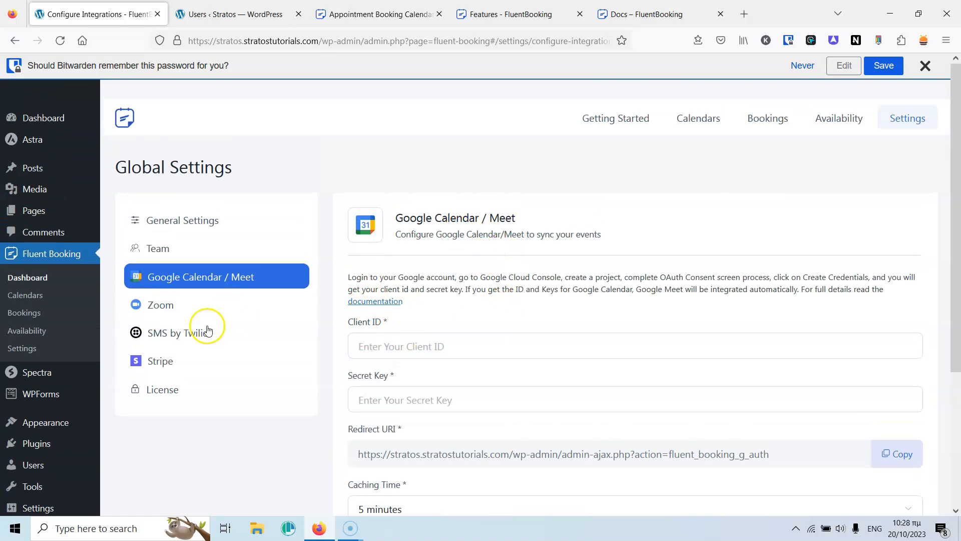
{"action": "left_click", "coordinate": [157, 304]}
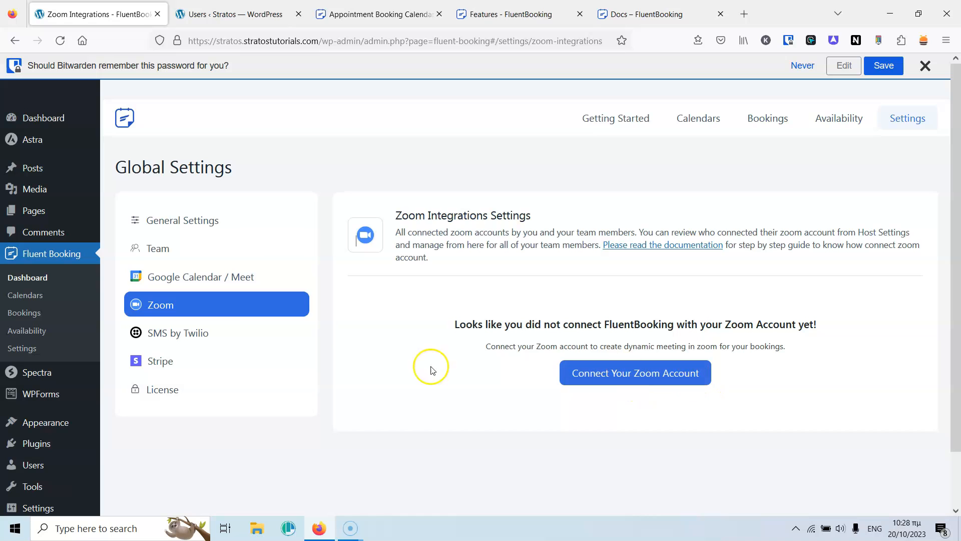
{"action": "left_click", "coordinate": [171, 333]}
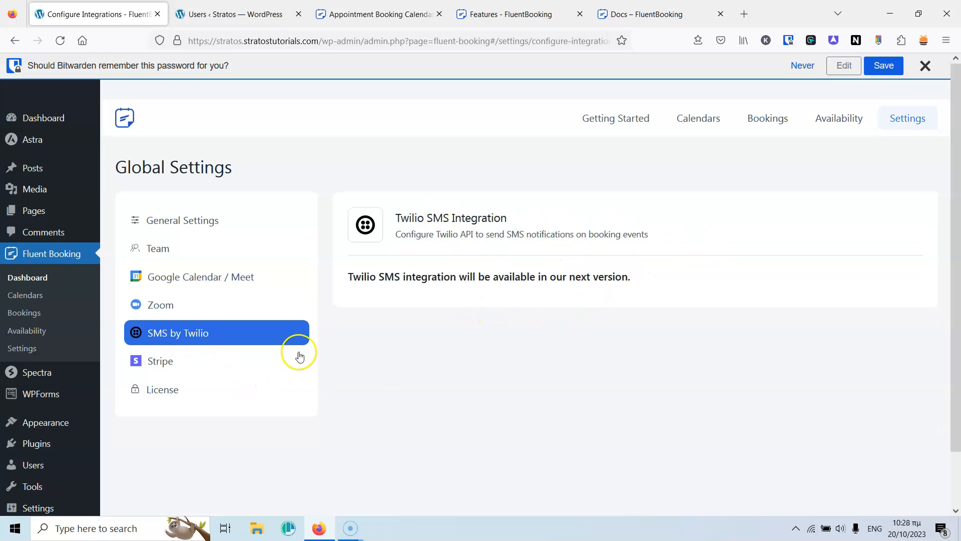
{"action": "left_click", "coordinate": [173, 363]}
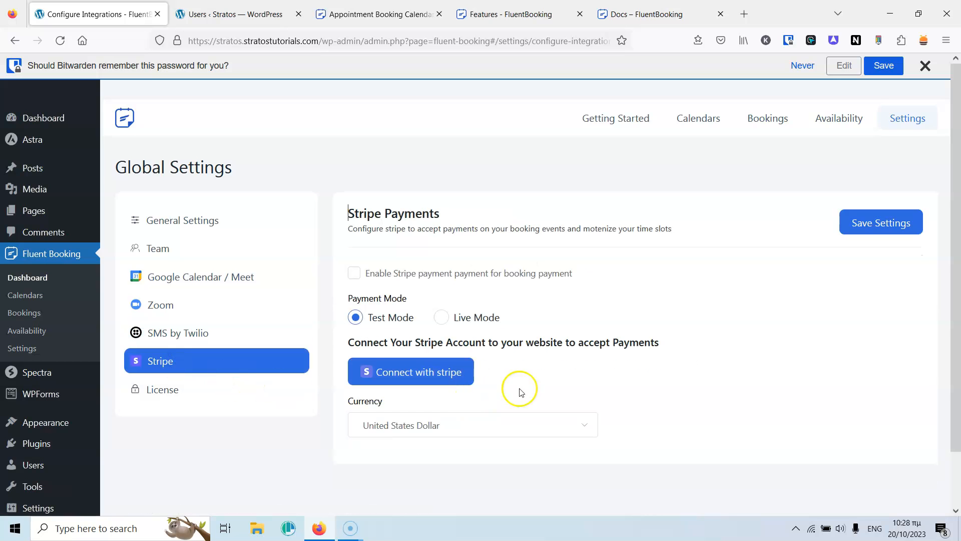
{"action": "scroll", "coordinate": [581, 298], "scroll_direction": "down", "scroll_amount": 2}
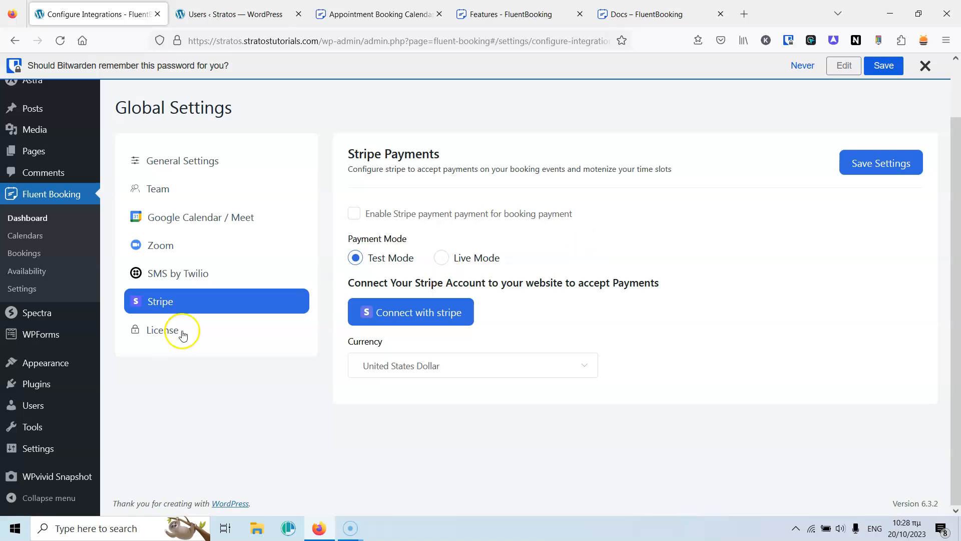
{"action": "left_click", "coordinate": [44, 219]}
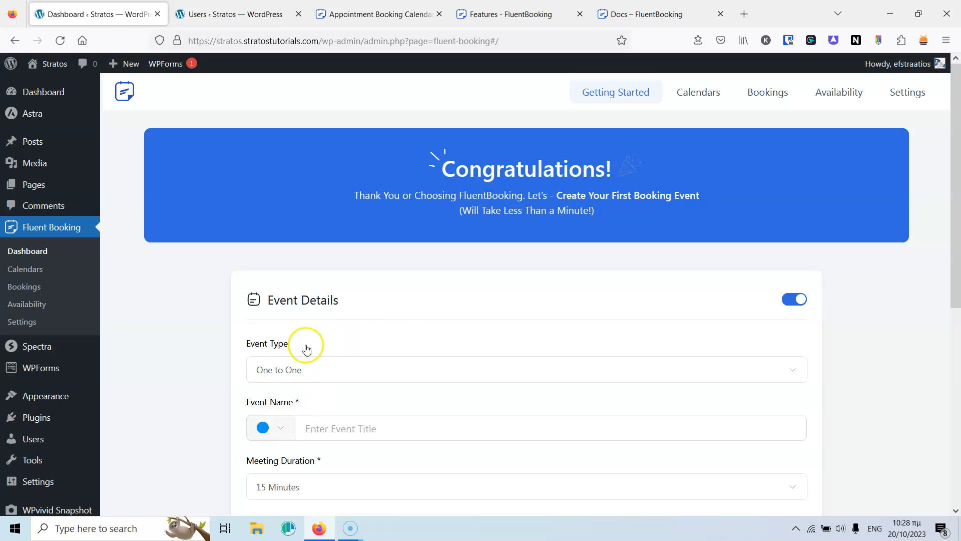
Set the event type to One to One and name the event 'Service 1'.
{"action": "scroll", "coordinate": [303, 347], "scroll_direction": "down", "scroll_amount": 4}
{"action": "left_click", "coordinate": [323, 173]}
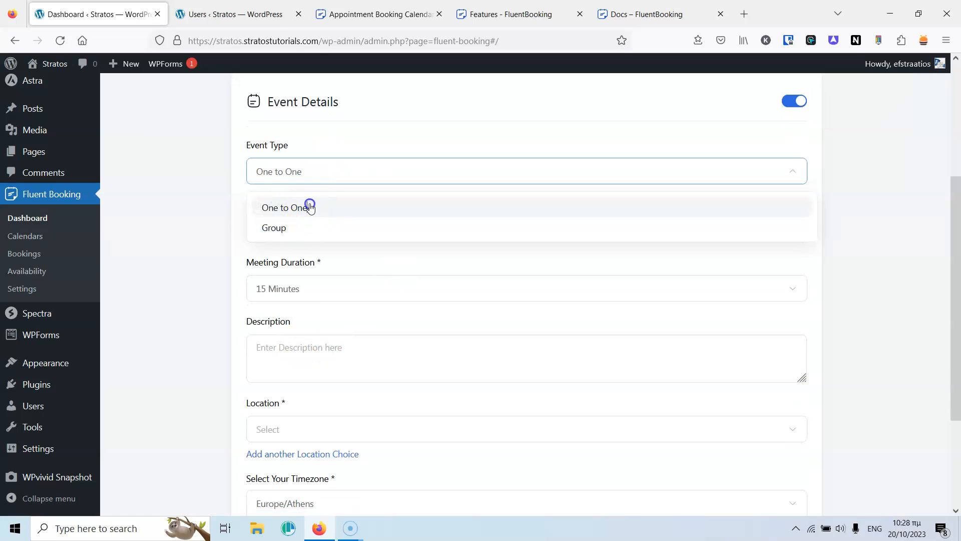
{"action": "left_click", "coordinate": [309, 206]}
{"action": "left_click", "coordinate": [183, 187]}
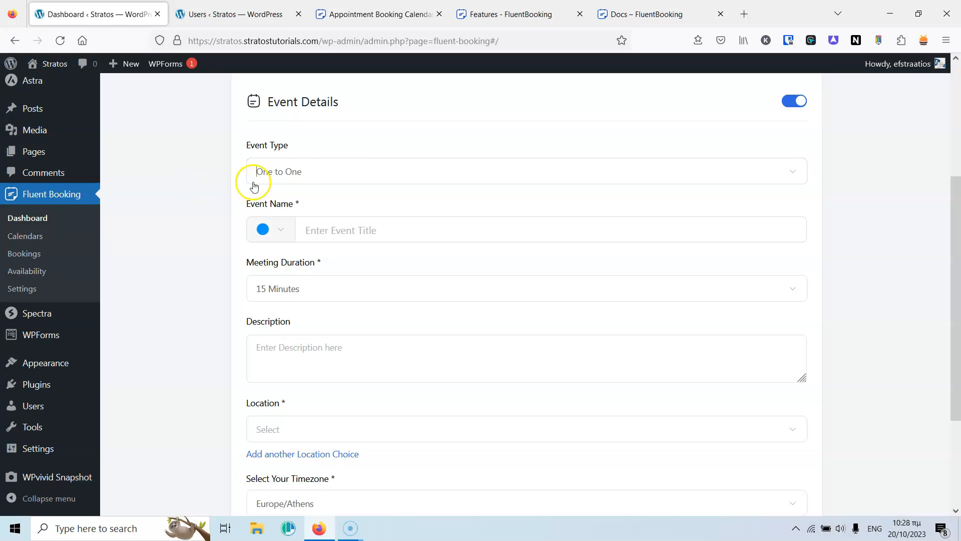
{"action": "left_click", "coordinate": [364, 174]}
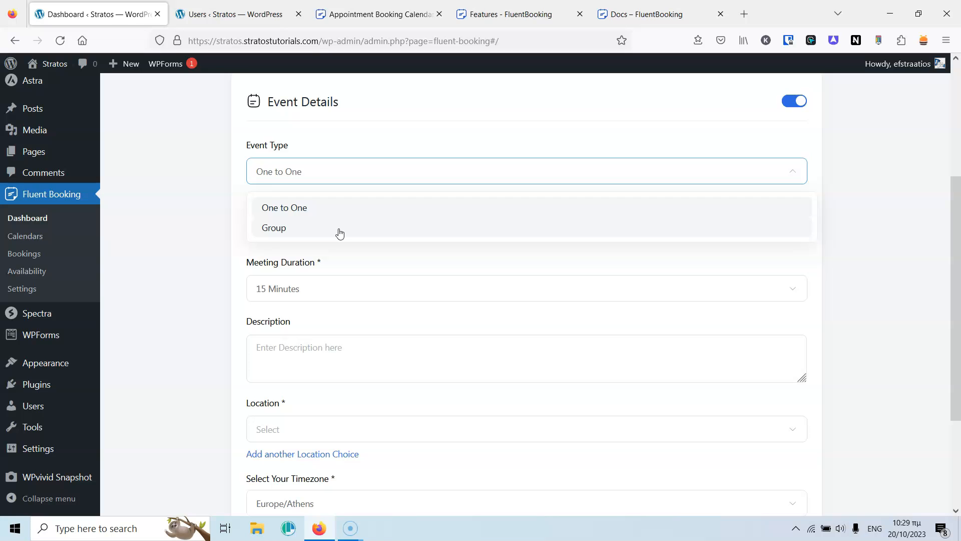
{"action": "left_click", "coordinate": [307, 207]}
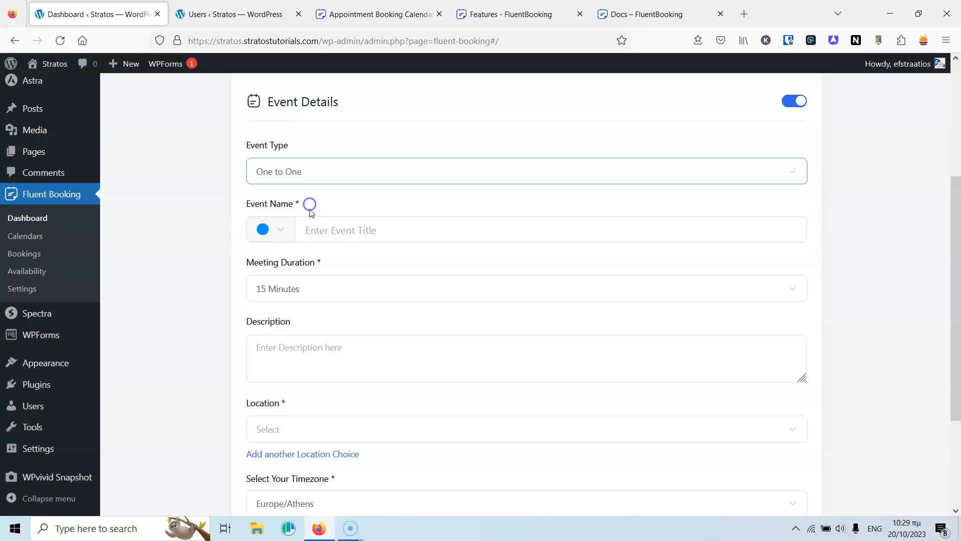
{"action": "left_click", "coordinate": [359, 229]}
{"action": "type", "text": "Service 1"}
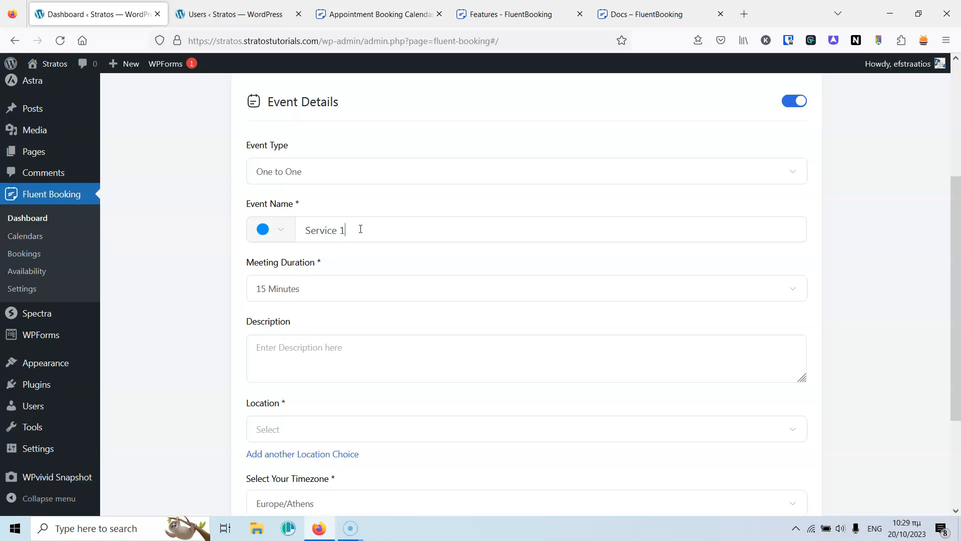
{"action": "left_click", "coordinate": [365, 272]}
Give the event the description 'This is a service 1 booking'.
{"action": "scroll", "coordinate": [247, 300], "scroll_direction": "down", "scroll_amount": 3}
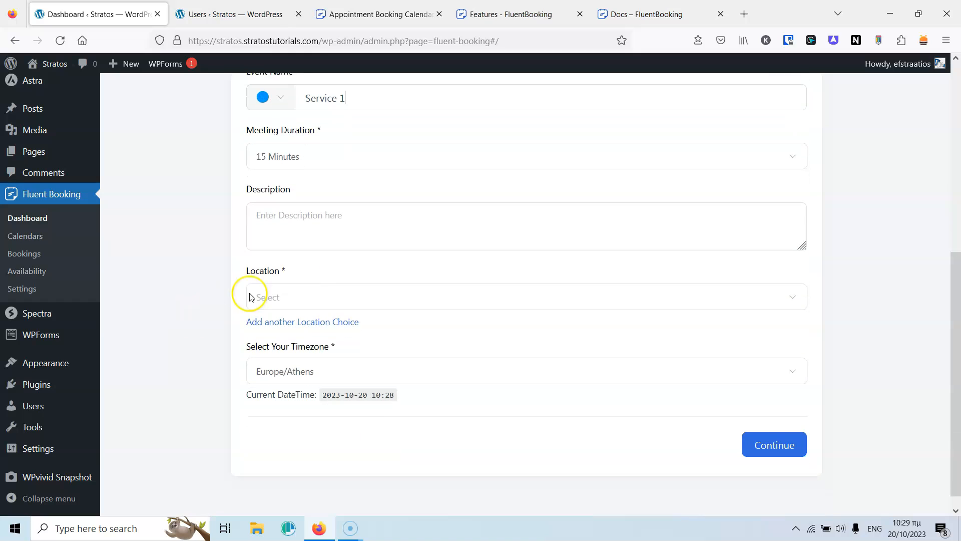
{"action": "left_click", "coordinate": [354, 223]}
{"action": "type", "text": "This is a service 1 booking"}
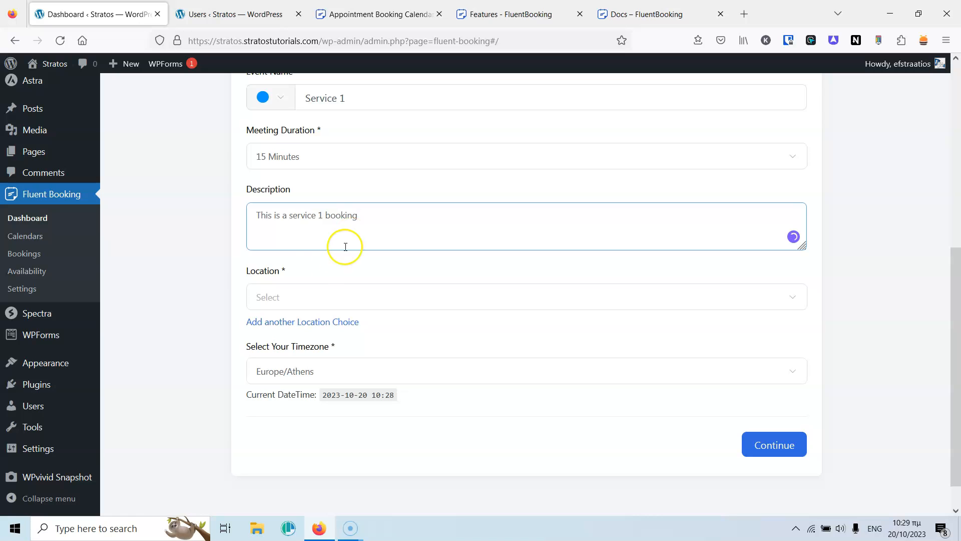
Set an In Person (organizer address) location with a description shown on the booking page.
{"action": "left_click", "coordinate": [301, 301]}
{"action": "scroll", "coordinate": [355, 313], "scroll_direction": "down", "scroll_amount": 1}
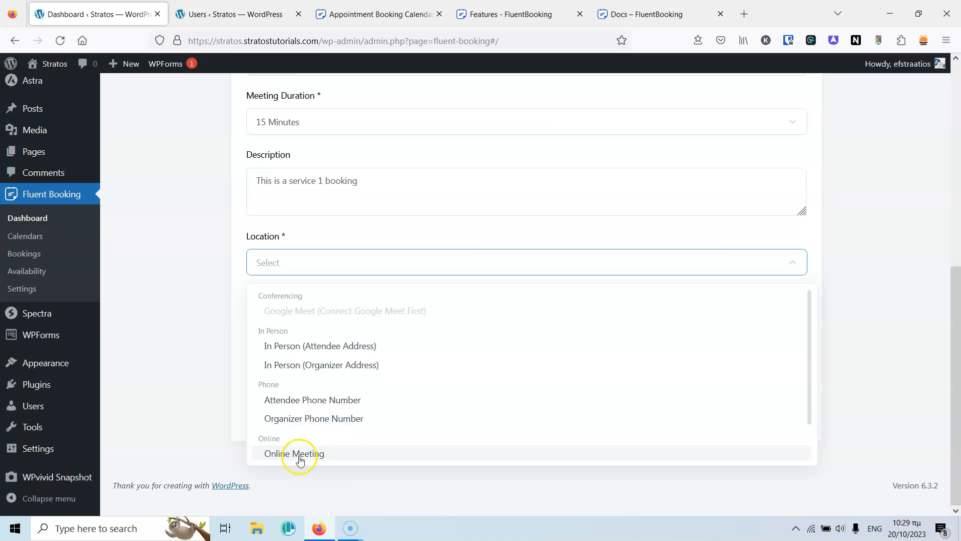
{"action": "left_click", "coordinate": [331, 365]}
{"action": "left_click", "coordinate": [406, 193]}
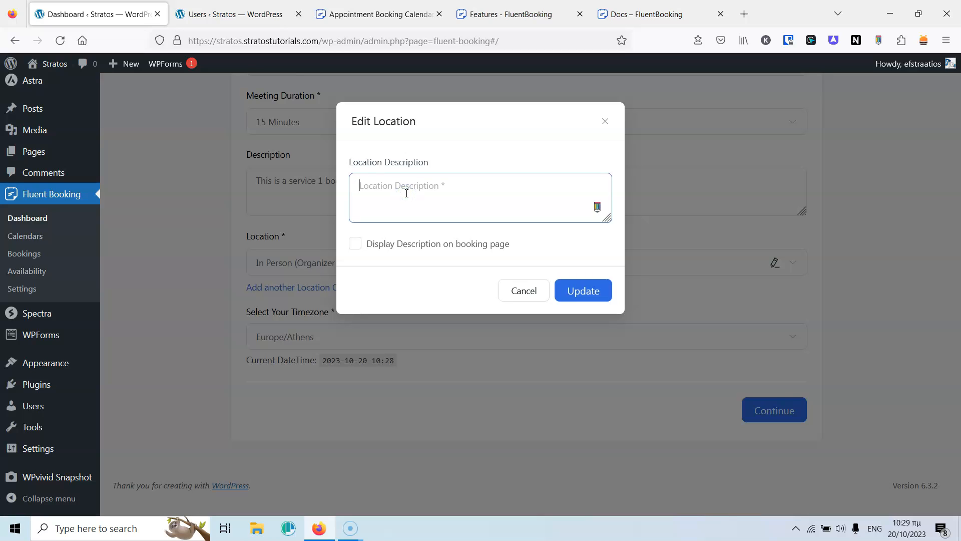
{"action": "type", "text": "Athens 1"}
{"action": "left_click", "coordinate": [355, 245]}
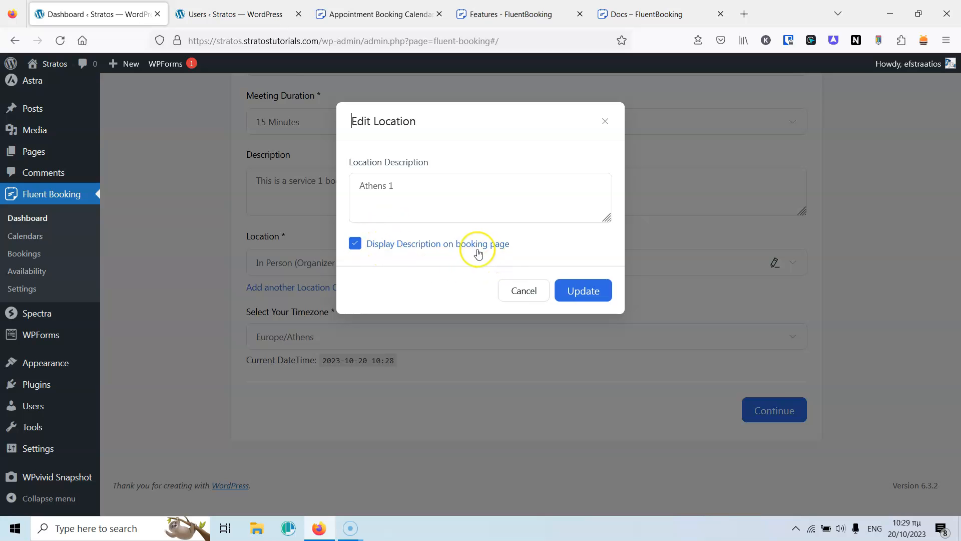
{"action": "left_click", "coordinate": [591, 294]}
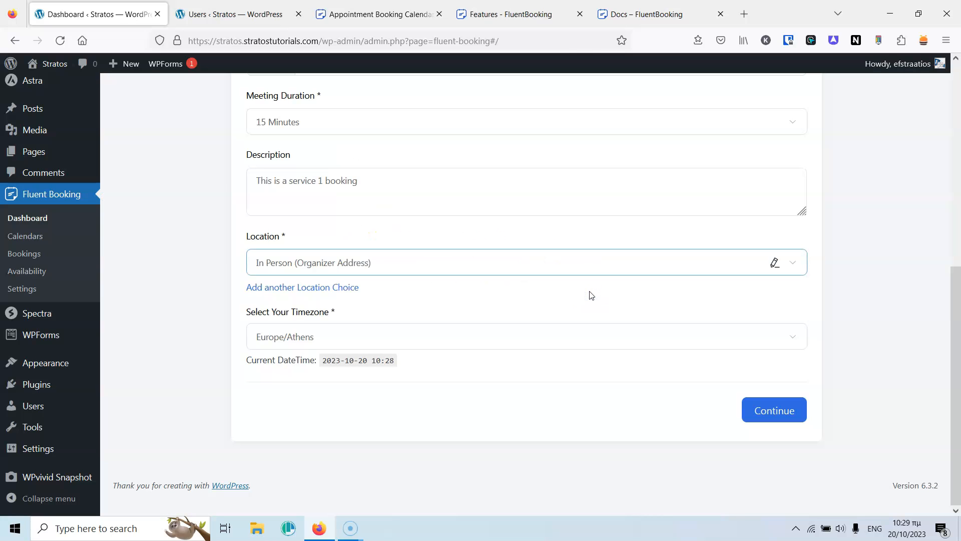
Add Online Meeting as a second location choice.
{"action": "left_click", "coordinate": [313, 288]}
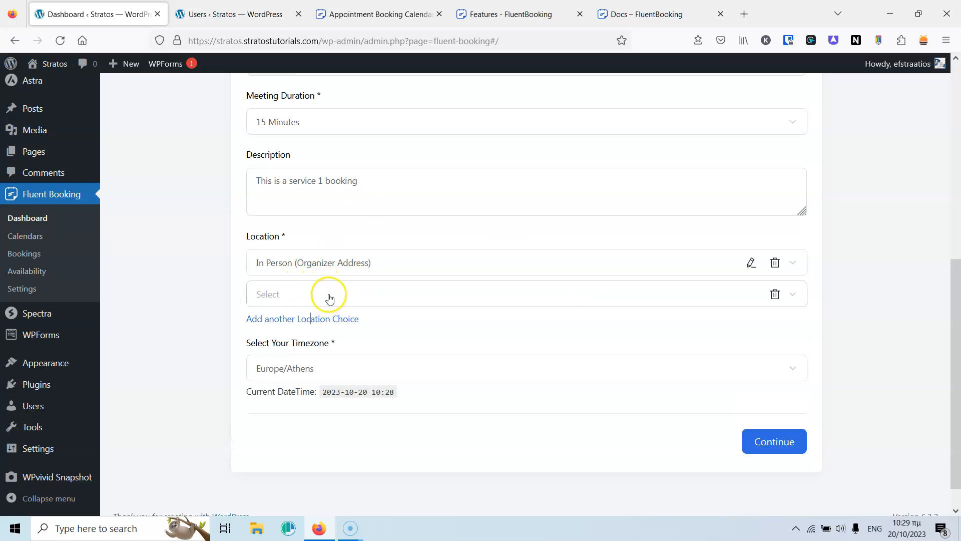
{"action": "left_click", "coordinate": [327, 295]}
{"action": "scroll", "coordinate": [351, 388], "scroll_direction": "down", "scroll_amount": 1}
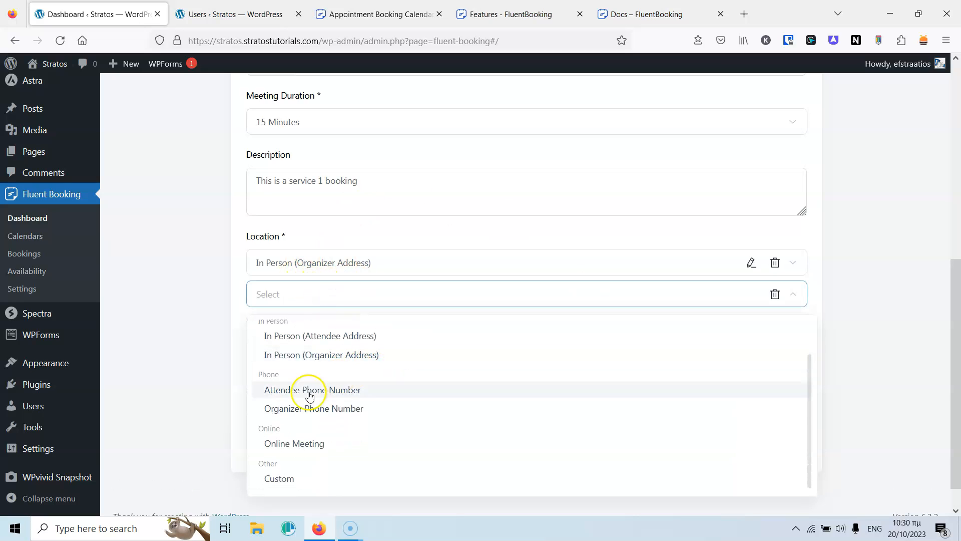
{"action": "left_click", "coordinate": [315, 444]}
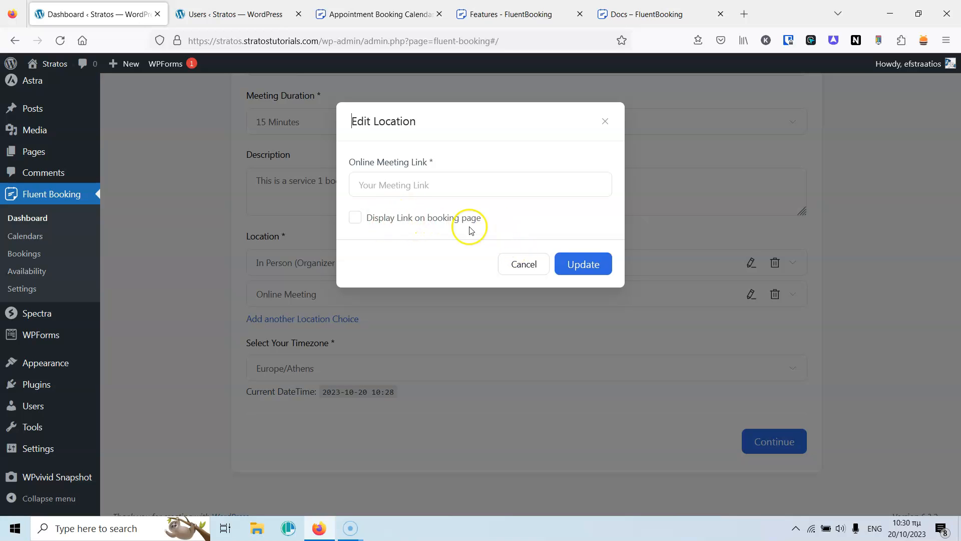
Discard the online meeting and add an Organizer Phone Number location, with country code, shown on the booking page.
{"action": "left_click", "coordinate": [525, 264]}
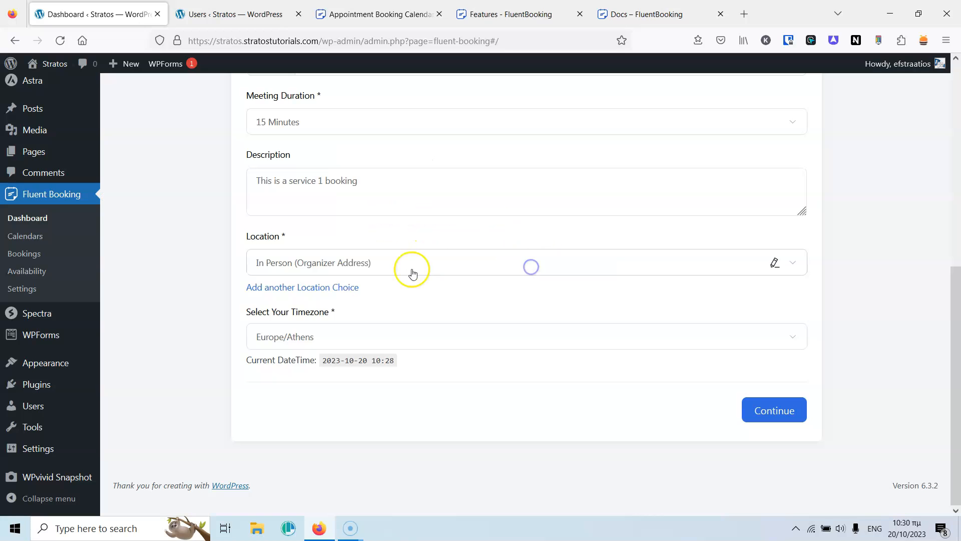
{"action": "left_click", "coordinate": [382, 271]}
{"action": "left_click", "coordinate": [221, 268]}
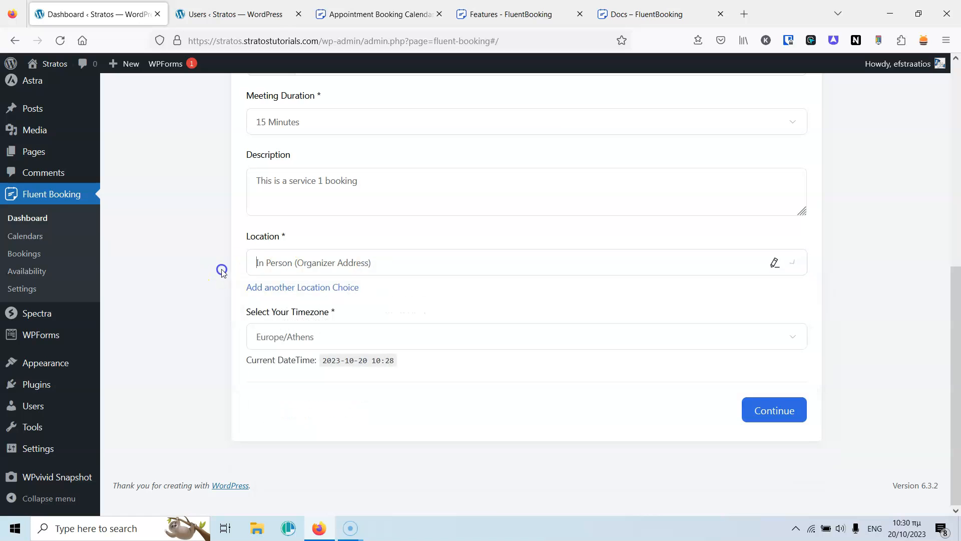
{"action": "left_click", "coordinate": [279, 286]}
{"action": "left_click", "coordinate": [326, 297]}
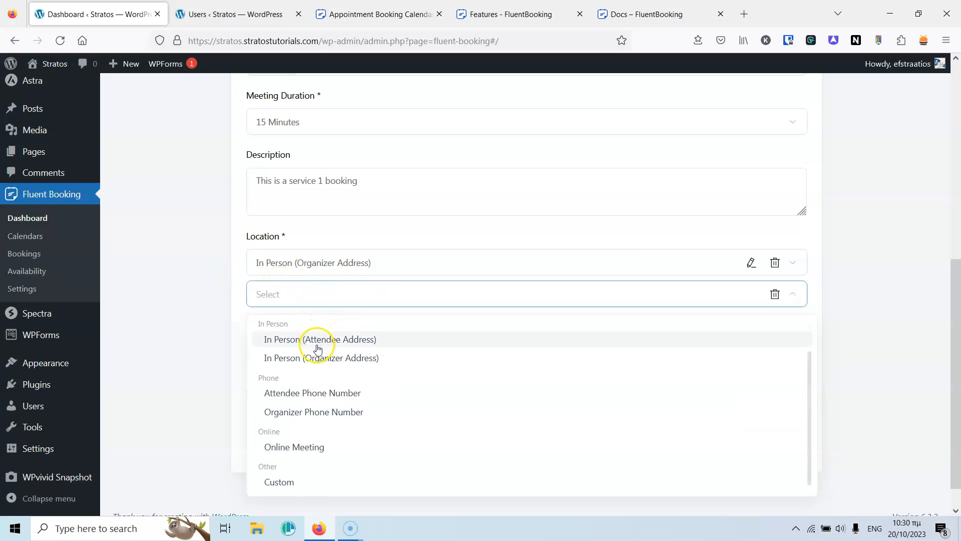
{"action": "left_click", "coordinate": [333, 414]}
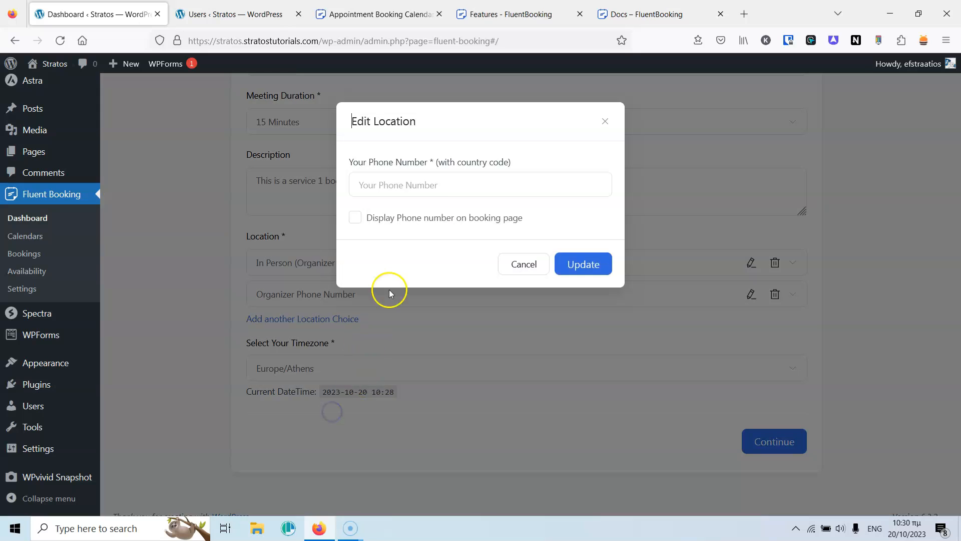
{"action": "left_click", "coordinate": [434, 188]}
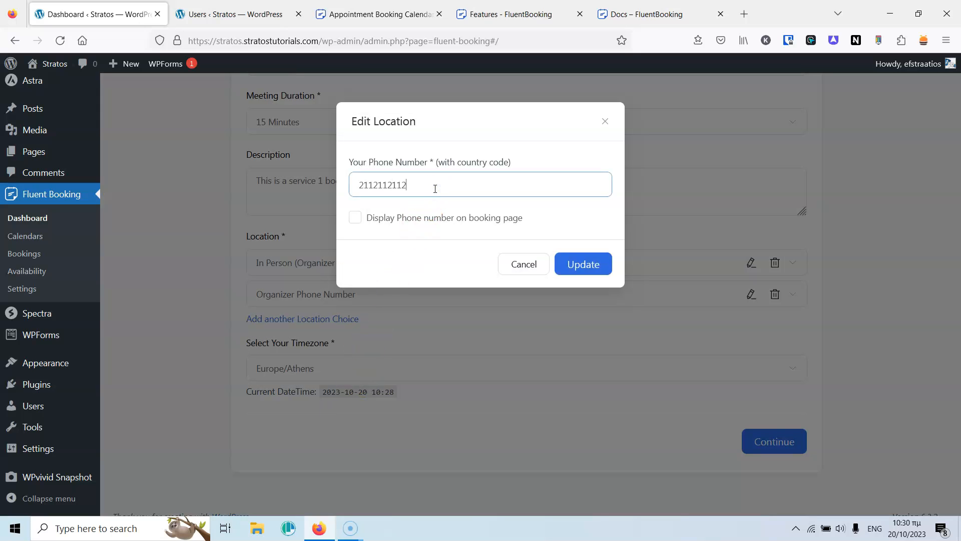
{"action": "left_click", "coordinate": [359, 189]}
{"action": "type", "text": "+"}
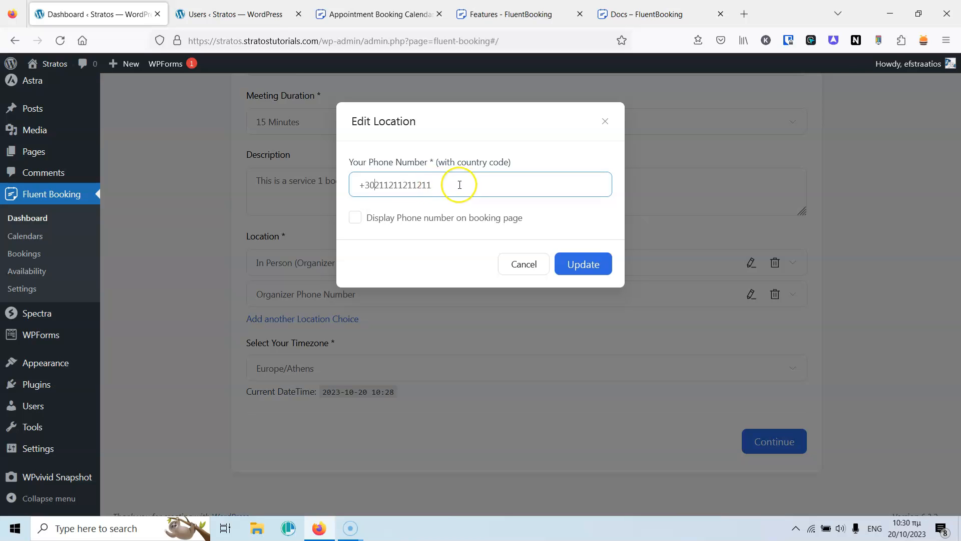
{"action": "left_click", "coordinate": [401, 217]}
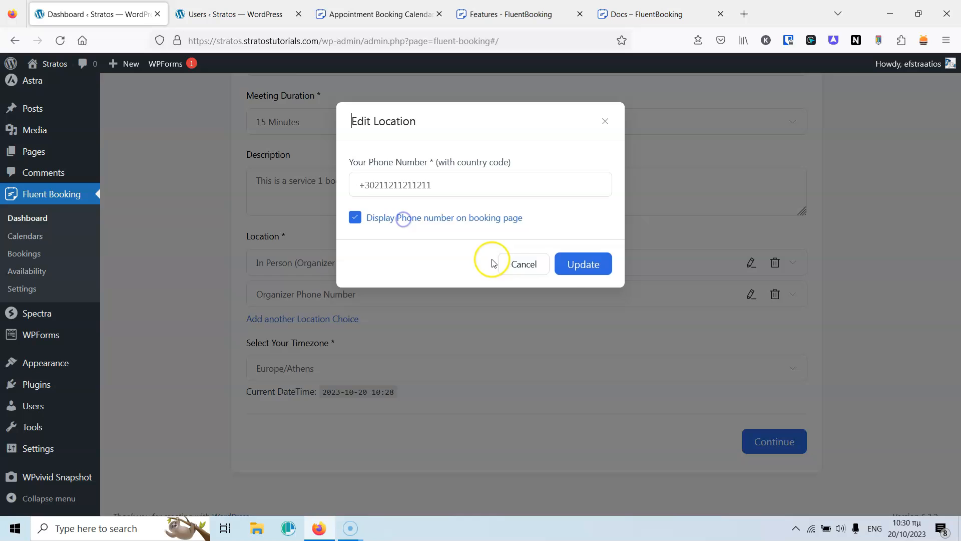
{"action": "left_click", "coordinate": [579, 268]}
Add a Custom location, then cancel its Edit Location dialog without entering a title.
{"action": "left_click", "coordinate": [333, 318]}
{"action": "scroll", "coordinate": [325, 317], "scroll_direction": "down", "scroll_amount": 1}
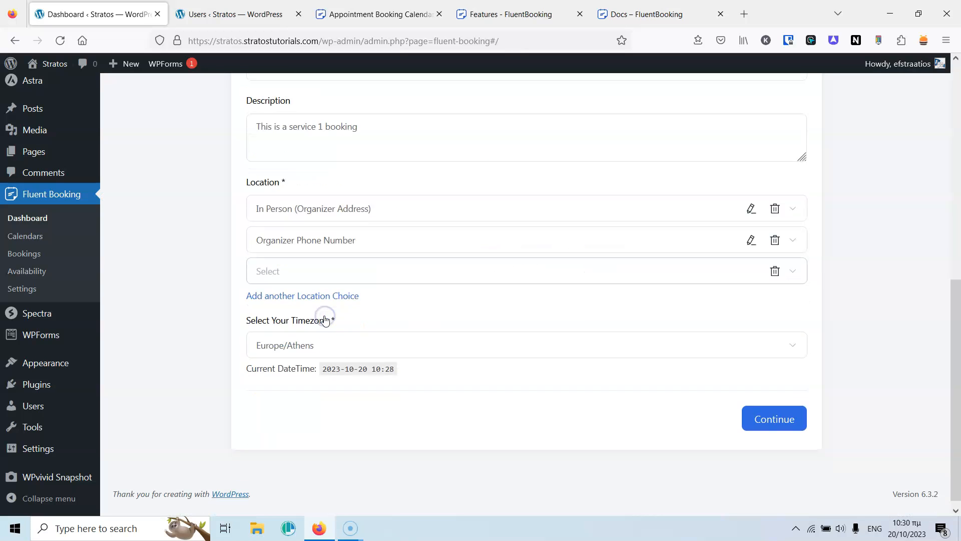
{"action": "left_click", "coordinate": [324, 262]}
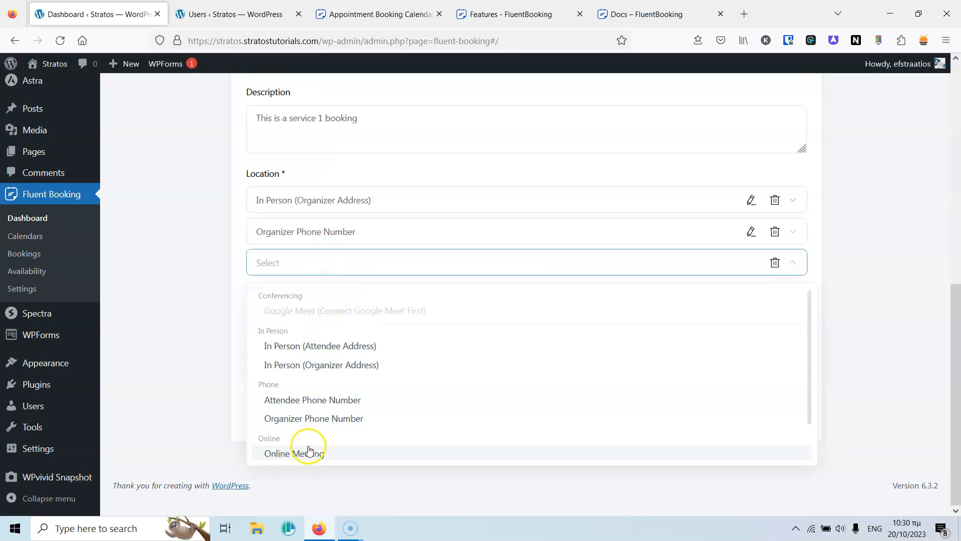
{"action": "scroll", "coordinate": [305, 440], "scroll_direction": "down", "scroll_amount": 1}
{"action": "left_click", "coordinate": [289, 448]}
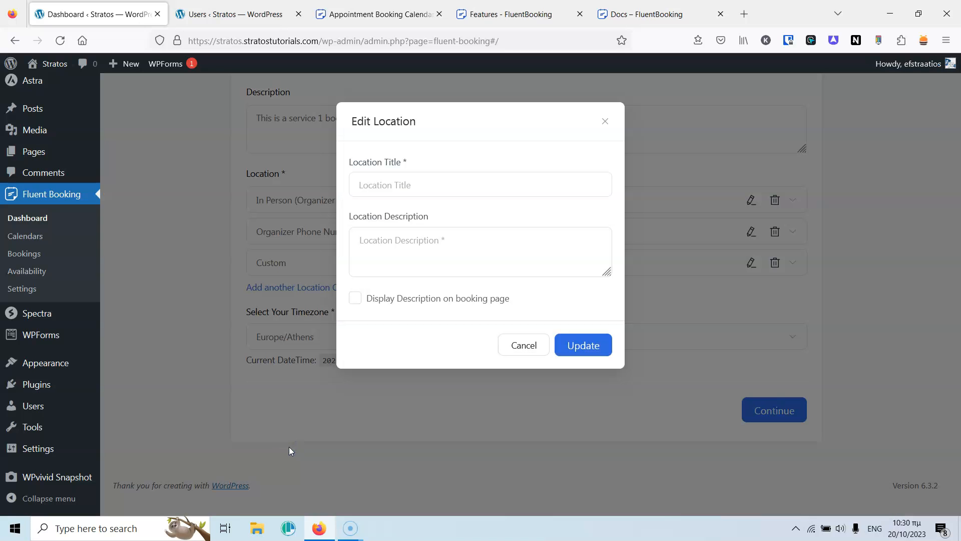
{"action": "left_click", "coordinate": [417, 184]}
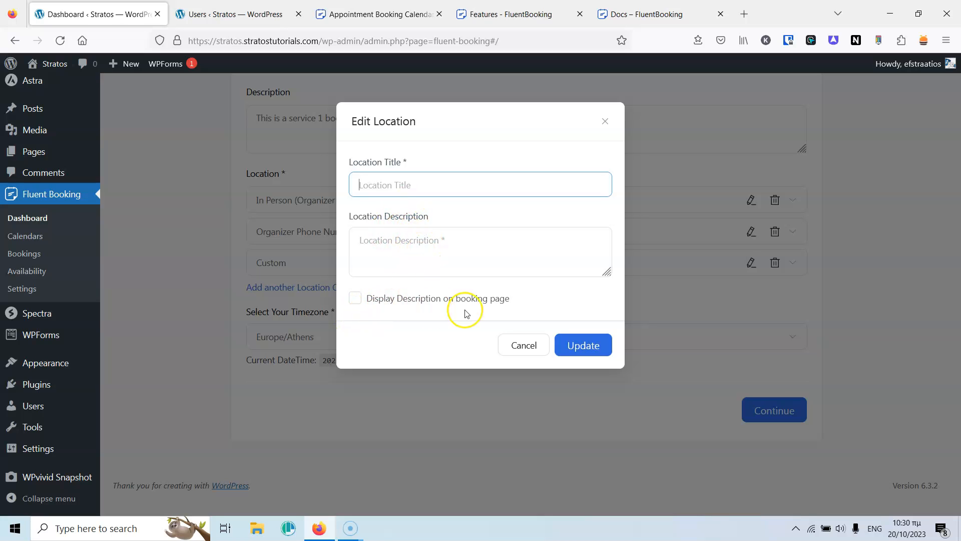
{"action": "left_click", "coordinate": [531, 345]}
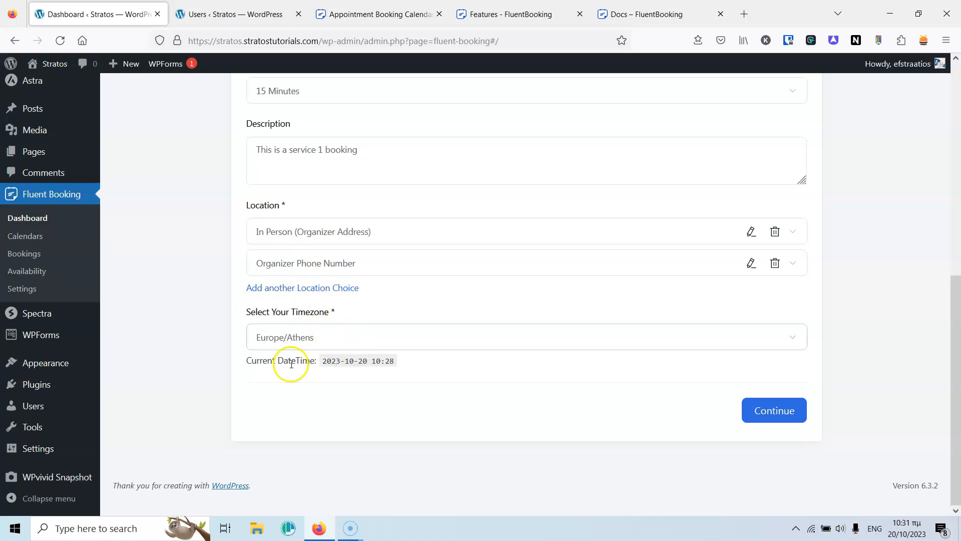
Continue to availability and set Monday and Tuesday end times to 14:00.
{"action": "left_click", "coordinate": [764, 410]}
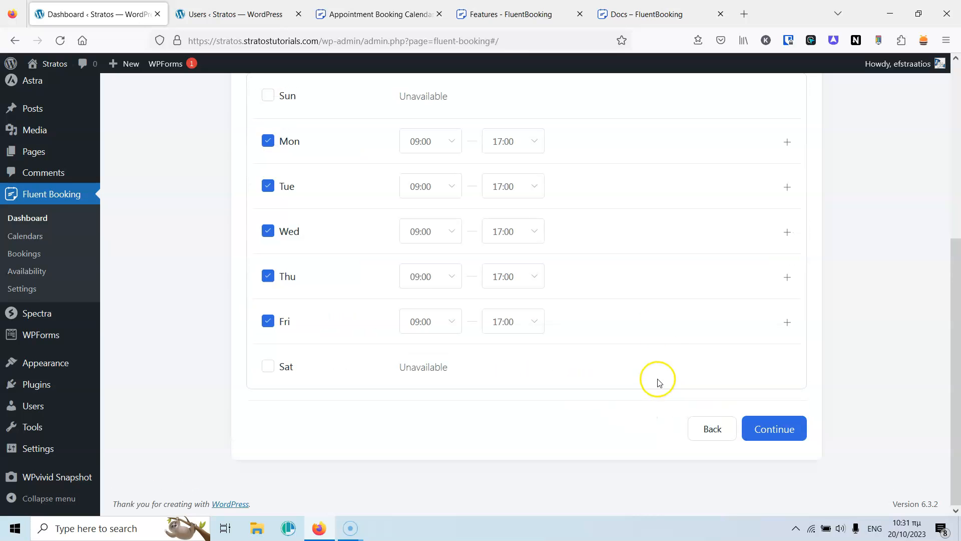
{"action": "scroll", "coordinate": [656, 350], "scroll_direction": "up", "scroll_amount": 5}
{"action": "scroll", "coordinate": [626, 305], "scroll_direction": "down", "scroll_amount": 4}
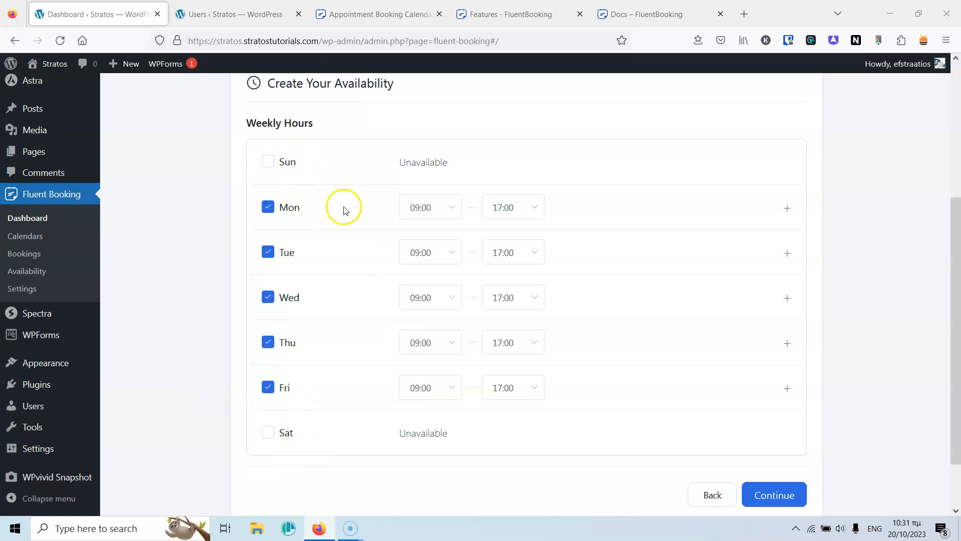
{"action": "left_click", "coordinate": [516, 209]}
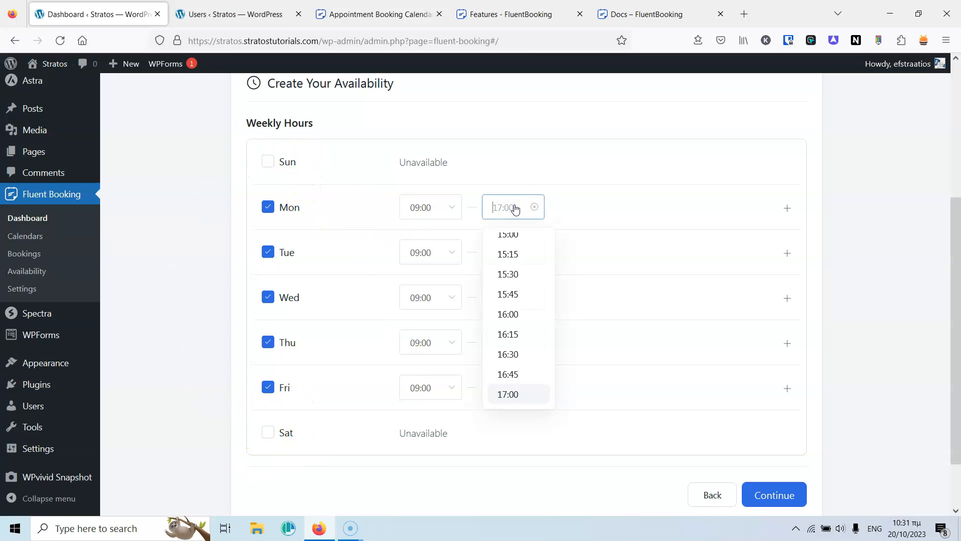
{"action": "type", "text": "14"}
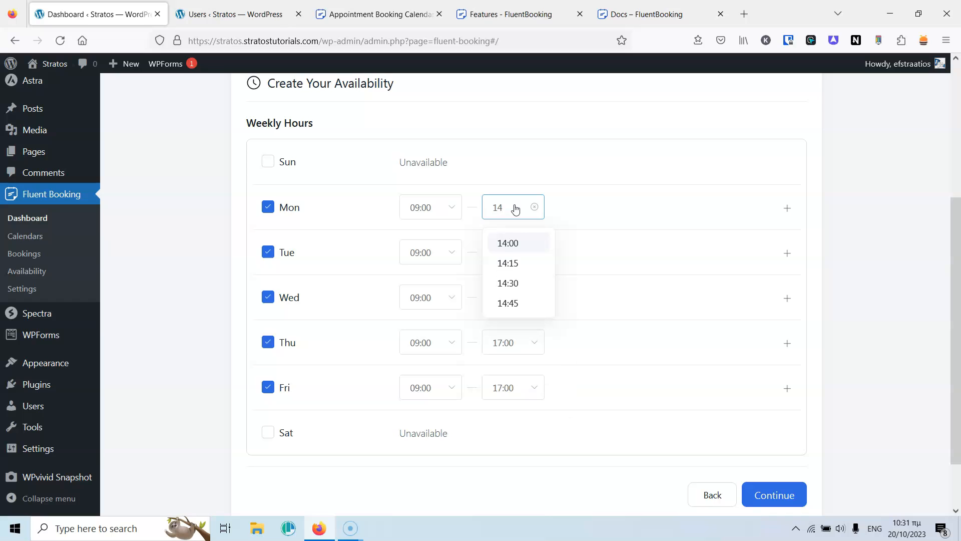
{"action": "left_click", "coordinate": [509, 240]}
{"action": "left_click", "coordinate": [510, 252]}
{"action": "type", "text": "14"}
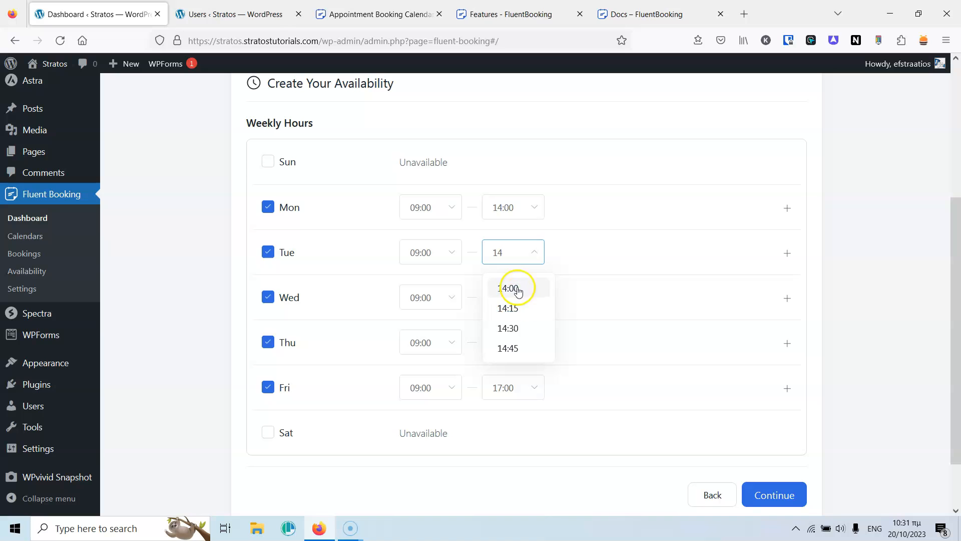
{"action": "left_click", "coordinate": [511, 286]}
Set Wednesday, Thursday and Friday end times to 14:00 and continue to create the event.
{"action": "left_click", "coordinate": [507, 298]}
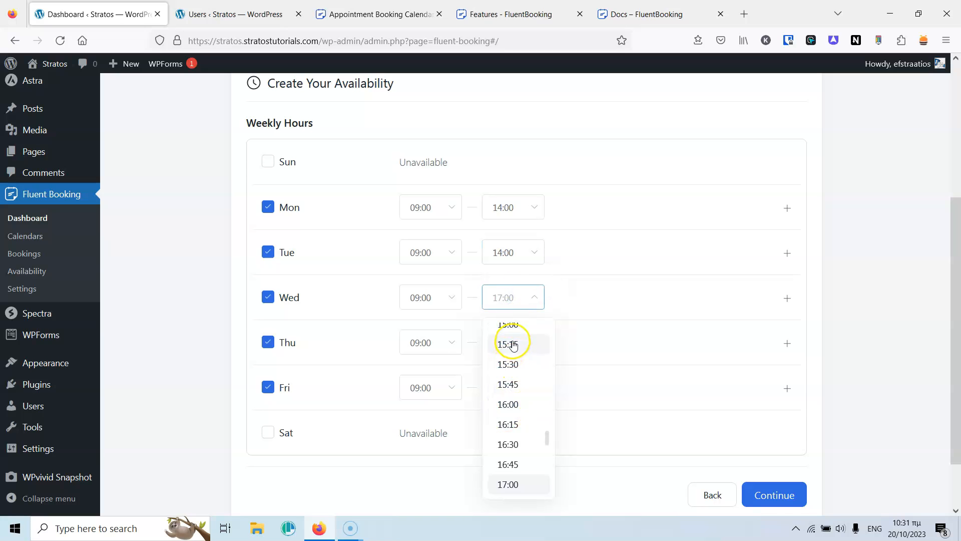
{"action": "type", "text": "14"}
{"action": "left_click", "coordinate": [508, 332]}
{"action": "left_click", "coordinate": [505, 352]}
{"action": "type", "text": "14"}
{"action": "left_click", "coordinate": [508, 381]}
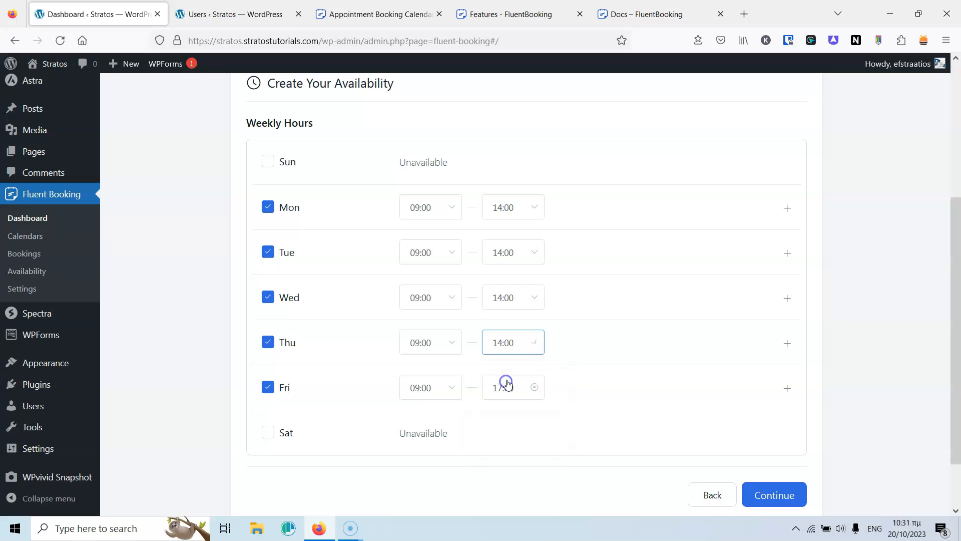
{"action": "left_click", "coordinate": [507, 384]}
{"action": "type", "text": "14"}
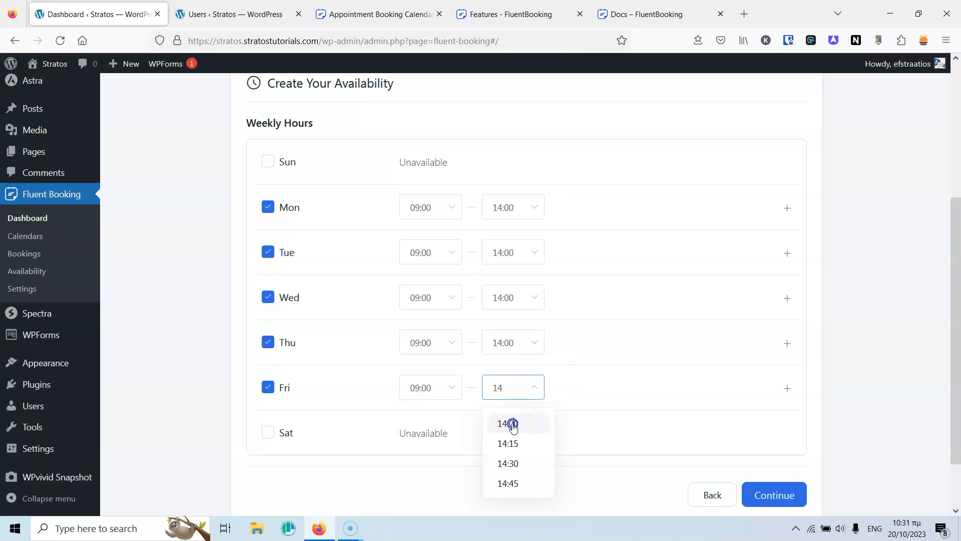
{"action": "left_click", "coordinate": [513, 424]}
{"action": "left_click", "coordinate": [767, 496]}
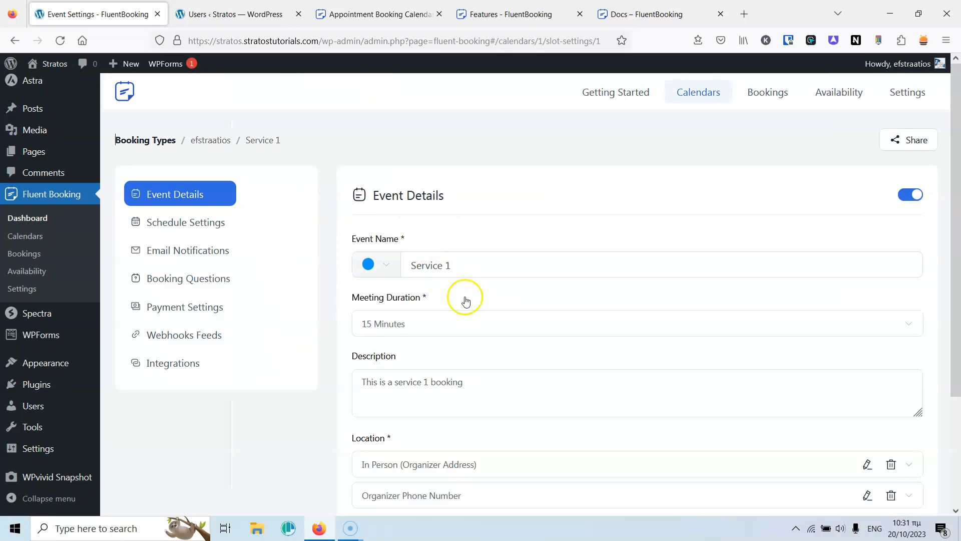
{"action": "scroll", "coordinate": [469, 220], "scroll_direction": "down", "scroll_amount": 3}
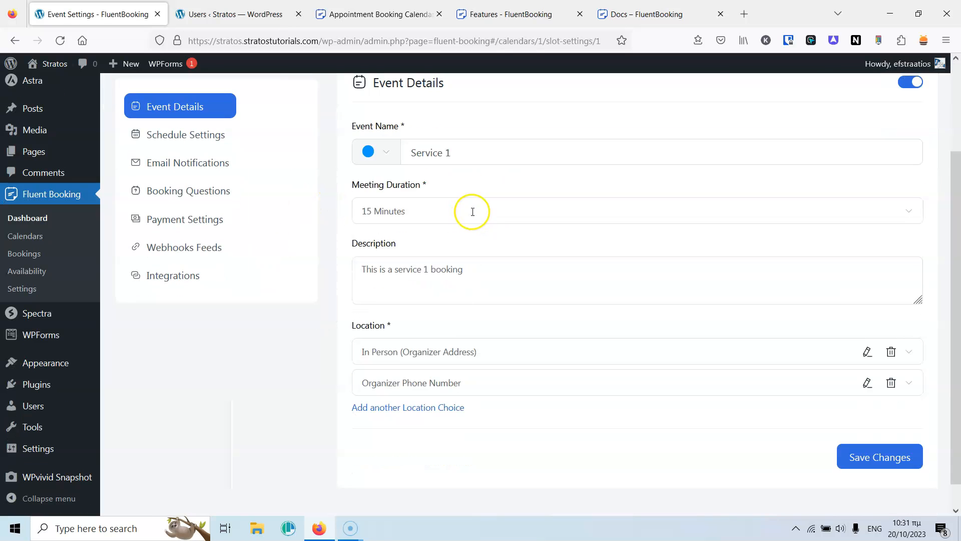
{"action": "scroll", "coordinate": [442, 244], "scroll_direction": "up", "scroll_amount": 5}
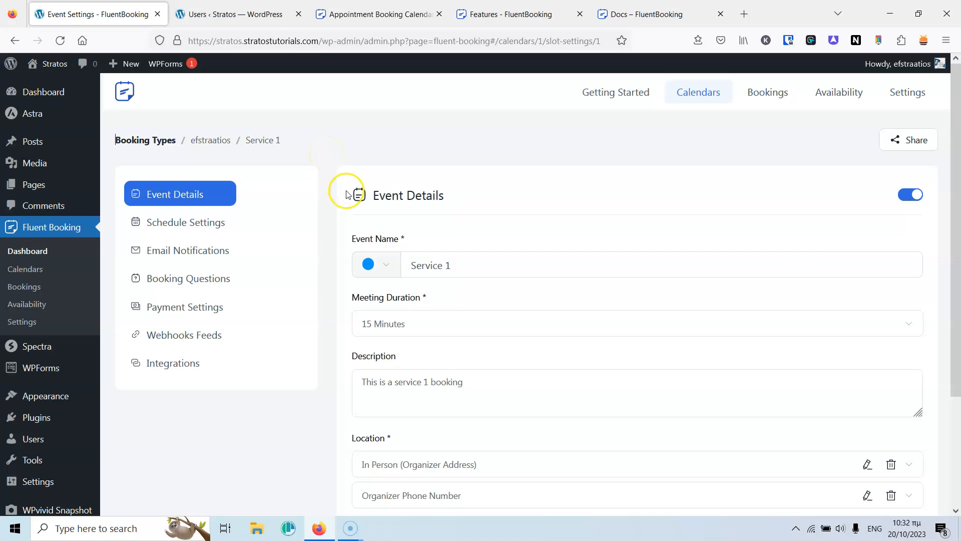
{"action": "scroll", "coordinate": [365, 240], "scroll_direction": "down", "scroll_amount": 3}
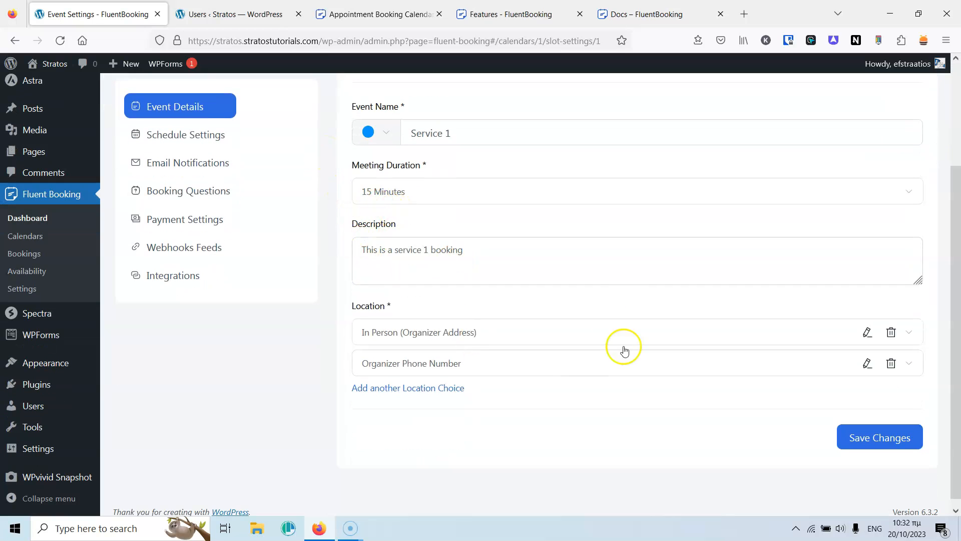
{"action": "scroll", "coordinate": [521, 322], "scroll_direction": "up", "scroll_amount": 3}
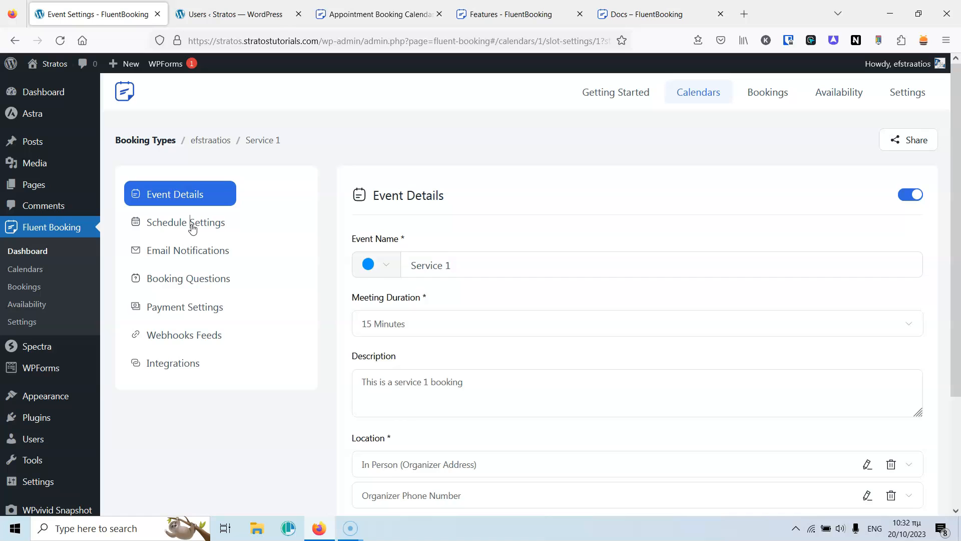
In Schedule Settings, try a date-range limit and custom hours, then revert to 60 days ahead and weekly schedule.
{"action": "left_click", "coordinate": [193, 228]}
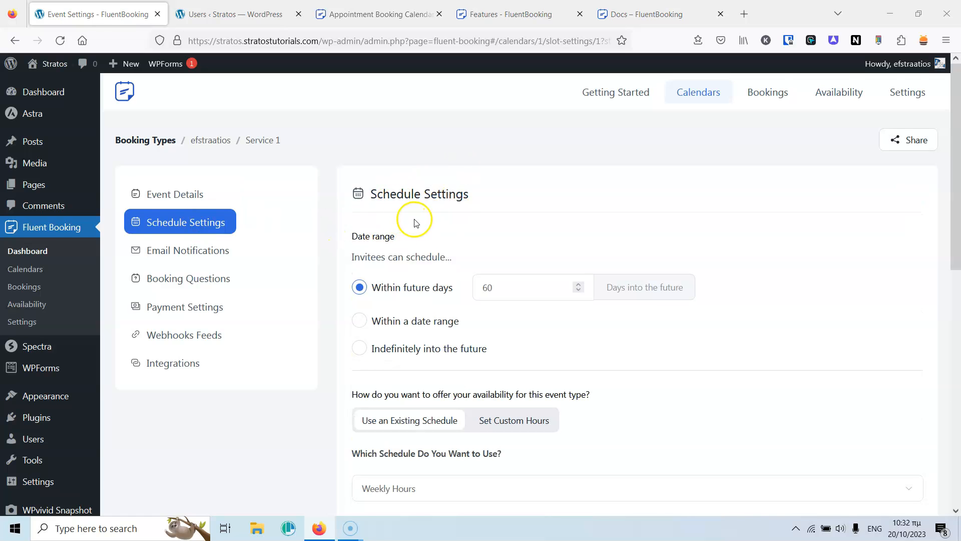
{"action": "scroll", "coordinate": [414, 223], "scroll_direction": "down", "scroll_amount": 3}
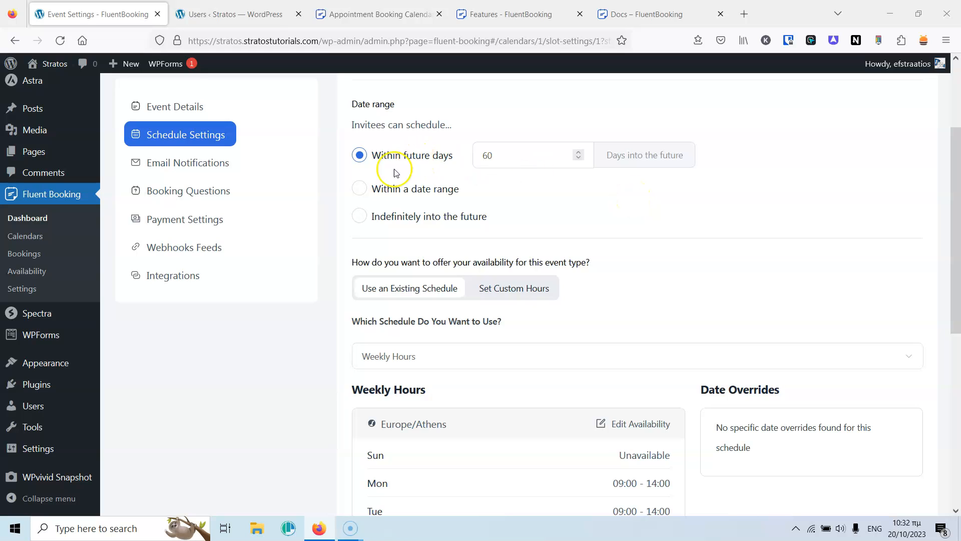
{"action": "left_click", "coordinate": [398, 189]}
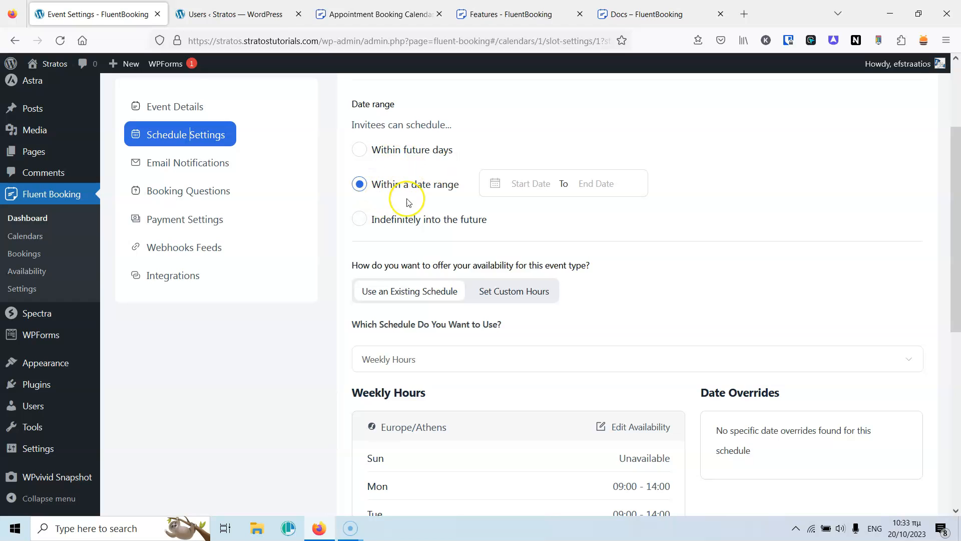
{"action": "left_click", "coordinate": [395, 153]}
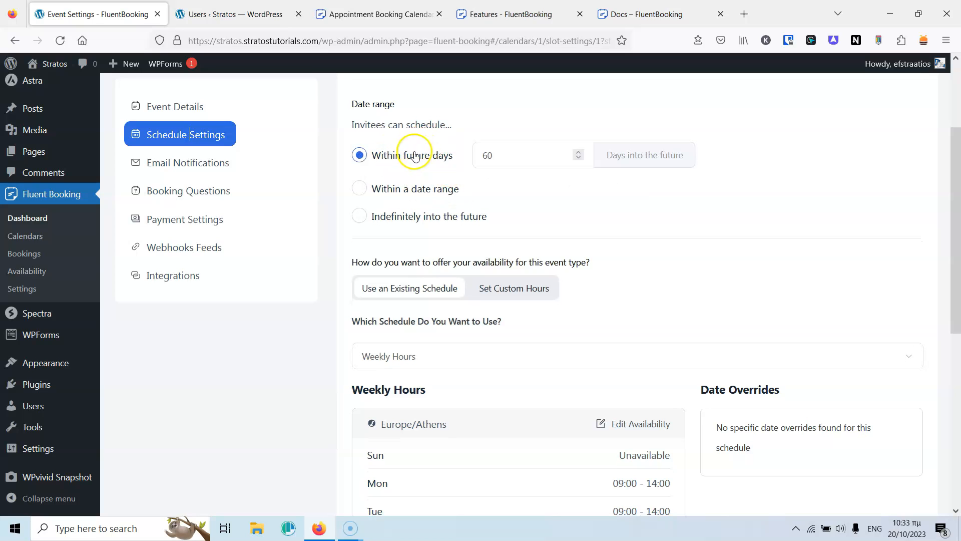
{"action": "scroll", "coordinate": [675, 216], "scroll_direction": "down", "scroll_amount": 3}
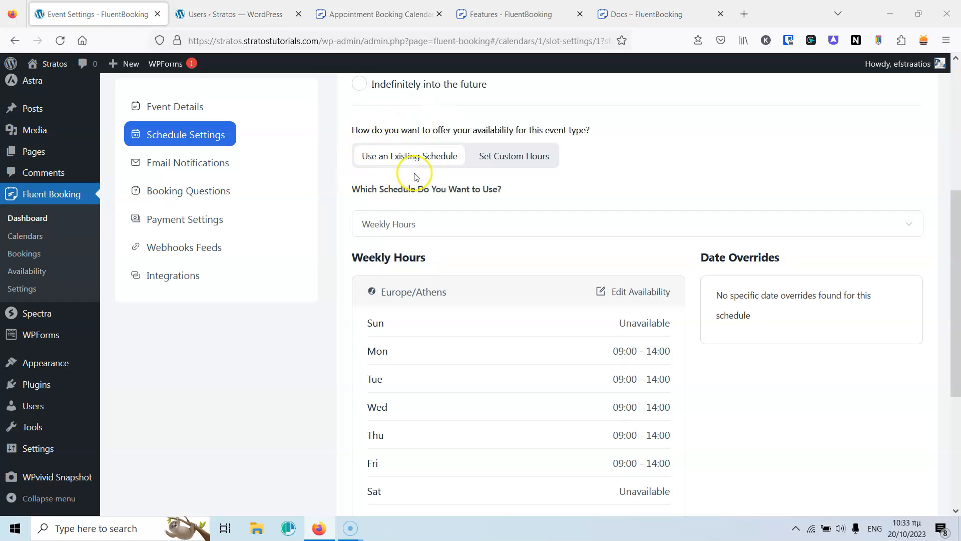
{"action": "left_click", "coordinate": [523, 163]}
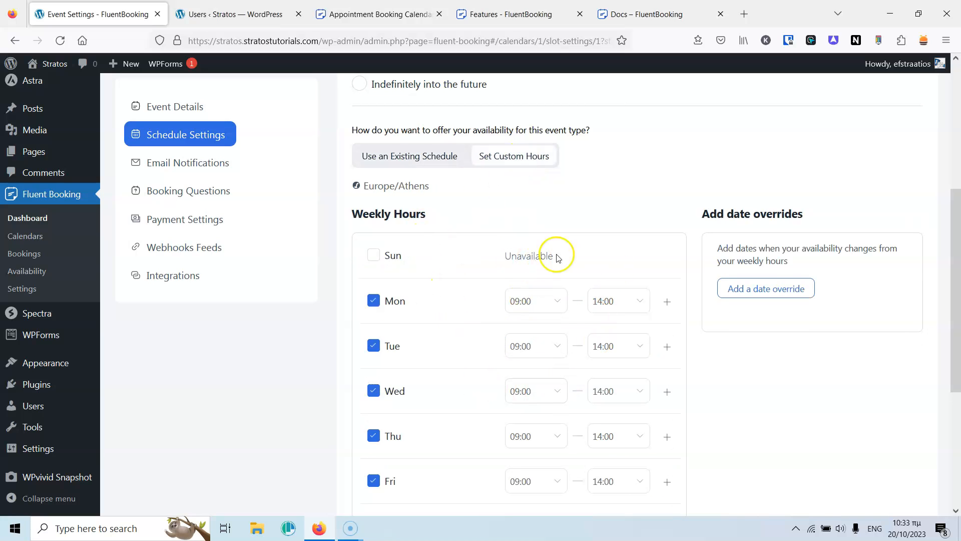
{"action": "left_click", "coordinate": [420, 155]}
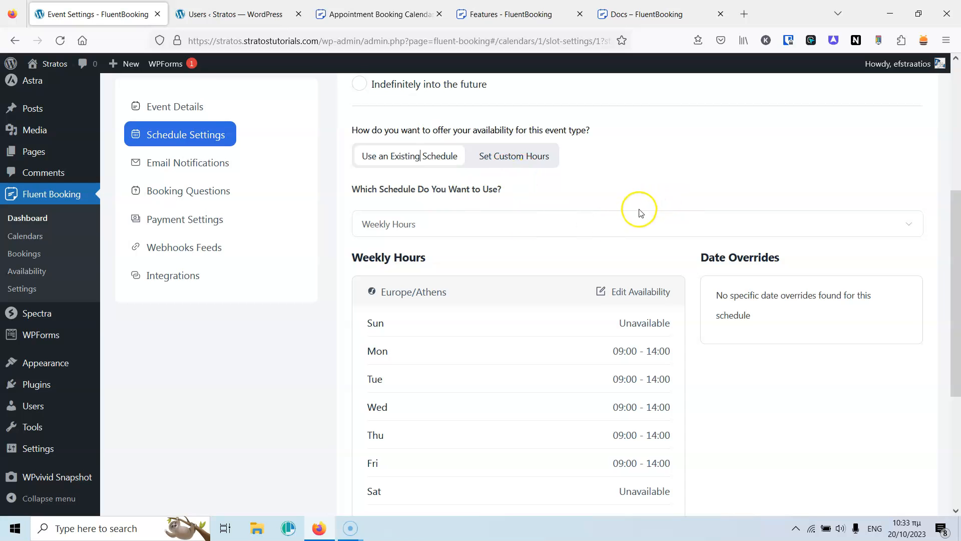
{"action": "scroll", "coordinate": [641, 213], "scroll_direction": "down", "scroll_amount": 4}
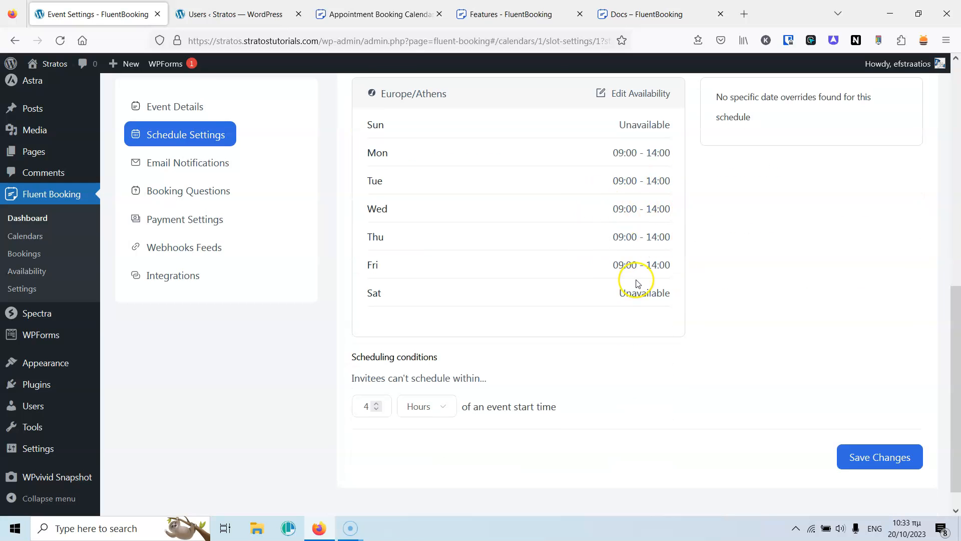
{"action": "scroll", "coordinate": [433, 335], "scroll_direction": "down", "scroll_amount": 1}
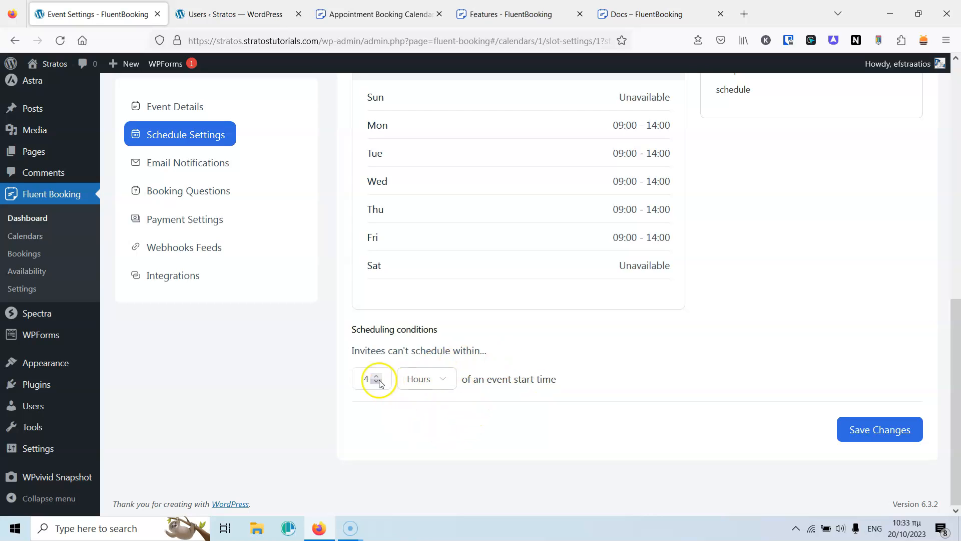
Change the minimum booking notice from 4 hours to 15 minutes.
{"action": "left_click", "coordinate": [421, 378]}
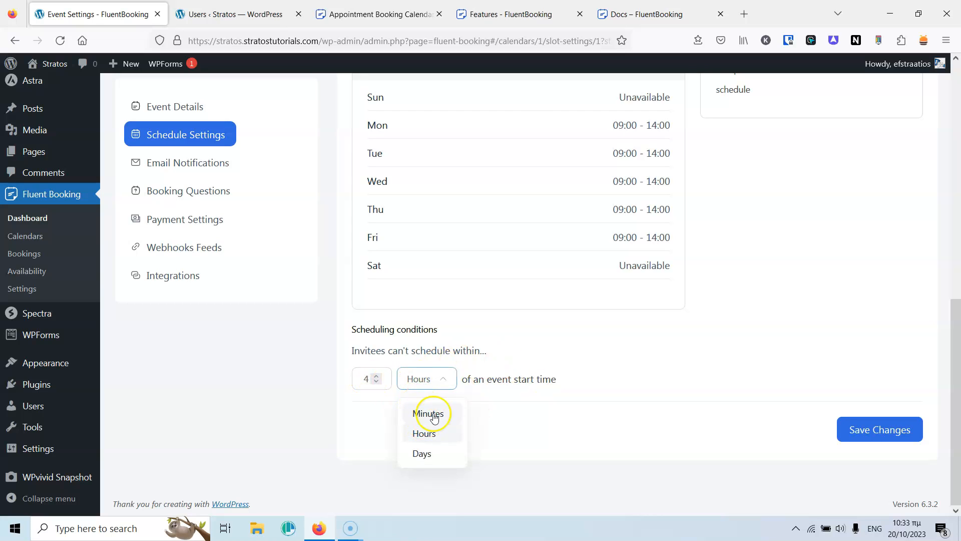
{"action": "left_click", "coordinate": [522, 422]}
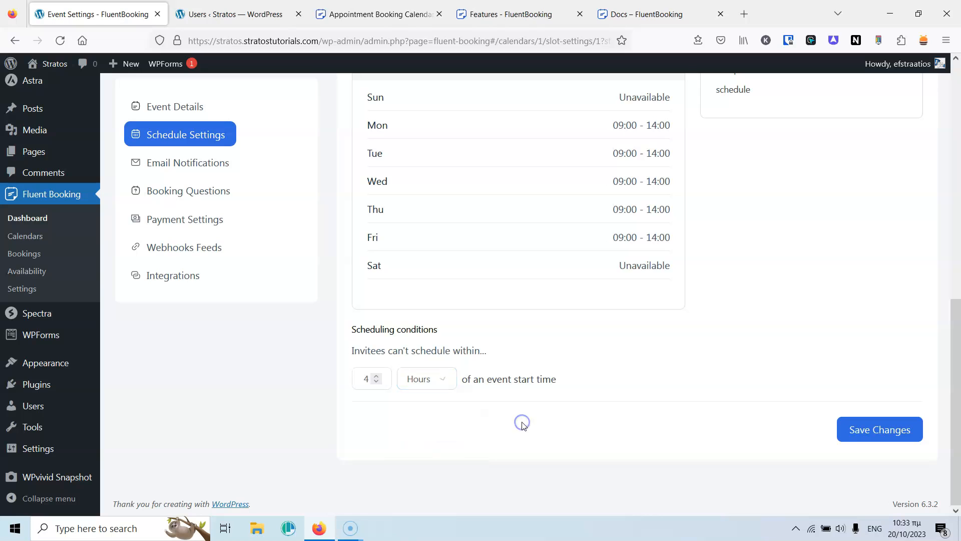
{"action": "double_click", "coordinate": [365, 379]}
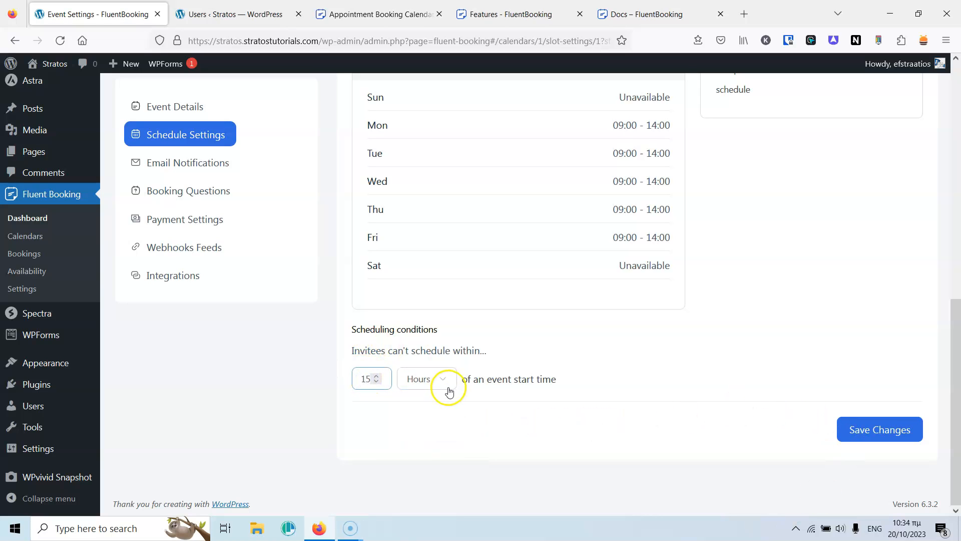
{"action": "left_click", "coordinate": [429, 380]}
{"action": "left_click", "coordinate": [428, 413]}
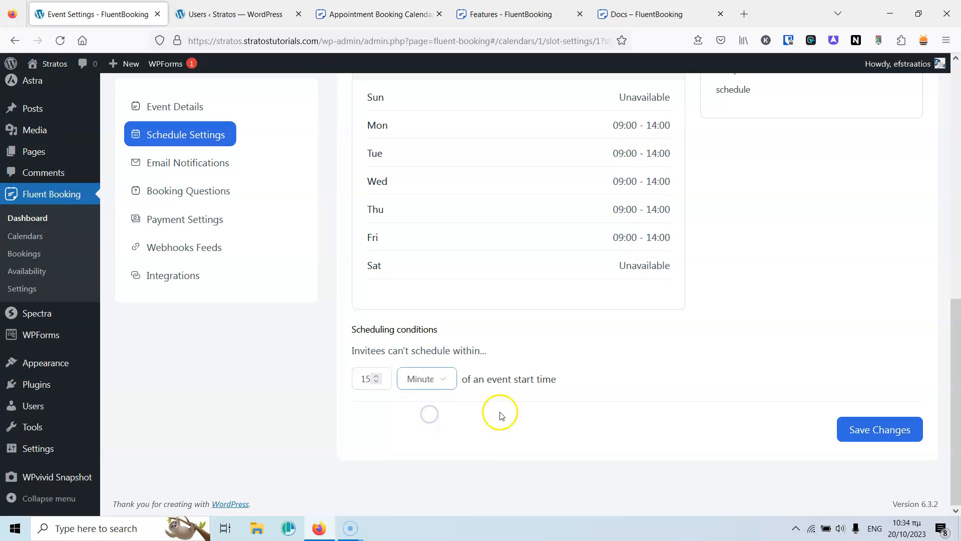
{"action": "left_click", "coordinate": [515, 428]}
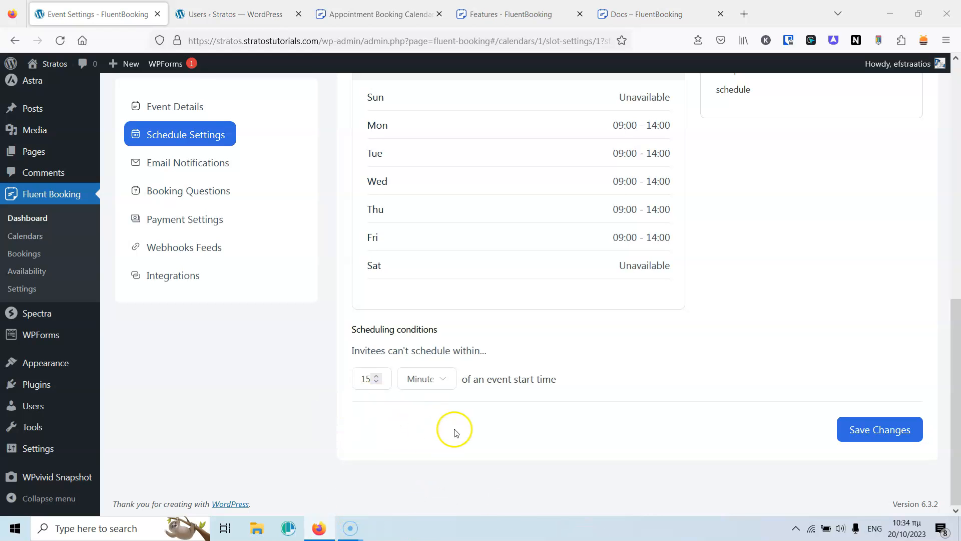
{"action": "scroll", "coordinate": [534, 448], "scroll_direction": "up", "scroll_amount": 5}
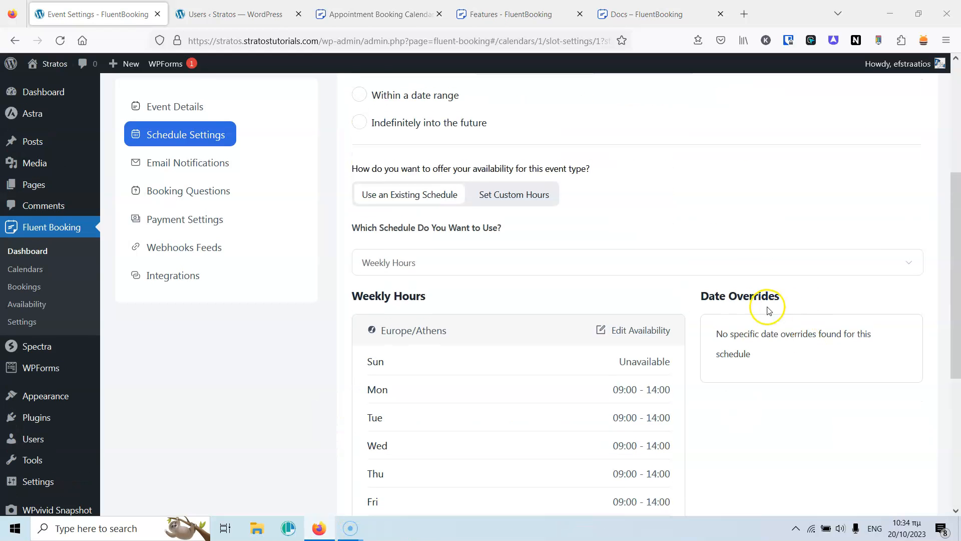
{"action": "scroll", "coordinate": [766, 306], "scroll_direction": "down", "scroll_amount": 1}
{"action": "scroll", "coordinate": [800, 311], "scroll_direction": "down", "scroll_amount": 4}
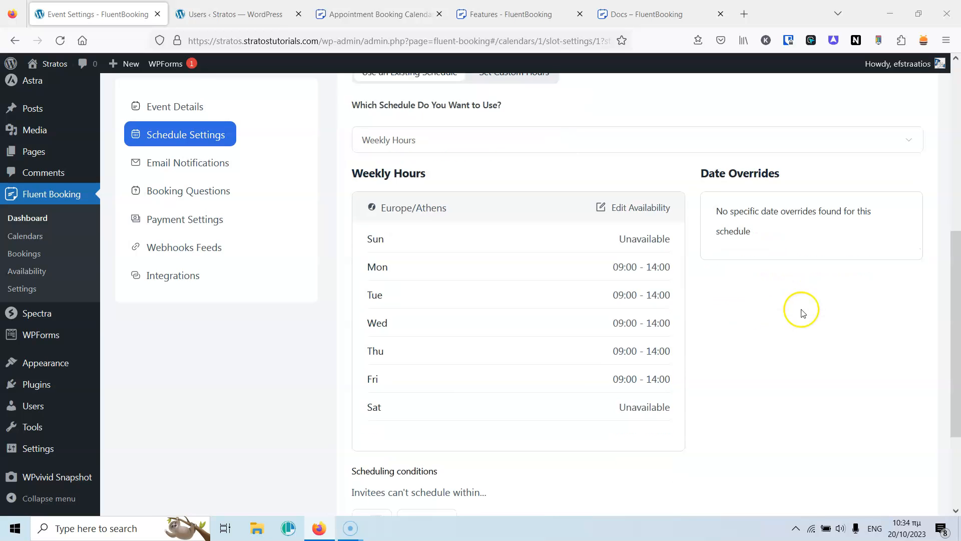
{"action": "scroll", "coordinate": [760, 239], "scroll_direction": "up", "scroll_amount": 3}
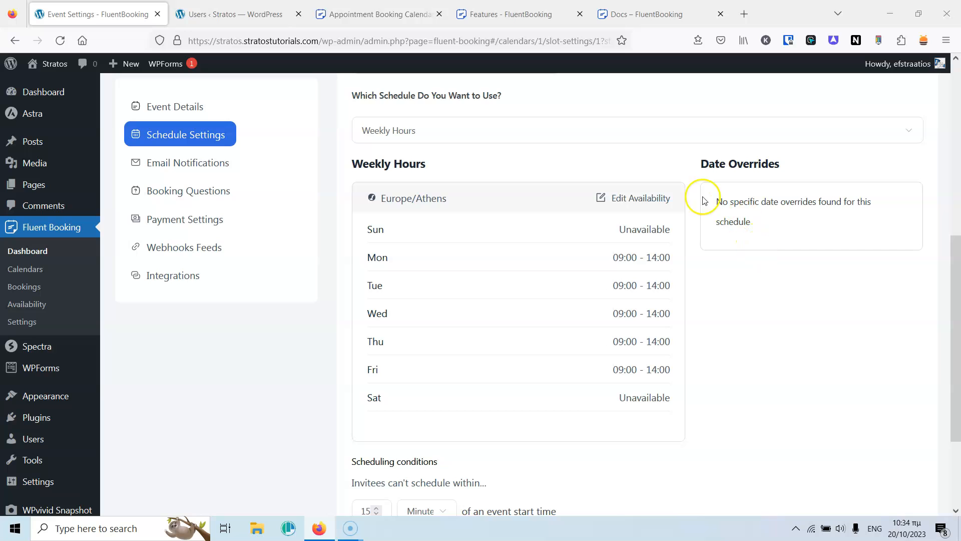
Add a date override marking 26 October 2023 as unavailable in the weekly hours schedule.
{"action": "left_click", "coordinate": [618, 203]}
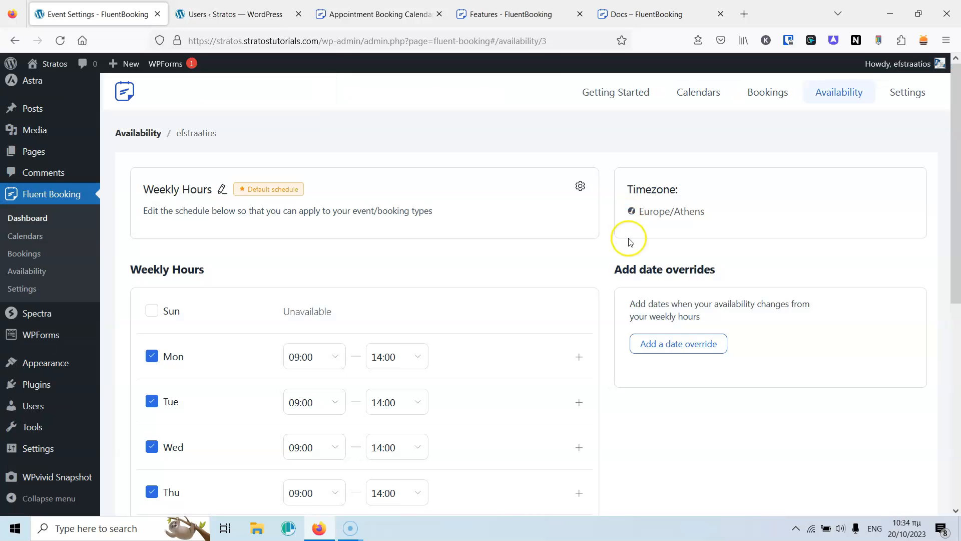
{"action": "scroll", "coordinate": [676, 275], "scroll_direction": "down", "scroll_amount": 3}
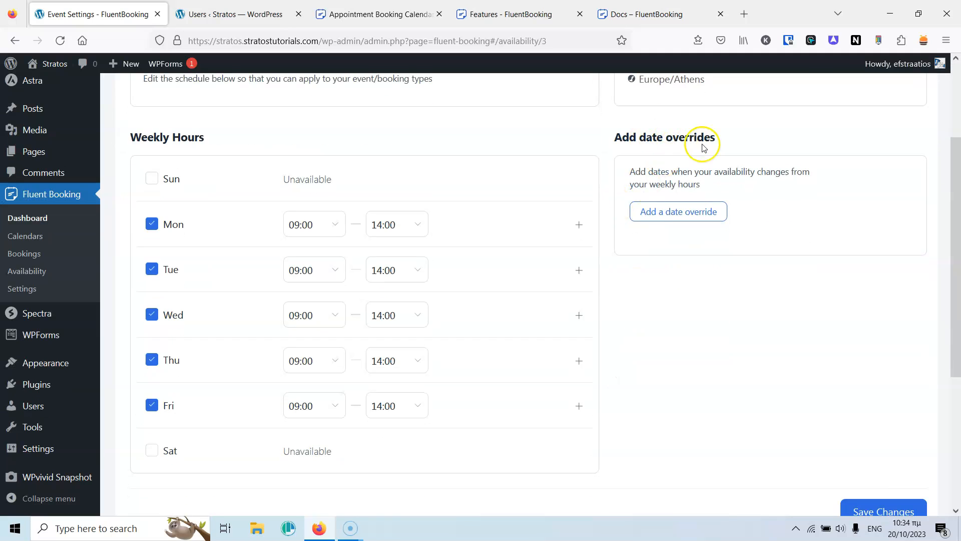
{"action": "left_click", "coordinate": [689, 221]}
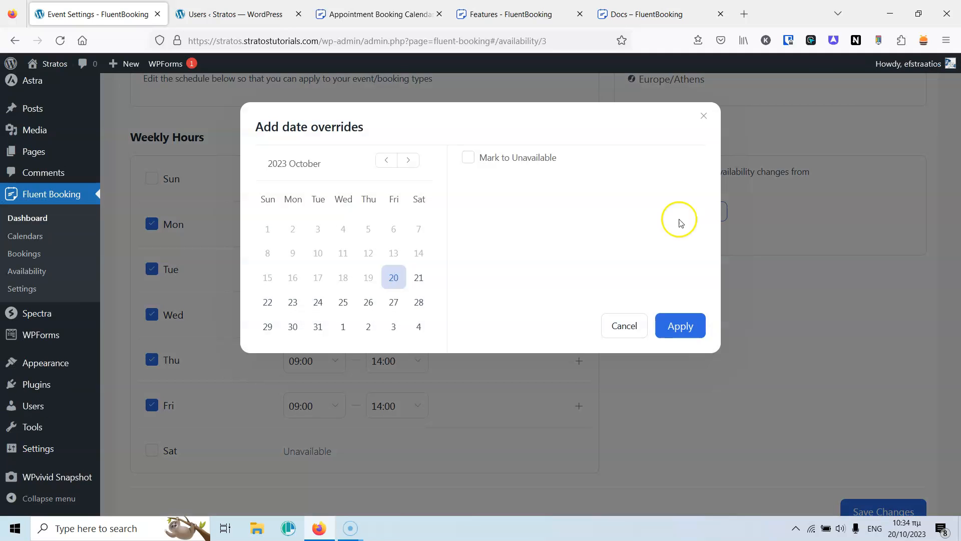
{"action": "left_click", "coordinate": [369, 302]}
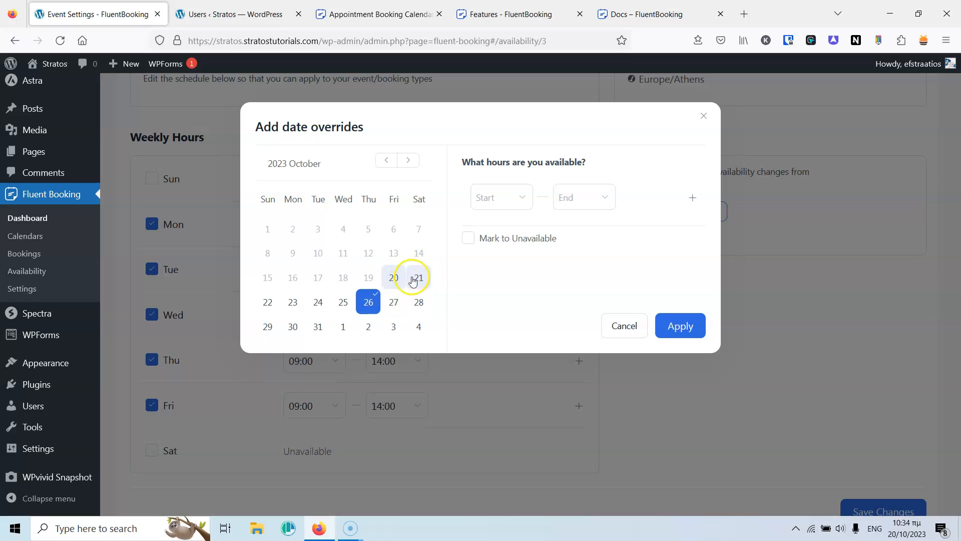
{"action": "left_click", "coordinate": [500, 200]}
{"action": "scroll", "coordinate": [499, 318], "scroll_direction": "down", "scroll_amount": 5}
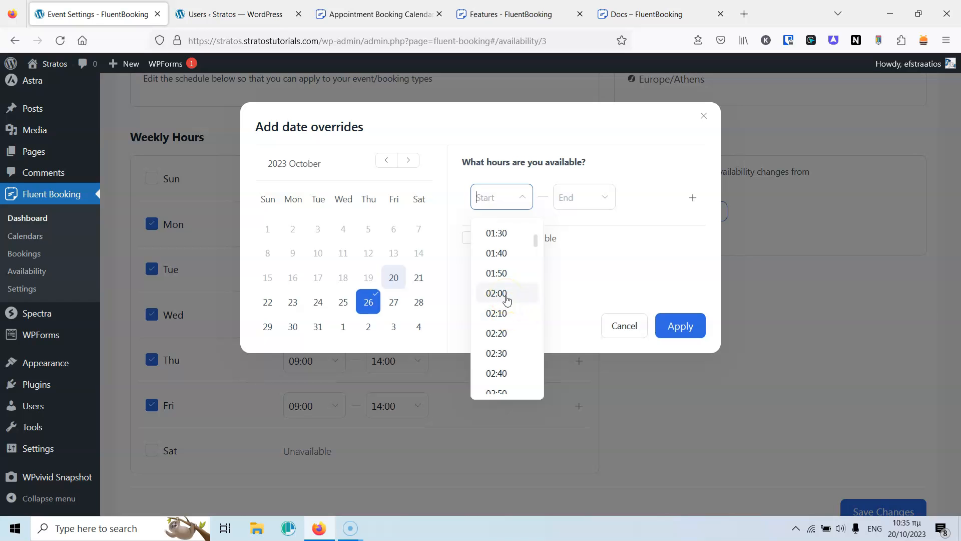
{"action": "left_click", "coordinate": [507, 295]}
{"action": "left_click", "coordinate": [576, 197]}
{"action": "scroll", "coordinate": [581, 314], "scroll_direction": "down", "scroll_amount": 5}
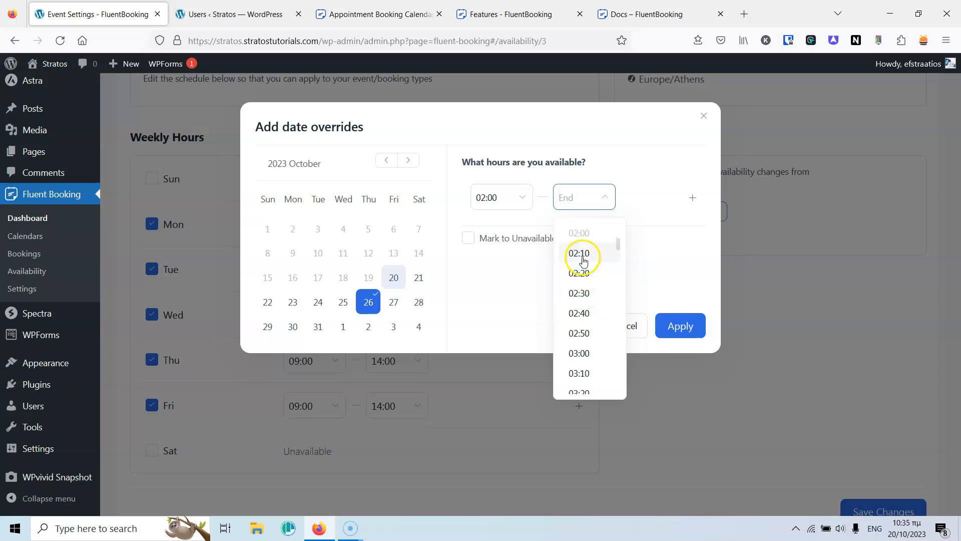
{"action": "left_click", "coordinate": [579, 273]}
{"action": "left_click", "coordinate": [466, 245]}
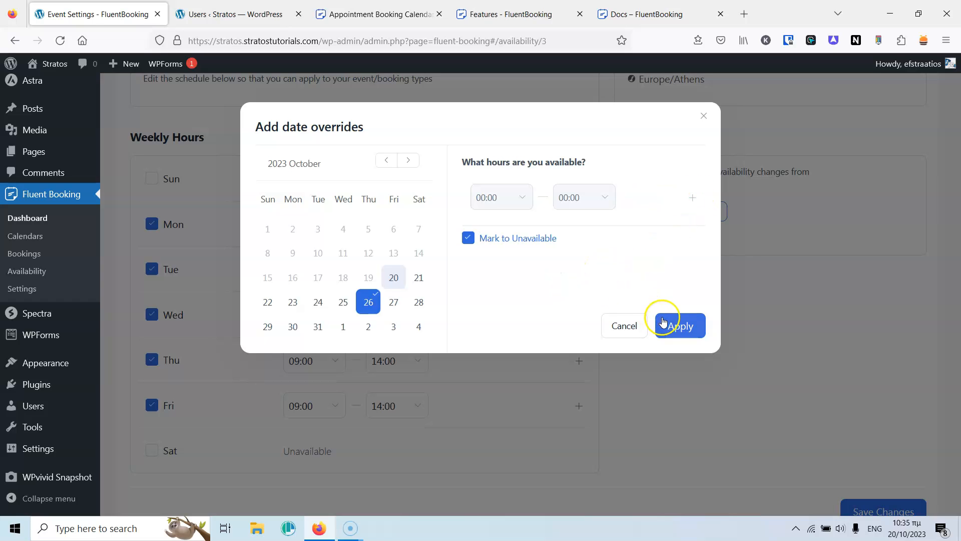
{"action": "left_click", "coordinate": [675, 327]}
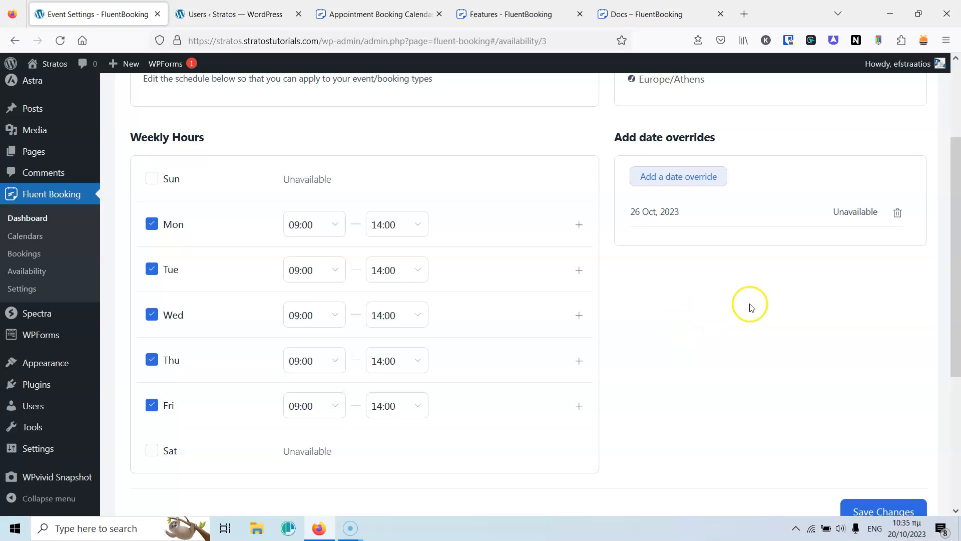
Save the availability schedule and return to the Calendars list.
{"action": "scroll", "coordinate": [851, 351], "scroll_direction": "down", "scroll_amount": 4}
{"action": "left_click", "coordinate": [884, 314]}
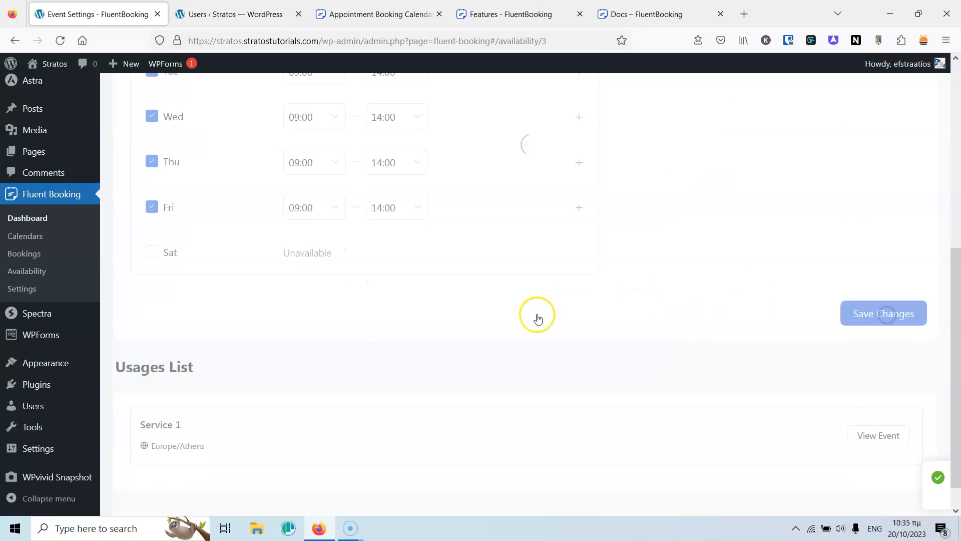
{"action": "scroll", "coordinate": [593, 311], "scroll_direction": "up", "scroll_amount": 1}
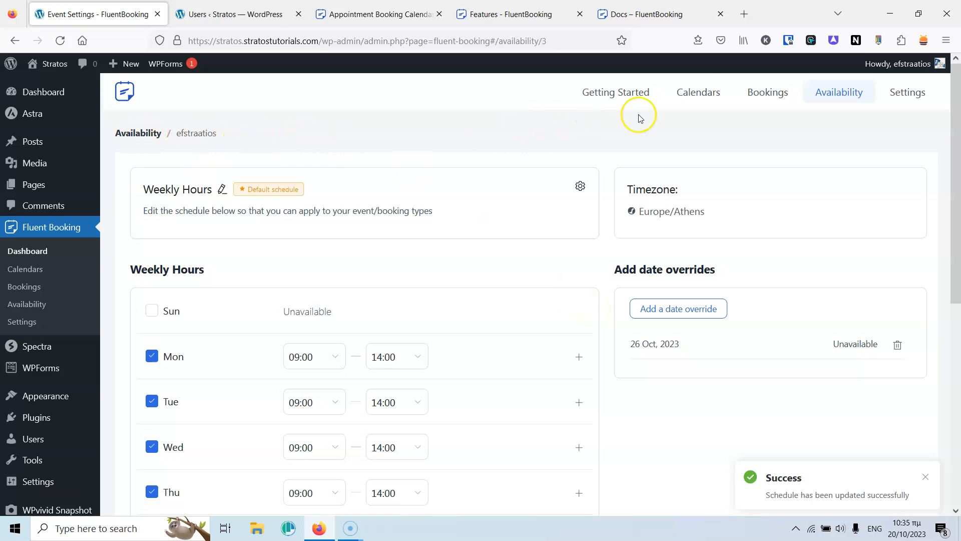
{"action": "left_click", "coordinate": [696, 94]}
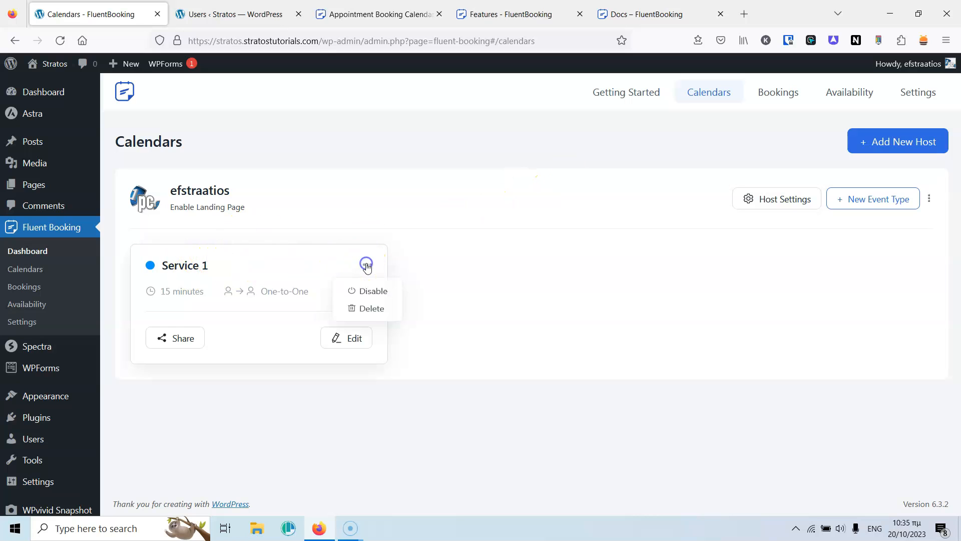
Go to Service 1's Email Notifications settings.
{"action": "left_click", "coordinate": [350, 338]}
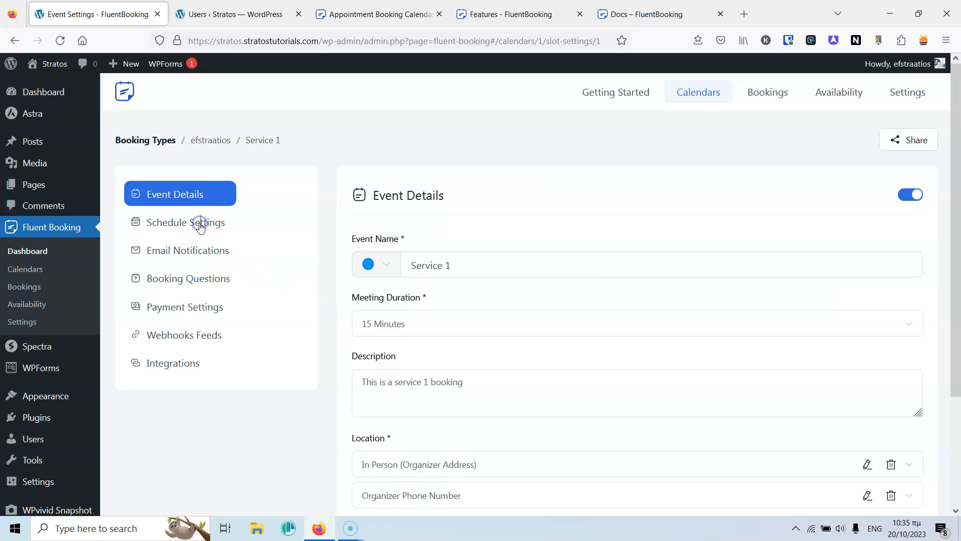
{"action": "left_click", "coordinate": [225, 233]}
{"action": "scroll", "coordinate": [518, 253], "scroll_direction": "down", "scroll_amount": 4}
{"action": "scroll", "coordinate": [520, 256], "scroll_direction": "up", "scroll_amount": 4}
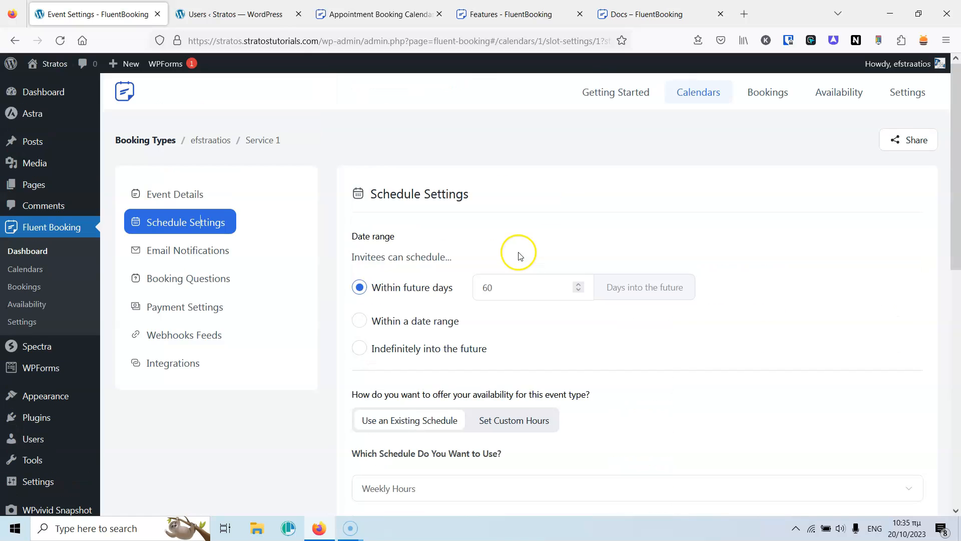
{"action": "left_click", "coordinate": [200, 252]}
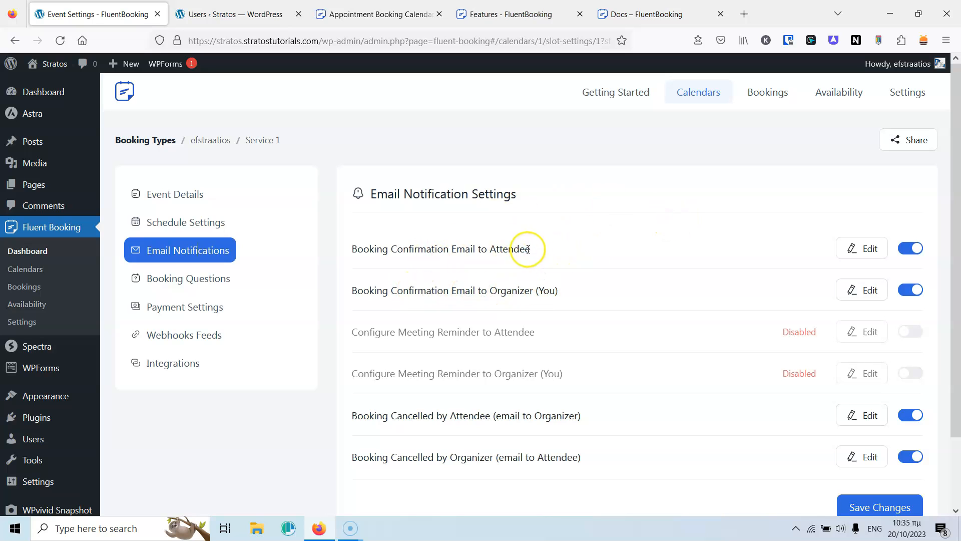
Review the attendee booking confirmation email's shortcodes and save it unchanged.
{"action": "scroll", "coordinate": [644, 259], "scroll_direction": "down", "scroll_amount": 1}
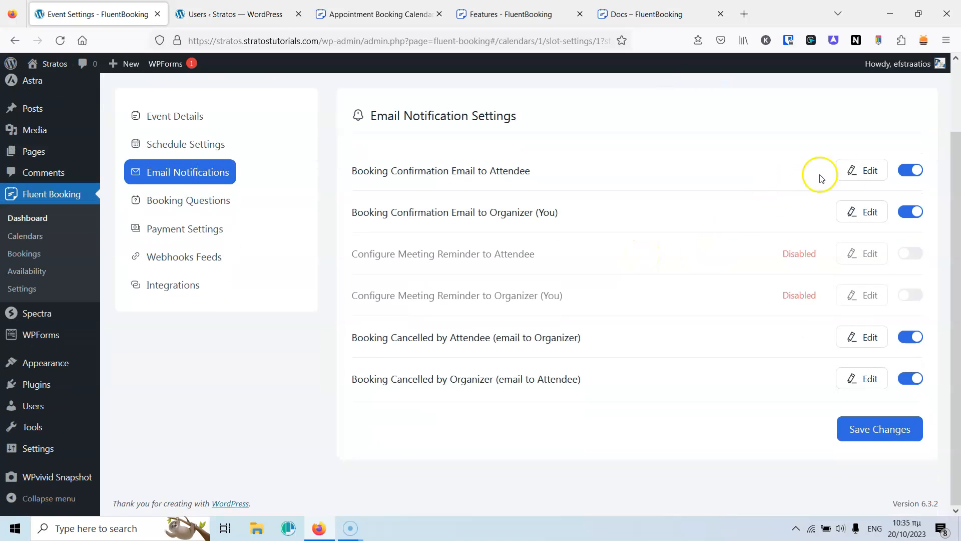
{"action": "left_click", "coordinate": [859, 170]}
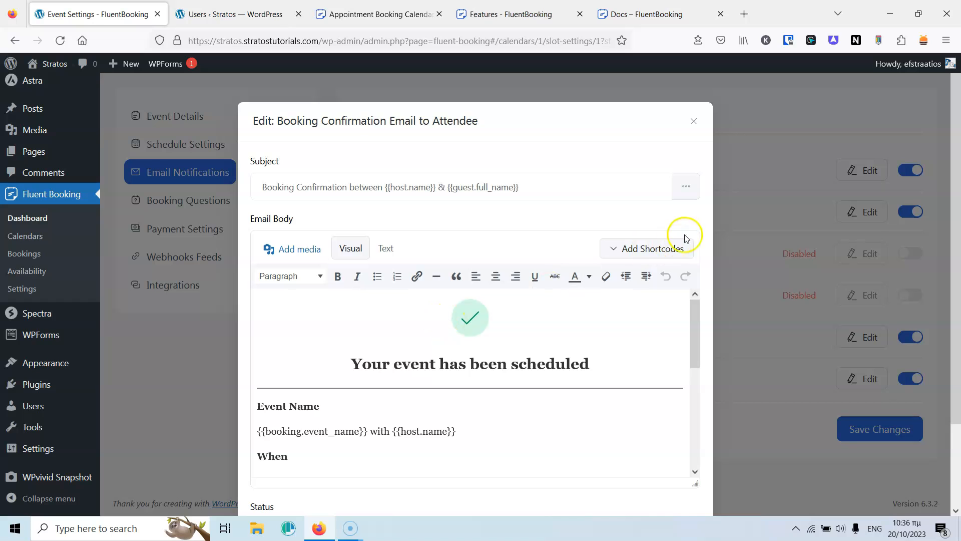
{"action": "left_click", "coordinate": [658, 249]}
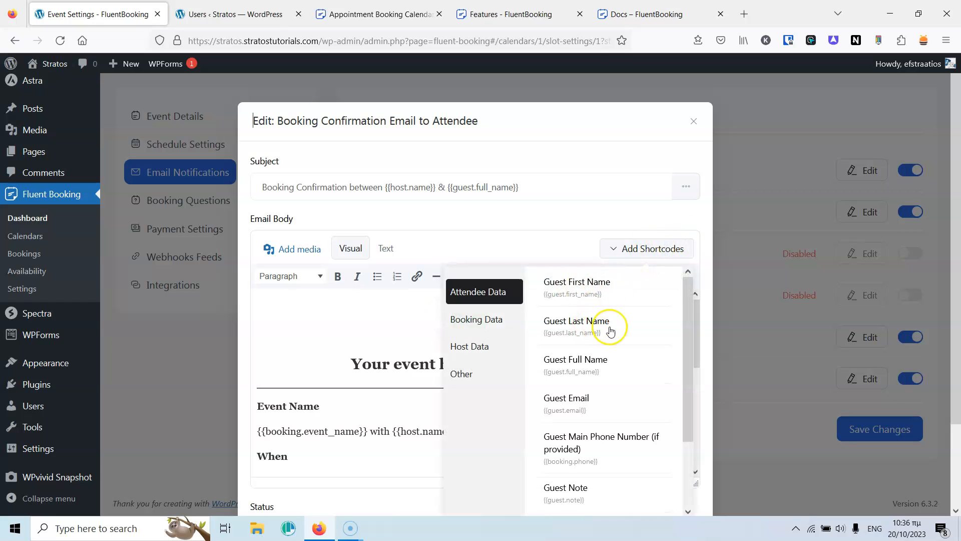
{"action": "mouse_move", "coordinate": [686, 323]}
{"action": "left_mouse_down"}
{"action": "mouse_move", "coordinate": [684, 398]}
{"action": "mouse_move", "coordinate": [681, 342]}
{"action": "left_mouse_up"}
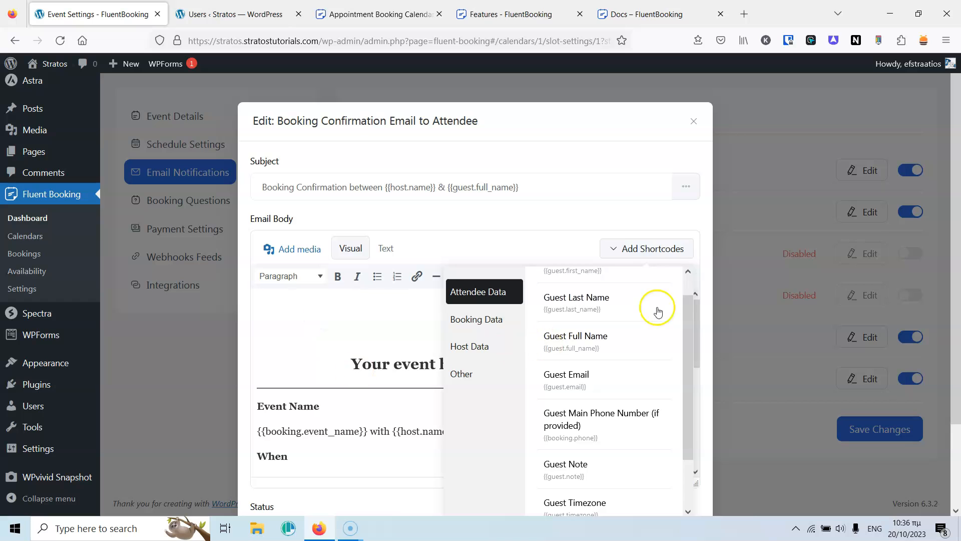
{"action": "left_click", "coordinate": [666, 249]}
{"action": "scroll", "coordinate": [365, 293], "scroll_direction": "down", "scroll_amount": 10}
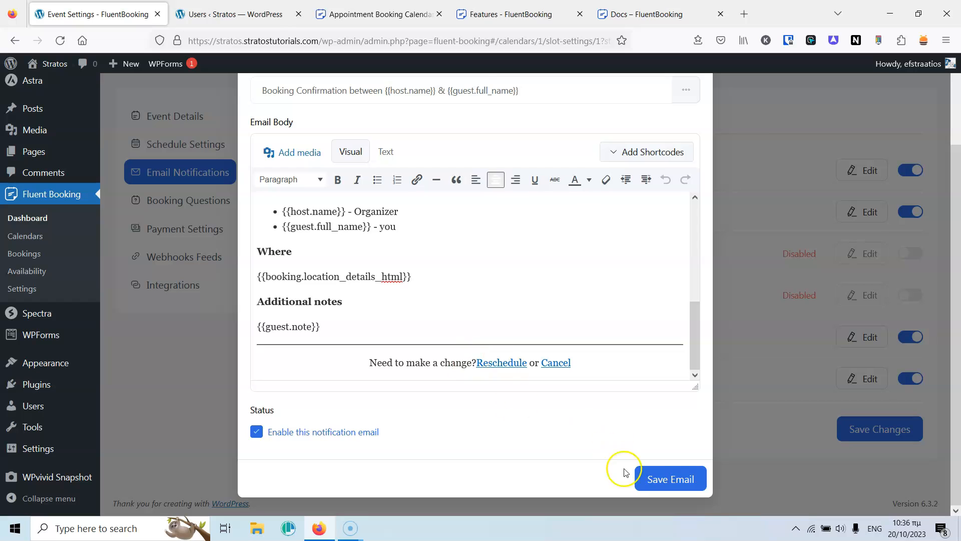
{"action": "left_click", "coordinate": [655, 476]}
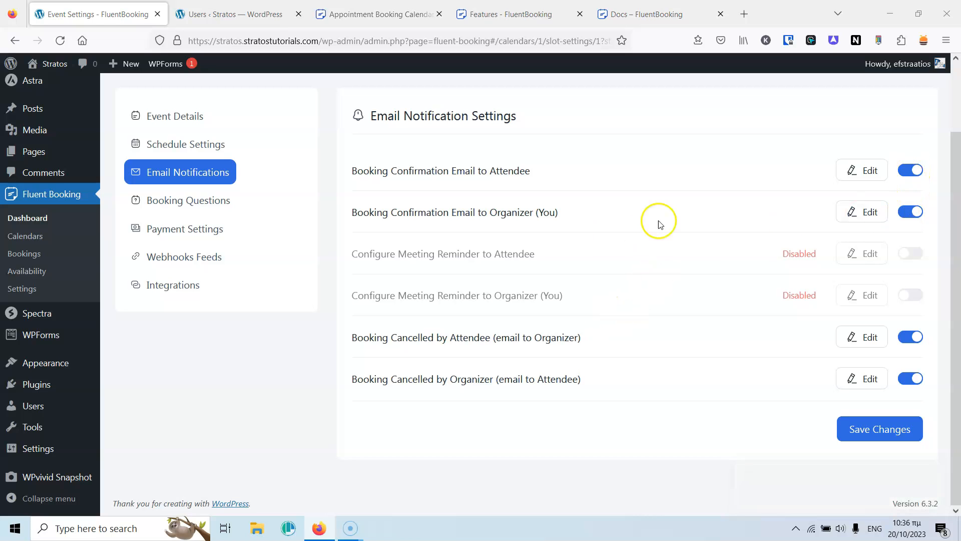
Enable the attendee and organizer Meeting Reminder emails and edit the attendee reminder.
{"action": "left_click", "coordinate": [910, 253]}
{"action": "left_click", "coordinate": [911, 296]}
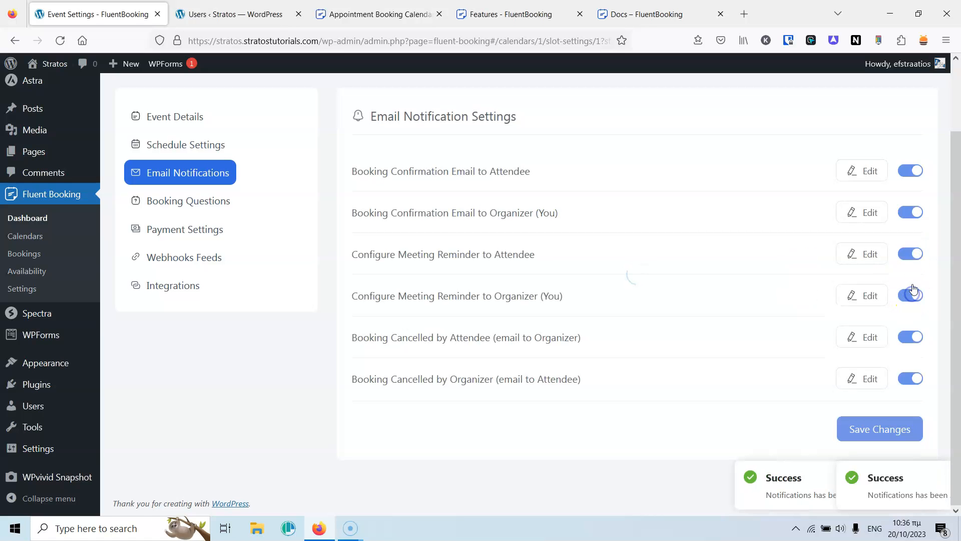
{"action": "left_click", "coordinate": [870, 256]}
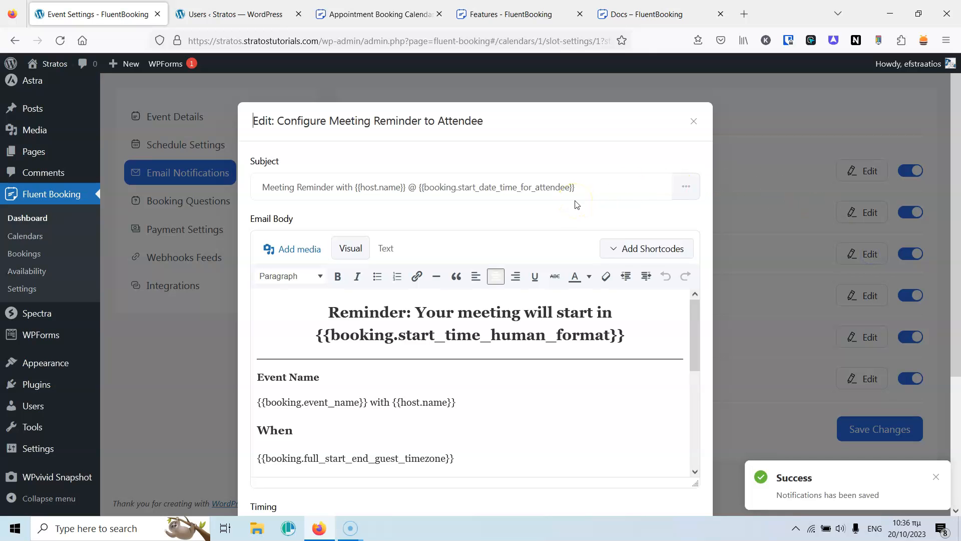
{"action": "scroll", "coordinate": [520, 194], "scroll_direction": "down", "scroll_amount": 5}
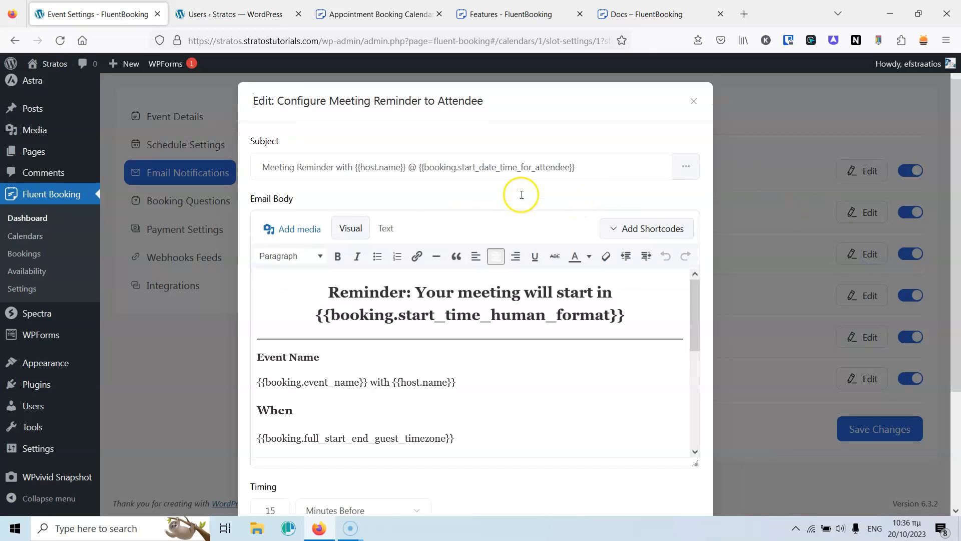
{"action": "scroll", "coordinate": [496, 230], "scroll_direction": "up", "scroll_amount": 4}
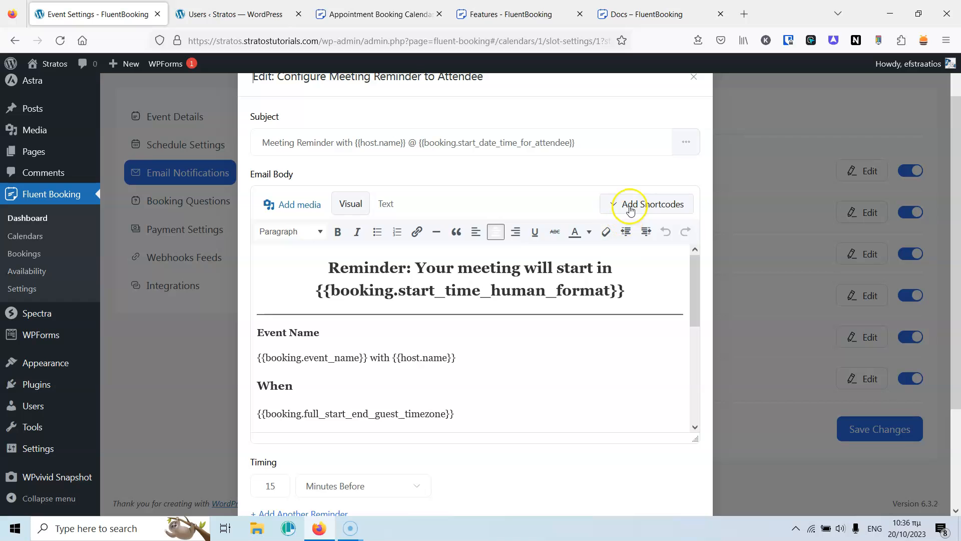
{"action": "scroll", "coordinate": [558, 292], "scroll_direction": "down", "scroll_amount": 5}
{"action": "scroll", "coordinate": [476, 412], "scroll_direction": "down", "scroll_amount": 3}
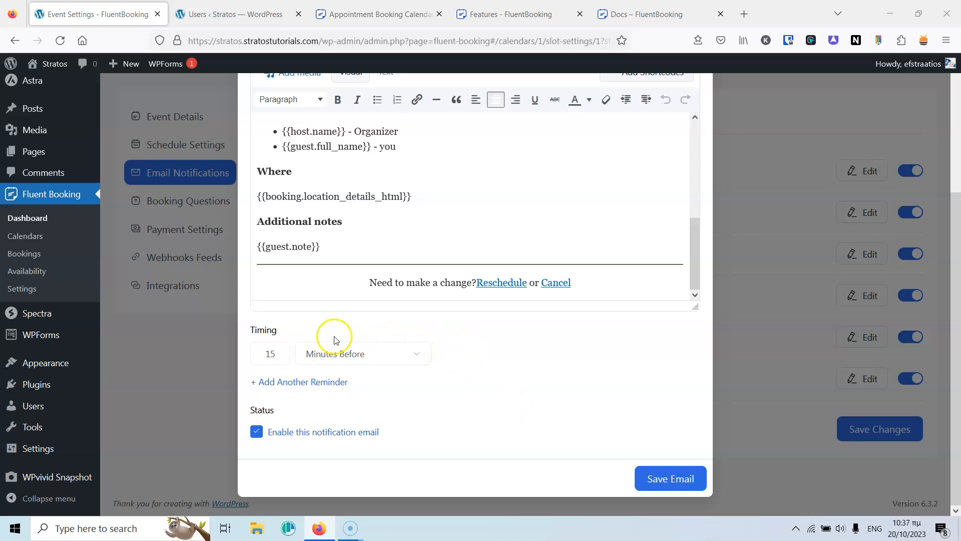
Add attendee reminder timings of 3 hours before and 1 day before, then save the email.
{"action": "left_click", "coordinate": [280, 385]}
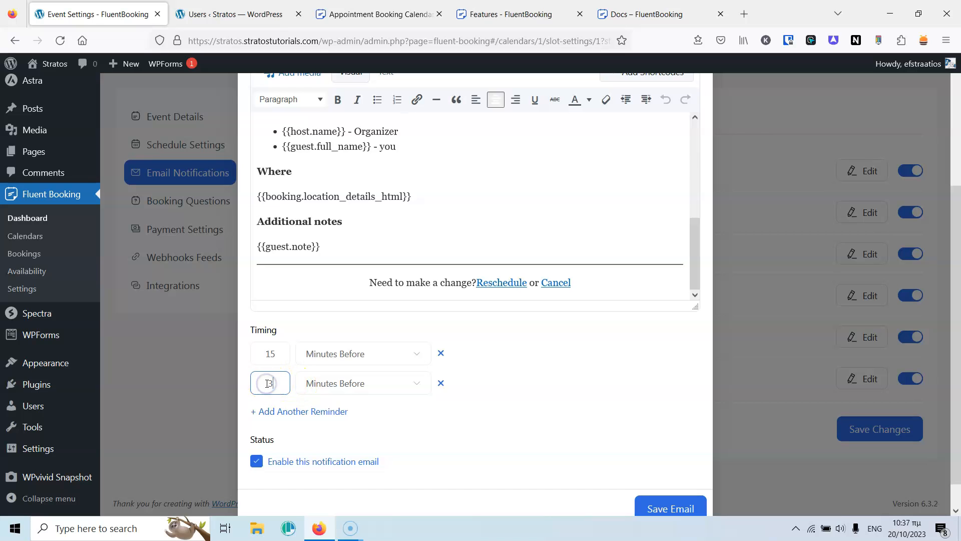
{"action": "left_click", "coordinate": [332, 383]}
{"action": "left_click", "coordinate": [331, 434]}
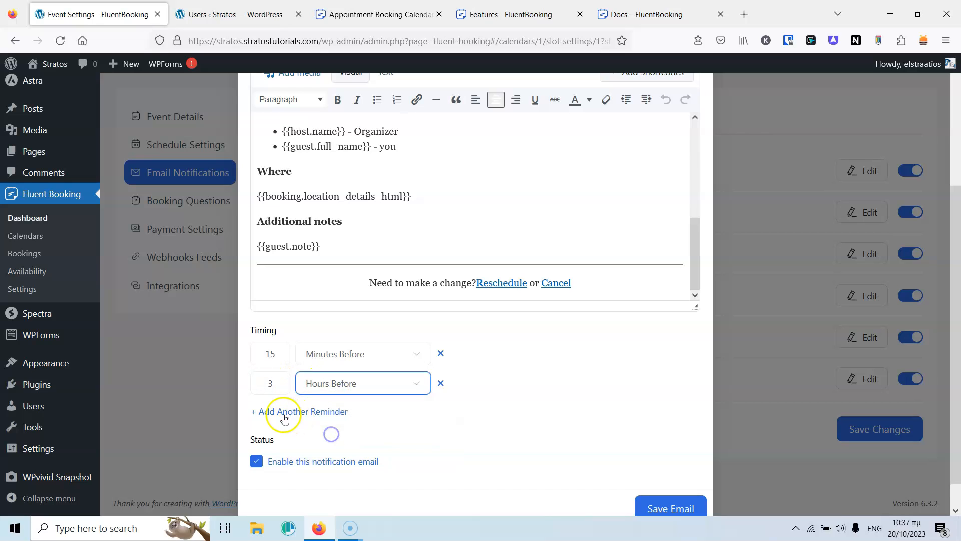
{"action": "left_click", "coordinate": [284, 412]}
{"action": "left_click", "coordinate": [356, 415]}
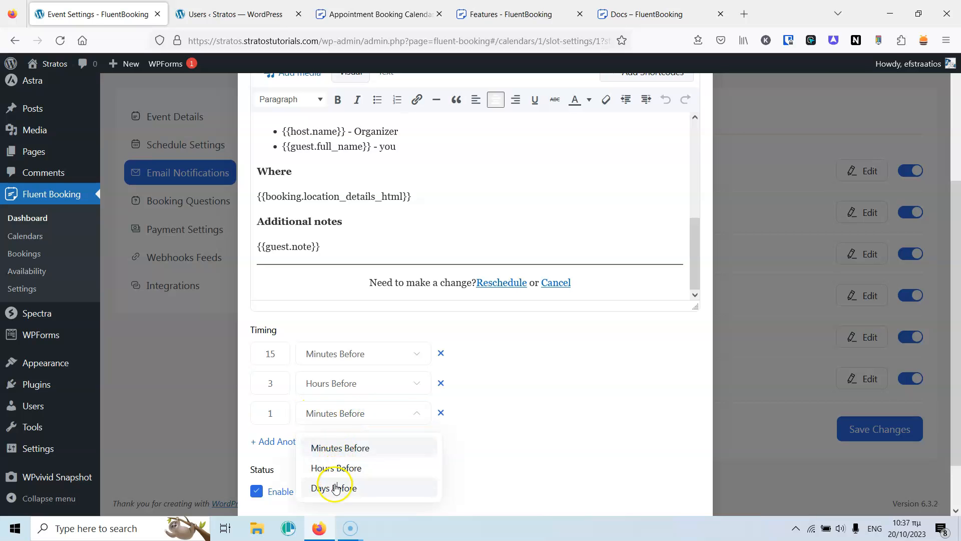
{"action": "left_click", "coordinate": [335, 488]}
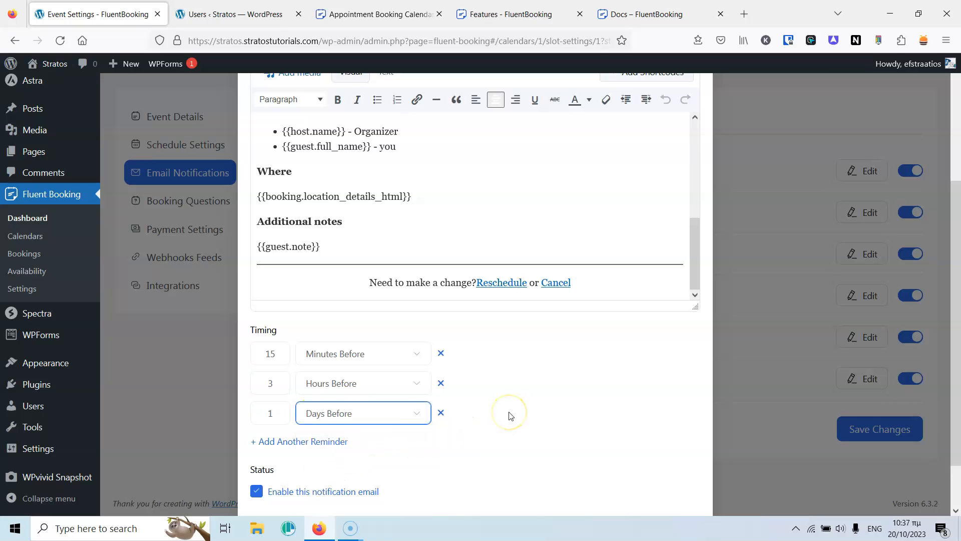
{"action": "scroll", "coordinate": [570, 372], "scroll_direction": "down", "scroll_amount": 1}
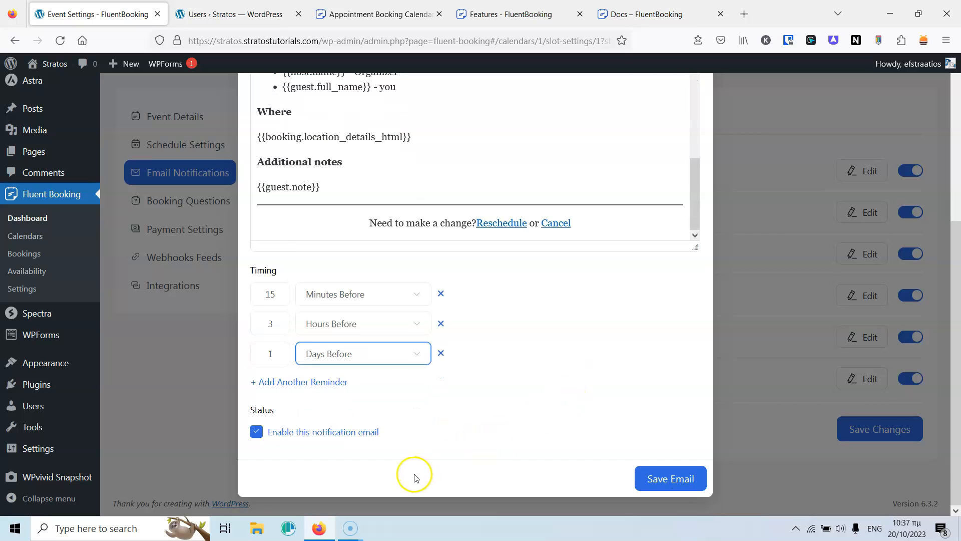
{"action": "left_click", "coordinate": [664, 475]}
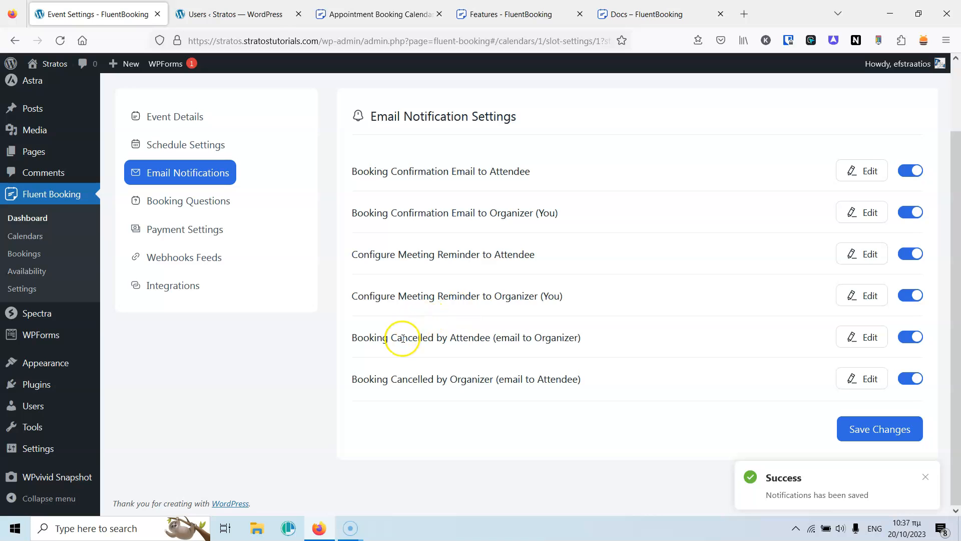
Resave the cancelled-by-attendee email unchanged and save all notification settings.
{"action": "left_click", "coordinate": [870, 335]}
{"action": "scroll", "coordinate": [588, 215], "scroll_direction": "down", "scroll_amount": 5}
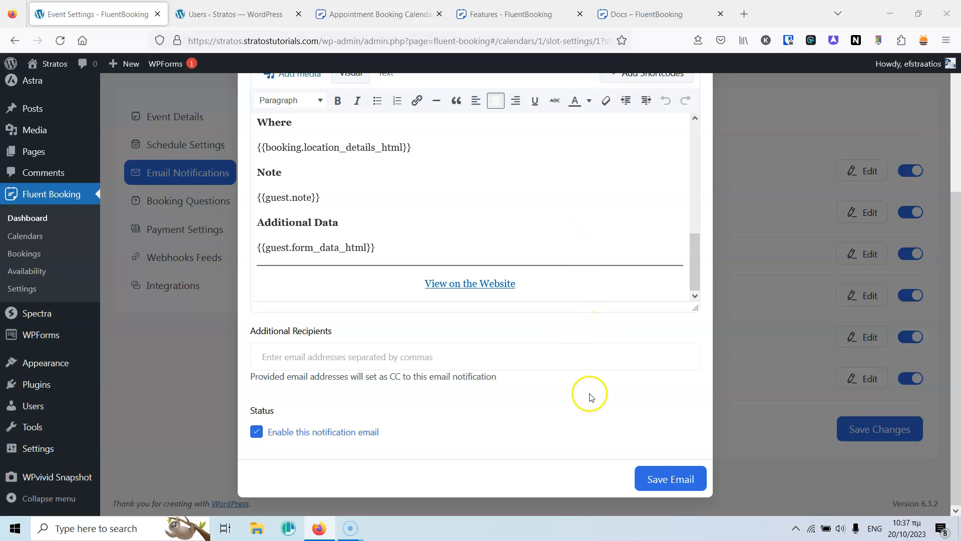
{"action": "left_click", "coordinate": [664, 477]}
{"action": "left_click", "coordinate": [858, 431]}
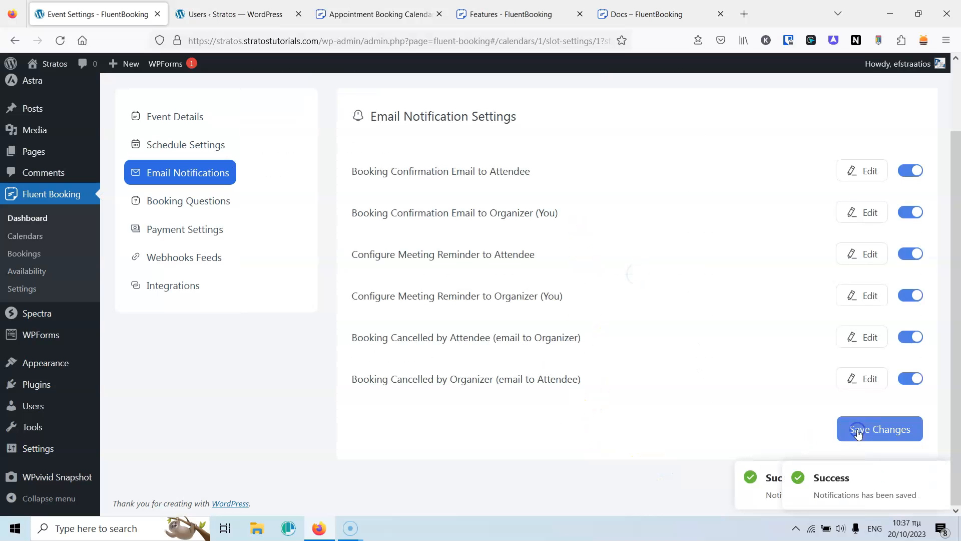
Add a new Phone-type booking question, left optional, and save it.
{"action": "left_click", "coordinate": [184, 208]}
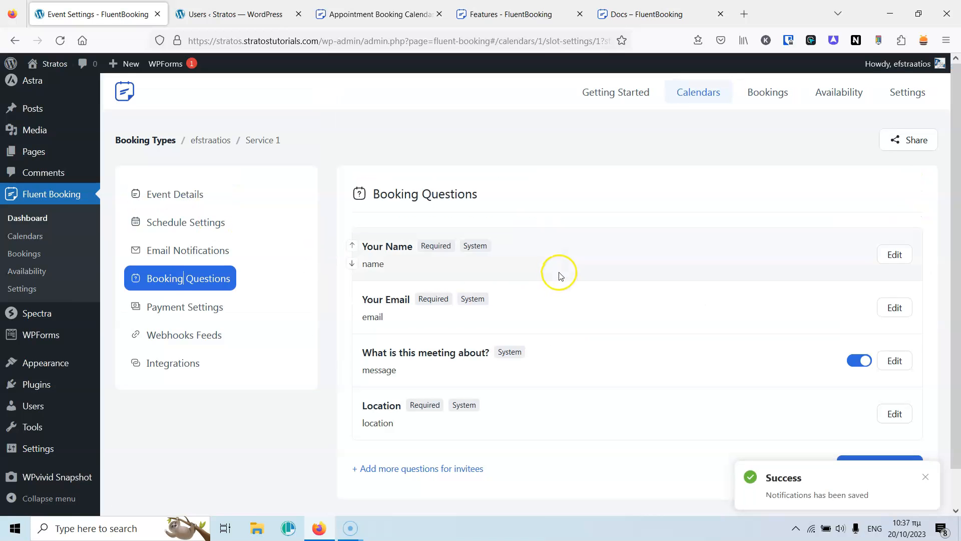
{"action": "scroll", "coordinate": [558, 265], "scroll_direction": "down", "scroll_amount": 1}
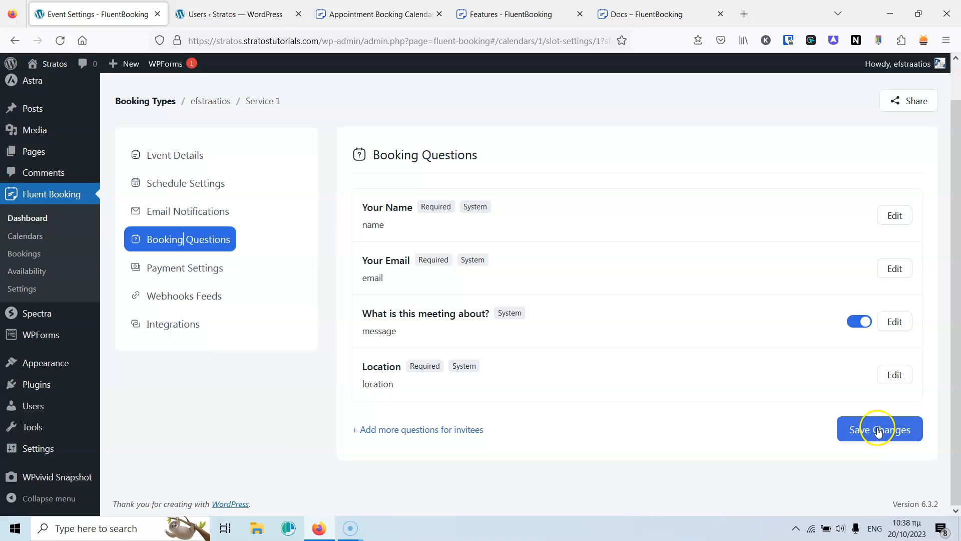
{"action": "left_click", "coordinate": [436, 429]}
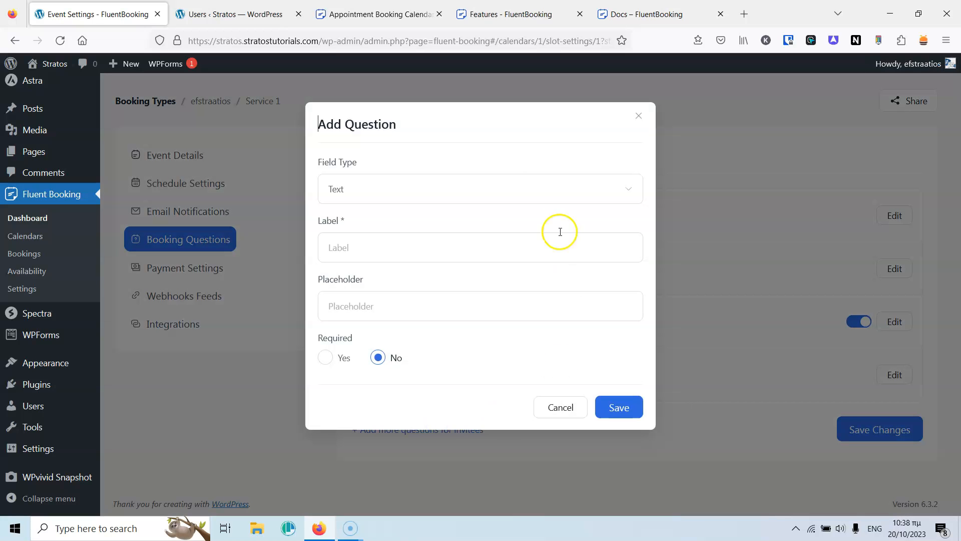
{"action": "left_click", "coordinate": [411, 193]}
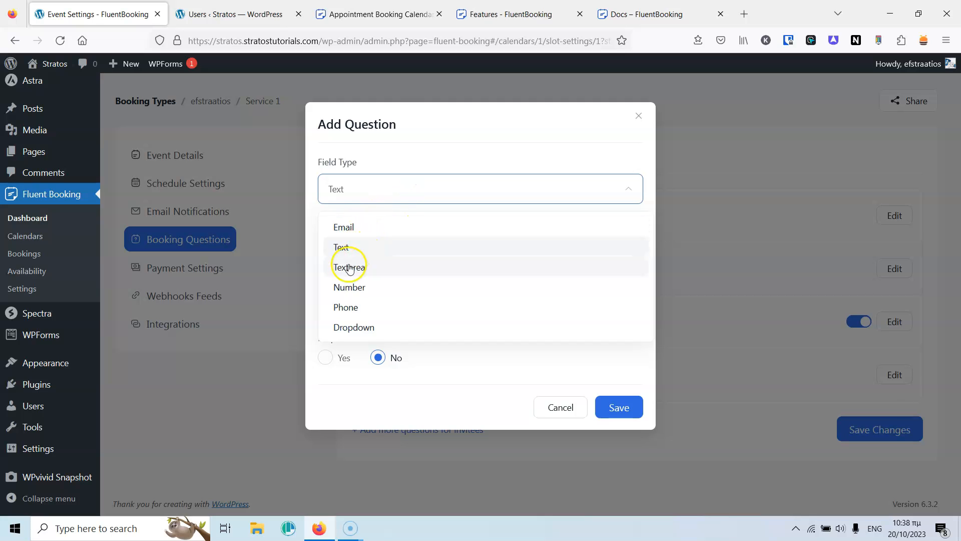
{"action": "left_click", "coordinate": [365, 308]}
{"action": "left_click", "coordinate": [374, 249]}
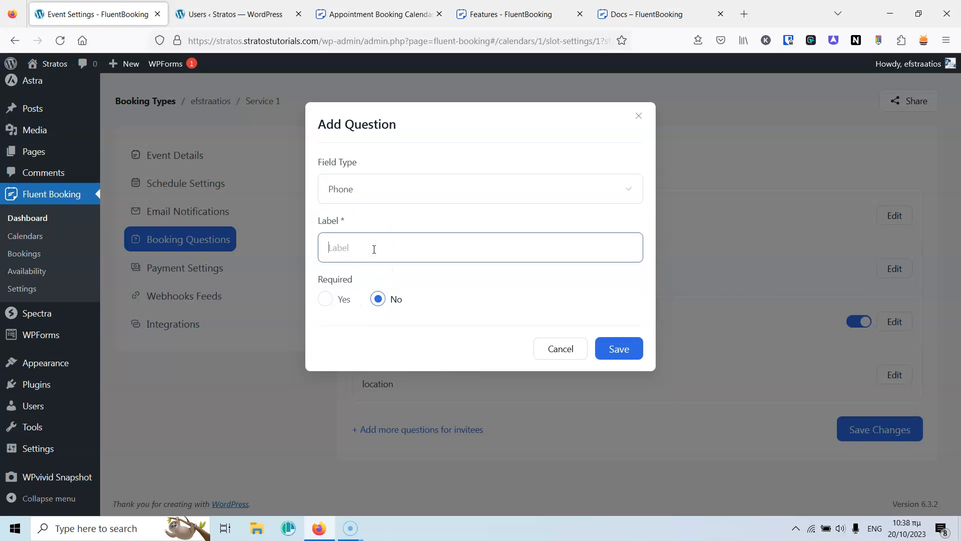
{"action": "left_click", "coordinate": [391, 298]}
{"action": "left_click", "coordinate": [638, 349]}
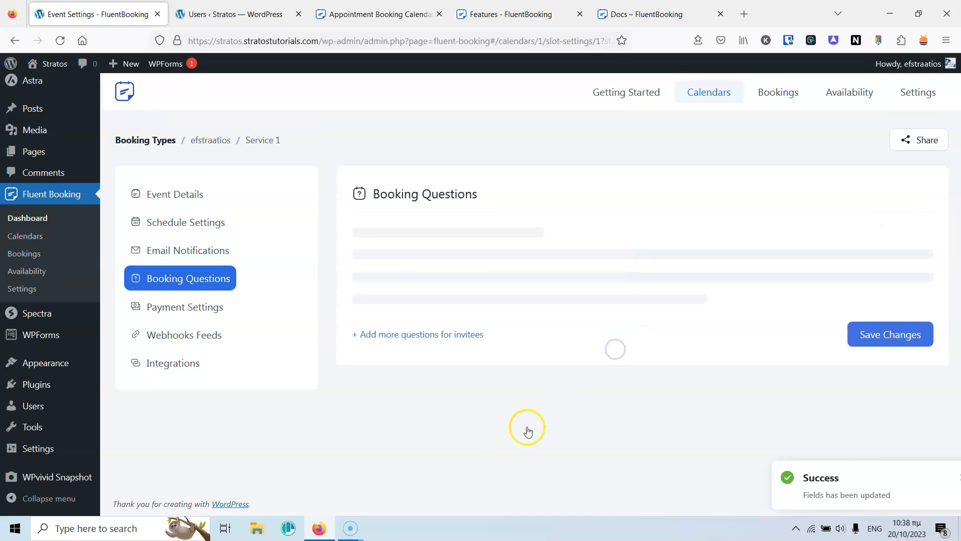
{"action": "scroll", "coordinate": [466, 408], "scroll_direction": "down", "scroll_amount": 2}
Add an optional Textarea question labelled 'Describe the problem' and save it.
{"action": "left_click", "coordinate": [418, 429]}
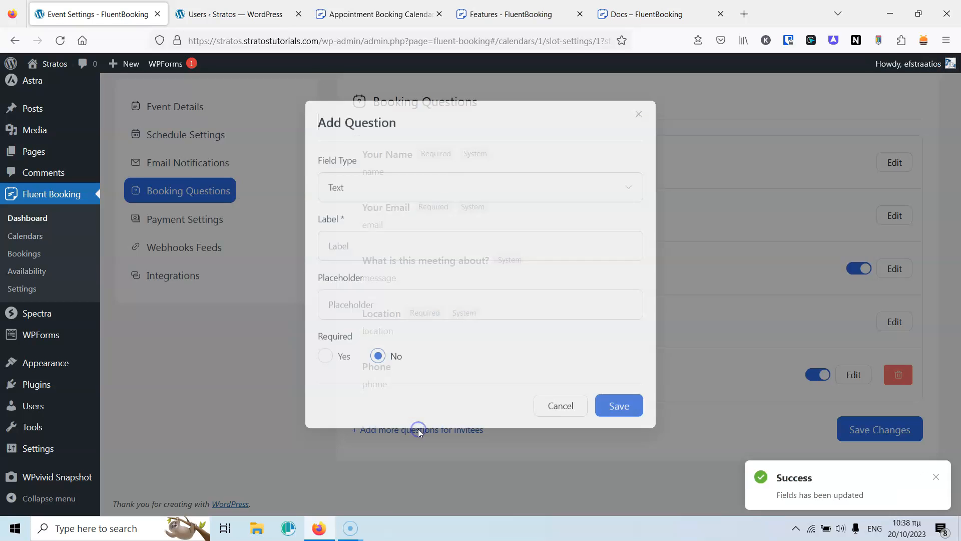
{"action": "left_click", "coordinate": [379, 196]}
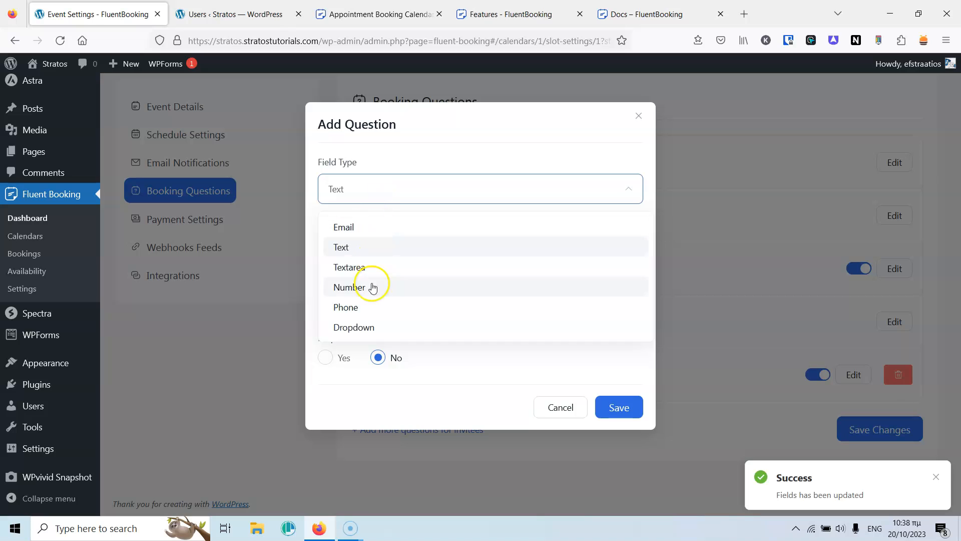
{"action": "left_click", "coordinate": [359, 269]}
{"action": "left_click", "coordinate": [385, 250]}
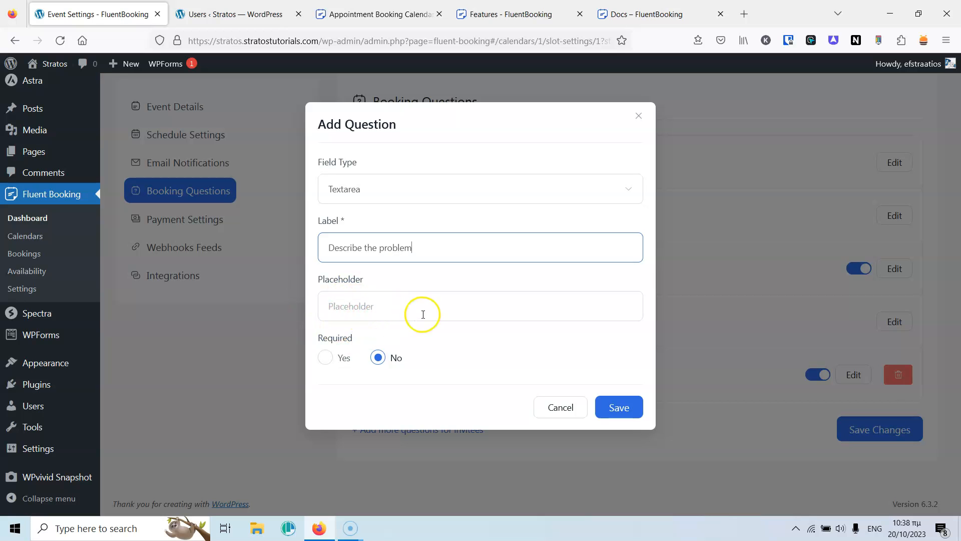
{"action": "left_click", "coordinate": [623, 407]}
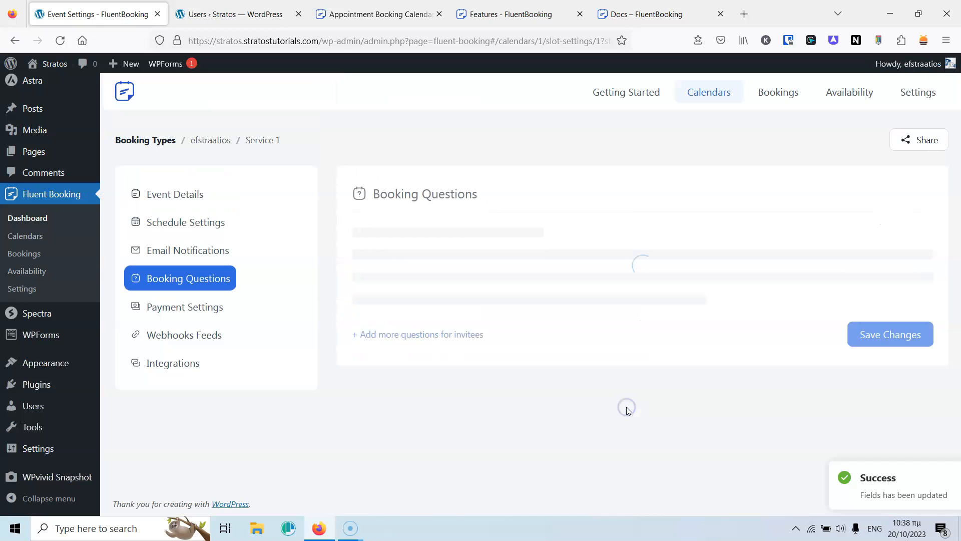
{"action": "scroll", "coordinate": [488, 296], "scroll_direction": "down", "scroll_amount": 3}
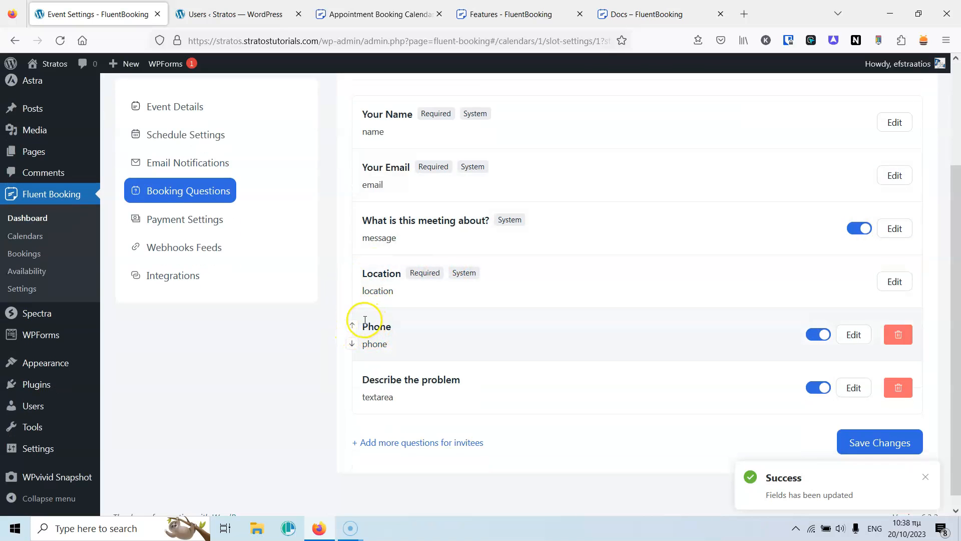
Move Phone above Location and view Payment Settings, which require global Stripe enabled.
{"action": "left_click", "coordinate": [352, 327]}
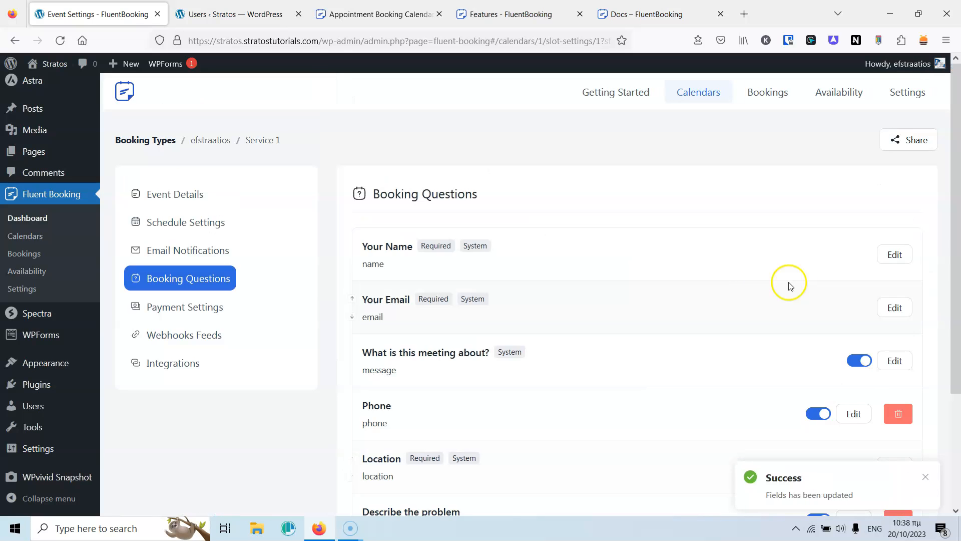
{"action": "scroll", "coordinate": [826, 260], "scroll_direction": "down", "scroll_amount": 3}
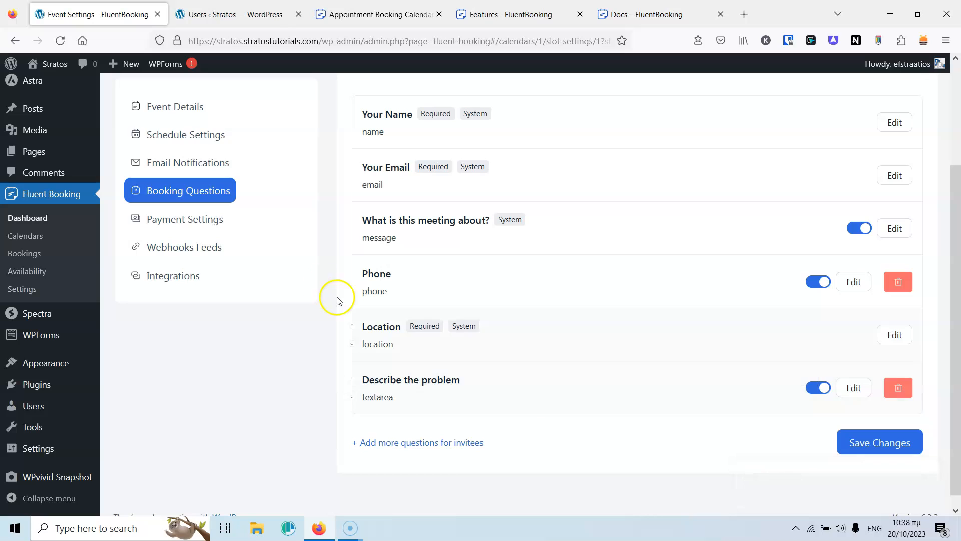
{"action": "left_click", "coordinate": [209, 227]}
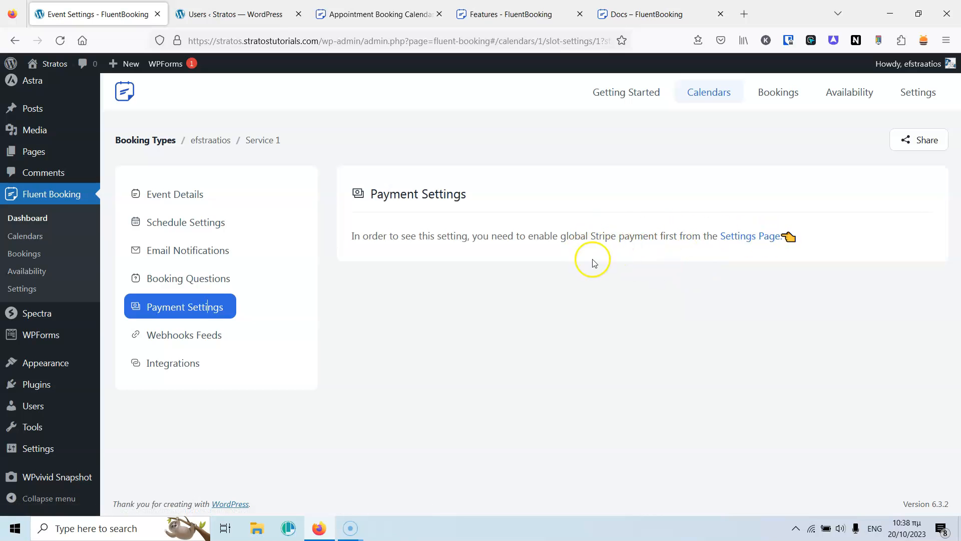
Start a new webhook feed and inspect its request method and format options, keeping JSON.
{"action": "left_click", "coordinate": [185, 339]}
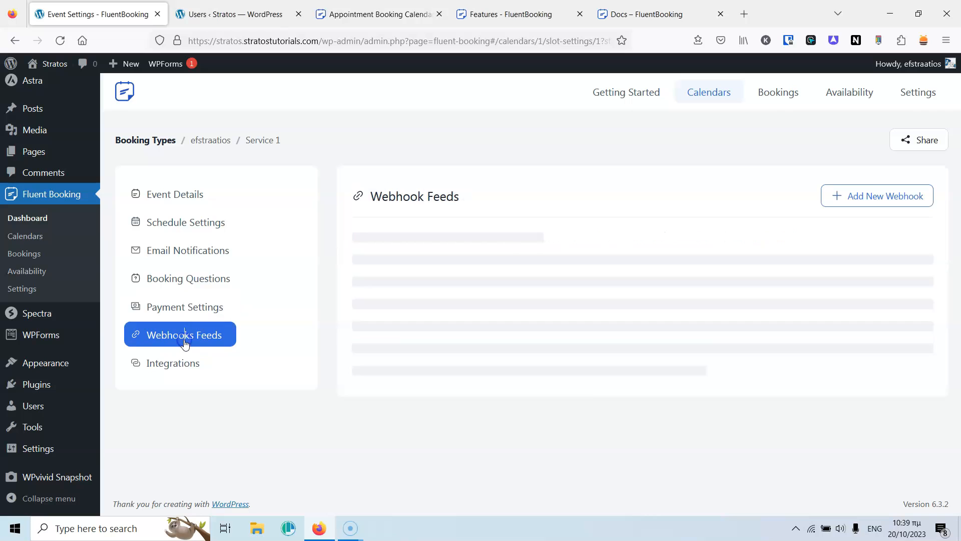
{"action": "left_click", "coordinate": [862, 197]}
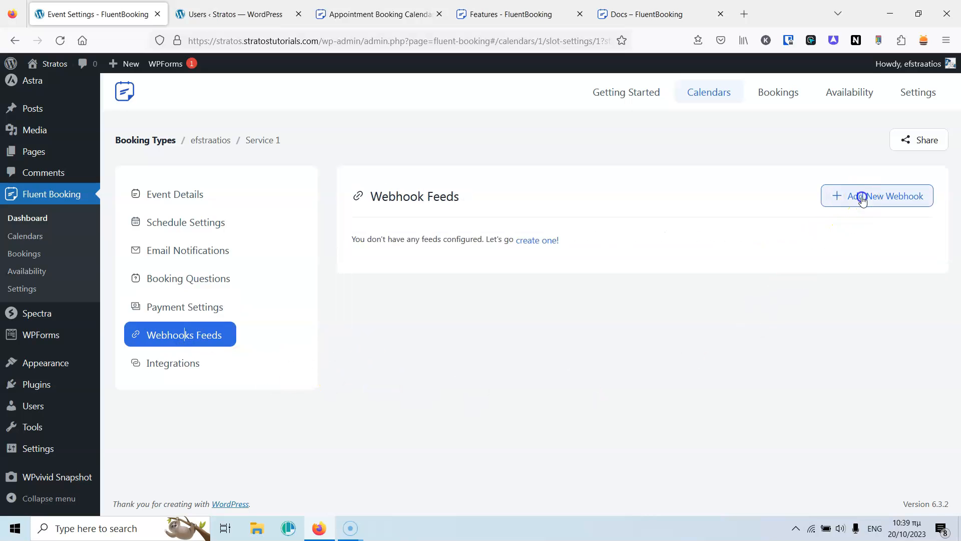
{"action": "scroll", "coordinate": [635, 241], "scroll_direction": "down", "scroll_amount": 3}
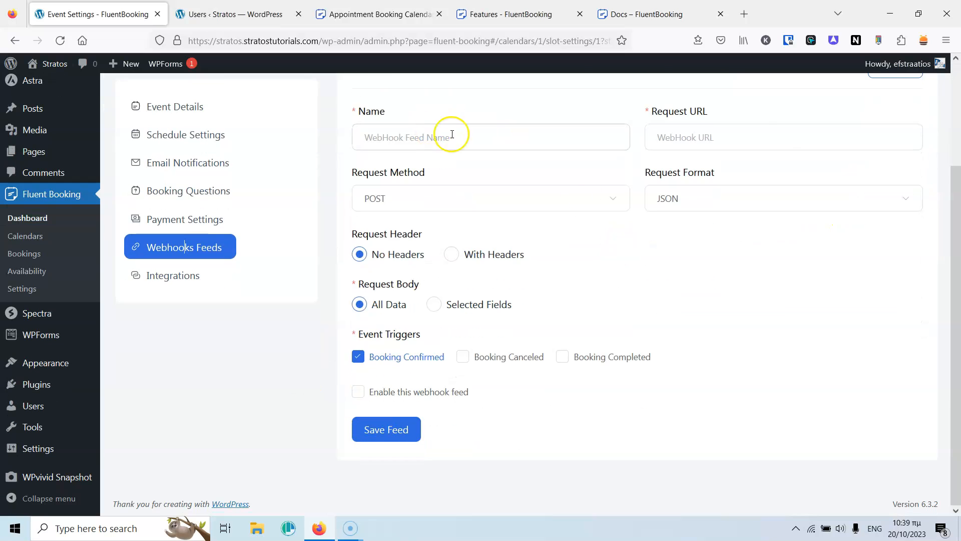
{"action": "left_click", "coordinate": [433, 196]}
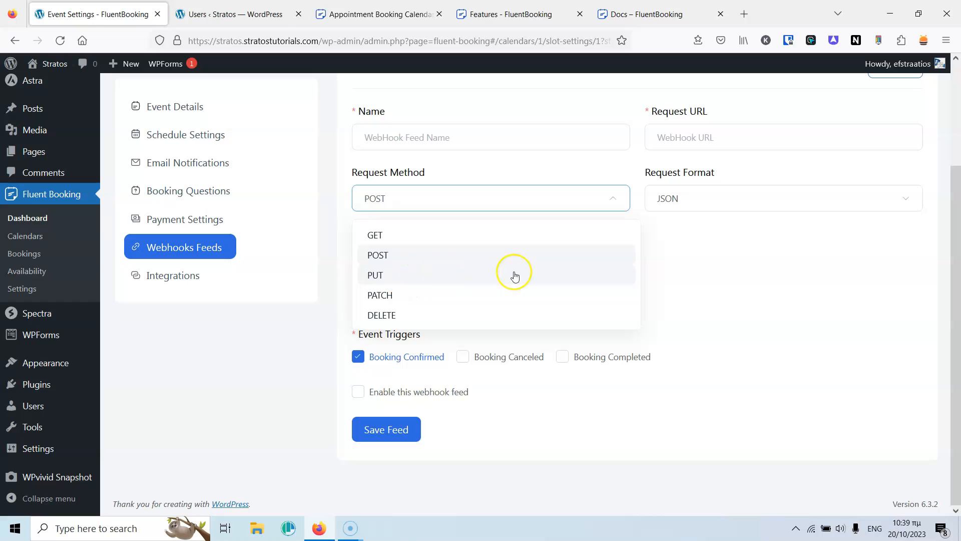
{"action": "left_click", "coordinate": [720, 201]}
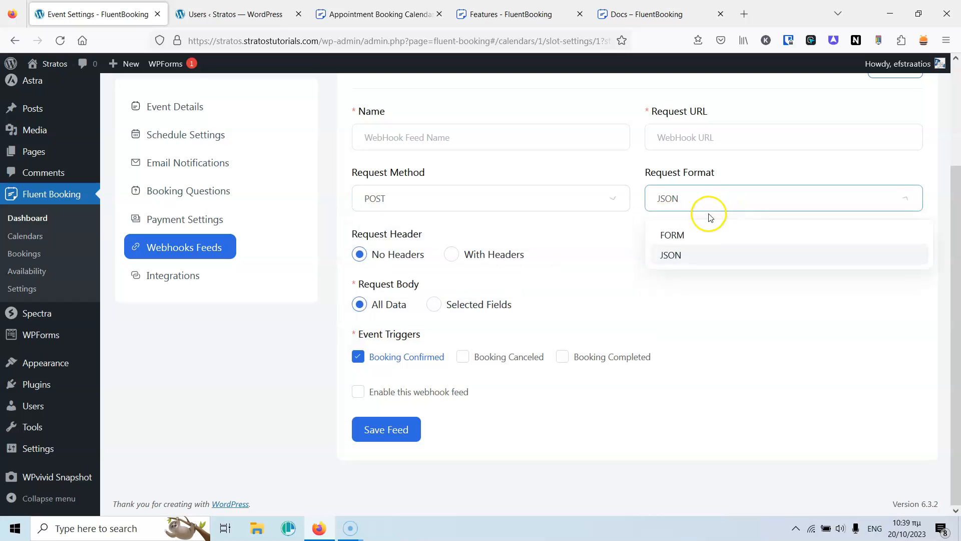
{"action": "left_click", "coordinate": [570, 169]}
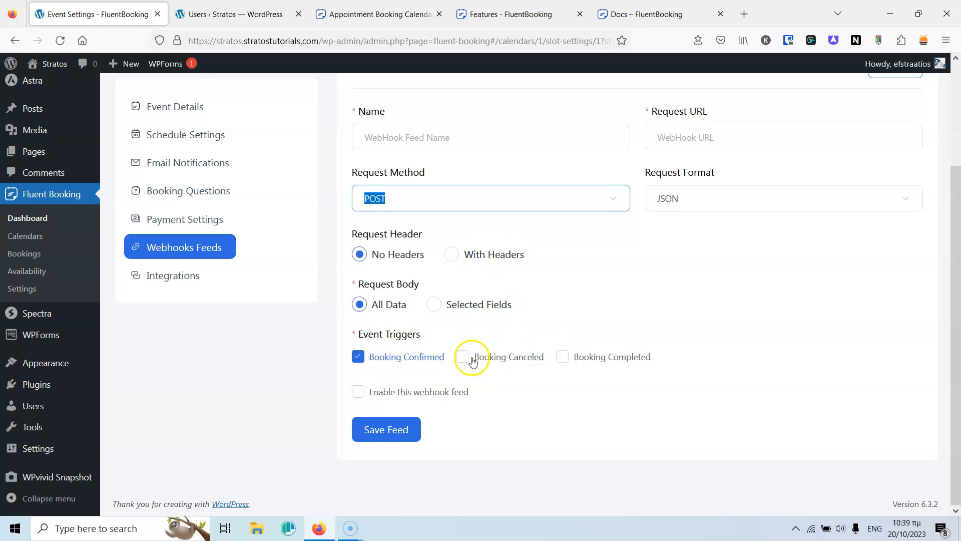
Browse Booking Questions and Integrations, then return to the Calendars list.
{"action": "left_click", "coordinate": [195, 282]}
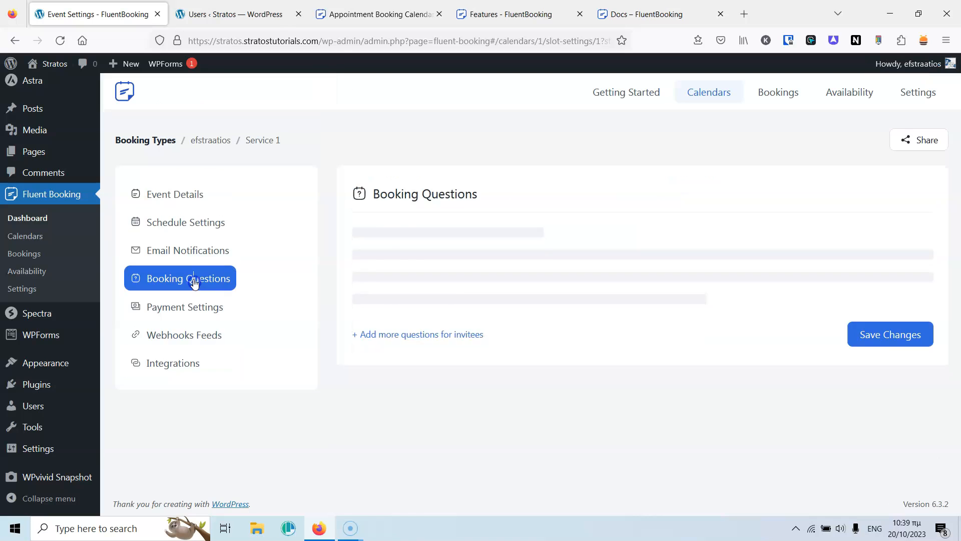
{"action": "left_click", "coordinate": [172, 361]}
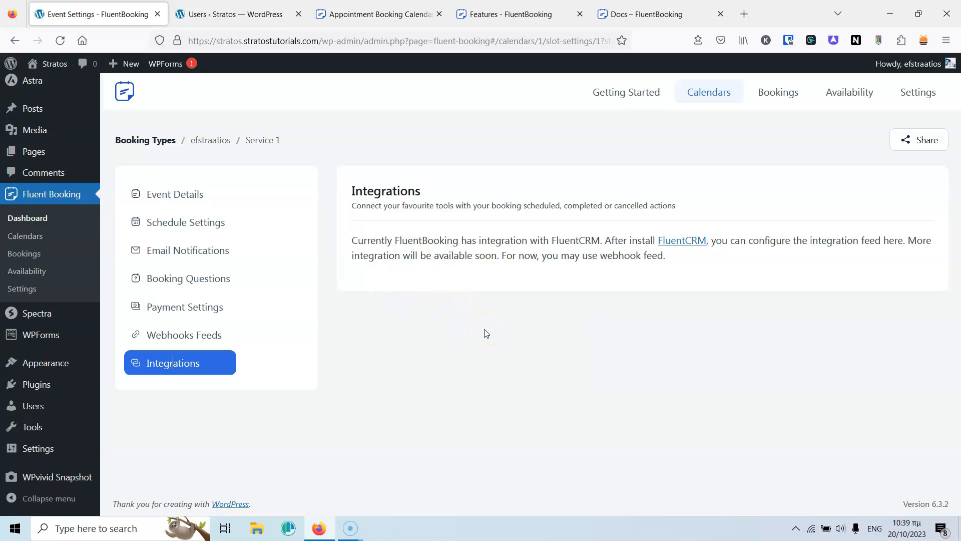
{"action": "left_click", "coordinate": [711, 96]}
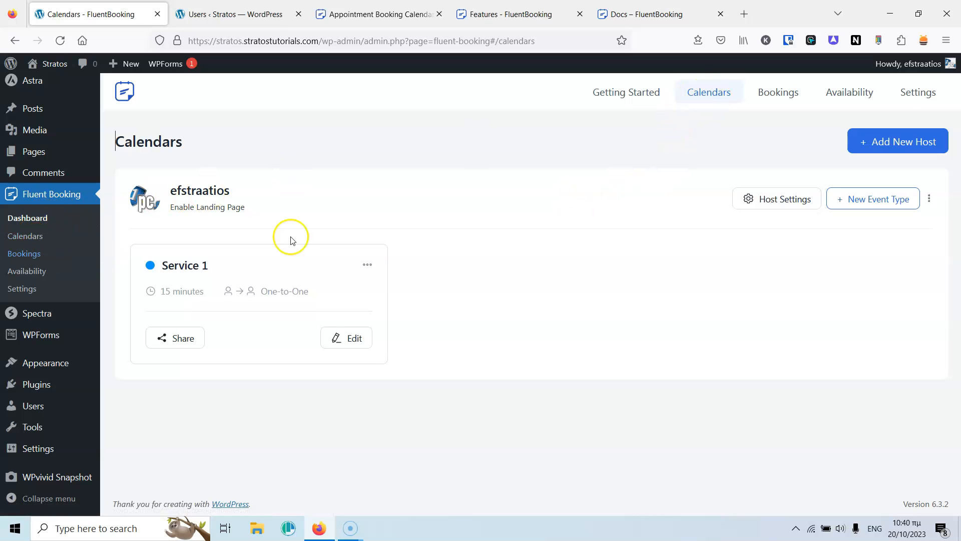
Open FluentBooking's Availability page listing the Mon–Fri 09:00–14:00 Weekly Hours schedule.
{"action": "left_click", "coordinate": [32, 252]}
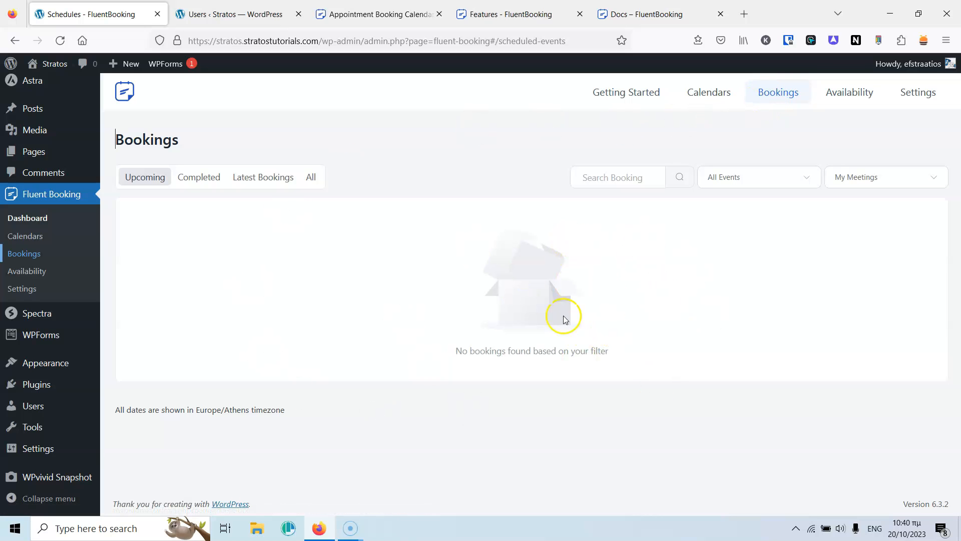
{"action": "left_click", "coordinate": [851, 93]}
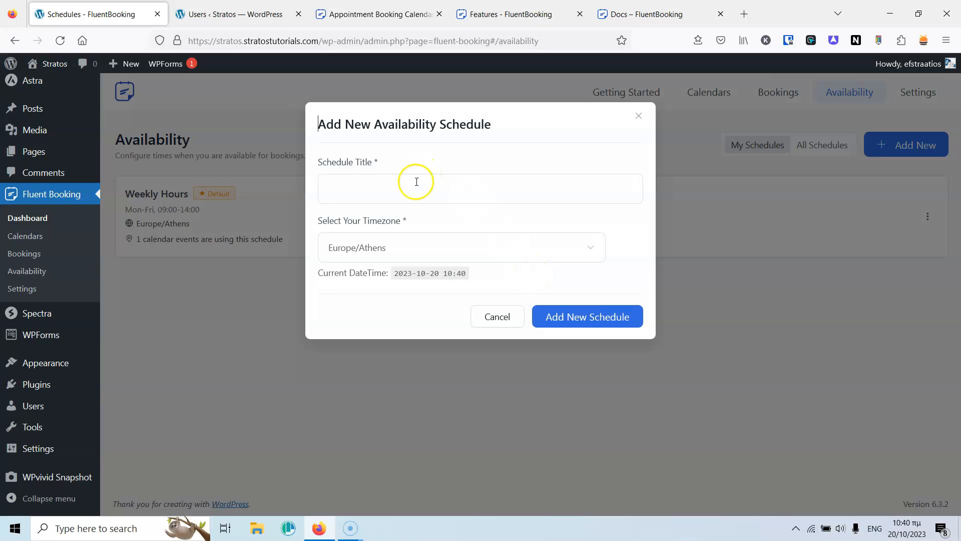
Create a new availability schedule titled Lab.
{"action": "left_click", "coordinate": [409, 191]}
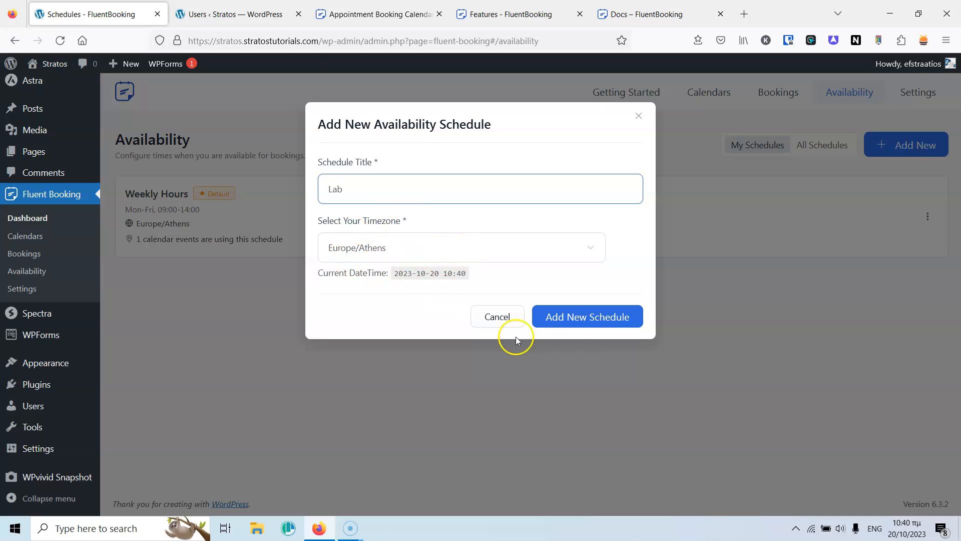
{"action": "left_click", "coordinate": [593, 317]}
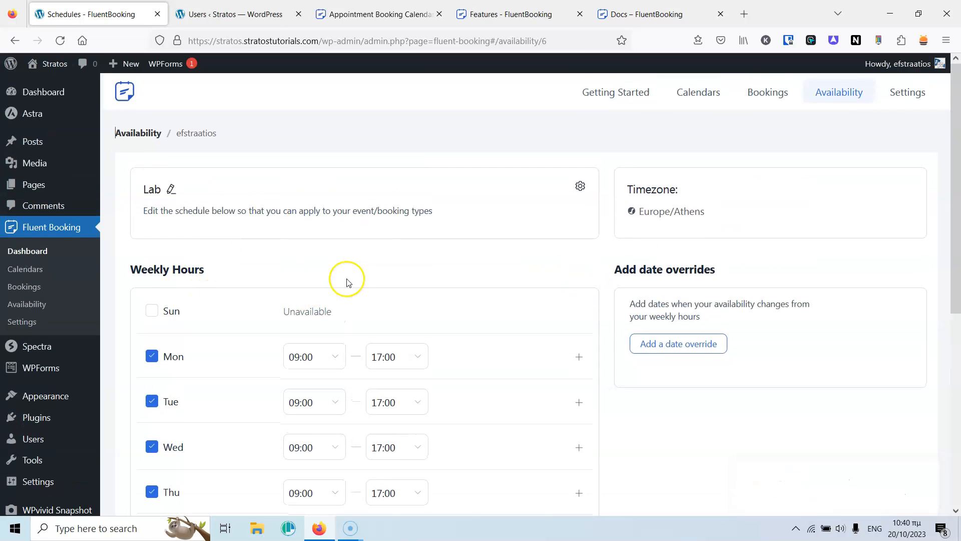
{"action": "scroll", "coordinate": [349, 281], "scroll_direction": "down", "scroll_amount": 3}
Set the Monday through Friday end times to 18:00.
{"action": "left_click", "coordinate": [383, 225]}
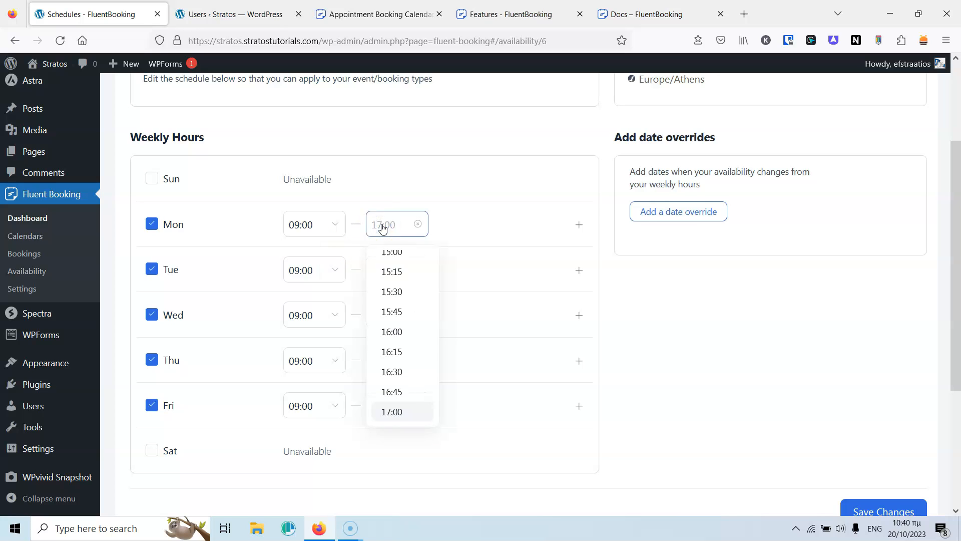
{"action": "type", "text": "18"}
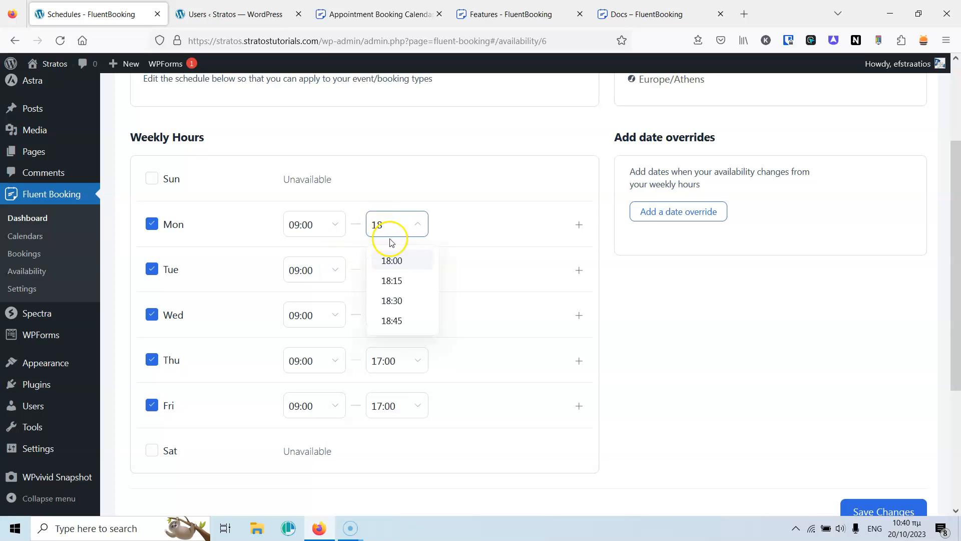
{"action": "left_click", "coordinate": [392, 261]}
{"action": "left_click", "coordinate": [398, 276]}
{"action": "type", "text": "18"}
{"action": "left_click", "coordinate": [393, 308]}
{"action": "left_click", "coordinate": [392, 315]}
{"action": "type", "text": "18"}
{"action": "left_click", "coordinate": [392, 350]}
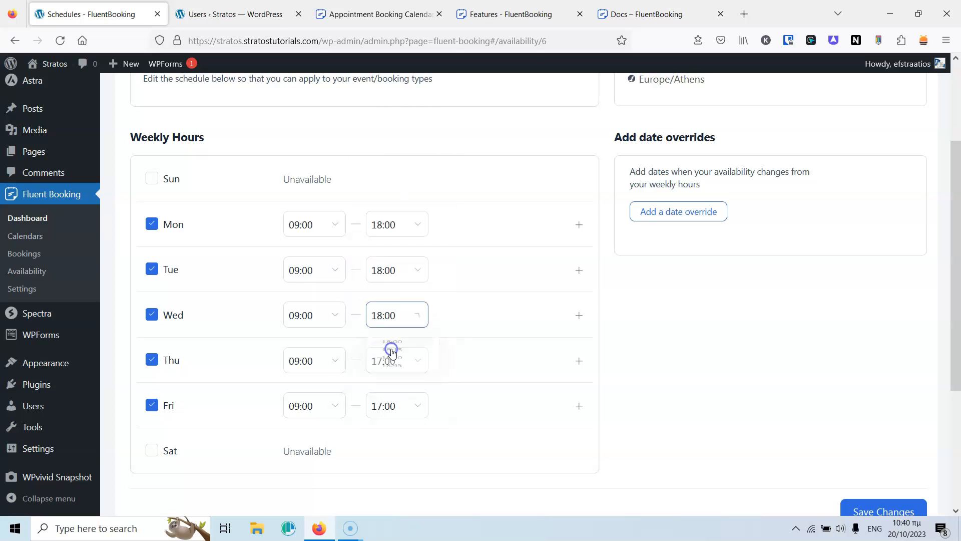
{"action": "left_click", "coordinate": [383, 366]}
{"action": "type", "text": "18"}
{"action": "left_click", "coordinate": [391, 398]}
{"action": "left_click", "coordinate": [377, 403]}
{"action": "type", "text": "18"}
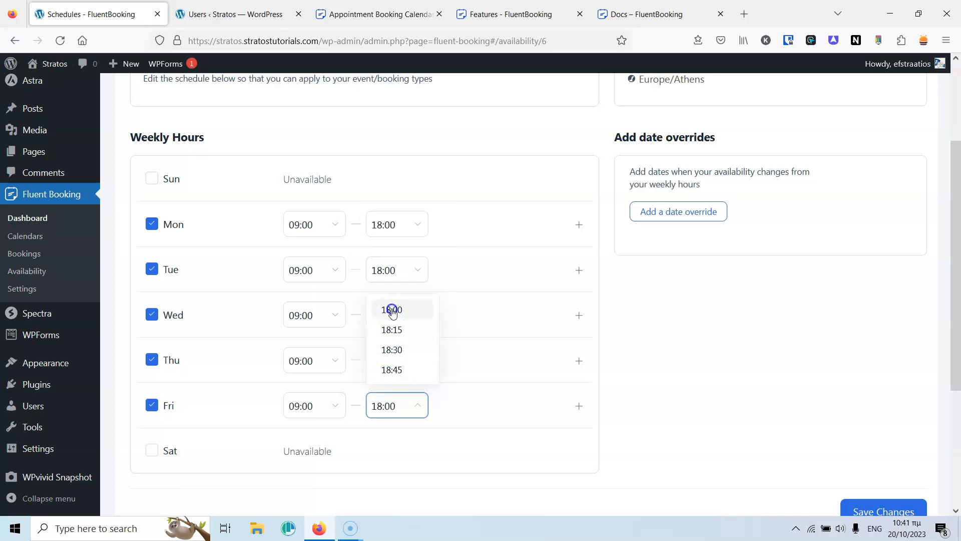
{"action": "left_click", "coordinate": [393, 308]}
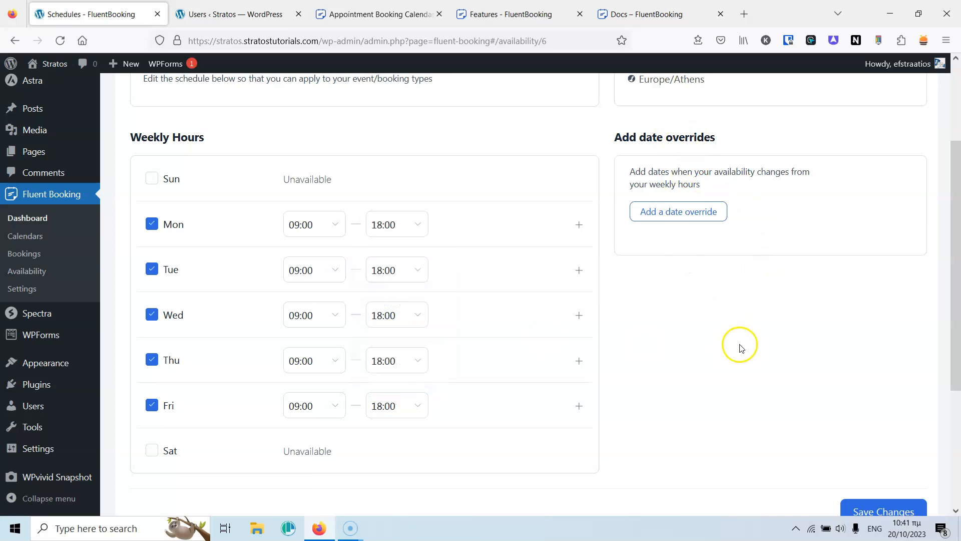
Save the Lab schedule and return to the Availability list.
{"action": "scroll", "coordinate": [728, 370], "scroll_direction": "down", "scroll_amount": 2}
{"action": "scroll", "coordinate": [728, 369], "scroll_direction": "down", "scroll_amount": 2}
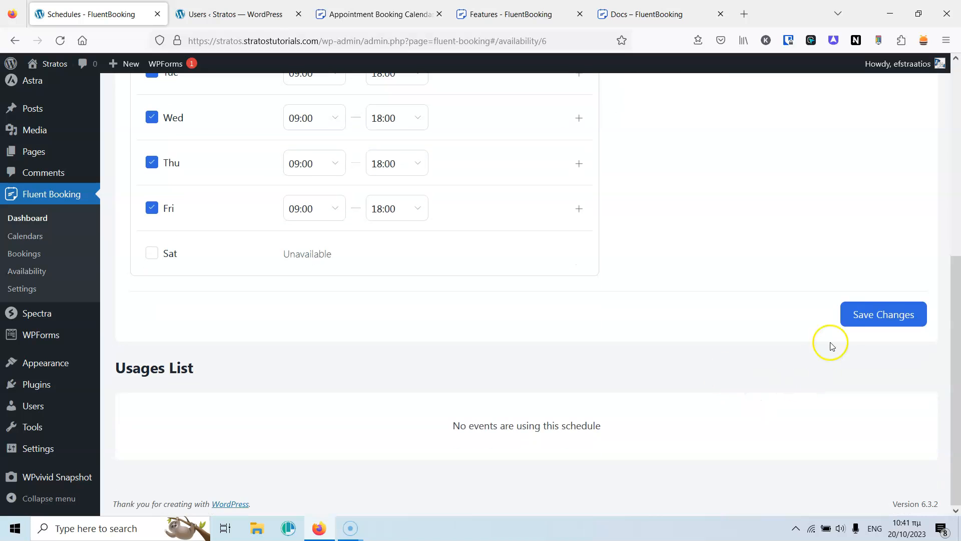
{"action": "left_click", "coordinate": [884, 314]}
{"action": "scroll", "coordinate": [673, 258], "scroll_direction": "up", "scroll_amount": 7}
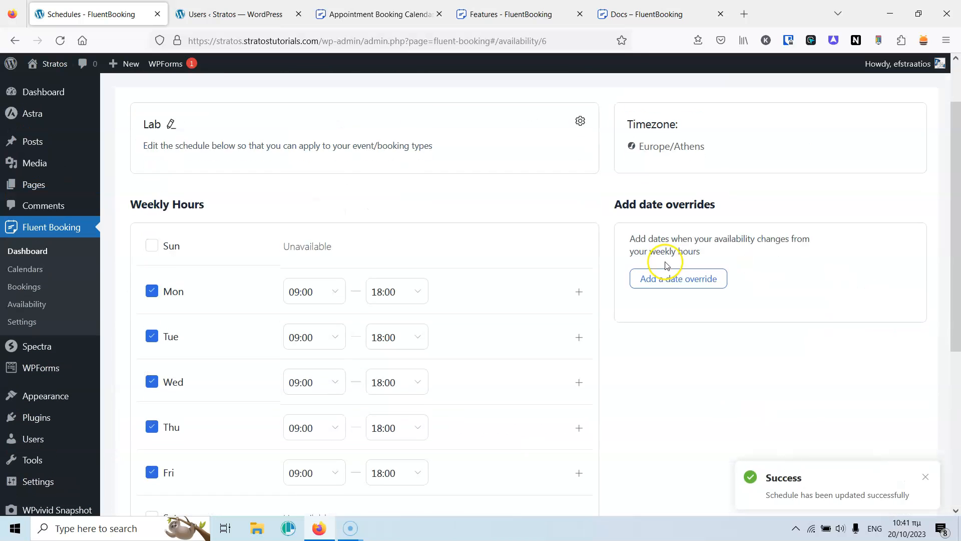
{"action": "left_click", "coordinate": [29, 305]}
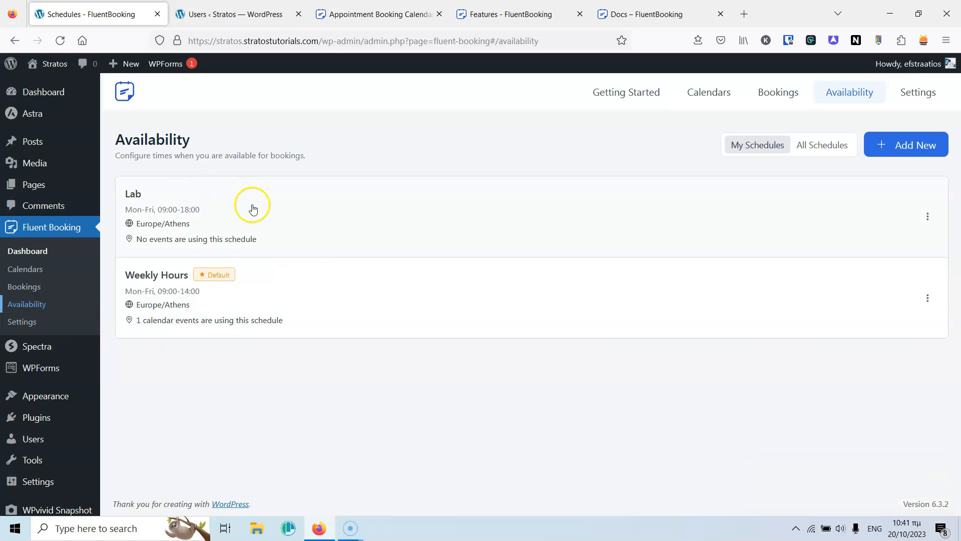
Open the Lab schedule's actions menu, dismiss it unused, and go to Calendars.
{"action": "left_click", "coordinate": [932, 221]}
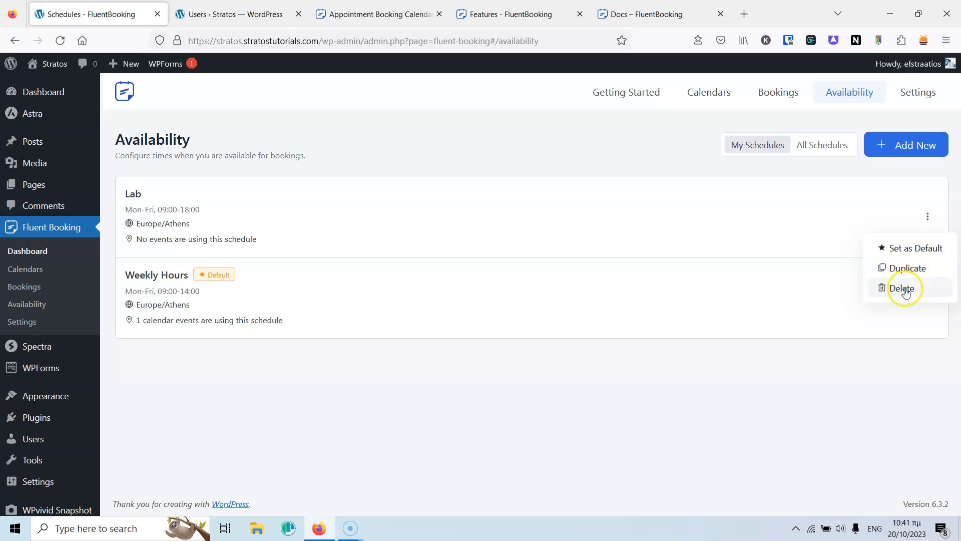
{"action": "left_click", "coordinate": [515, 414]}
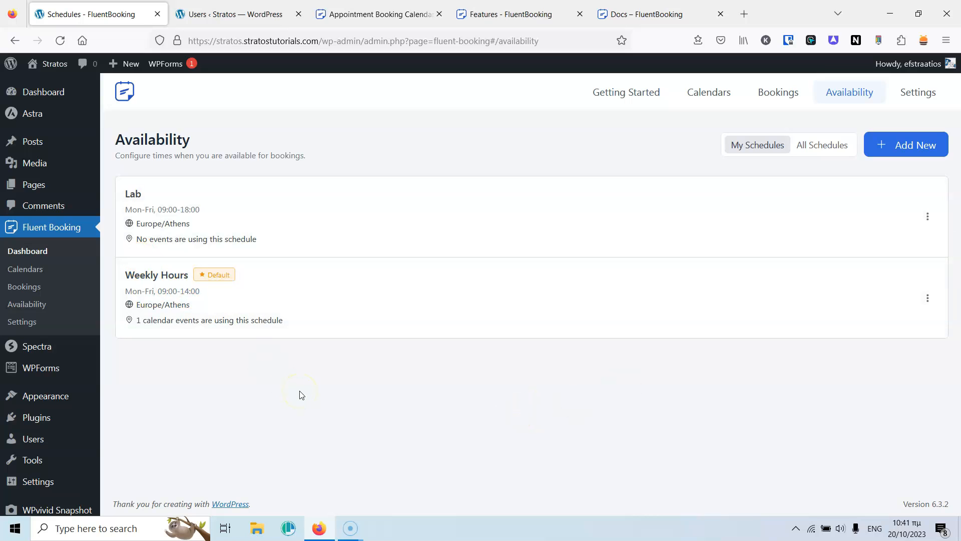
{"action": "left_click", "coordinate": [23, 270]}
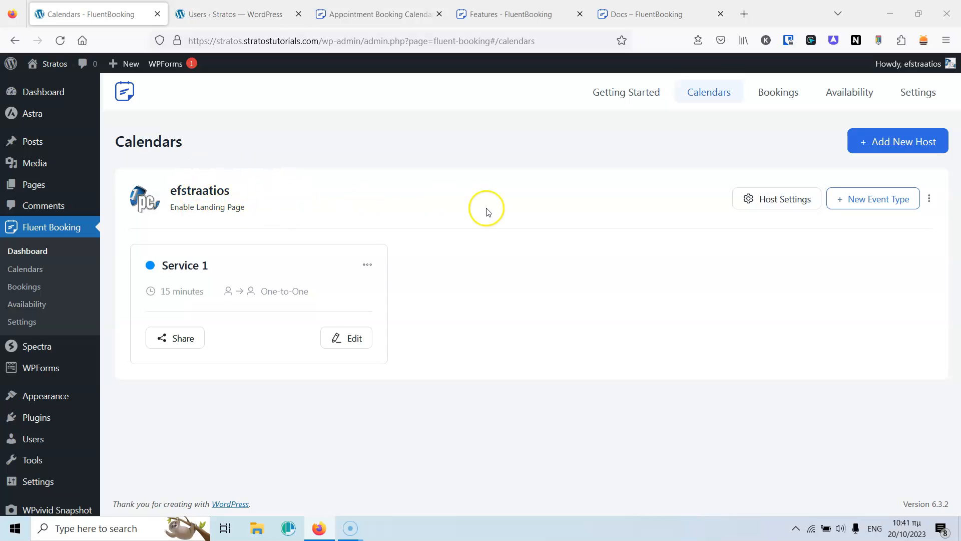
Open the host's calendar settings and leave the About description unchanged.
{"action": "left_click", "coordinate": [770, 201]}
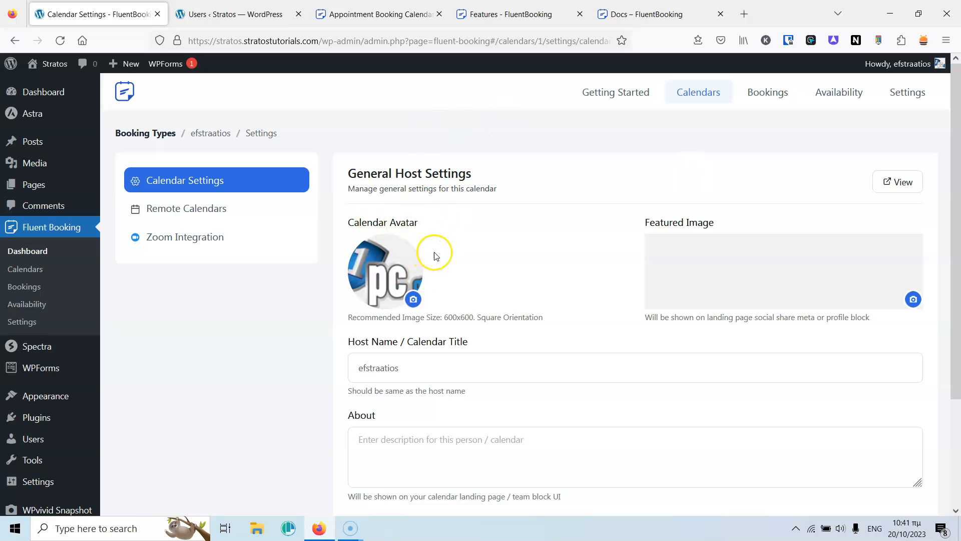
{"action": "scroll", "coordinate": [580, 257], "scroll_direction": "down", "scroll_amount": 3}
{"action": "left_click", "coordinate": [417, 321]}
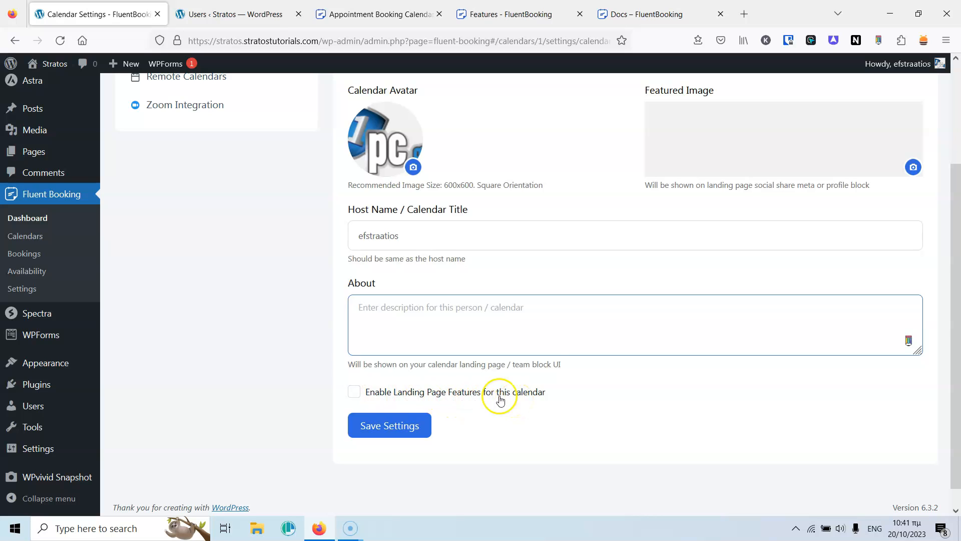
{"action": "left_click", "coordinate": [326, 445]}
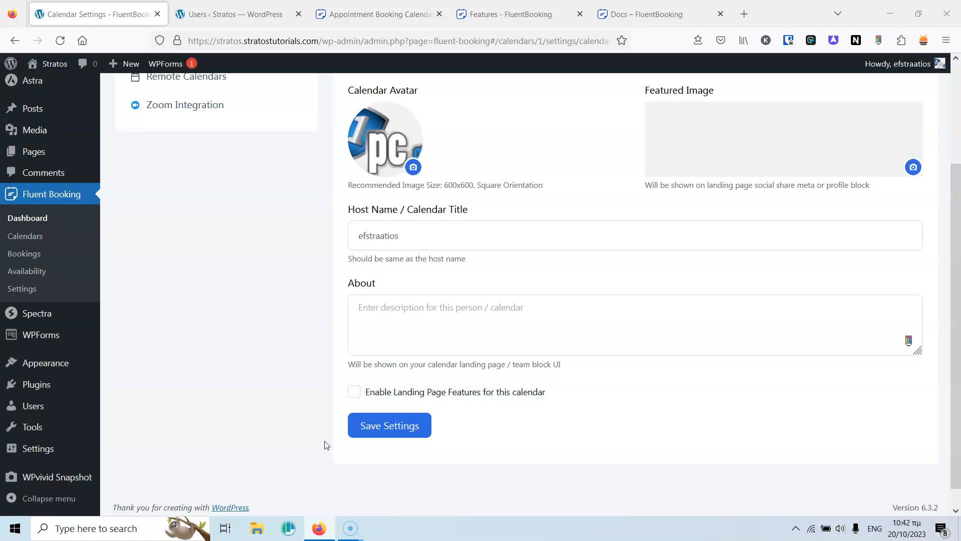
{"action": "scroll", "coordinate": [326, 445], "scroll_direction": "up", "scroll_amount": 3}
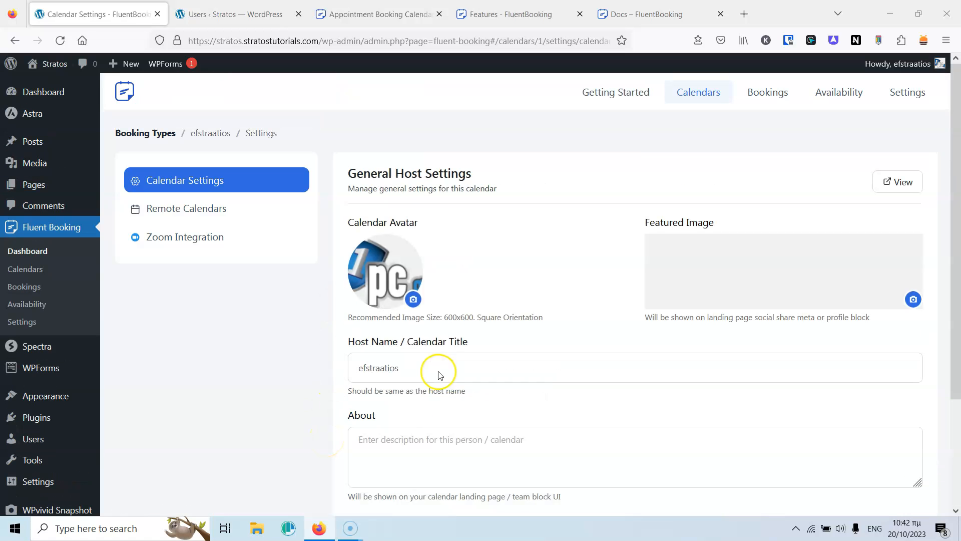
View Remote Calendars, then return to Calendars and check the host and Service 1 action menus.
{"action": "left_click", "coordinate": [193, 214]}
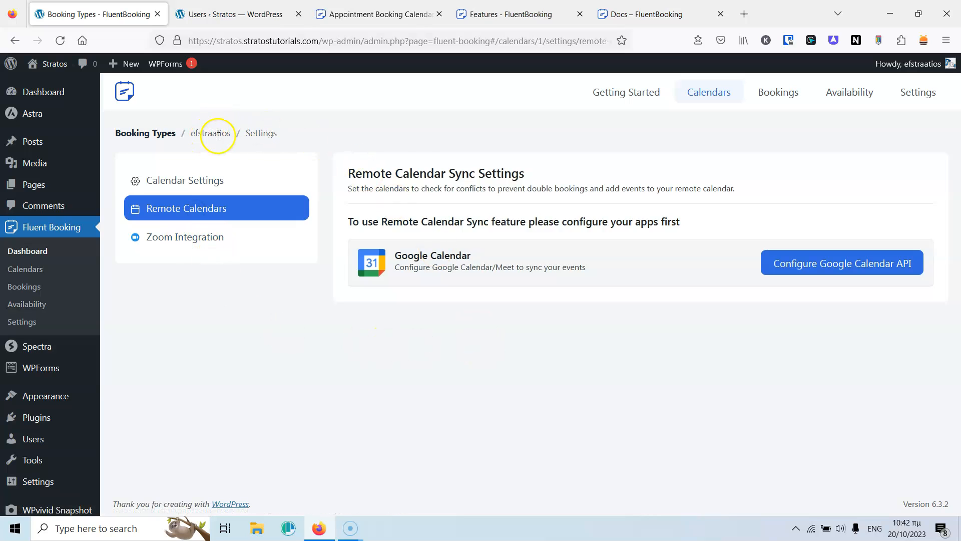
{"action": "left_click", "coordinate": [713, 95]}
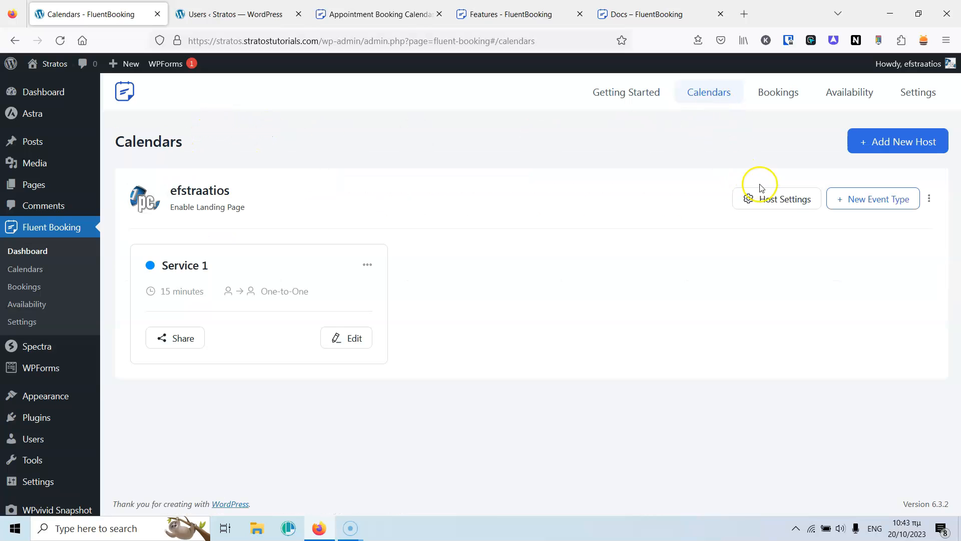
{"action": "left_click", "coordinate": [924, 228]}
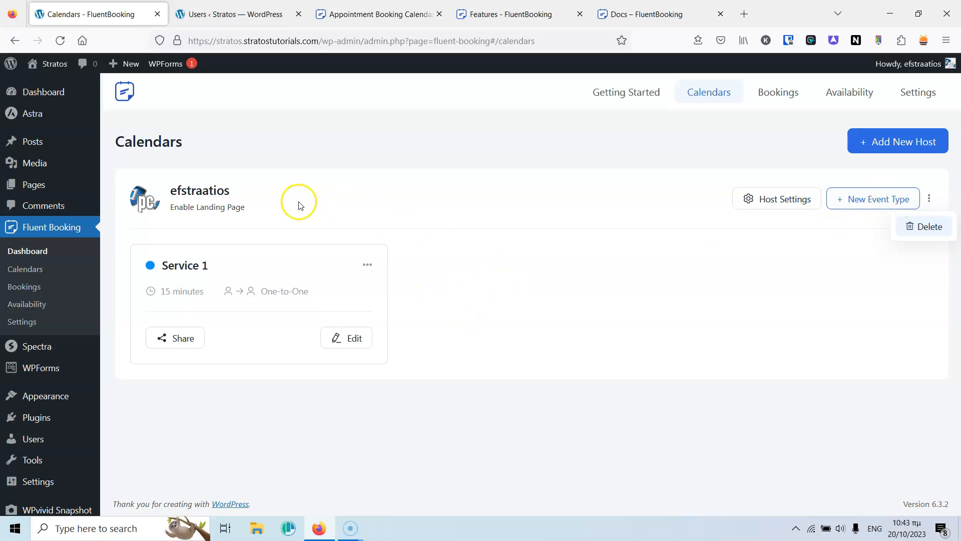
{"action": "left_click", "coordinate": [366, 266]}
{"action": "left_click", "coordinate": [373, 295]}
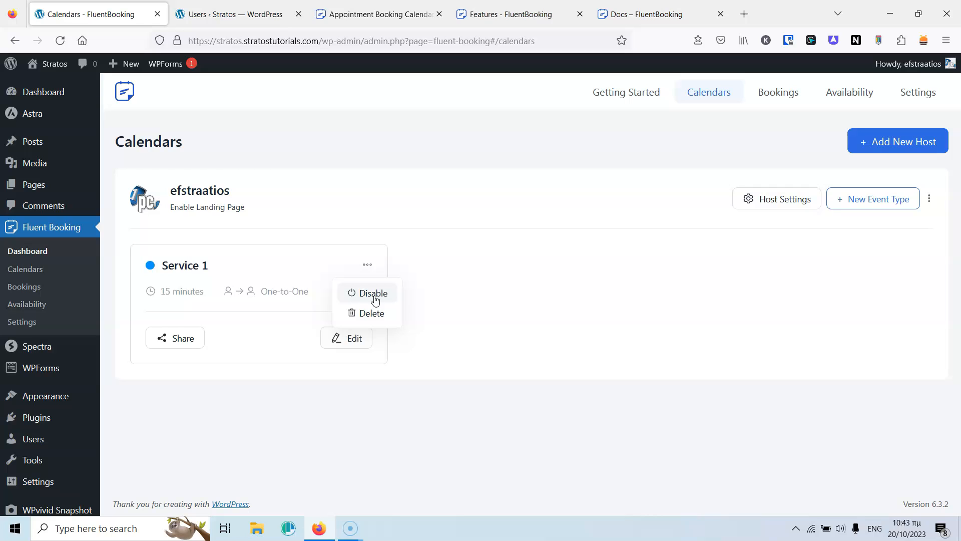
{"action": "left_click", "coordinate": [376, 315]}
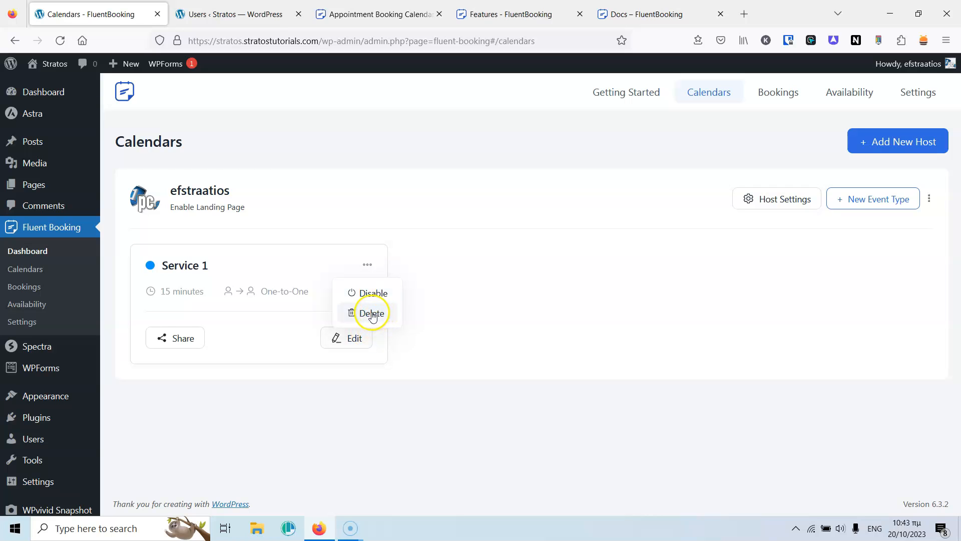
{"action": "left_click", "coordinate": [350, 392]}
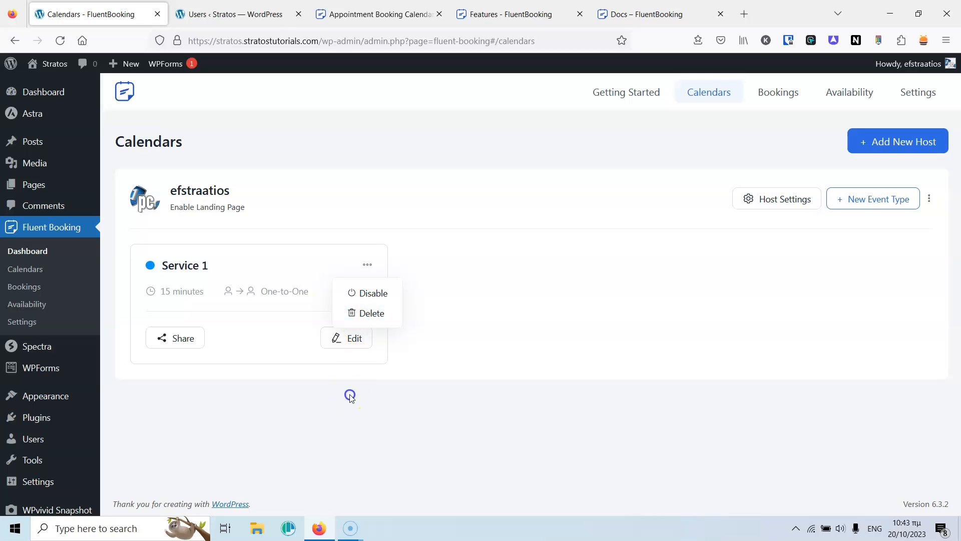
{"action": "left_click", "coordinate": [349, 340]}
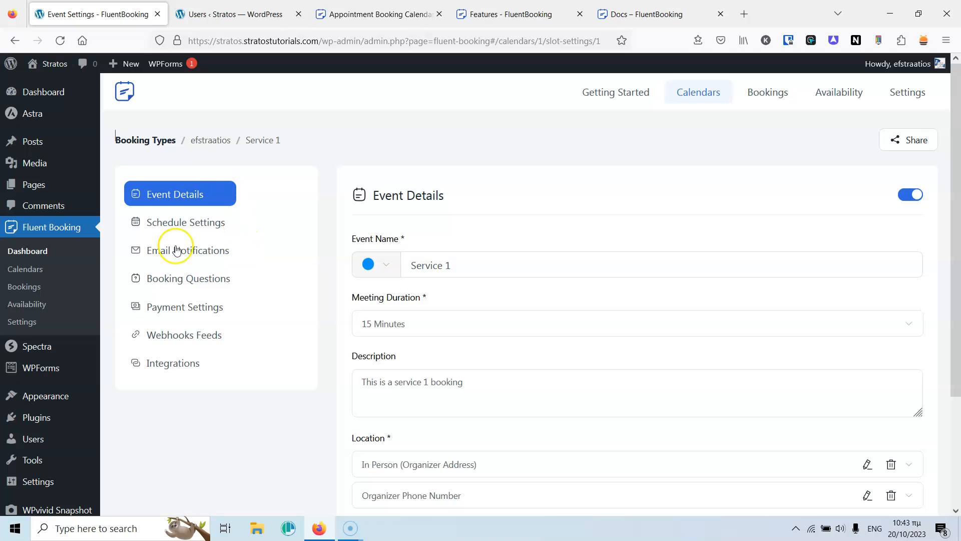
{"action": "left_click", "coordinate": [15, 40]}
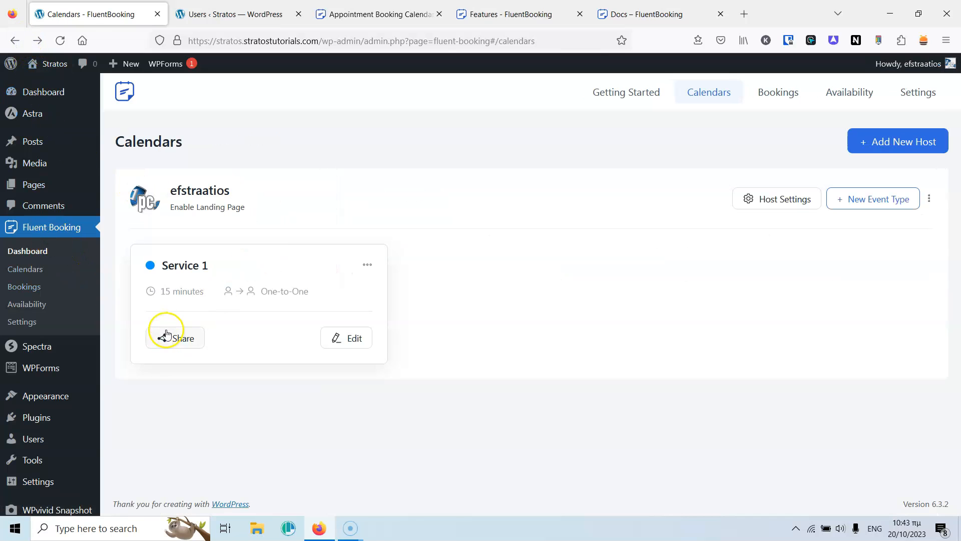
{"action": "left_click", "coordinate": [176, 340]}
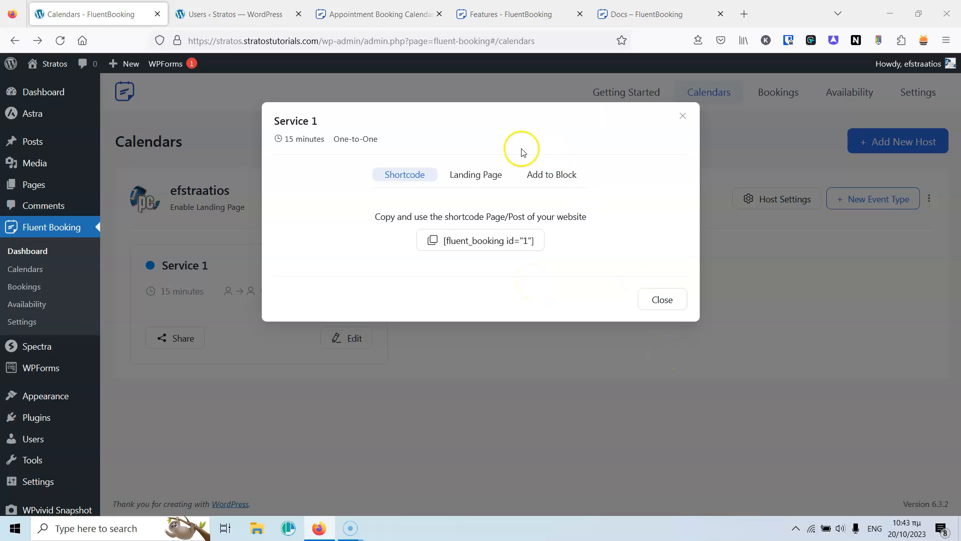
{"action": "left_click", "coordinate": [475, 174]}
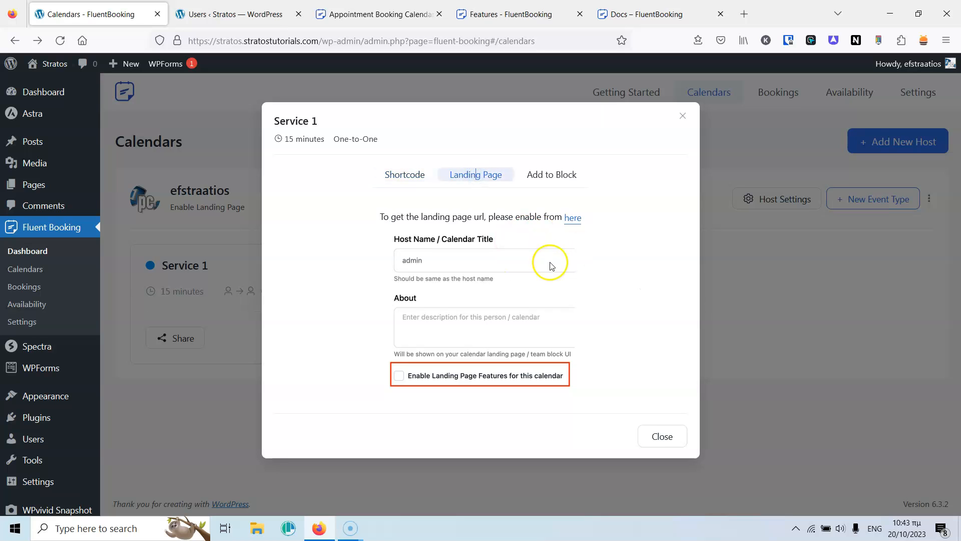
{"action": "left_click", "coordinate": [558, 179]}
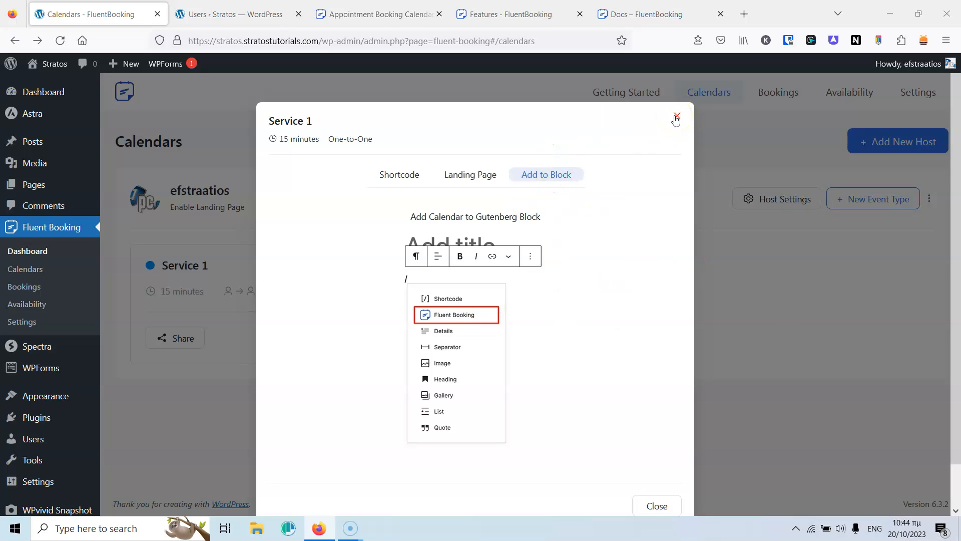
{"action": "left_click", "coordinate": [676, 119]}
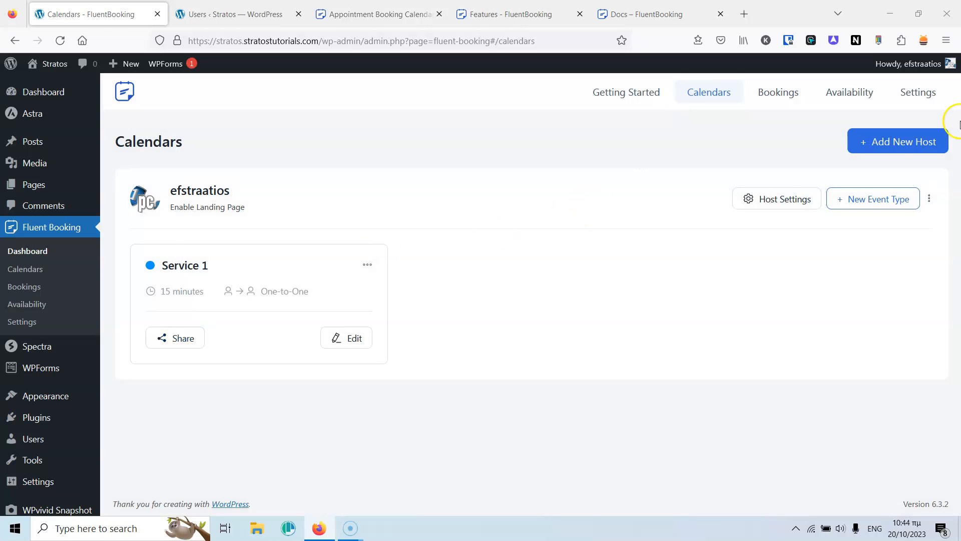
Add Doctor1 as a new host with a One-to-One event named Service 1.
{"action": "left_click", "coordinate": [886, 141]}
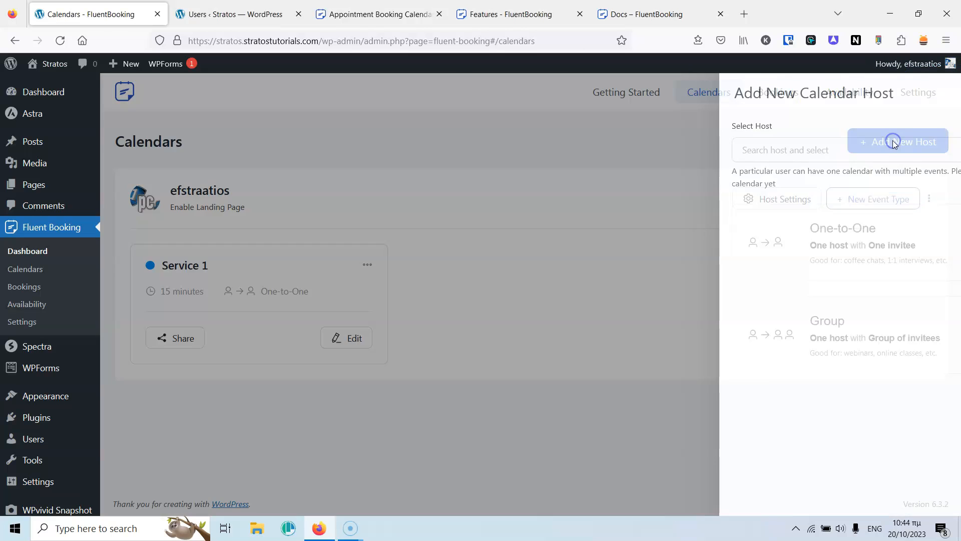
{"action": "left_click", "coordinate": [696, 152]}
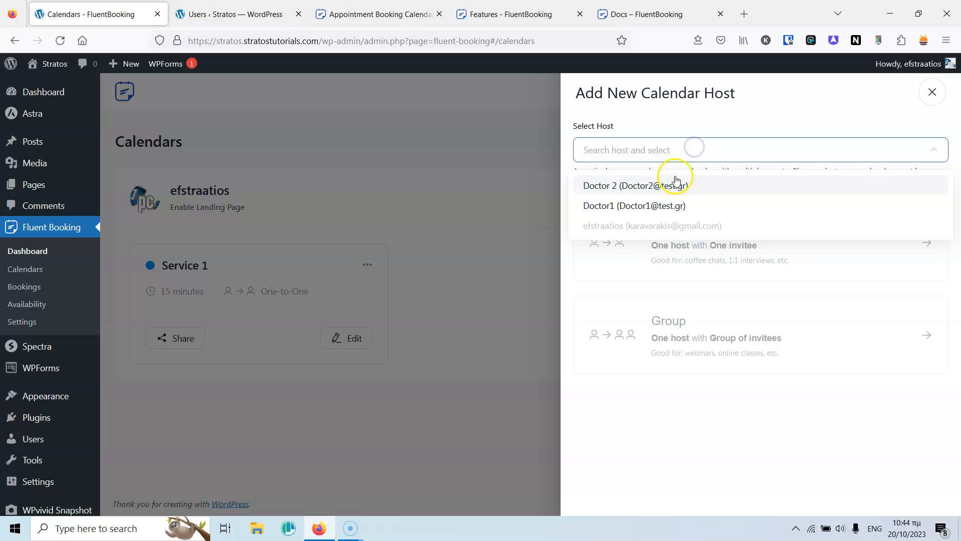
{"action": "left_click", "coordinate": [663, 206]}
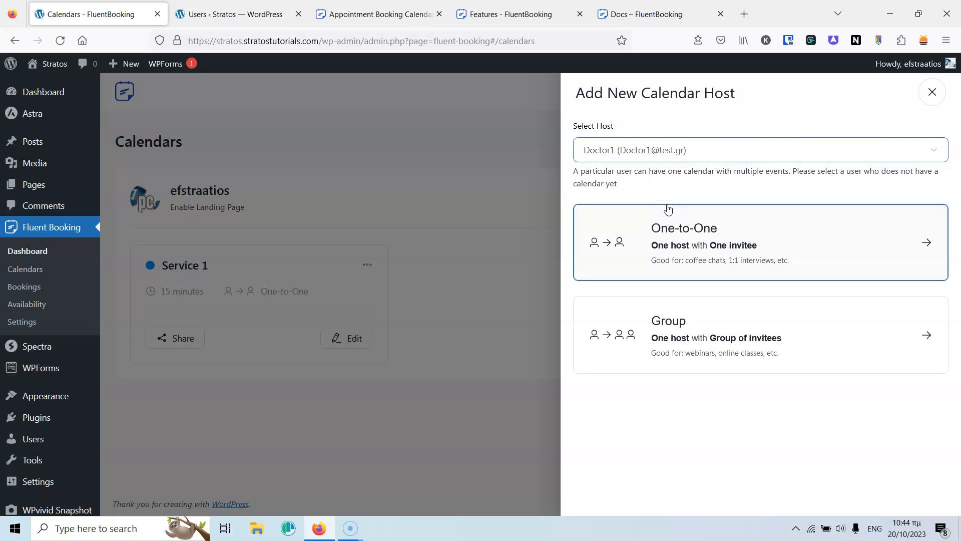
{"action": "left_click", "coordinate": [696, 234]}
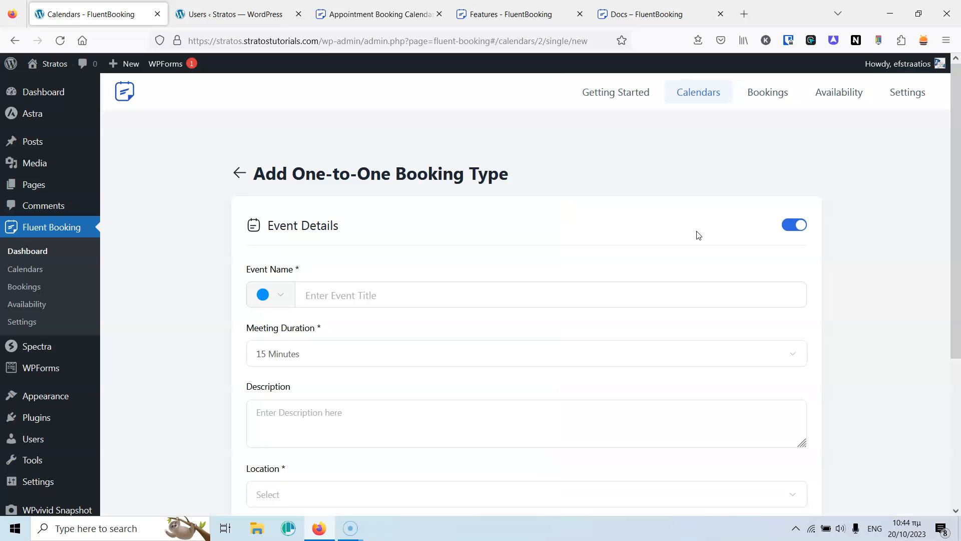
{"action": "left_click", "coordinate": [586, 224]}
{"action": "scroll", "coordinate": [588, 225], "scroll_direction": "down", "scroll_amount": 3}
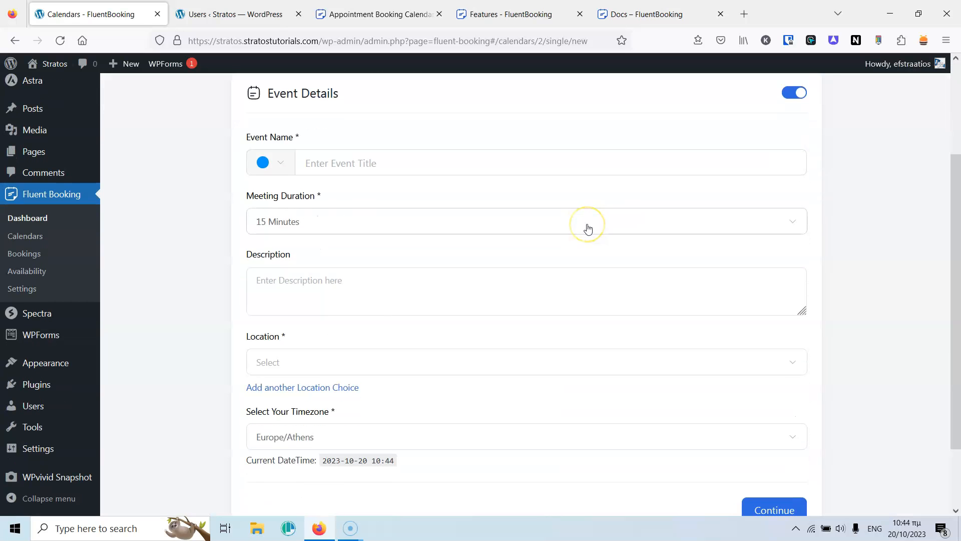
{"action": "scroll", "coordinate": [587, 226], "scroll_direction": "up", "scroll_amount": 3}
{"action": "left_click", "coordinate": [503, 248]}
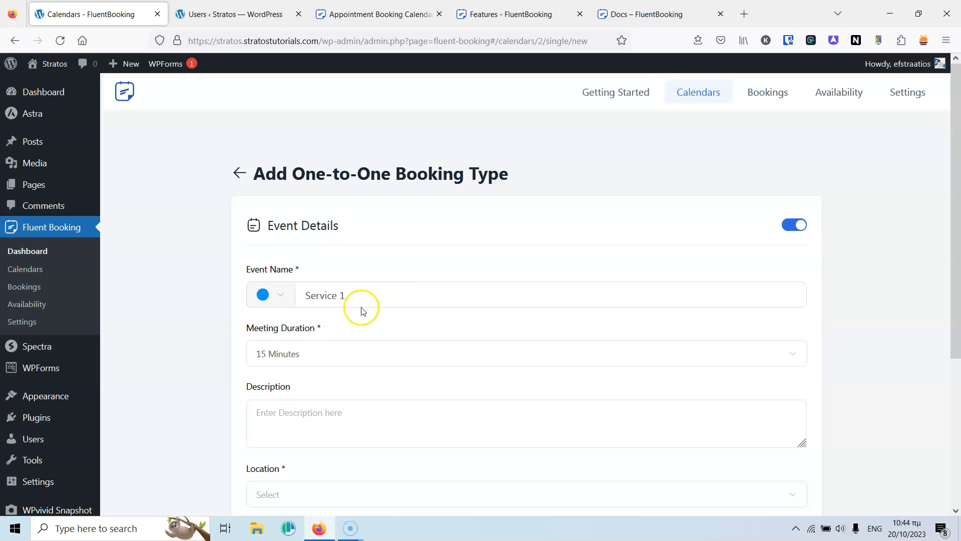
Set the event's first location to the Organizer Phone Number.
{"action": "scroll", "coordinate": [361, 310], "scroll_direction": "down", "scroll_amount": 5}
{"action": "left_click", "coordinate": [388, 281]}
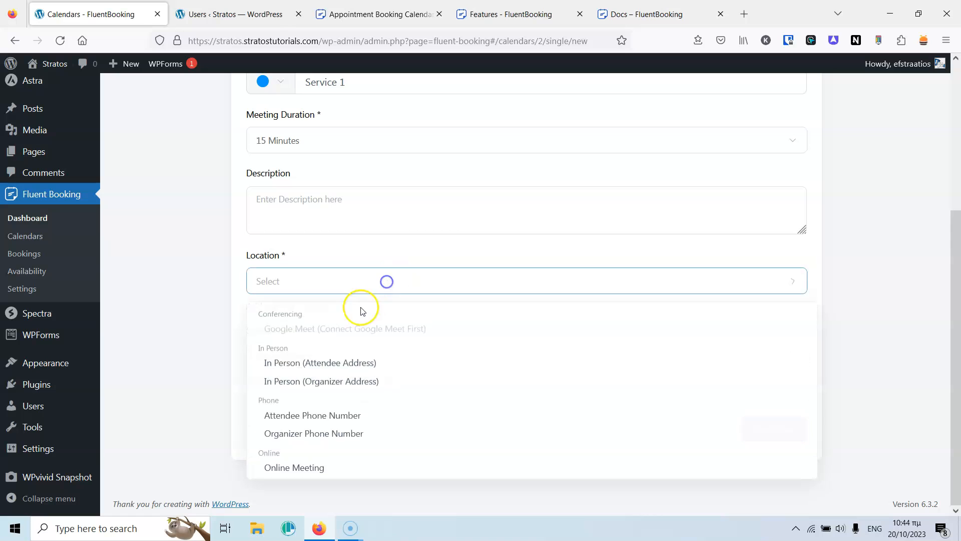
{"action": "left_click", "coordinate": [332, 438]}
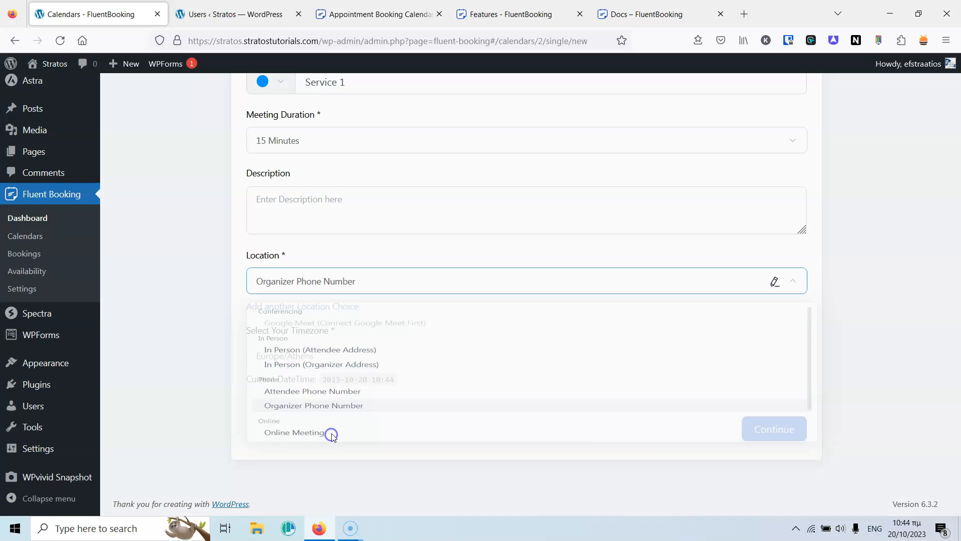
{"action": "left_click", "coordinate": [440, 184]}
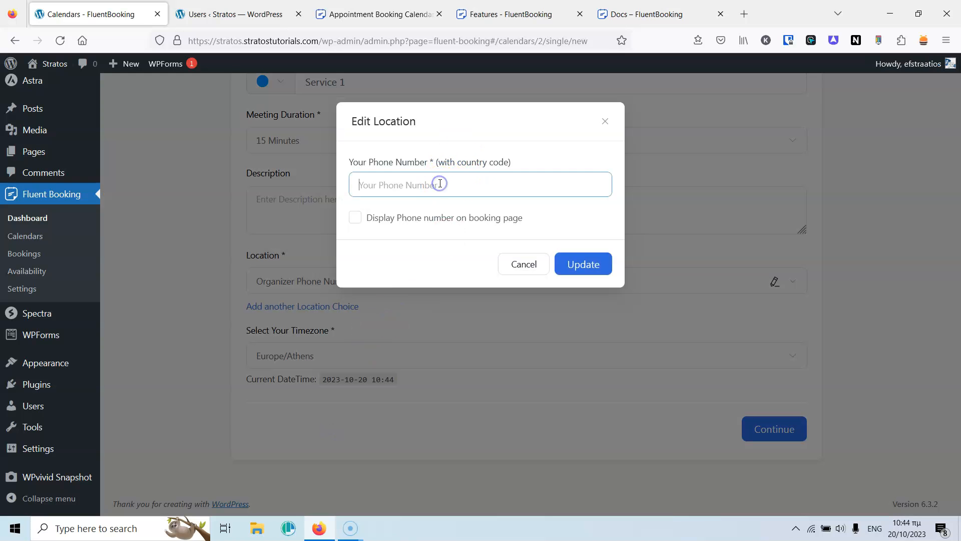
{"action": "left_click", "coordinate": [582, 264]}
{"action": "left_click", "coordinate": [452, 286]}
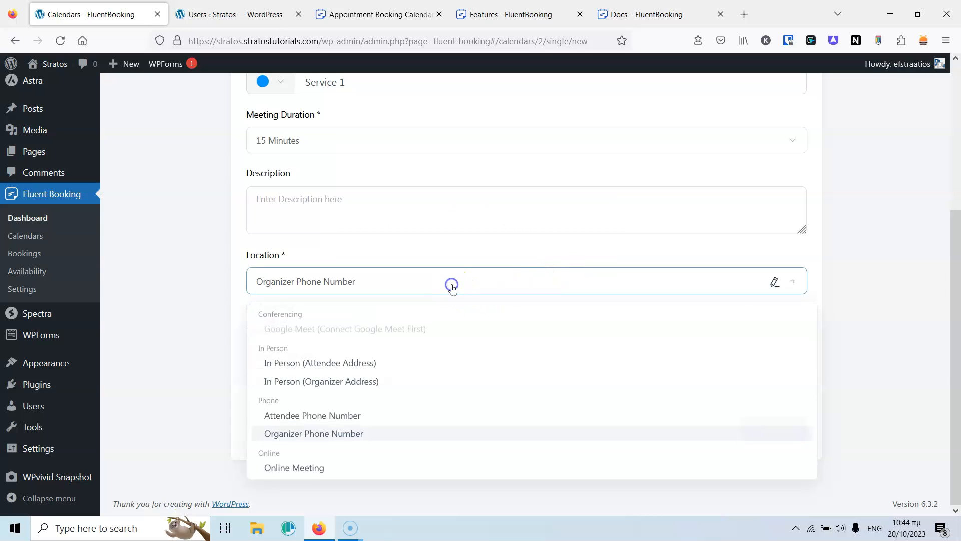
{"action": "left_click", "coordinate": [450, 285]}
Add a second In Person (Organizer Address) location described as Athens1, then continue.
{"action": "left_click", "coordinate": [311, 306]}
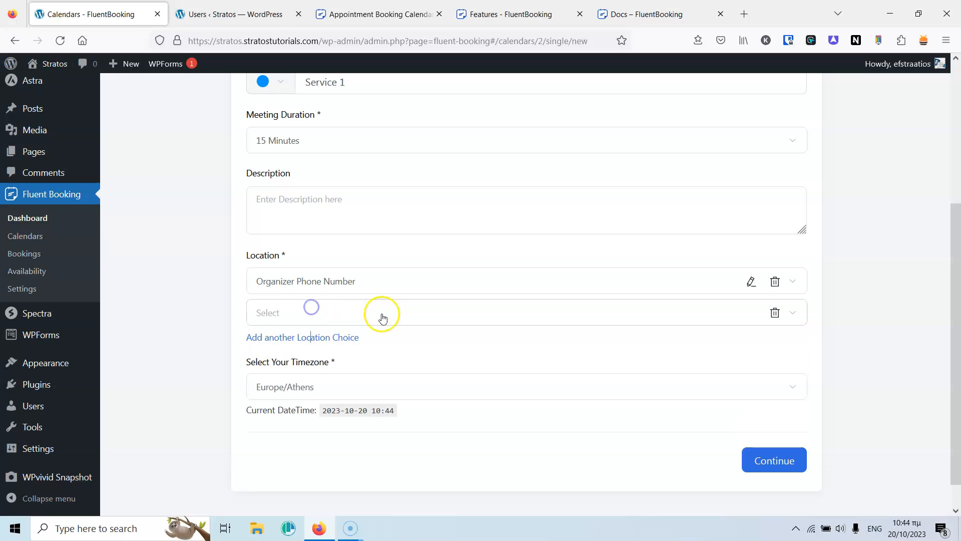
{"action": "left_click", "coordinate": [392, 315]}
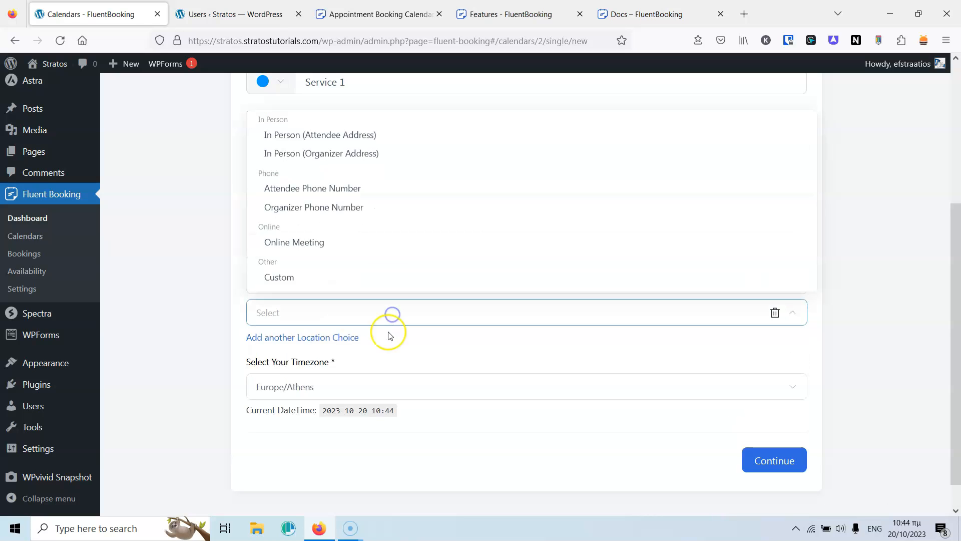
{"action": "left_click", "coordinate": [343, 155]}
{"action": "left_click", "coordinate": [461, 201]}
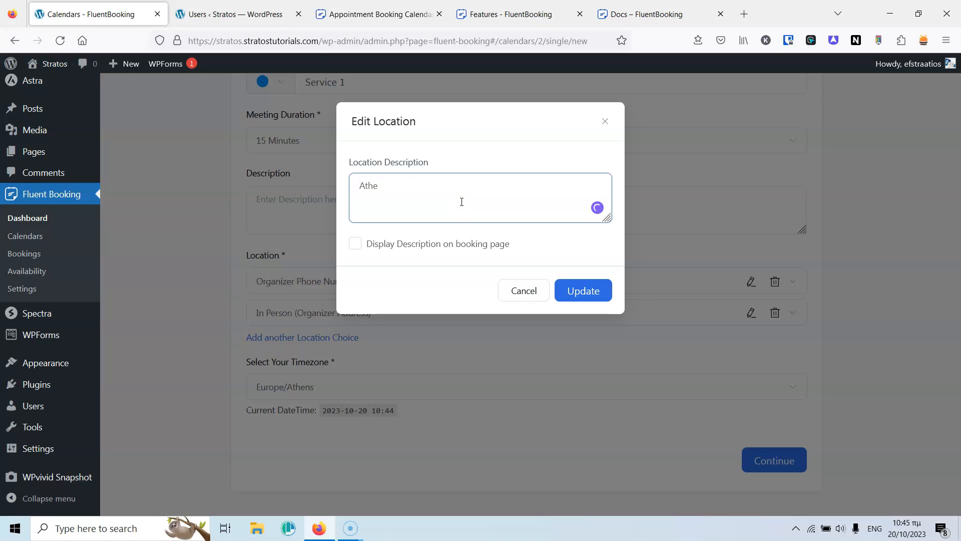
{"action": "left_click", "coordinate": [583, 291]}
{"action": "left_click", "coordinate": [774, 466]}
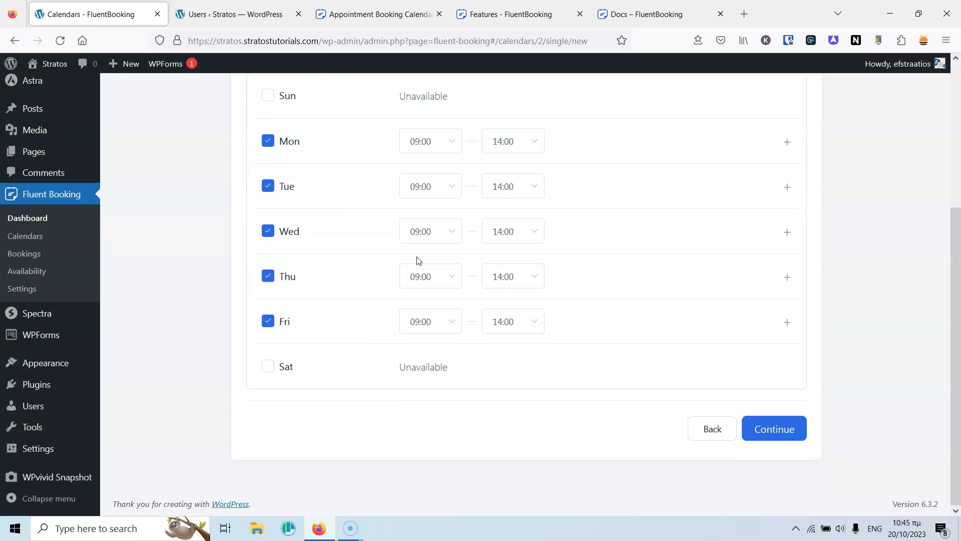
Accept the Mon–Fri 09:00–14:00 Weekly Hours and continue to Service 1's Event Settings.
{"action": "scroll", "coordinate": [504, 283], "scroll_direction": "up", "scroll_amount": 5}
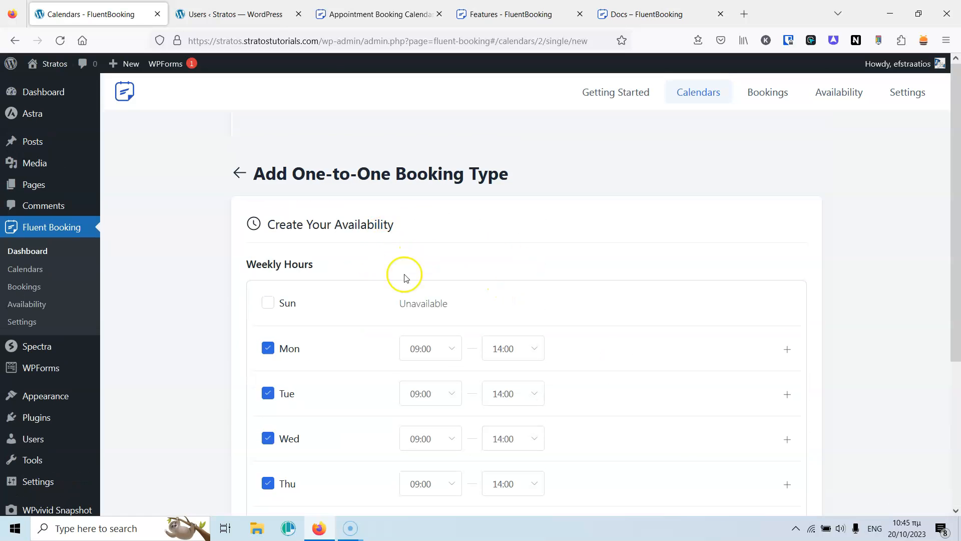
{"action": "scroll", "coordinate": [370, 261], "scroll_direction": "down", "scroll_amount": 4}
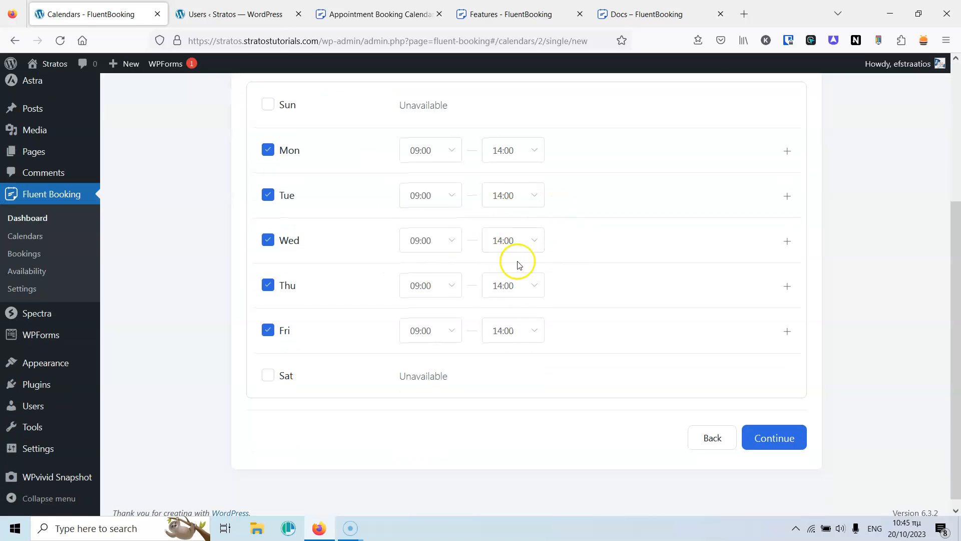
{"action": "scroll", "coordinate": [516, 263], "scroll_direction": "up", "scroll_amount": 1}
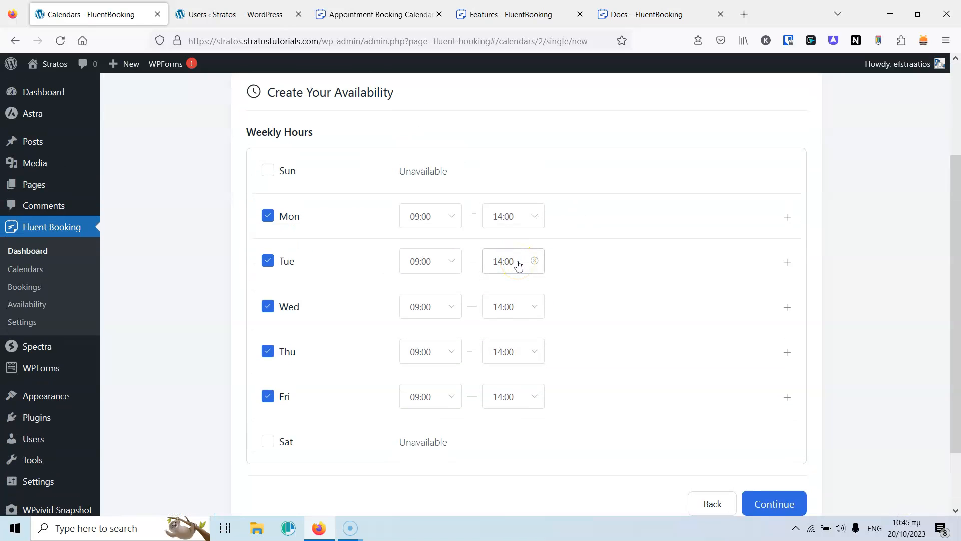
{"action": "scroll", "coordinate": [576, 216], "scroll_direction": "up", "scroll_amount": 3}
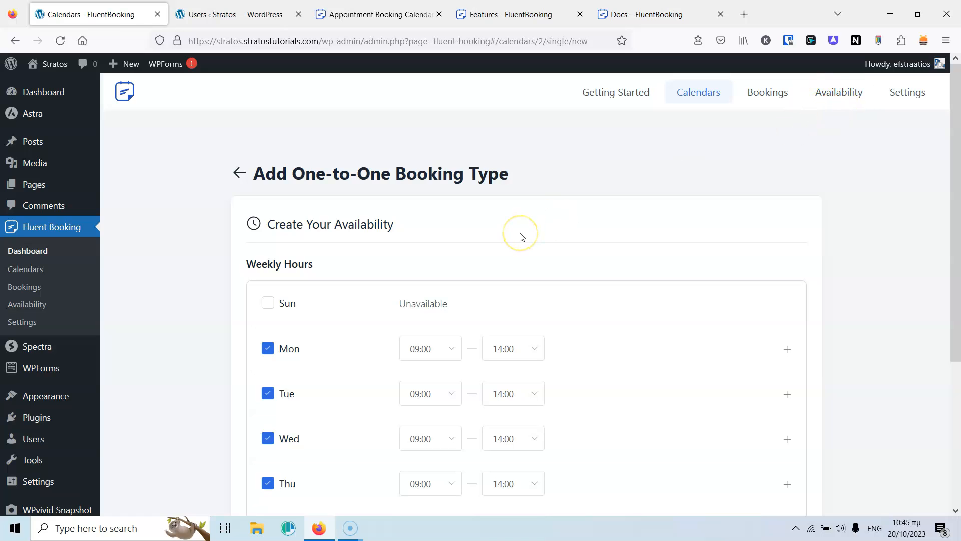
{"action": "scroll", "coordinate": [569, 232], "scroll_direction": "down", "scroll_amount": 5}
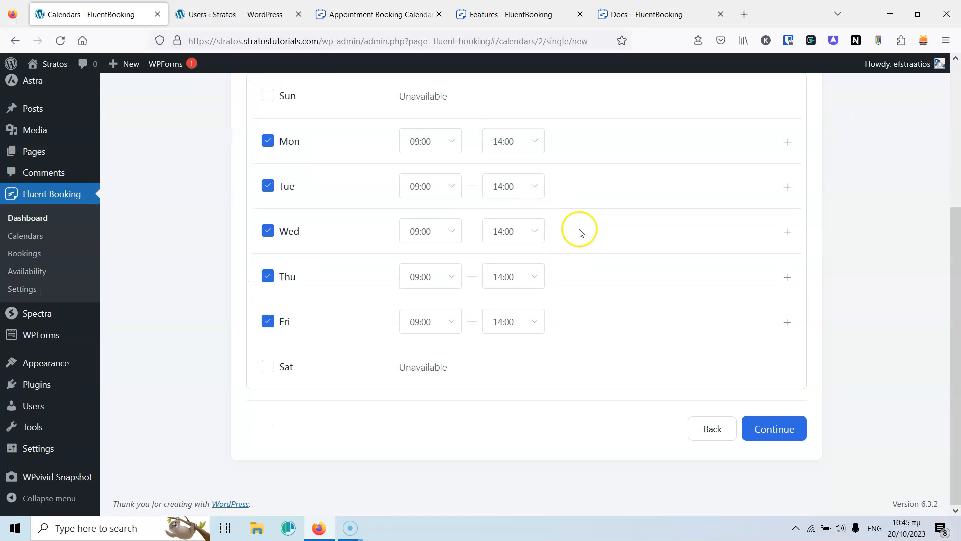
{"action": "scroll", "coordinate": [579, 230], "scroll_direction": "up", "scroll_amount": 5}
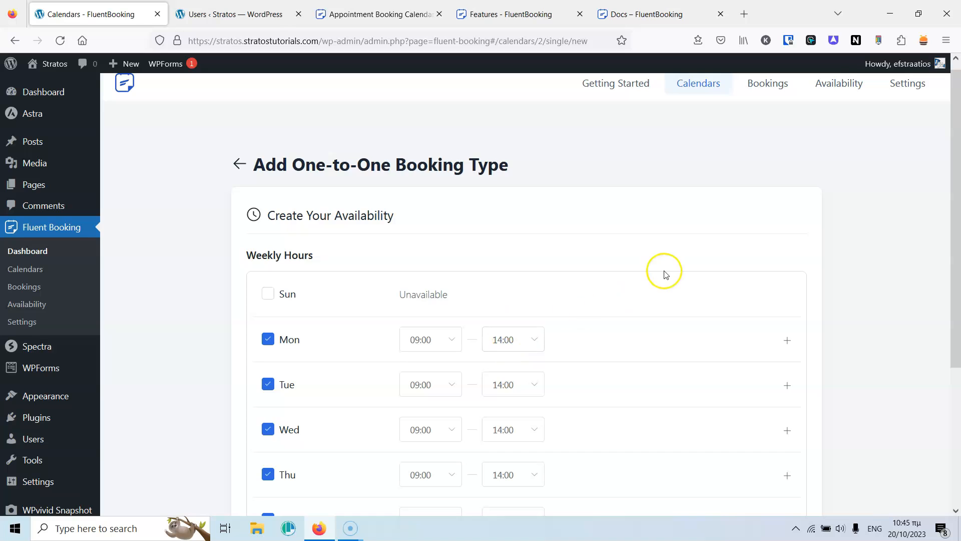
{"action": "scroll", "coordinate": [666, 272], "scroll_direction": "down", "scroll_amount": 5}
{"action": "left_click", "coordinate": [792, 439]}
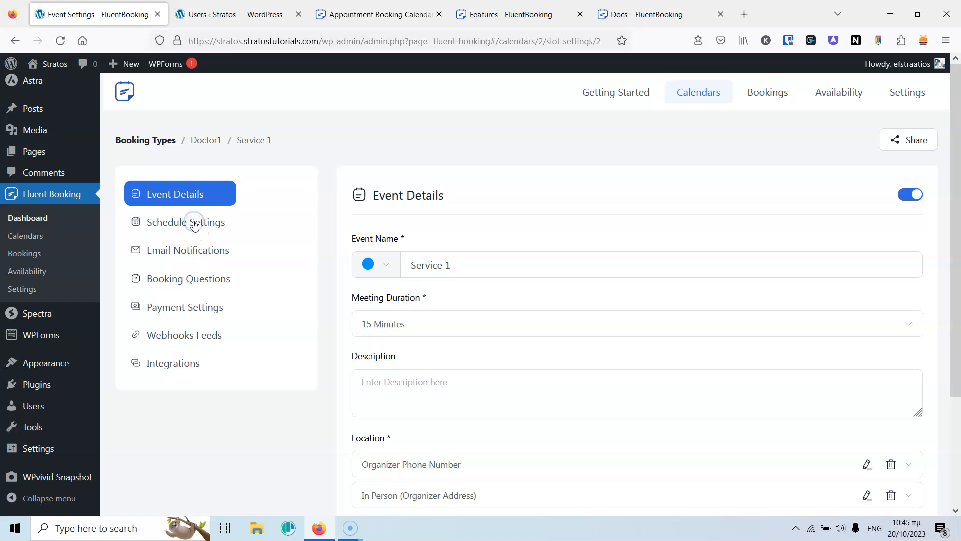
Switch Service 1 to the Lab schedule, save it, and return to Calendars.
{"action": "scroll", "coordinate": [279, 266], "scroll_direction": "down", "scroll_amount": 5}
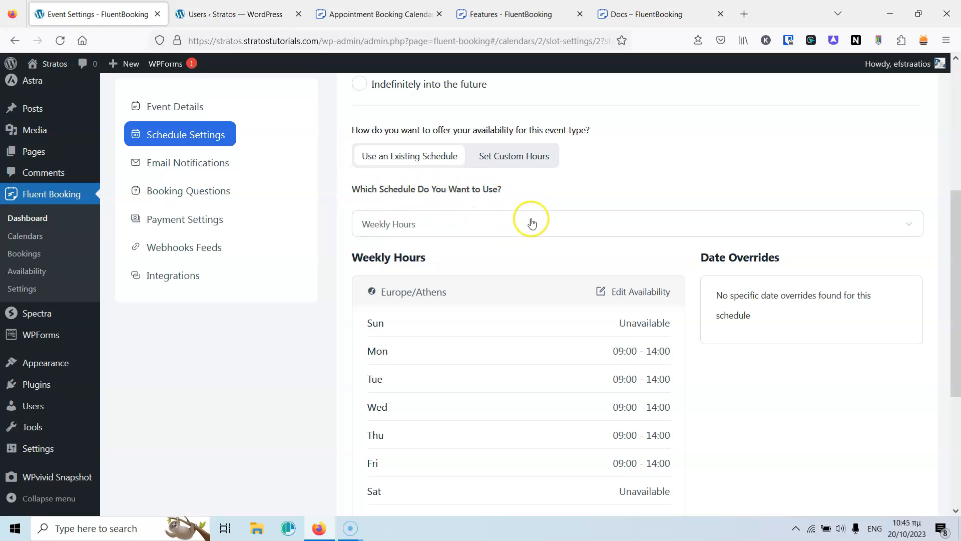
{"action": "left_click", "coordinate": [535, 224]}
{"action": "left_click", "coordinate": [382, 306]}
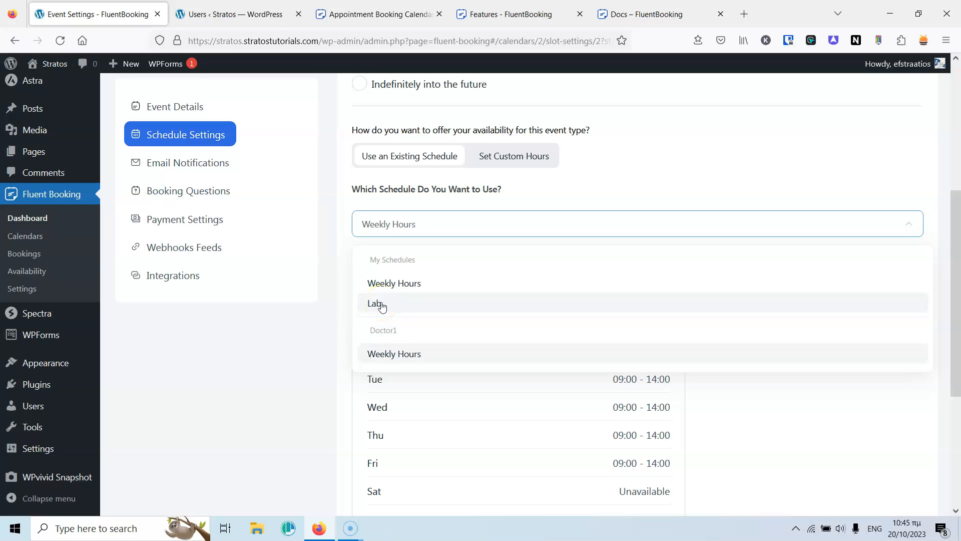
{"action": "left_click", "coordinate": [382, 305]}
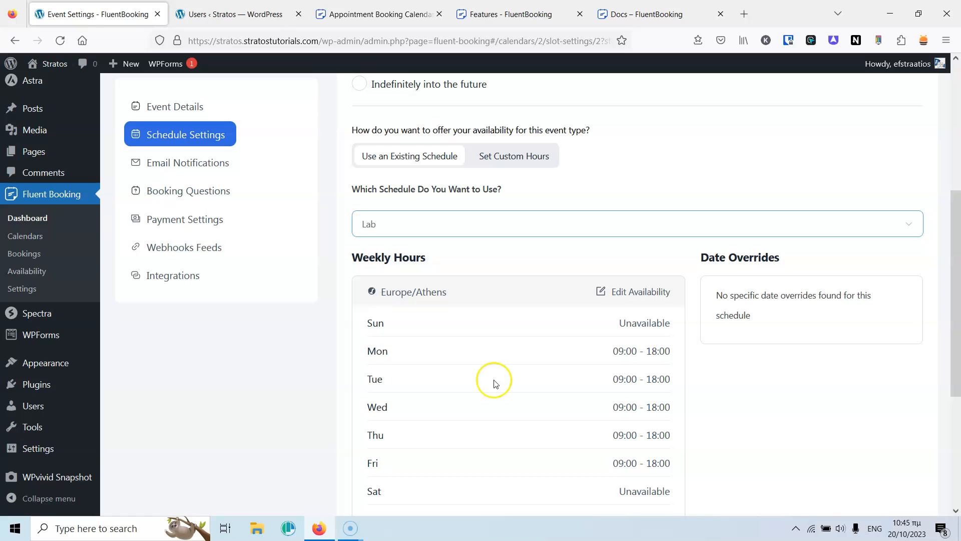
{"action": "scroll", "coordinate": [651, 335], "scroll_direction": "down", "scroll_amount": 4}
{"action": "scroll", "coordinate": [623, 205], "scroll_direction": "up", "scroll_amount": 2}
{"action": "scroll", "coordinate": [641, 301], "scroll_direction": "up", "scroll_amount": 2}
{"action": "scroll", "coordinate": [656, 351], "scroll_direction": "down", "scroll_amount": 4}
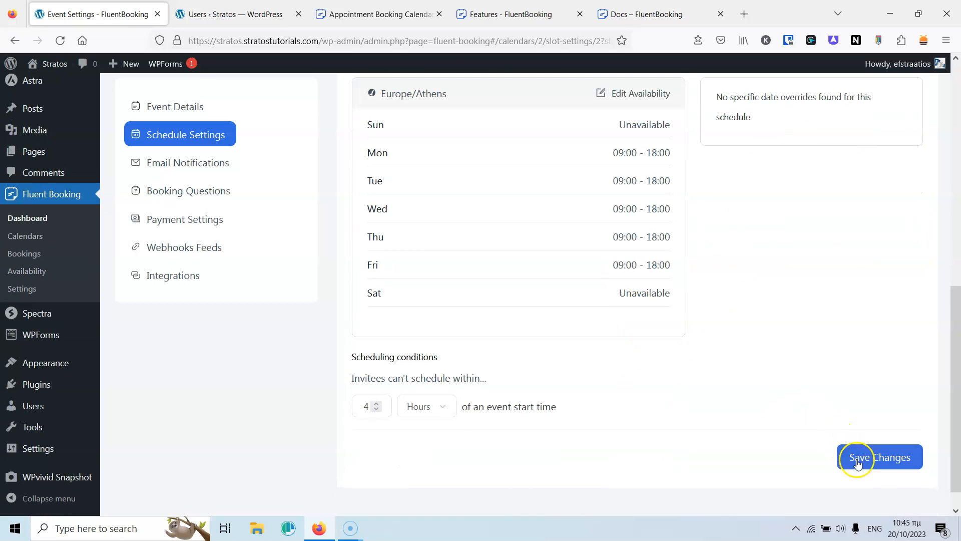
{"action": "left_click", "coordinate": [858, 463]}
{"action": "scroll", "coordinate": [534, 233], "scroll_direction": "up", "scroll_amount": 5}
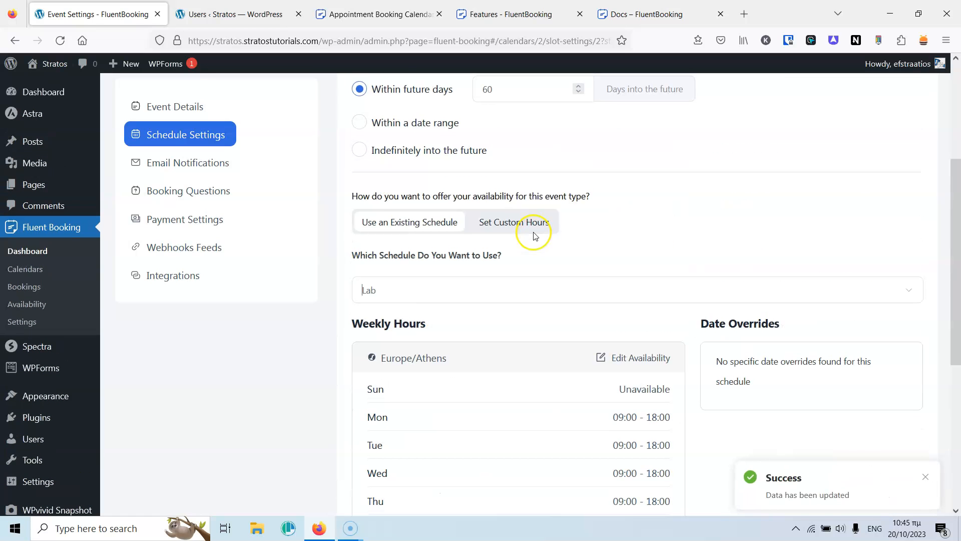
{"action": "left_click", "coordinate": [40, 273]}
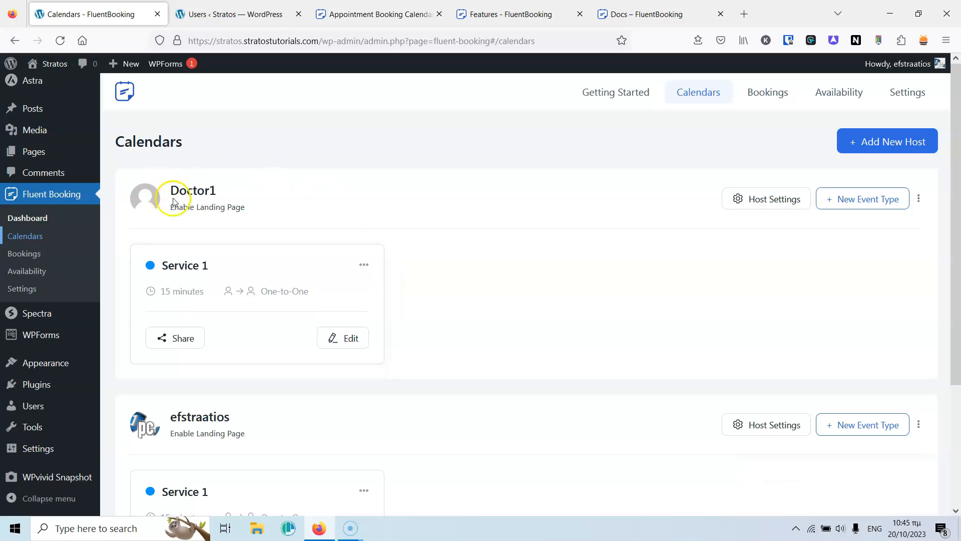
Set Doctor1's avatar to the testimonial-02 portrait, save host settings, and return to calendars.
{"action": "left_click", "coordinate": [768, 206]}
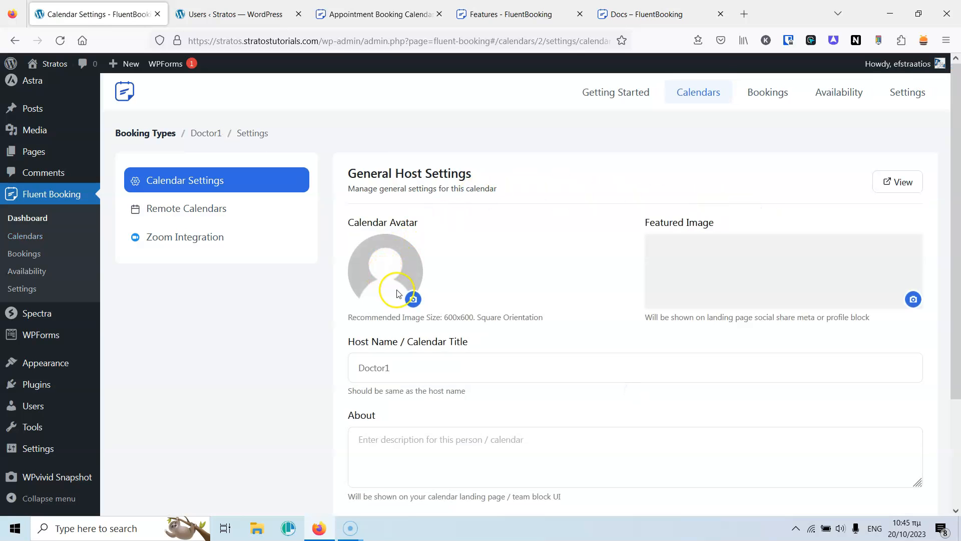
{"action": "left_click", "coordinate": [414, 300]}
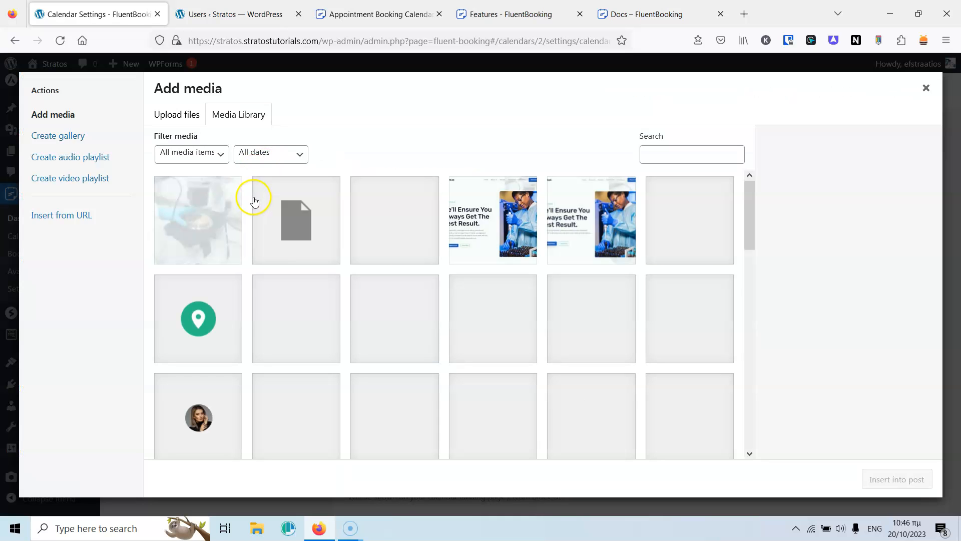
{"action": "left_click", "coordinate": [598, 329]}
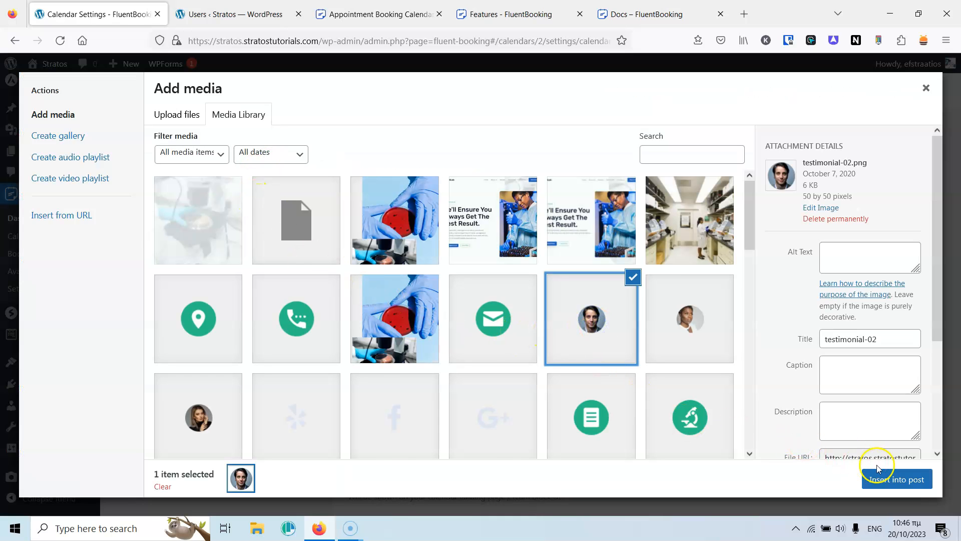
{"action": "left_click", "coordinate": [882, 476]}
{"action": "scroll", "coordinate": [535, 300], "scroll_direction": "down", "scroll_amount": 3}
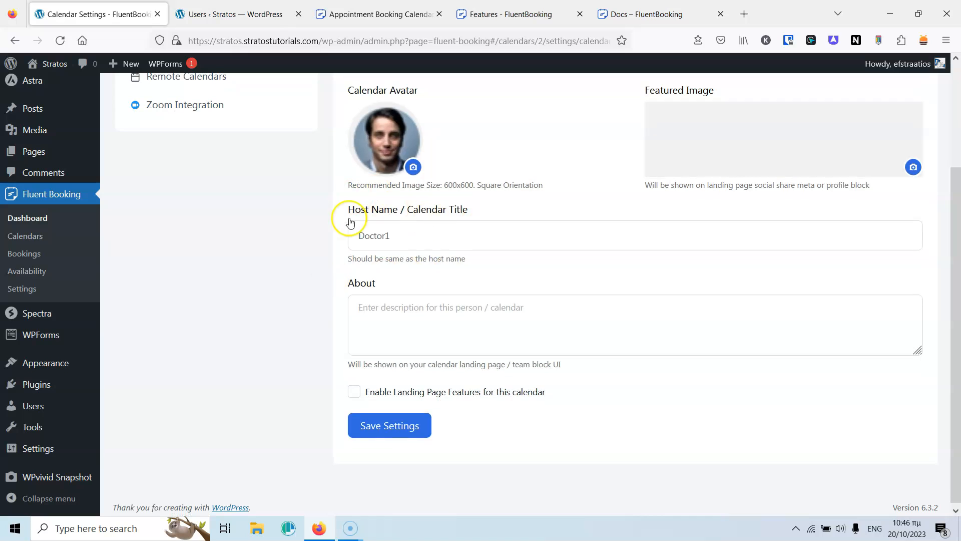
{"action": "left_click", "coordinate": [407, 429]}
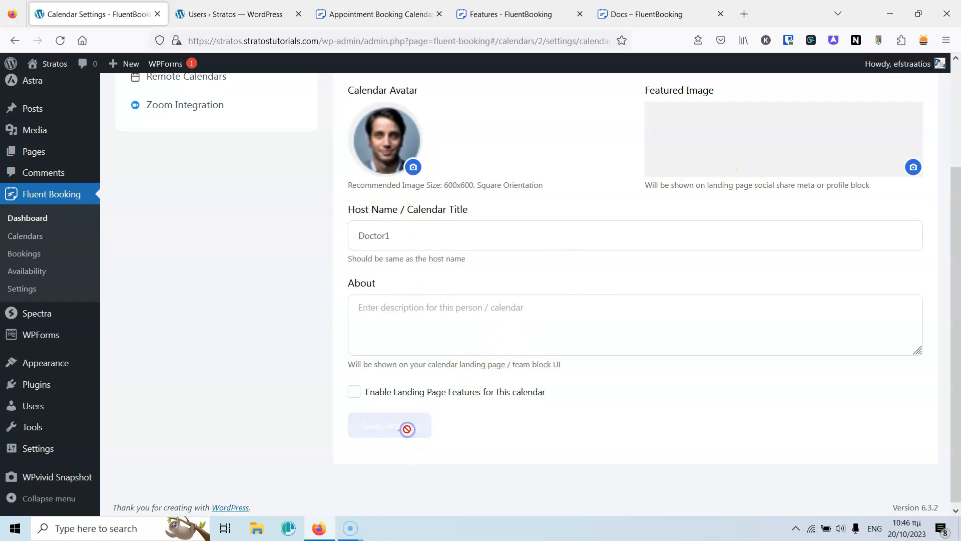
{"action": "scroll", "coordinate": [476, 316], "scroll_direction": "up", "scroll_amount": 3}
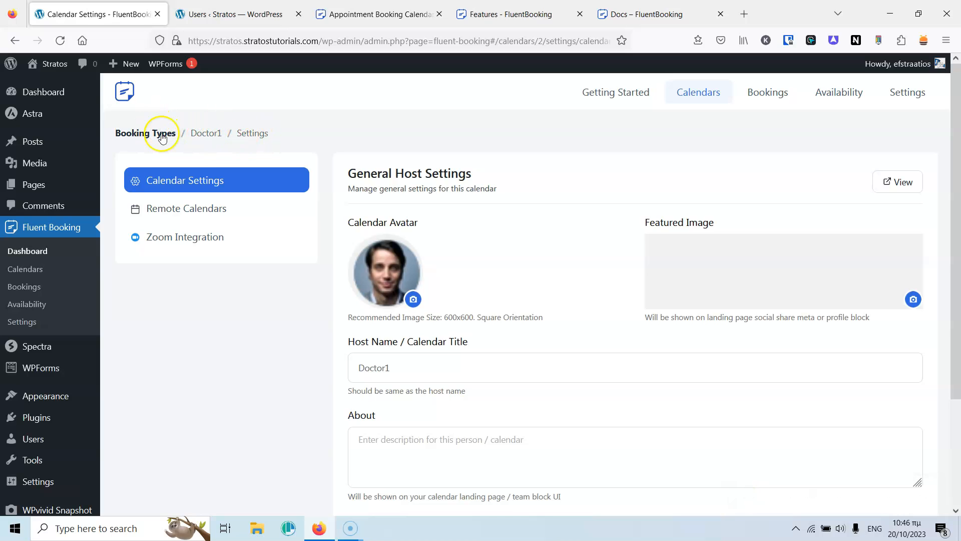
{"action": "left_click", "coordinate": [141, 142]}
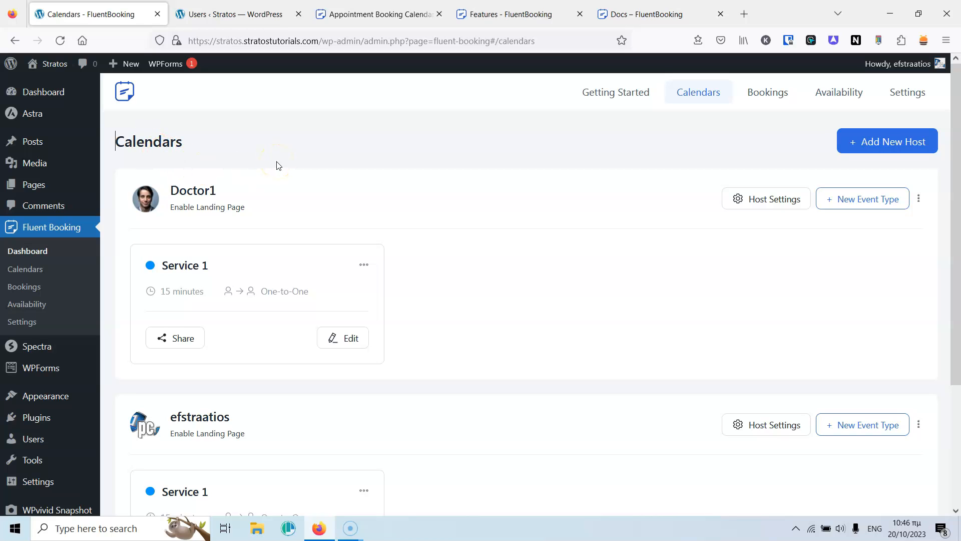
Start Doctor1's Group event Service 2 at 45 minutes and begin its 'Presentation' description.
{"action": "left_click", "coordinate": [296, 133]}
{"action": "scroll", "coordinate": [395, 172], "scroll_direction": "down", "scroll_amount": 2}
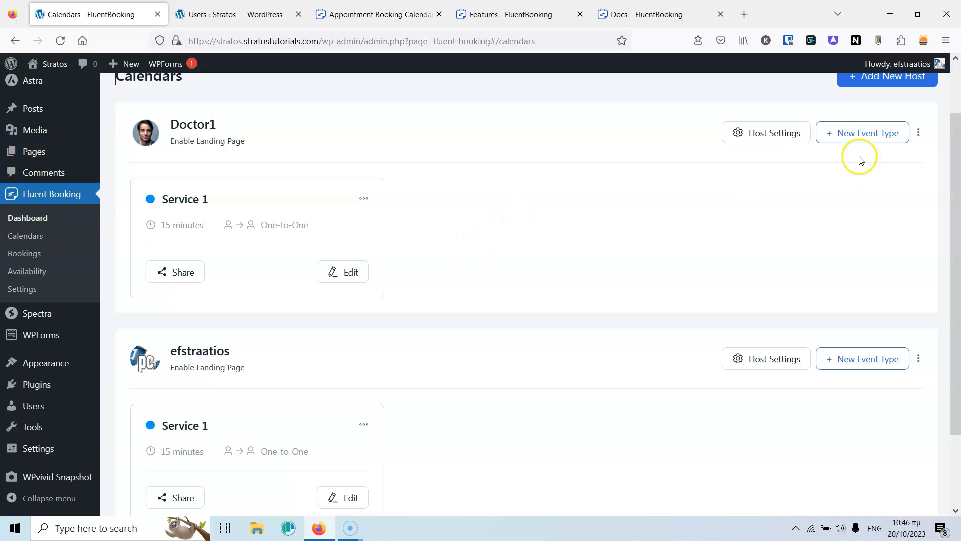
{"action": "left_click", "coordinate": [876, 133]}
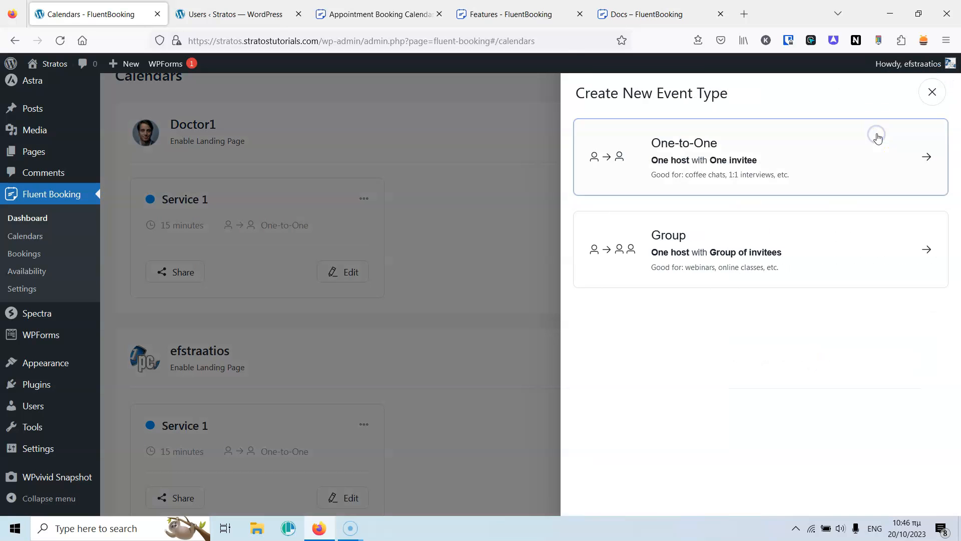
{"action": "left_click", "coordinate": [702, 243]}
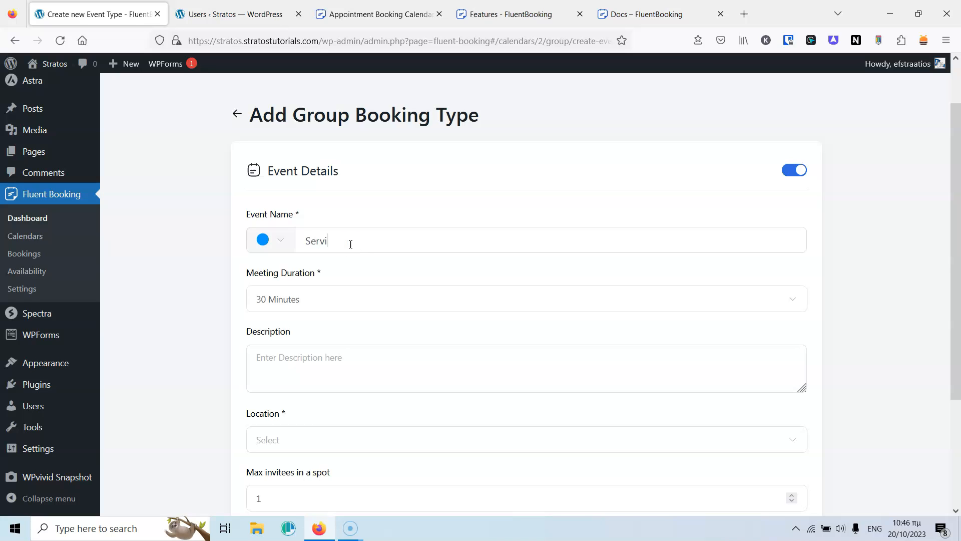
{"action": "left_click", "coordinate": [334, 293]}
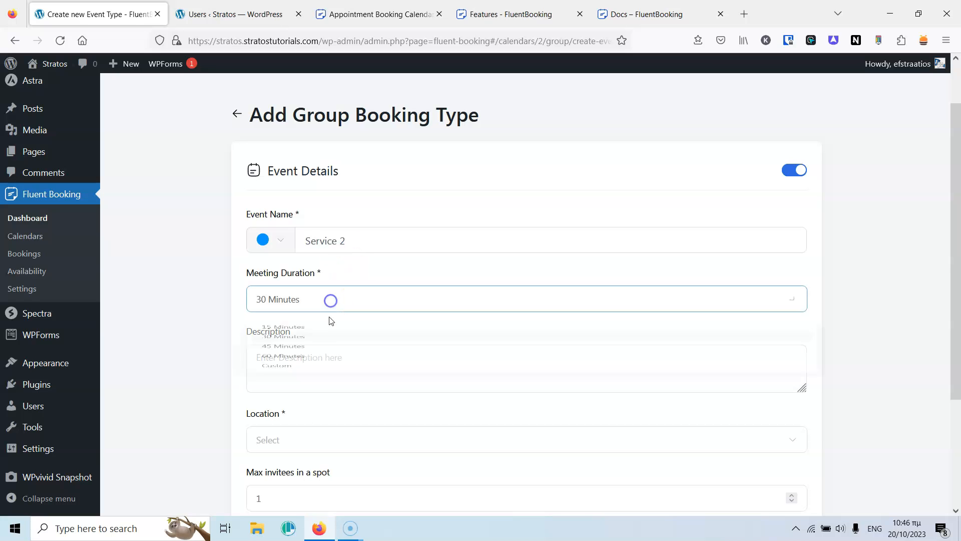
{"action": "left_click", "coordinate": [308, 376]}
{"action": "left_click", "coordinate": [299, 367]}
{"action": "type", "text": "Presentation"}
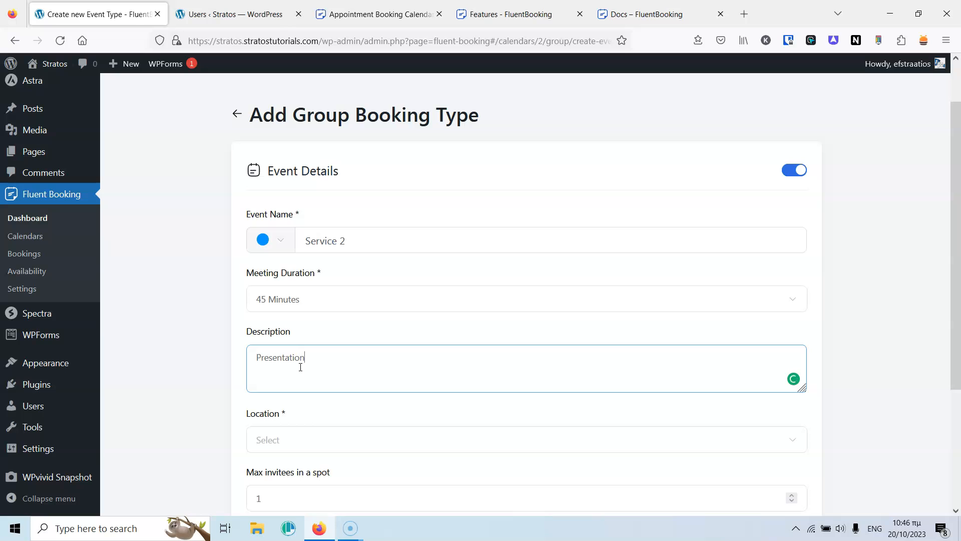
Add an Online Meeting location with its link displayed on the booking page.
{"action": "left_click", "coordinate": [307, 445]}
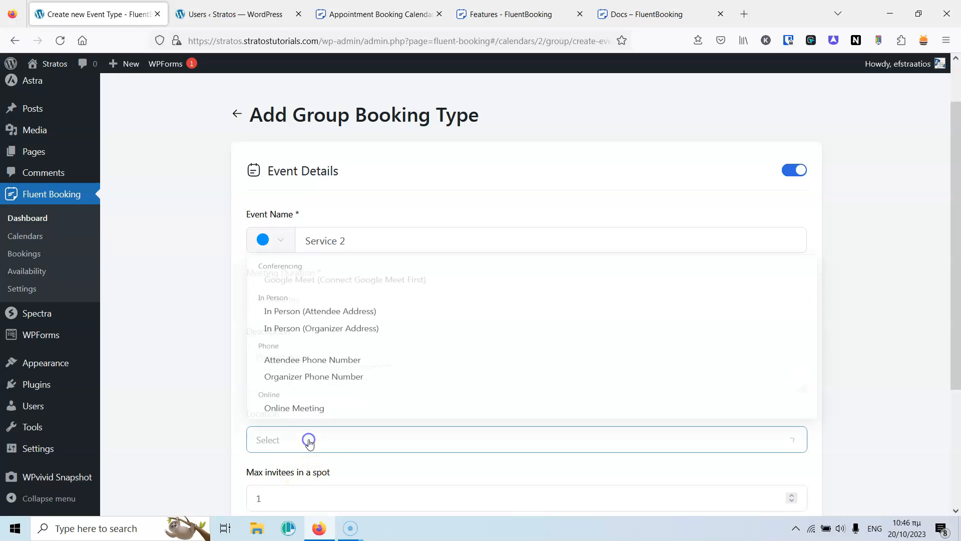
{"action": "left_click", "coordinate": [324, 408]}
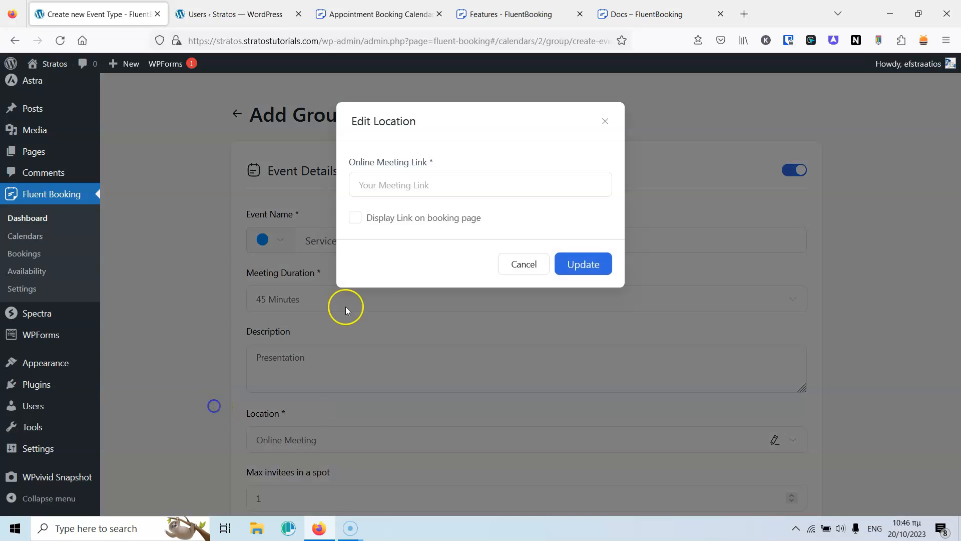
{"action": "left_click", "coordinate": [457, 185]}
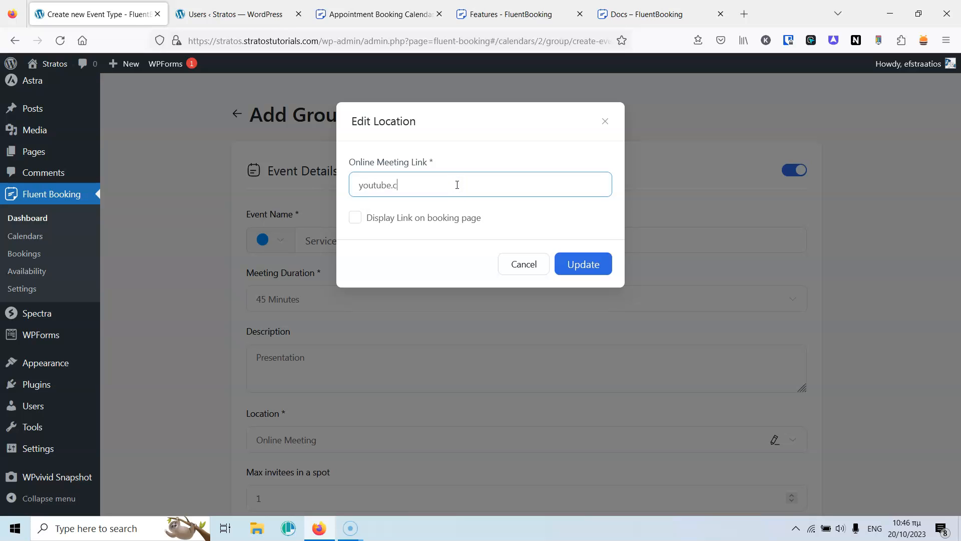
{"action": "left_click", "coordinate": [373, 219]}
{"action": "left_click", "coordinate": [577, 265]}
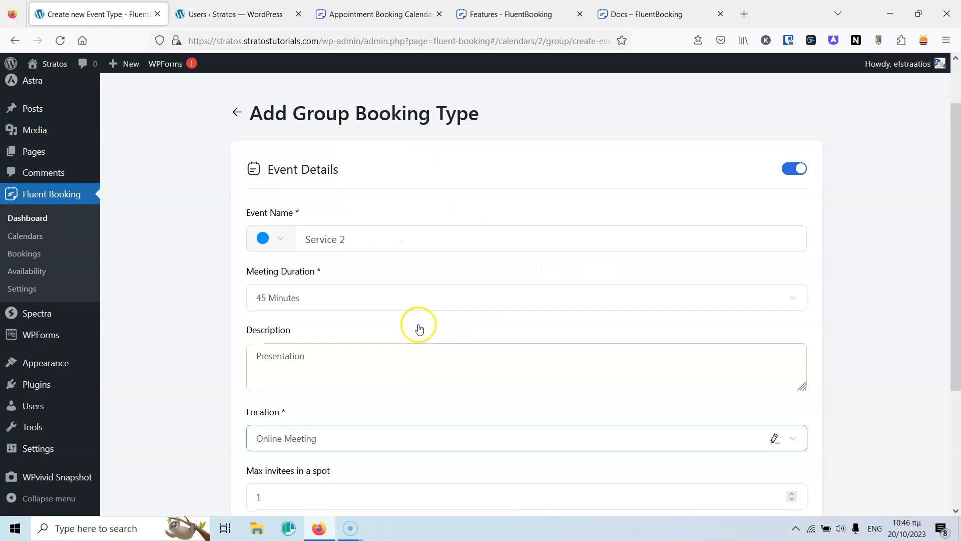
Allow 5 invitees with remaining spots shown, create and save Service 2, then return to calendars.
{"action": "scroll", "coordinate": [351, 326], "scroll_direction": "down", "scroll_amount": 3}
{"action": "left_click_drag", "start_coordinate": [307, 322], "coordinate": [221, 326]}
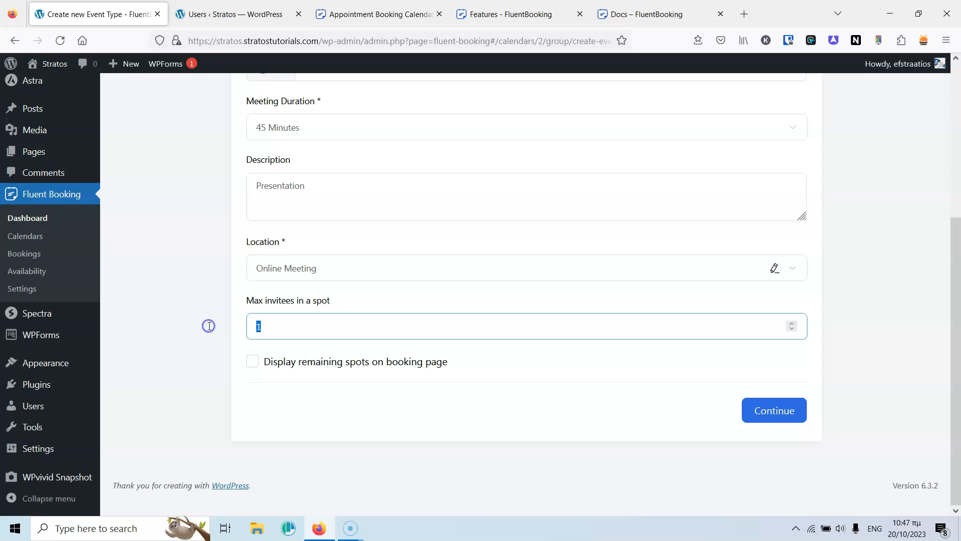
{"action": "type", "text": "5"}
{"action": "left_click", "coordinate": [253, 362]}
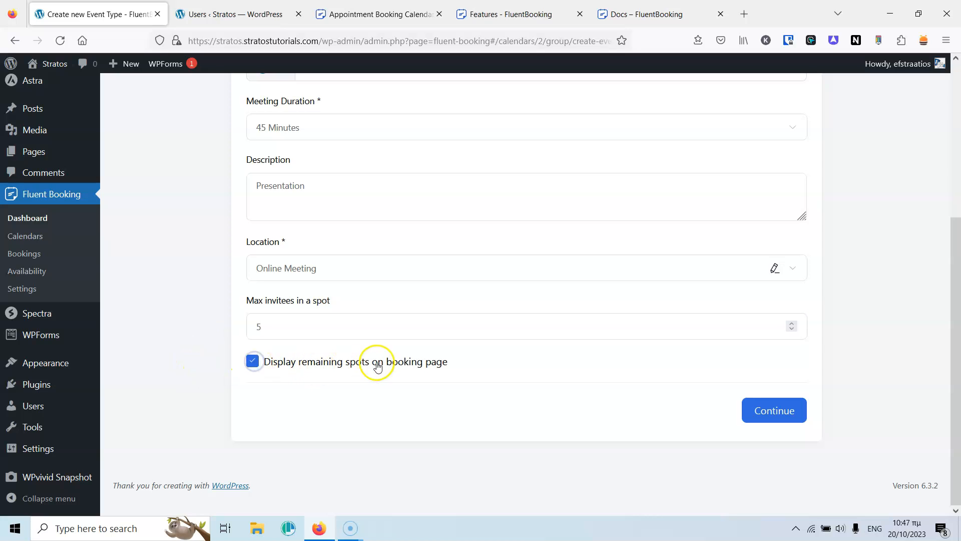
{"action": "left_click", "coordinate": [781, 412]}
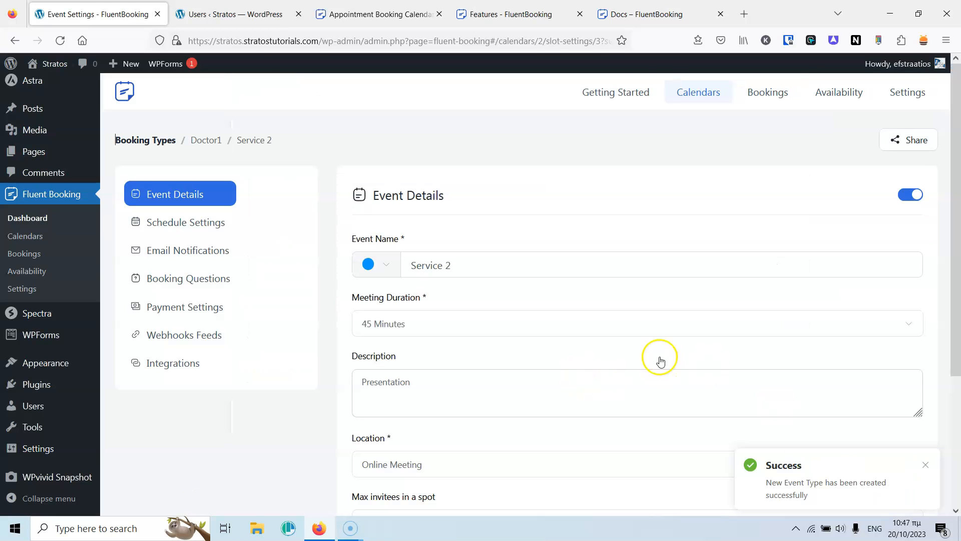
{"action": "scroll", "coordinate": [614, 339], "scroll_direction": "down", "scroll_amount": 3}
{"action": "scroll", "coordinate": [629, 389], "scroll_direction": "up", "scroll_amount": 3}
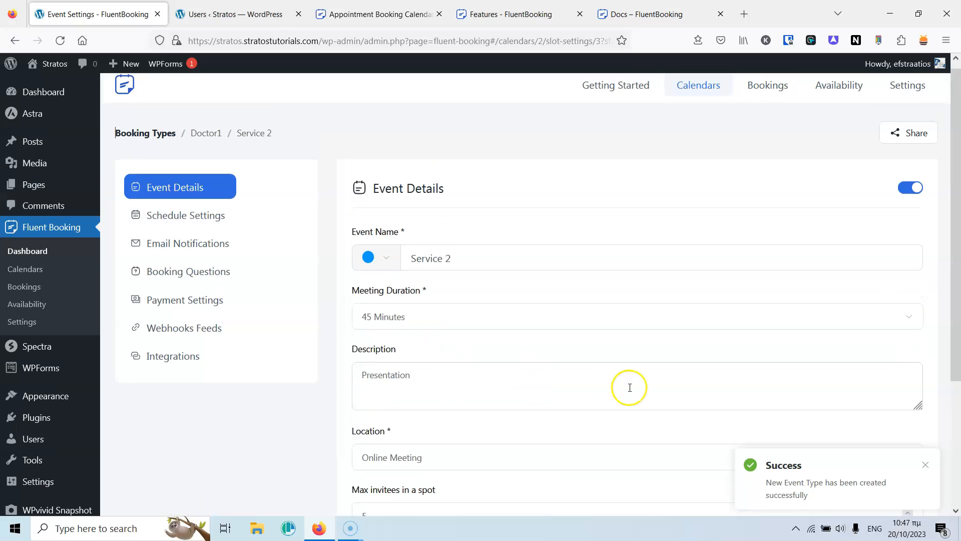
{"action": "scroll", "coordinate": [788, 365], "scroll_direction": "down", "scroll_amount": 3}
{"action": "left_click", "coordinate": [903, 427]}
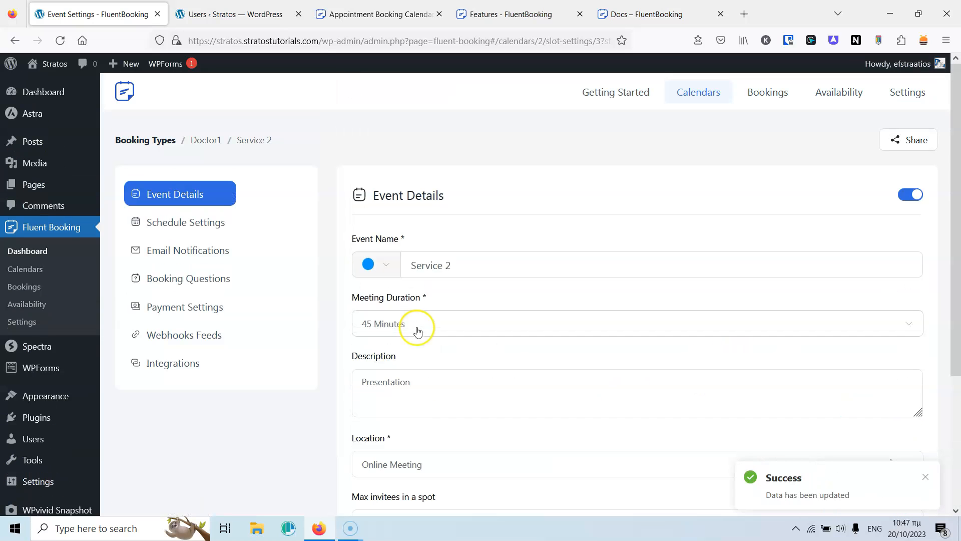
{"action": "left_click", "coordinate": [137, 149]}
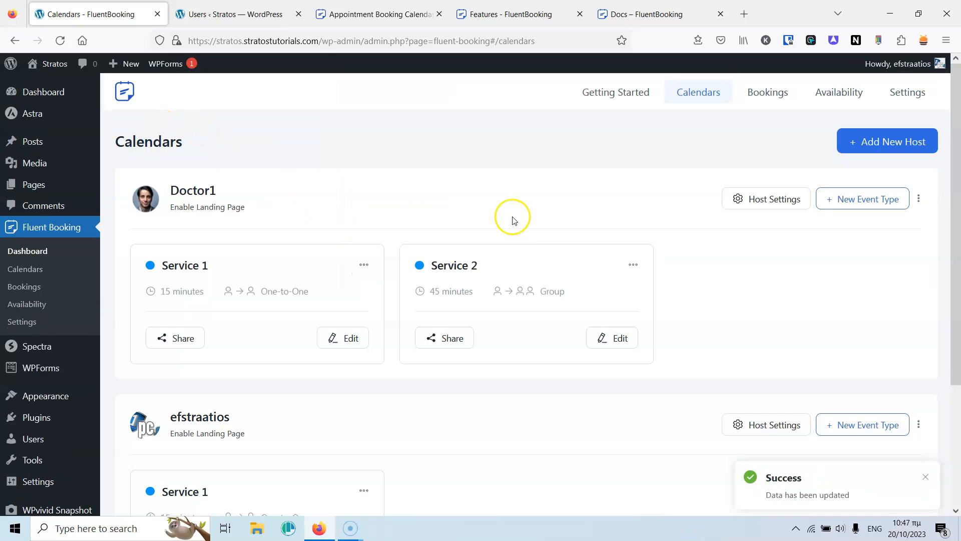
Look through the options menus of Doctor1's calendar and Service 2 without changing anything.
{"action": "scroll", "coordinate": [371, 271], "scroll_direction": "down", "scroll_amount": 2}
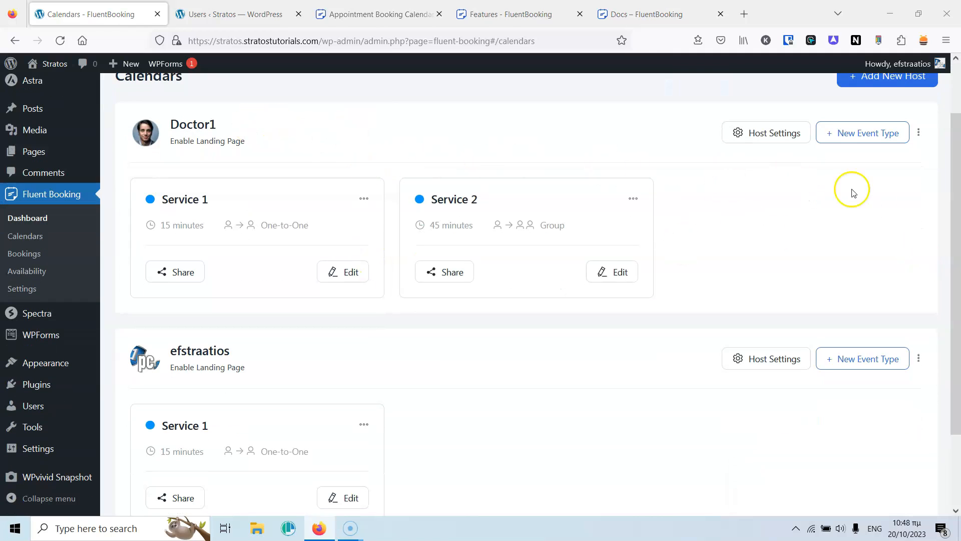
{"action": "left_click", "coordinate": [918, 134]}
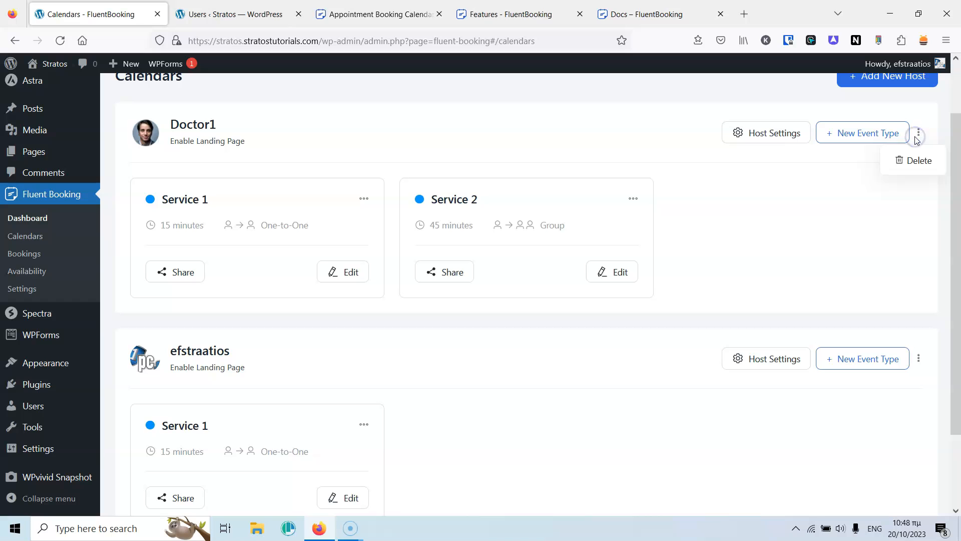
{"action": "left_click", "coordinate": [801, 210]}
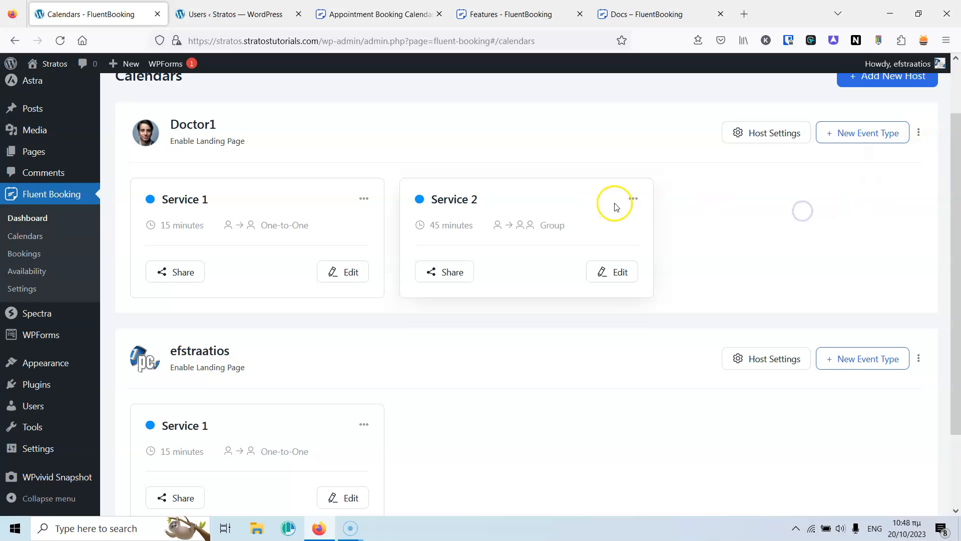
{"action": "left_click", "coordinate": [633, 198]}
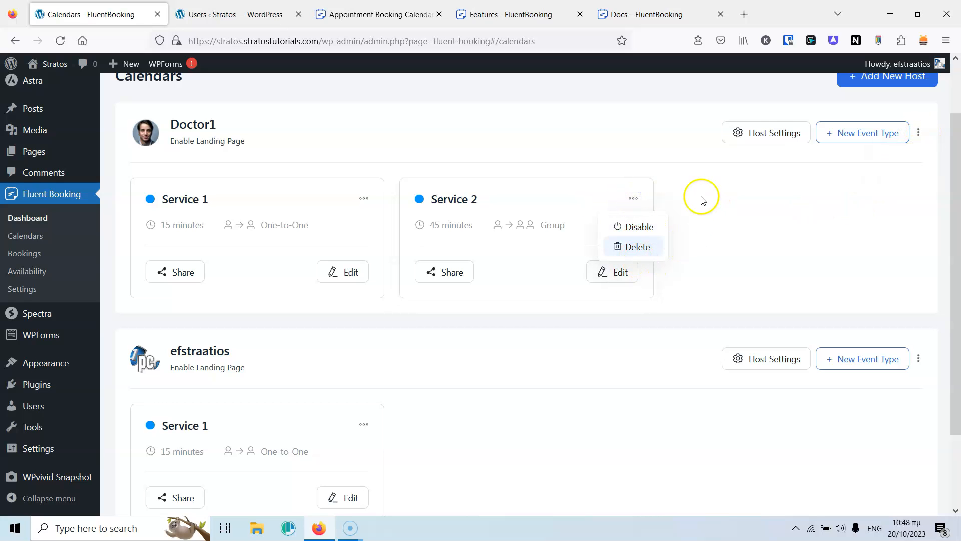
{"action": "left_click", "coordinate": [703, 200]}
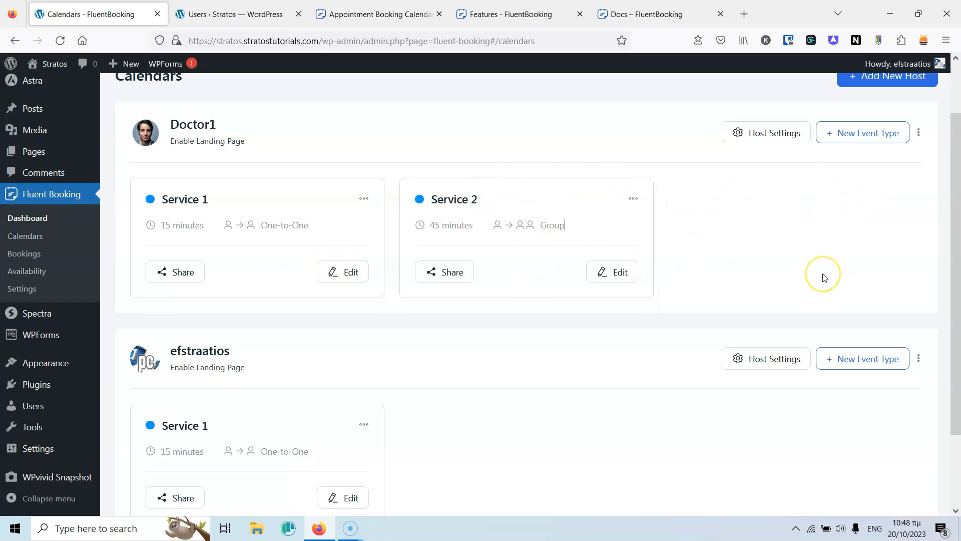
Delete the admin user's calendar and confirm the deletion.
{"action": "left_click", "coordinate": [918, 358]}
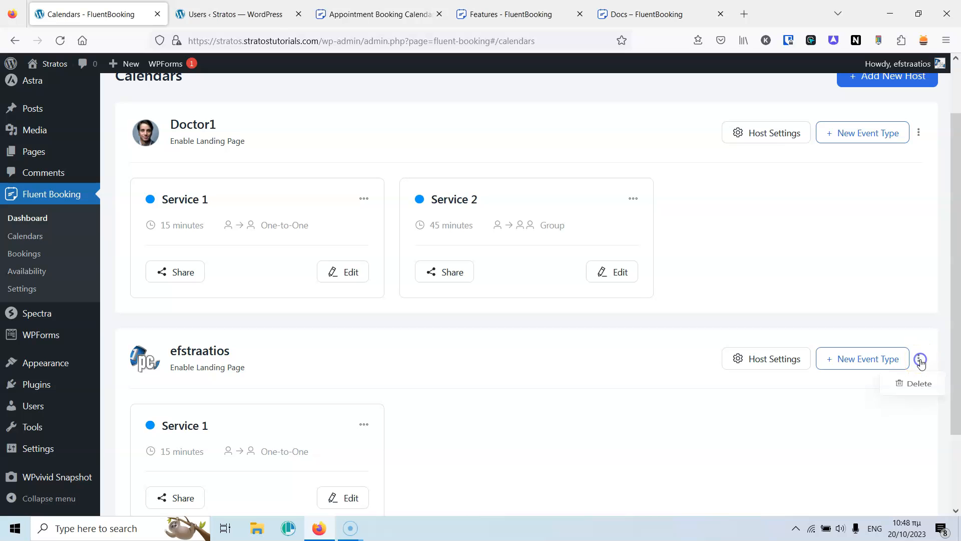
{"action": "left_click", "coordinate": [914, 389]}
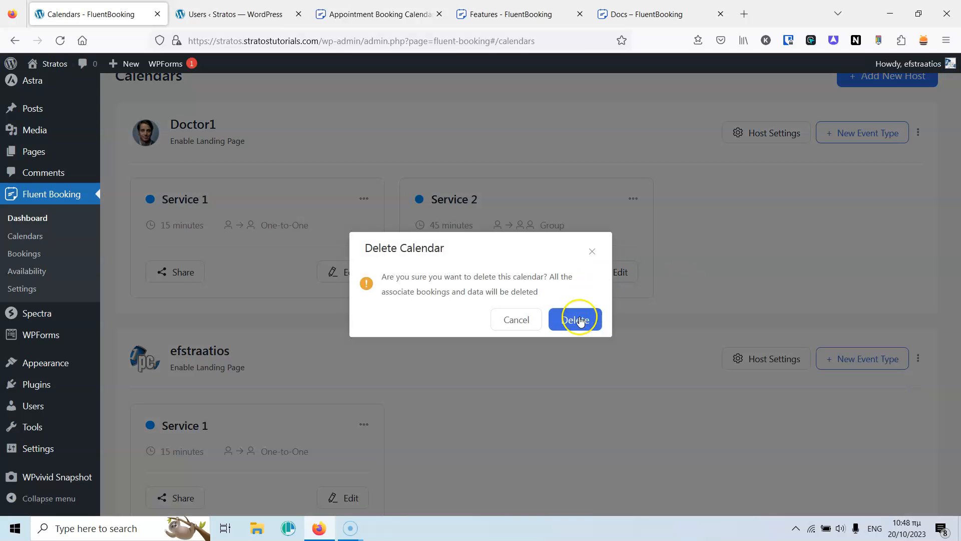
{"action": "left_click", "coordinate": [576, 319]}
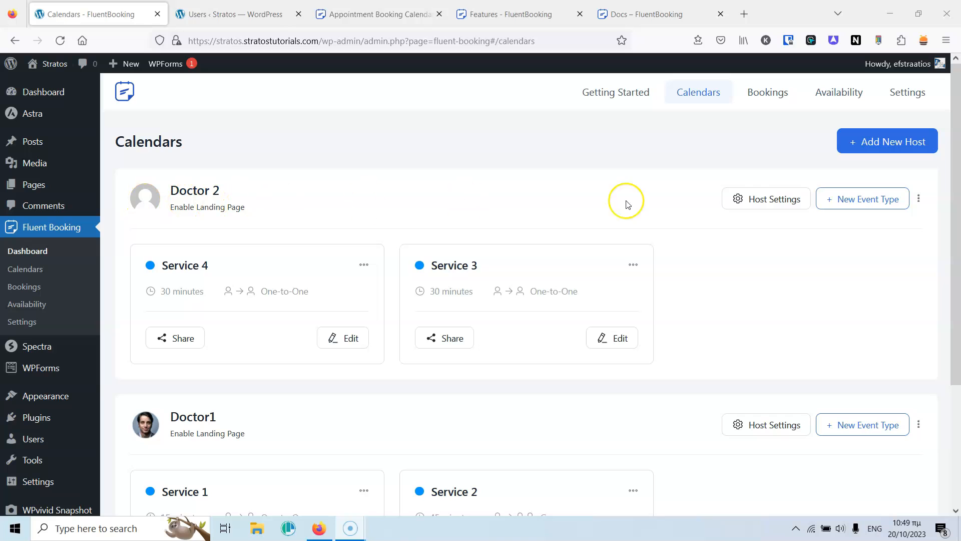
Set the woman's photo from the media library as Doctor 2's avatar and save the settings.
{"action": "left_click", "coordinate": [766, 198]}
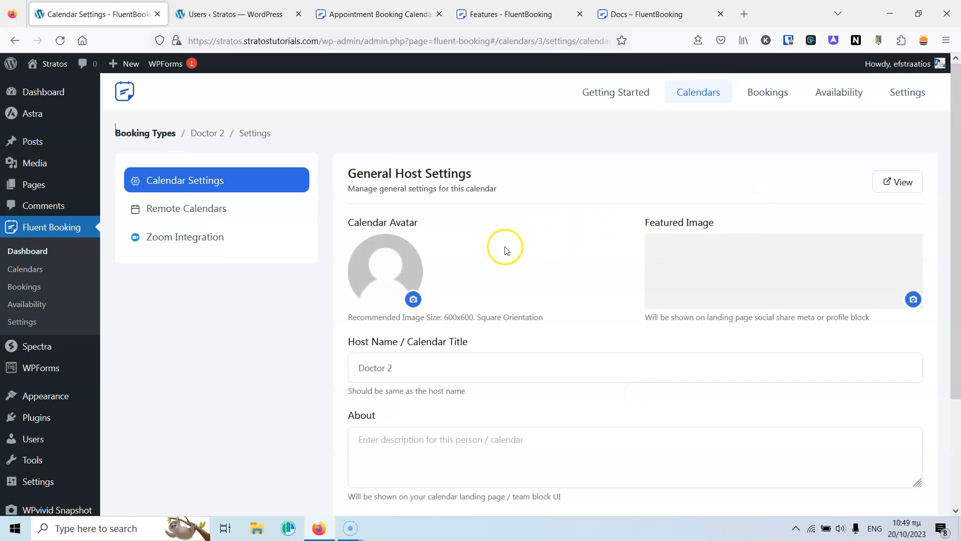
{"action": "scroll", "coordinate": [408, 215], "scroll_direction": "down", "scroll_amount": 3}
{"action": "left_click", "coordinate": [414, 168]}
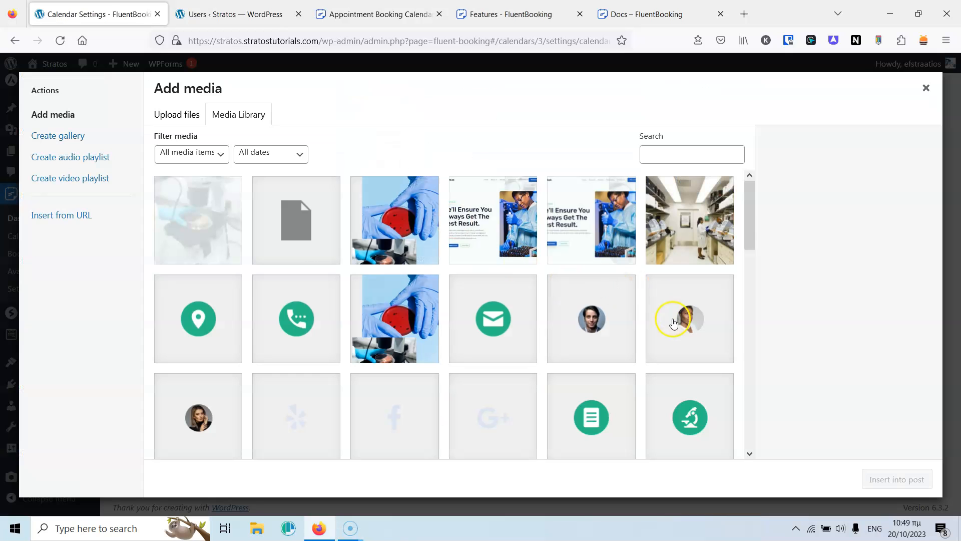
{"action": "left_click", "coordinate": [681, 325]}
{"action": "left_click", "coordinate": [883, 479]}
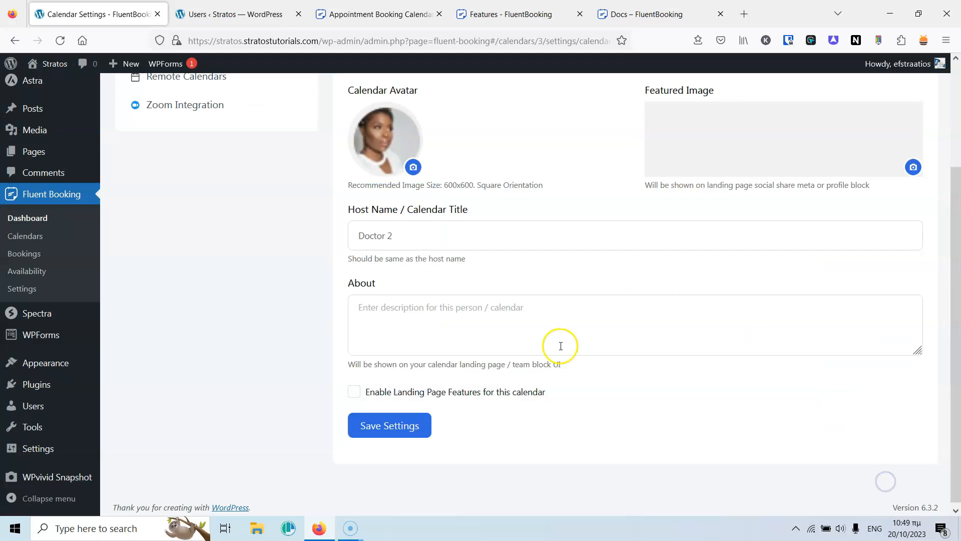
{"action": "left_click", "coordinate": [397, 425]}
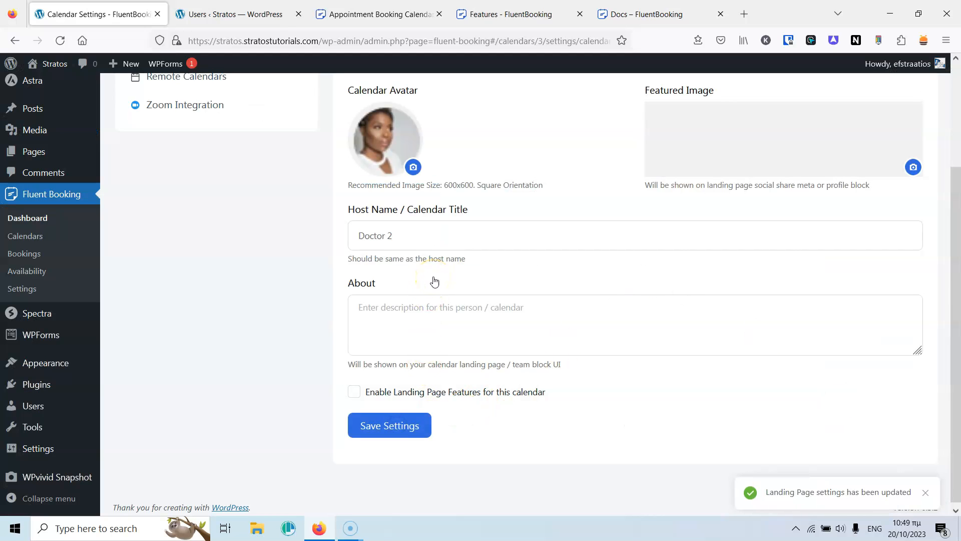
Return to the calendars list to check Doctor 2's updated calendar.
{"action": "scroll", "coordinate": [352, 283], "scroll_direction": "up", "scroll_amount": 3}
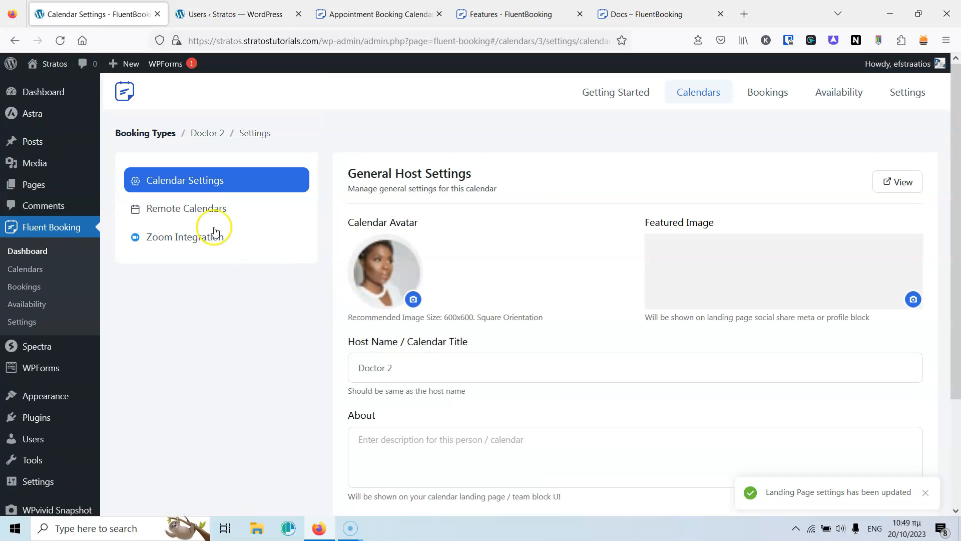
{"action": "left_click", "coordinate": [156, 135]}
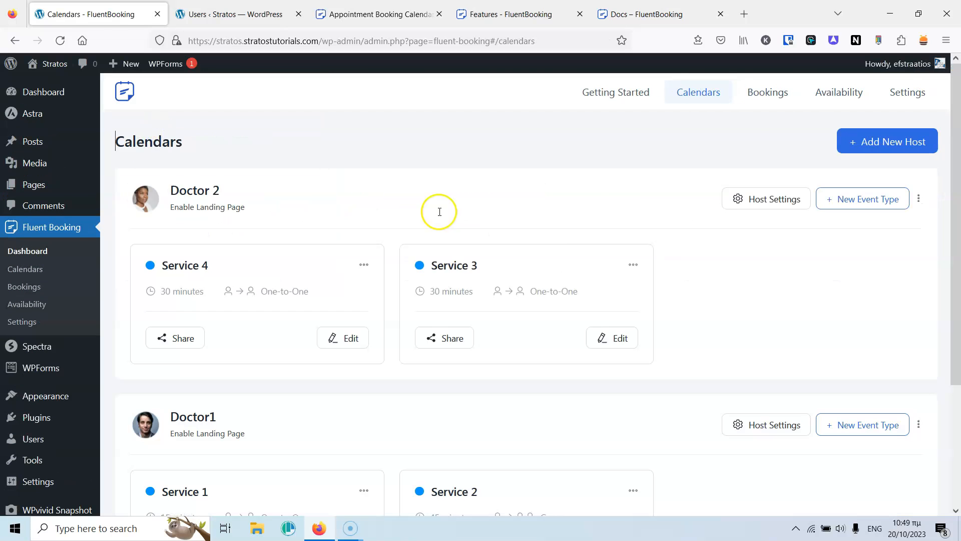
{"action": "scroll", "coordinate": [617, 205], "scroll_direction": "down", "scroll_amount": 3}
{"action": "scroll", "coordinate": [619, 205], "scroll_direction": "up", "scroll_amount": 3}
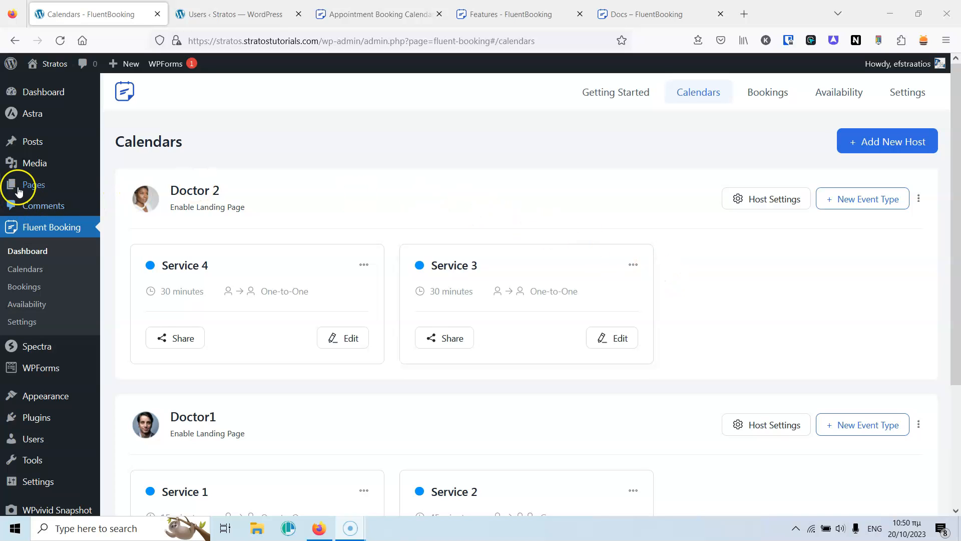
Create a new page in another tab and title it 'Test'.
{"action": "mouse_move", "coordinate": [93, 186]}
{"action": "middle_click", "coordinate": [131, 204]}
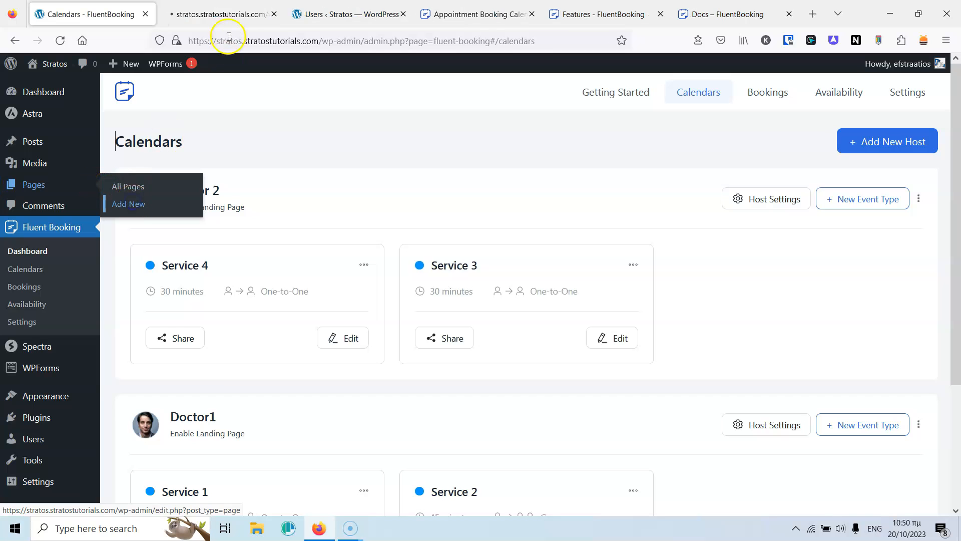
{"action": "left_click", "coordinate": [221, 15]}
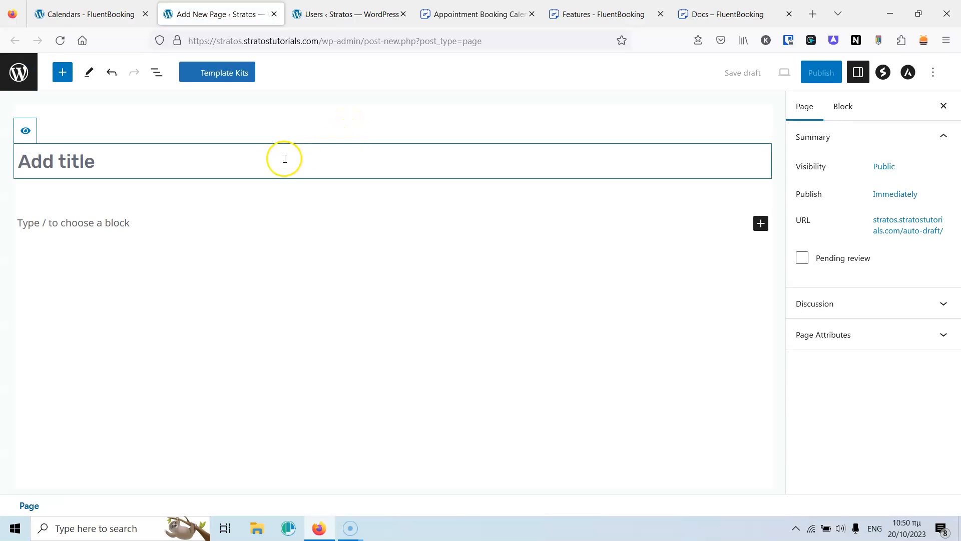
{"action": "type", "text": "Test"}
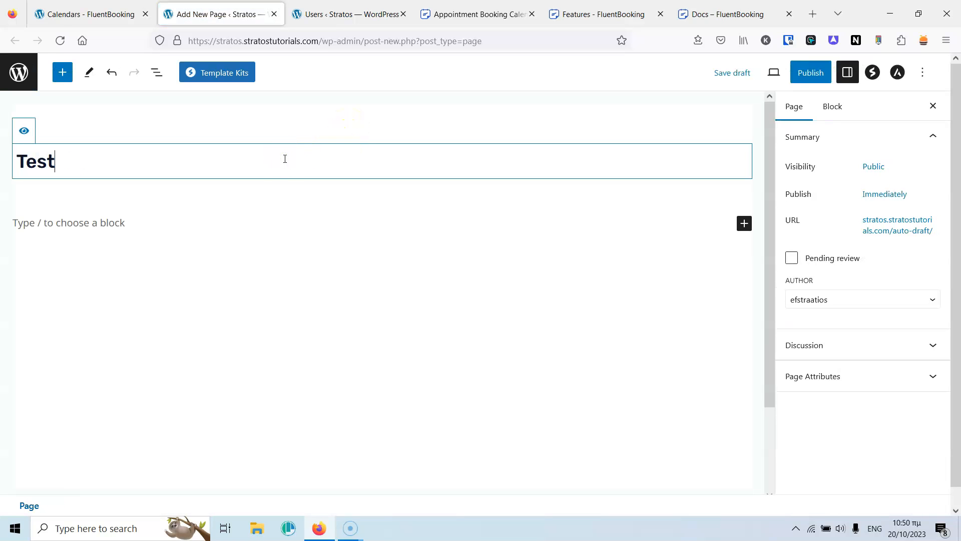
Insert a Fluent Booking block below the title and show its slot list.
{"action": "left_click", "coordinate": [730, 222]}
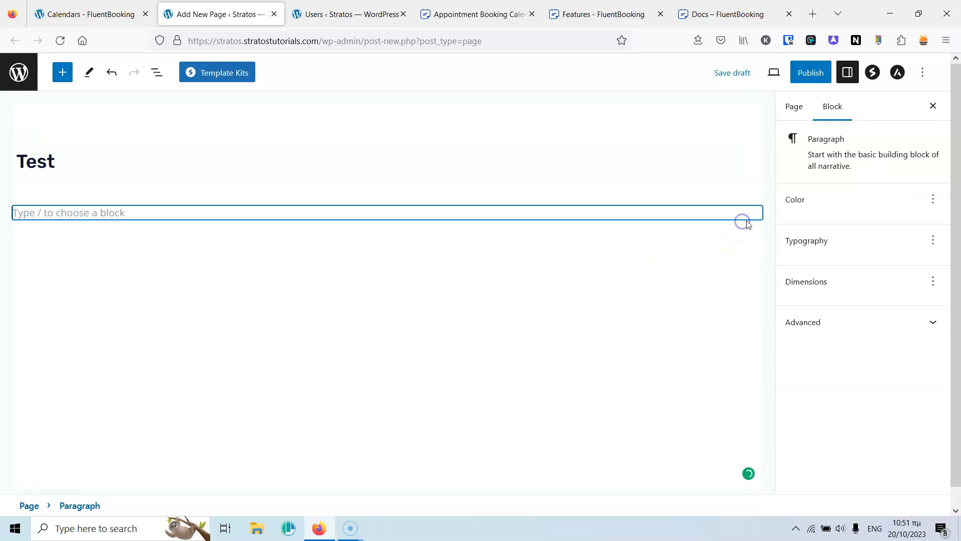
{"action": "left_click", "coordinate": [755, 214]}
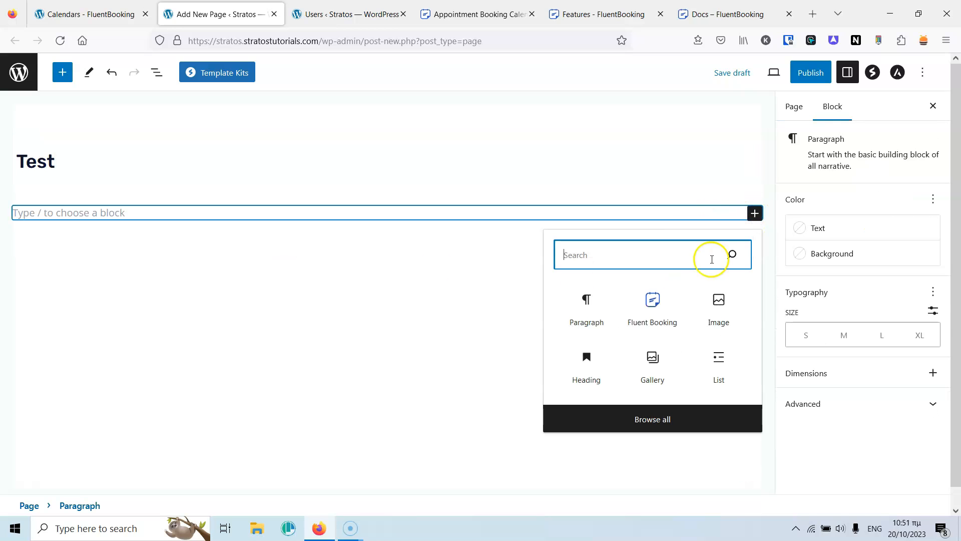
{"action": "left_click", "coordinate": [653, 303]}
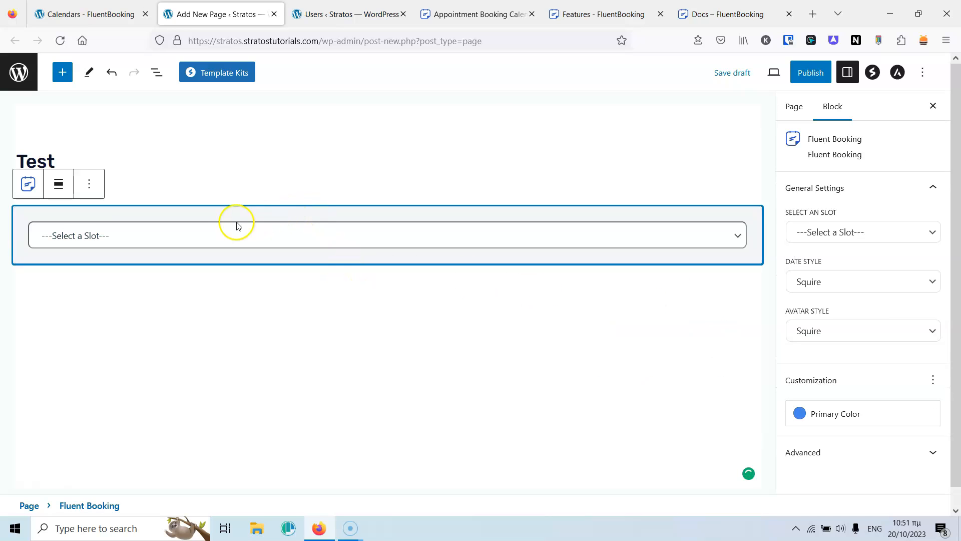
{"action": "left_click", "coordinate": [198, 239]}
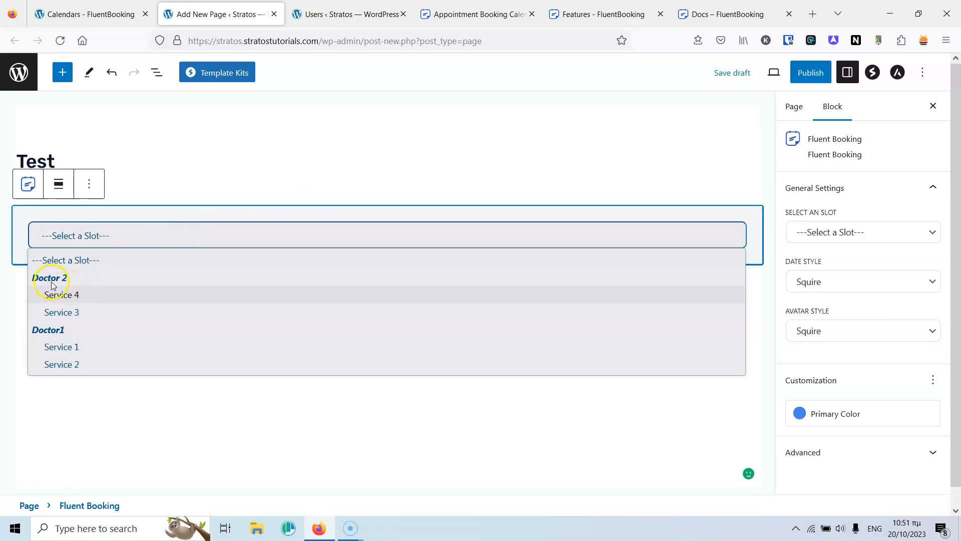
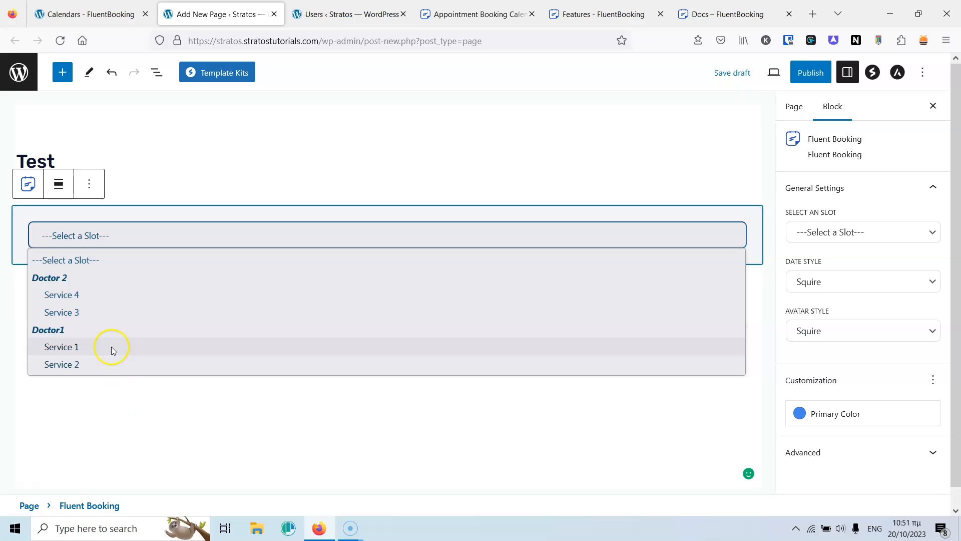
Set the booking block to Doctor1's Service 1, then open the block inserter below it.
{"action": "left_click", "coordinate": [85, 346]}
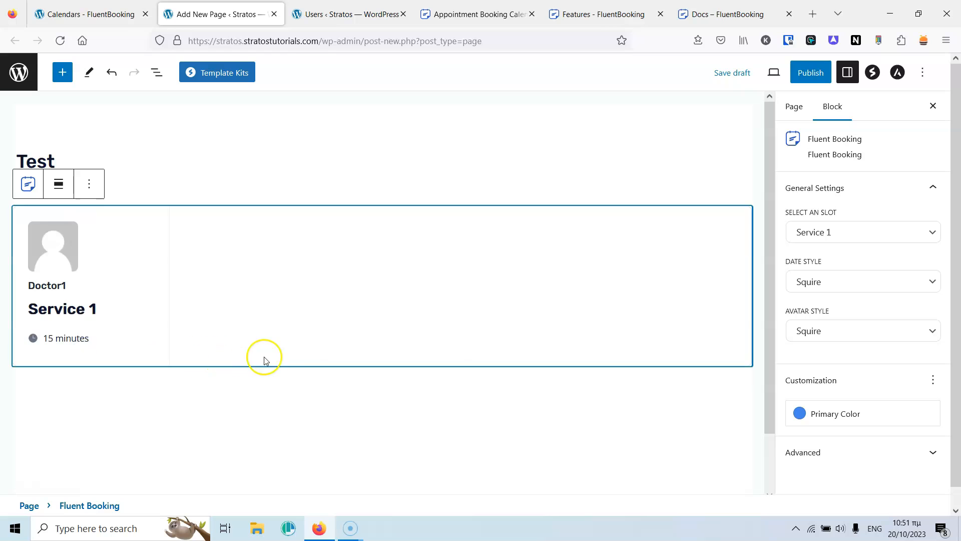
{"action": "scroll", "coordinate": [375, 380], "scroll_direction": "down", "scroll_amount": 10}
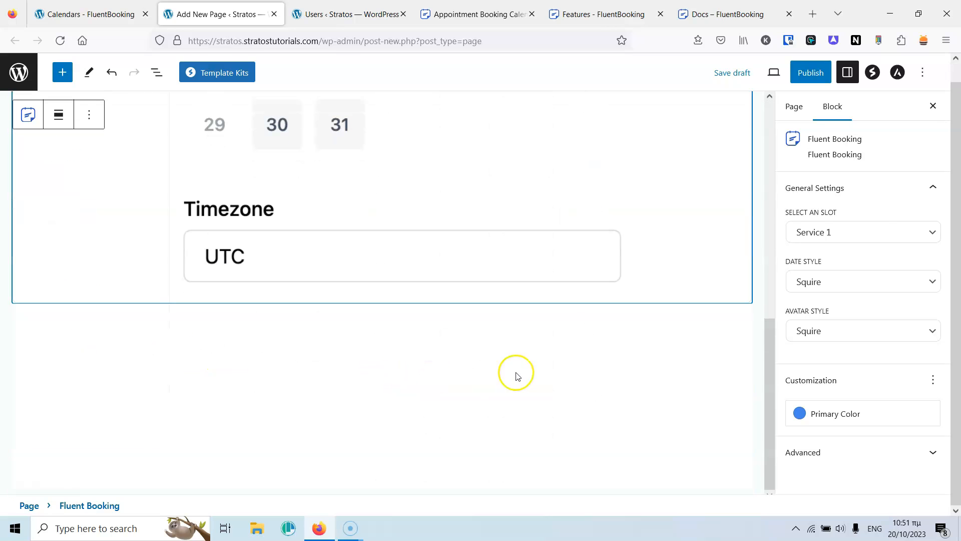
{"action": "left_click", "coordinate": [516, 372]}
{"action": "left_click", "coordinate": [743, 322]}
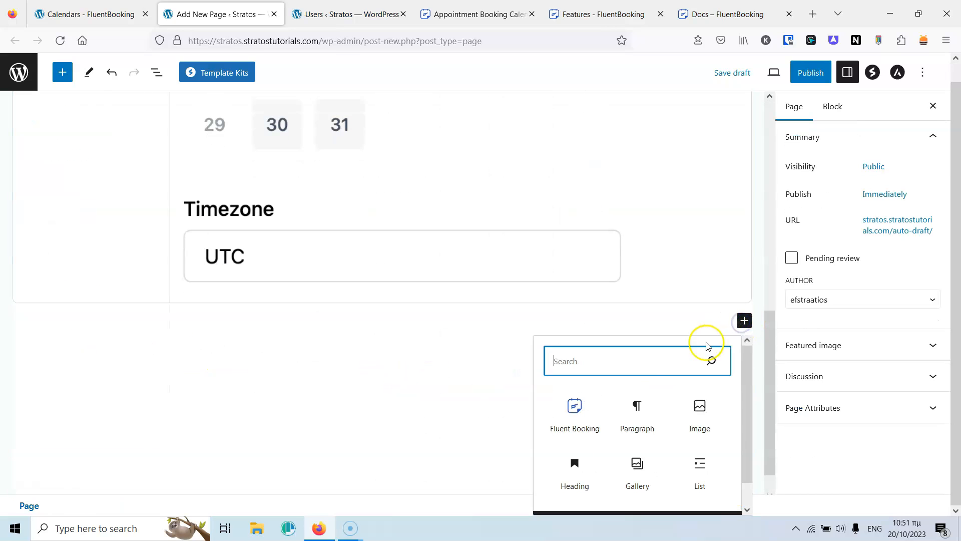
Insert a Fluent Booking block and duplicate it twice to make three new blocks.
{"action": "left_click", "coordinate": [573, 407]}
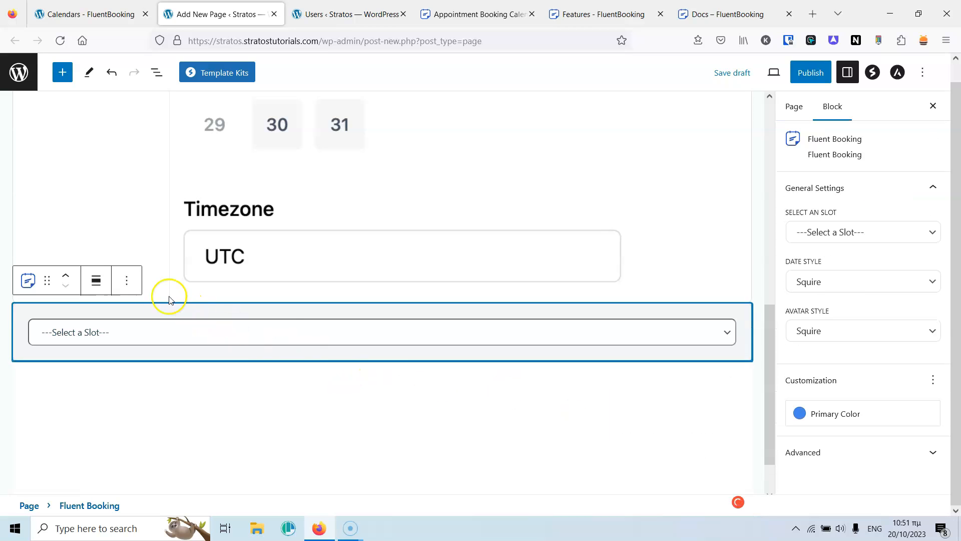
{"action": "left_click", "coordinate": [127, 280]}
{"action": "left_click", "coordinate": [149, 346]}
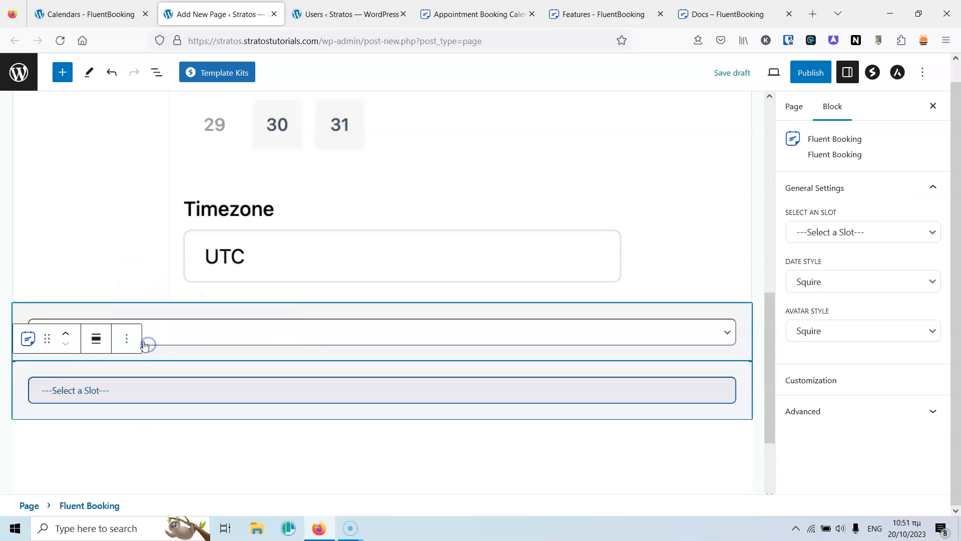
{"action": "left_click", "coordinate": [126, 338]}
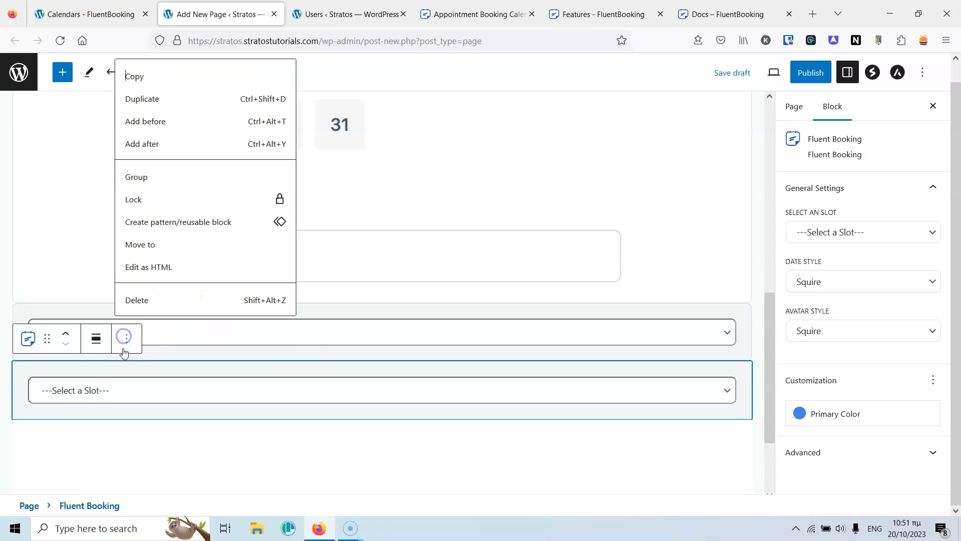
{"action": "left_click", "coordinate": [152, 98]}
Select the first new booking block and bring up its slot list.
{"action": "left_click", "coordinate": [155, 334]}
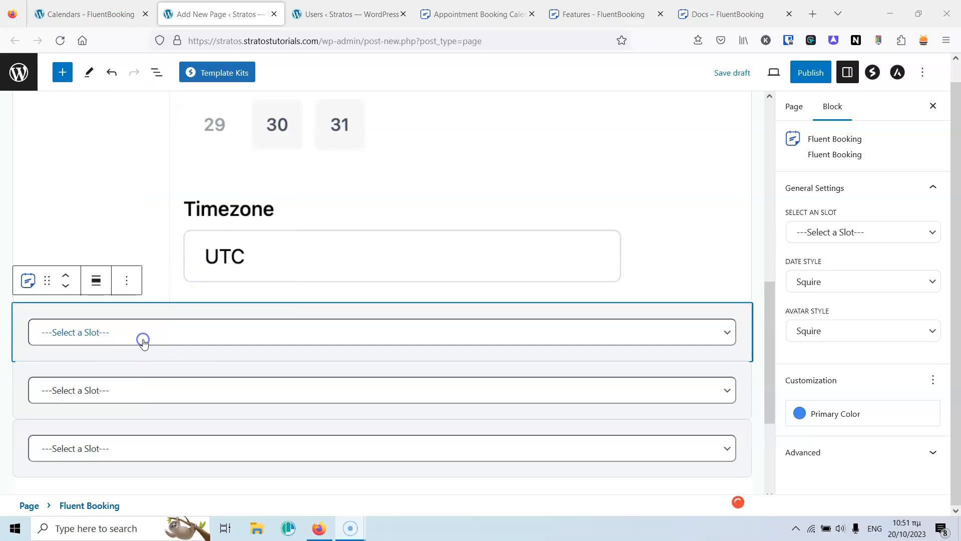
{"action": "left_click", "coordinate": [145, 337]}
{"action": "left_click", "coordinate": [145, 335]}
{"action": "left_click", "coordinate": [146, 334]}
{"action": "left_click", "coordinate": [145, 334]}
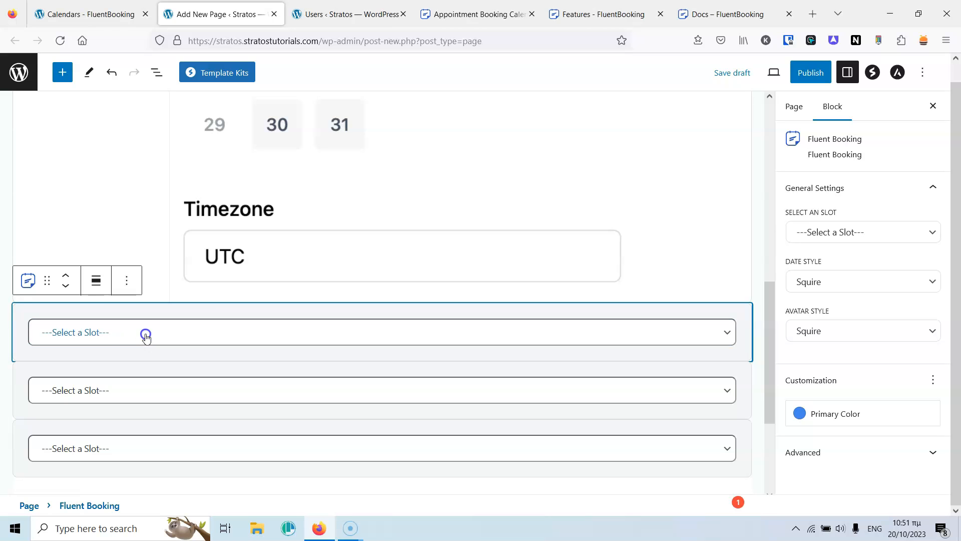
{"action": "left_click", "coordinate": [145, 334]}
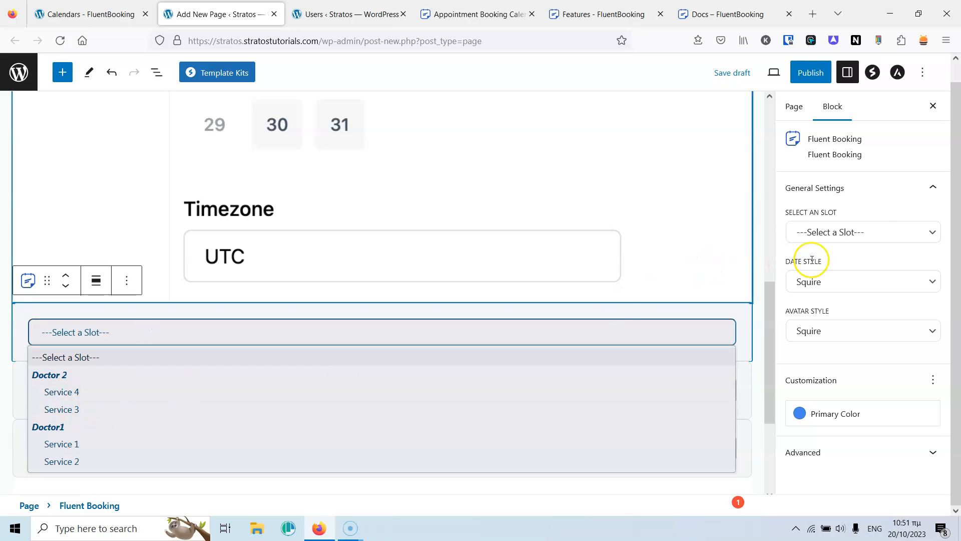
Assign Doctor1's Service 2 and Doctor 2's Service 3 to the first two new blocks.
{"action": "left_click", "coordinate": [859, 232]}
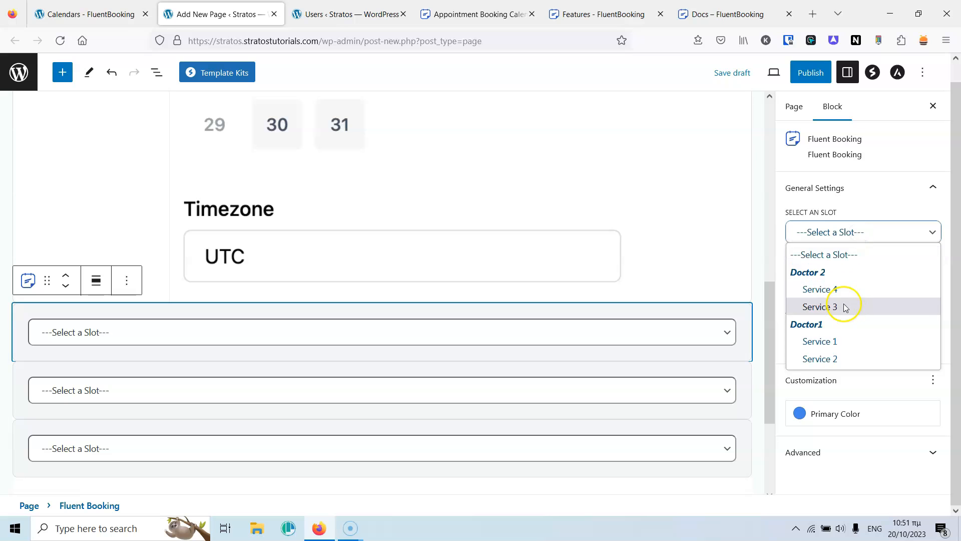
{"action": "left_click", "coordinate": [836, 358]}
{"action": "scroll", "coordinate": [674, 363], "scroll_direction": "down", "scroll_amount": 12}
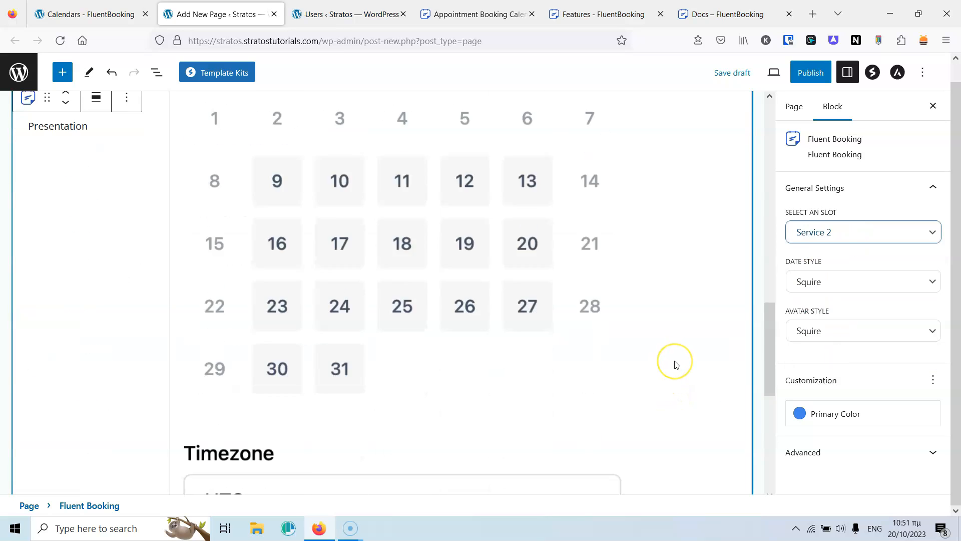
{"action": "left_click", "coordinate": [671, 216]}
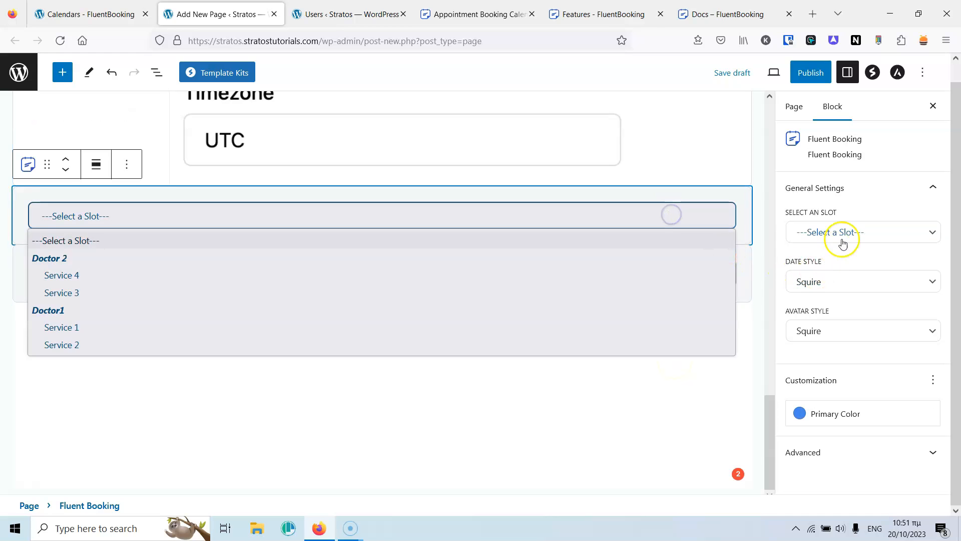
{"action": "left_click", "coordinate": [841, 233]}
{"action": "left_click", "coordinate": [834, 307]}
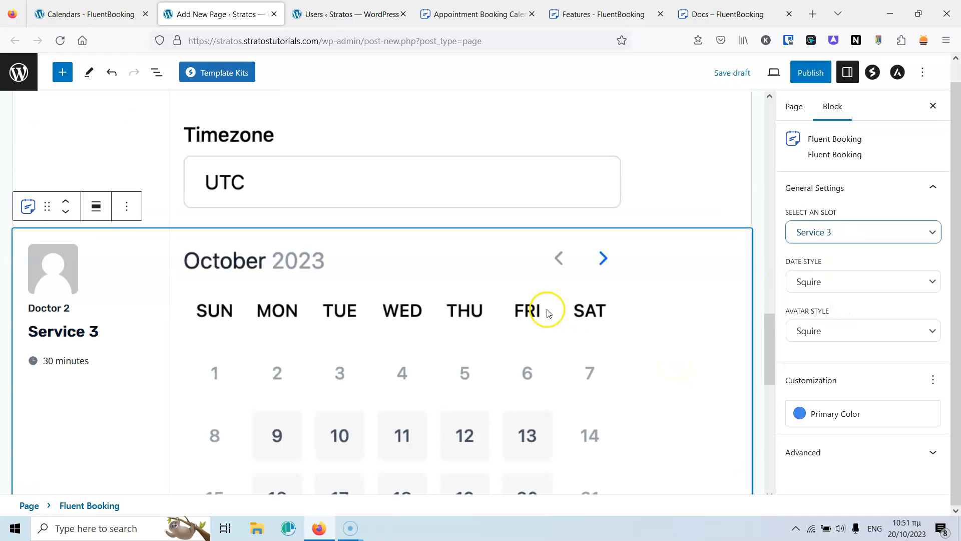
{"action": "scroll", "coordinate": [547, 311], "scroll_direction": "down", "scroll_amount": 10}
Assign Doctor 2's Service 4 to the third block and reselect the Service 1 block.
{"action": "left_click", "coordinate": [560, 276]}
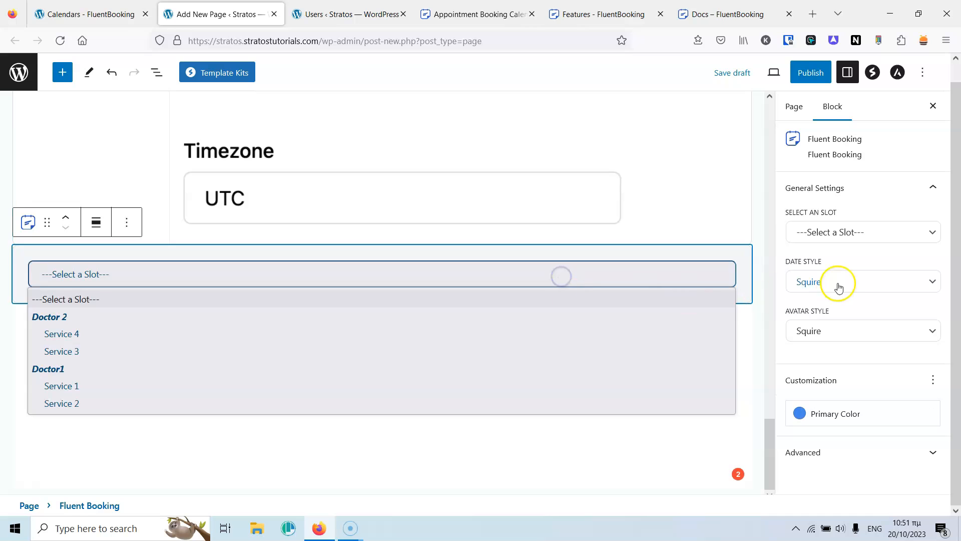
{"action": "left_click", "coordinate": [860, 236]}
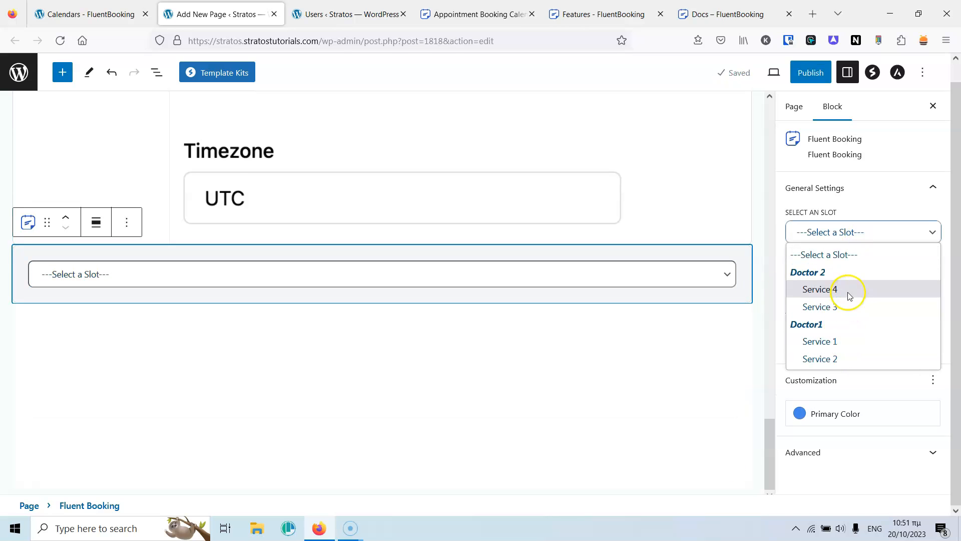
{"action": "left_click", "coordinate": [847, 290]}
{"action": "left_click", "coordinate": [657, 296]}
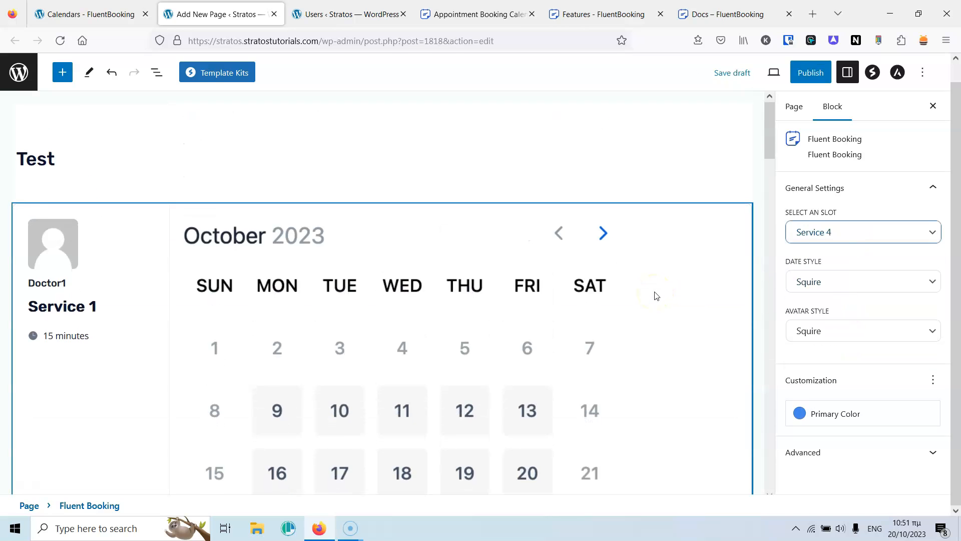
{"action": "scroll", "coordinate": [683, 281], "scroll_direction": "down", "scroll_amount": 3}
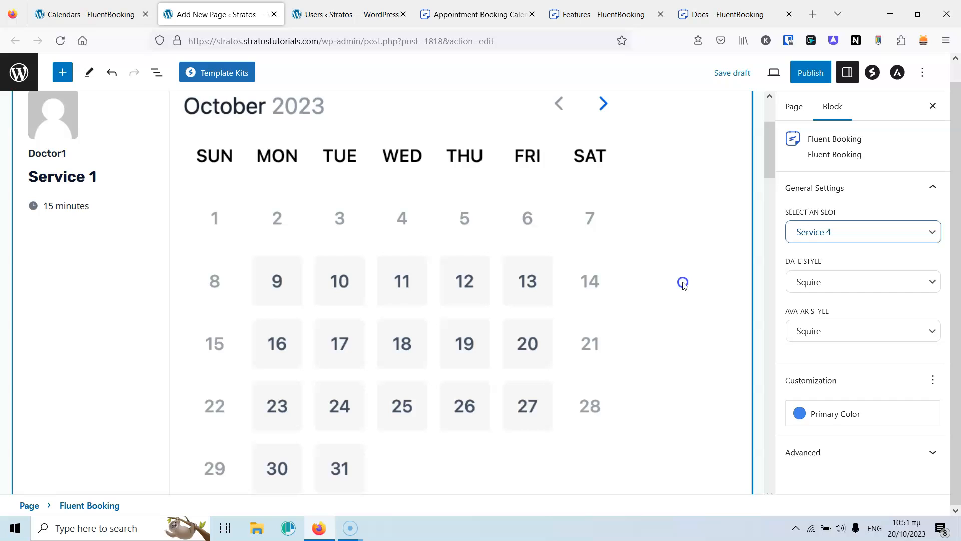
Set the Service 1 block's date style and avatar style to Rounded.
{"action": "left_click", "coordinate": [835, 283]}
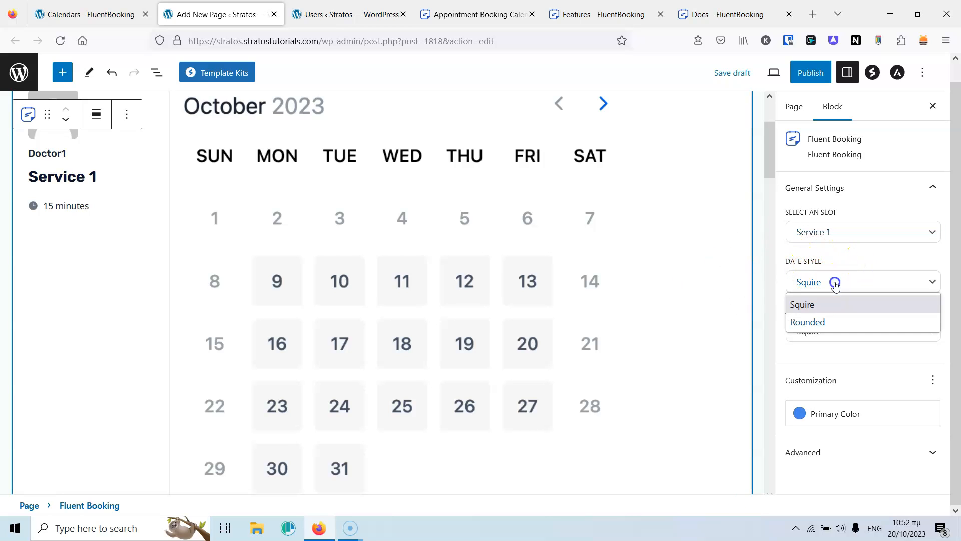
{"action": "left_click", "coordinate": [828, 323]}
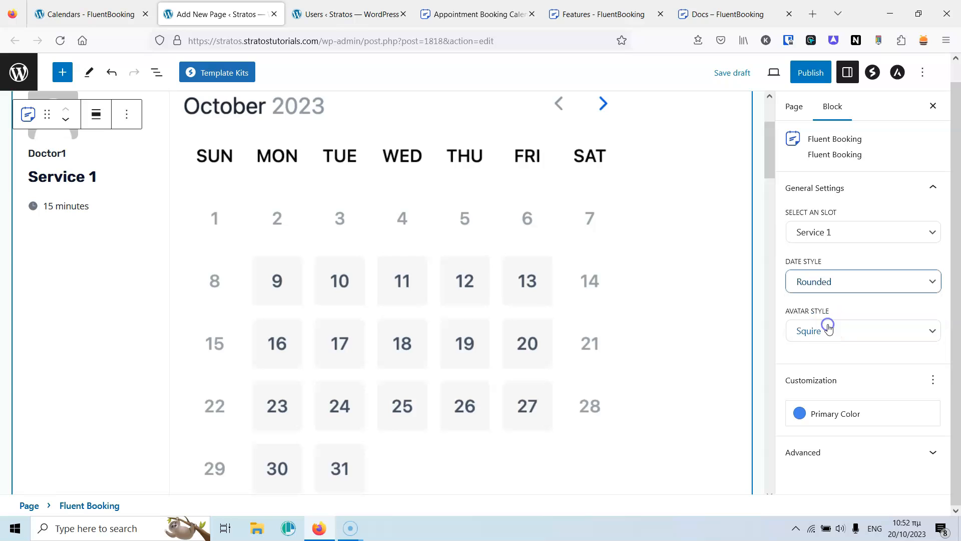
{"action": "left_click", "coordinate": [841, 283]}
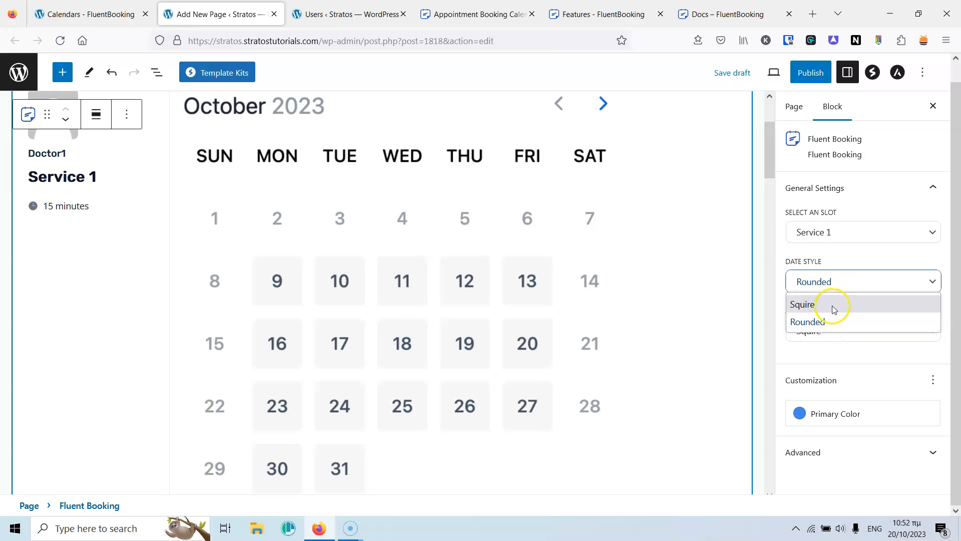
{"action": "left_click", "coordinate": [778, 282]}
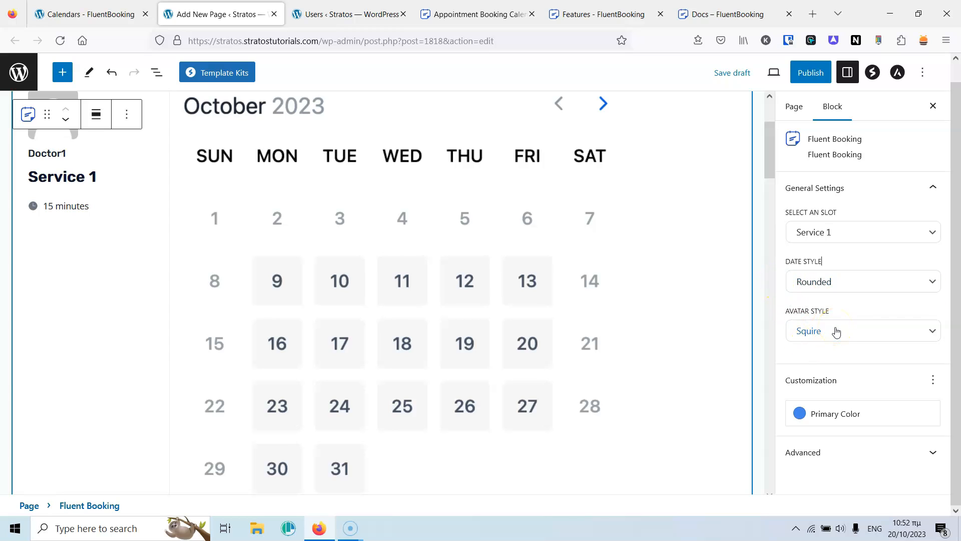
{"action": "scroll", "coordinate": [203, 183], "scroll_direction": "up", "scroll_amount": 3}
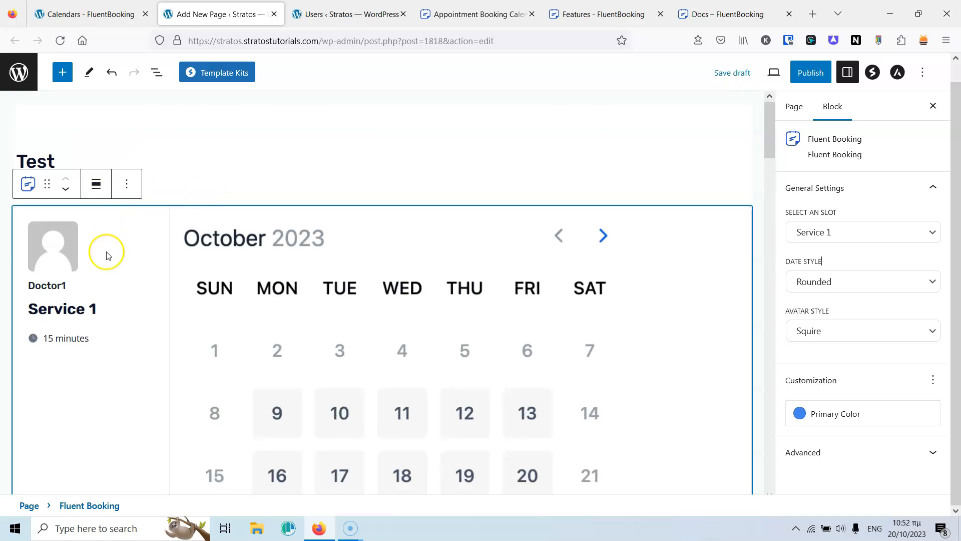
{"action": "left_click", "coordinate": [861, 328]}
{"action": "left_click", "coordinate": [820, 371]}
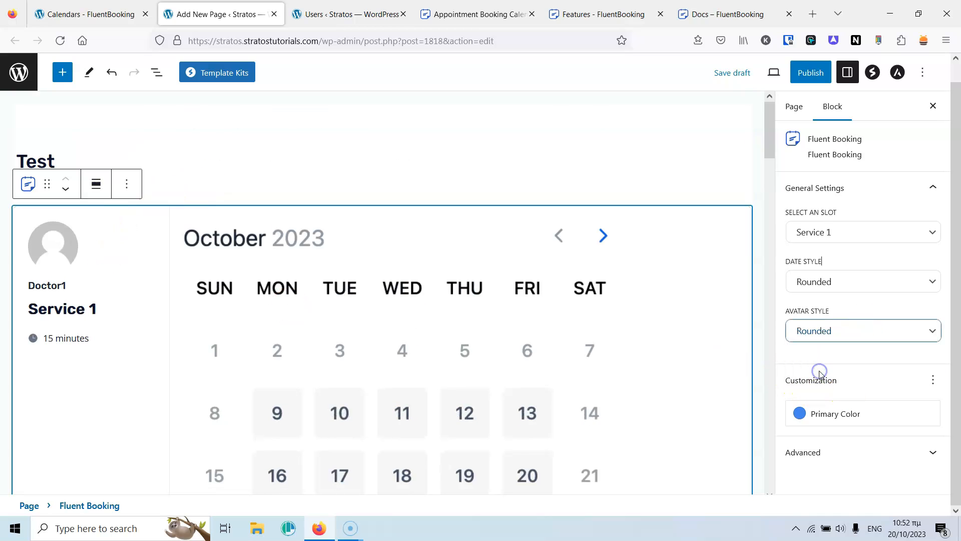
{"action": "left_click", "coordinate": [832, 330]}
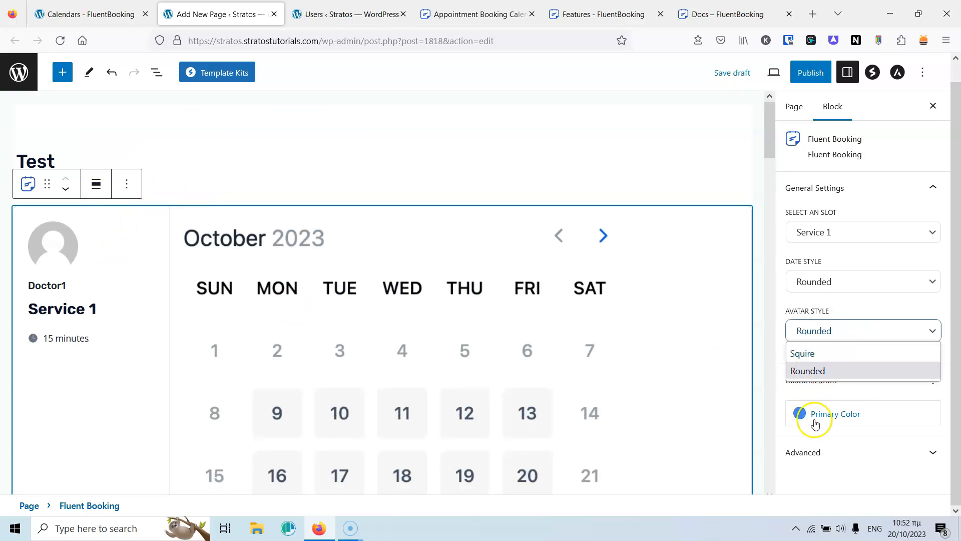
{"action": "left_click", "coordinate": [775, 388]}
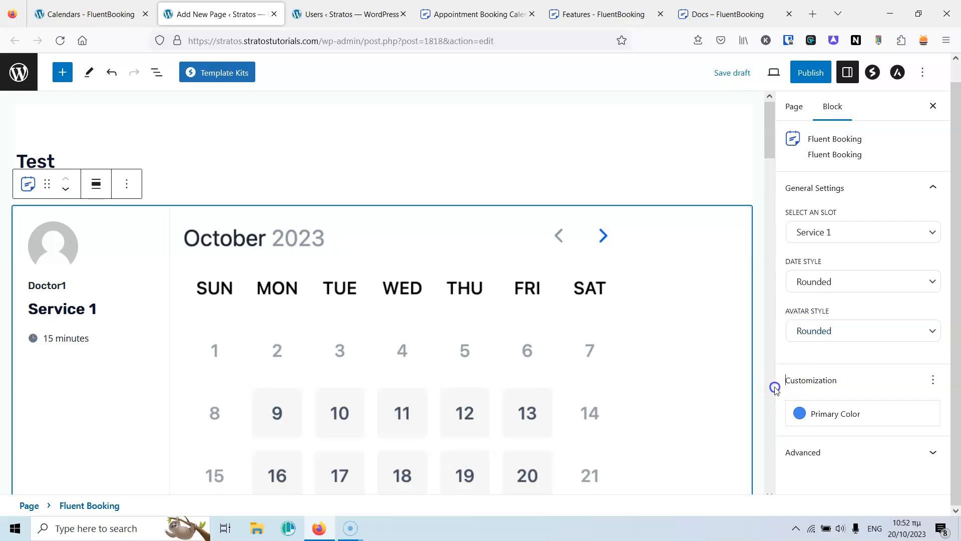
Publish the Test page and open the live page in a new private window.
{"action": "left_click", "coordinate": [822, 451]}
{"action": "scroll", "coordinate": [848, 367], "scroll_direction": "down", "scroll_amount": 1}
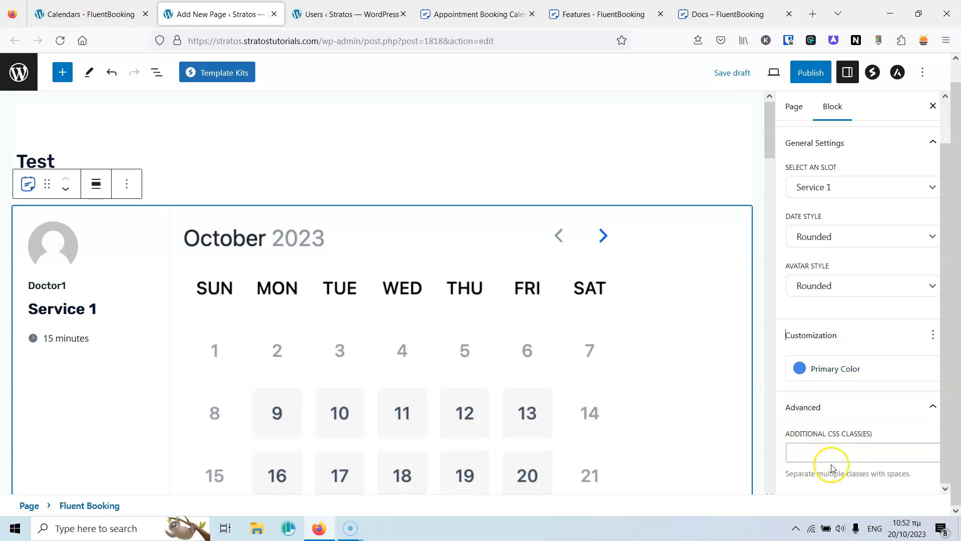
{"action": "scroll", "coordinate": [815, 361], "scroll_direction": "up", "scroll_amount": 1}
{"action": "left_click", "coordinate": [810, 76]}
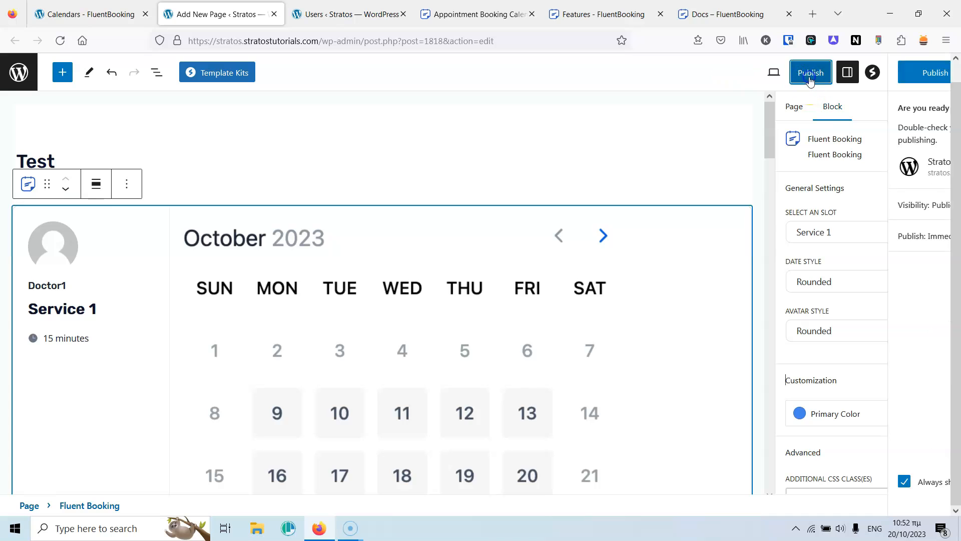
{"action": "left_click", "coordinate": [810, 76]}
{"action": "left_click", "coordinate": [196, 415]}
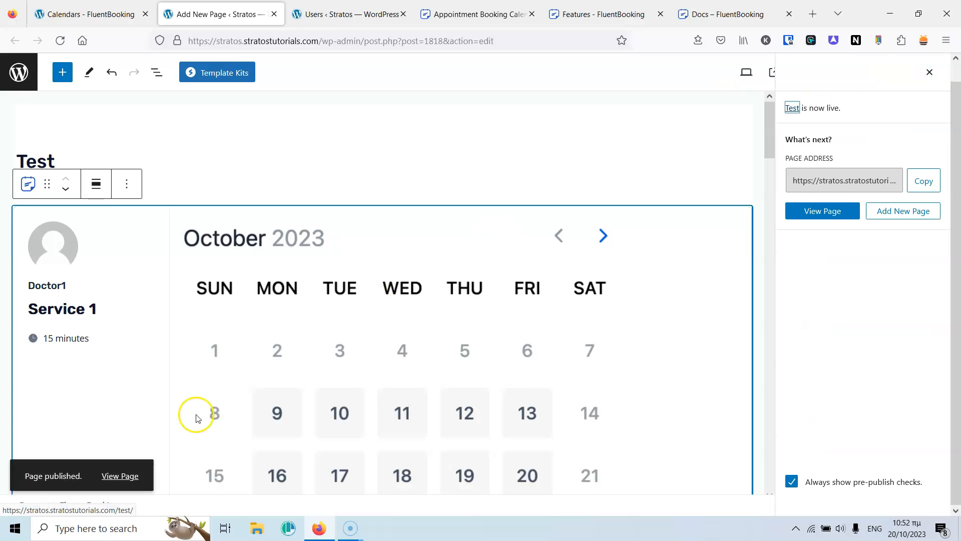
{"action": "right_click", "coordinate": [128, 476]}
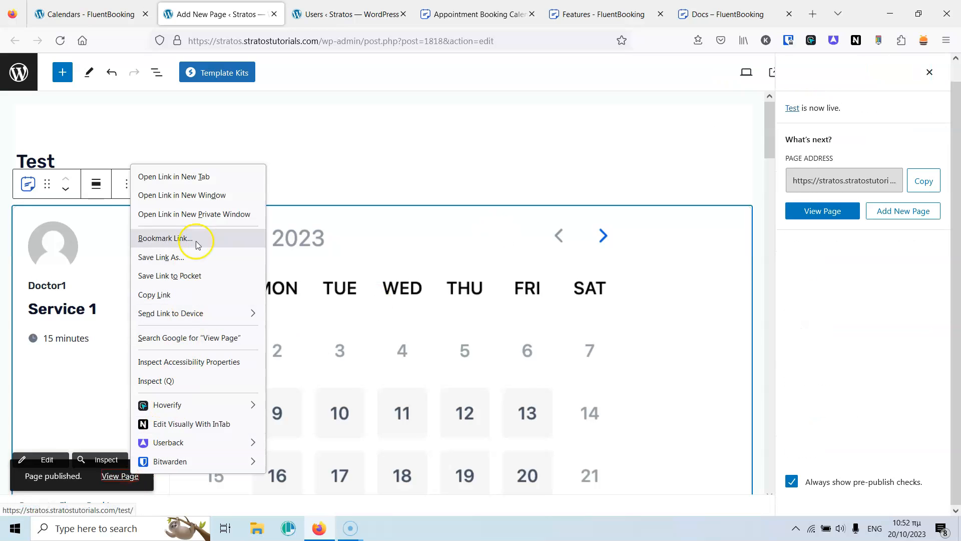
{"action": "left_click", "coordinate": [205, 214]}
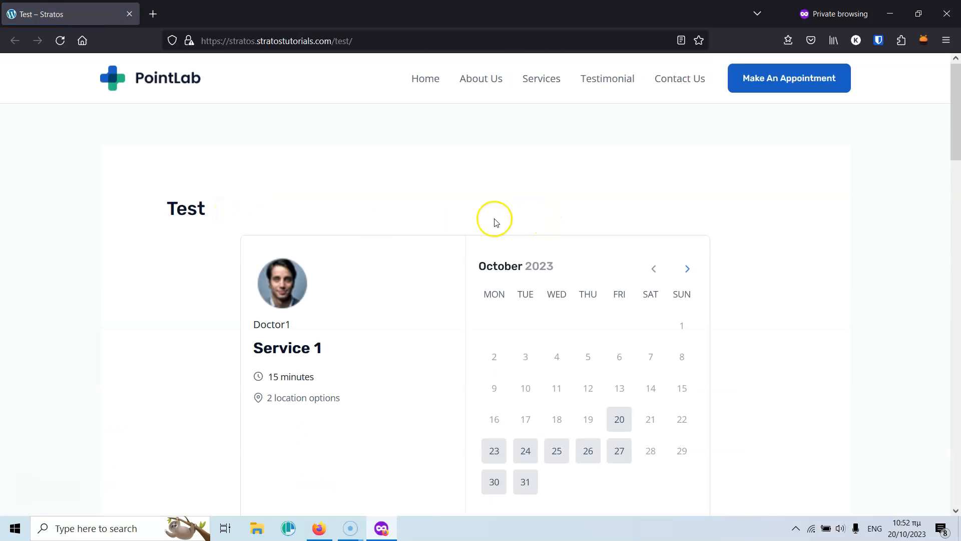
{"action": "scroll", "coordinate": [488, 240], "scroll_direction": "down", "scroll_amount": 10}
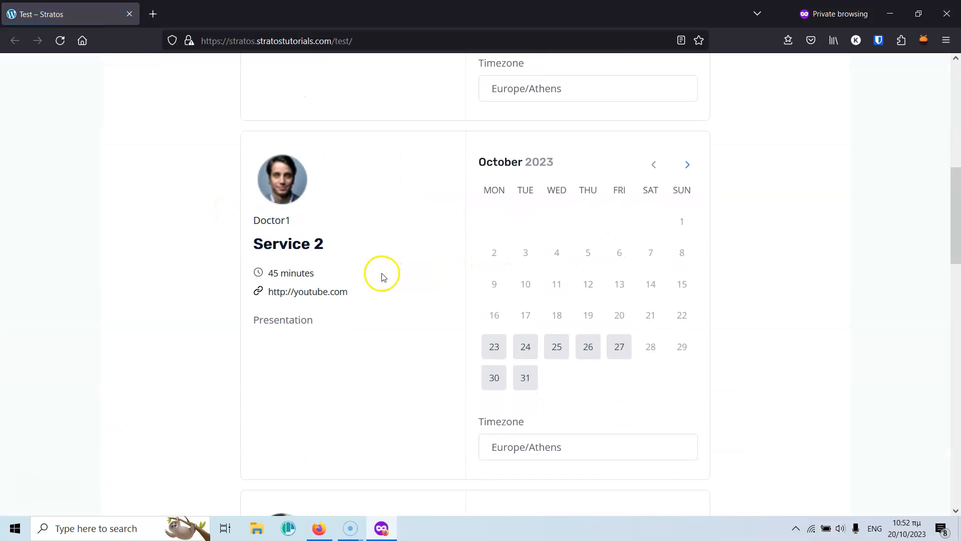
{"action": "scroll", "coordinate": [383, 277], "scroll_direction": "down", "scroll_amount": 13}
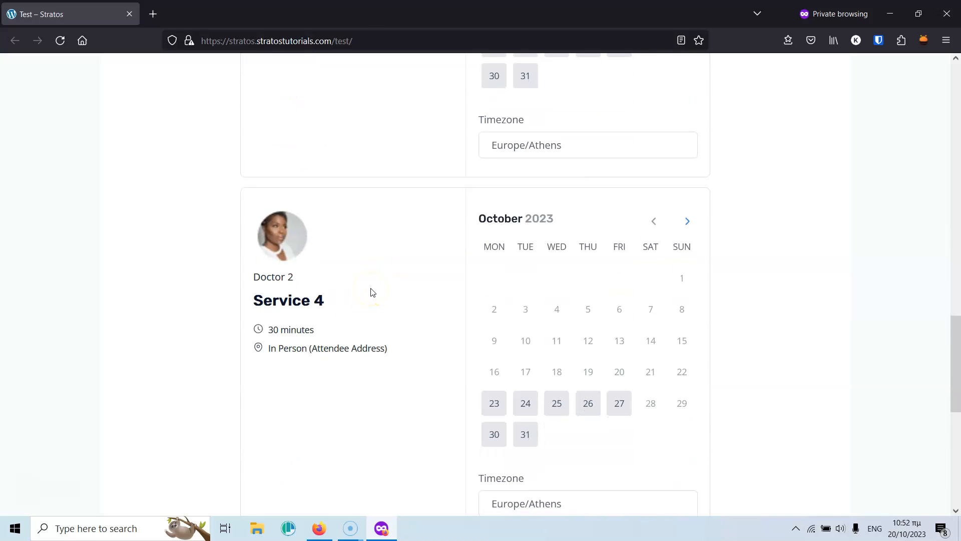
{"action": "scroll", "coordinate": [371, 291], "scroll_direction": "up", "scroll_amount": 20}
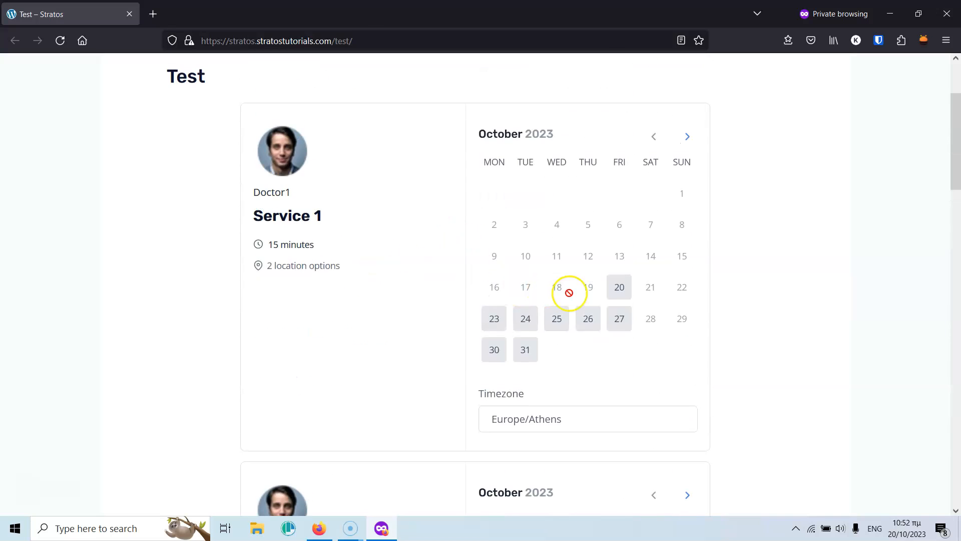
Book Service 1 for 09:30 on October 25, 2023, entering attendee name, e-mail and note 1111.
{"action": "left_click", "coordinate": [556, 319]}
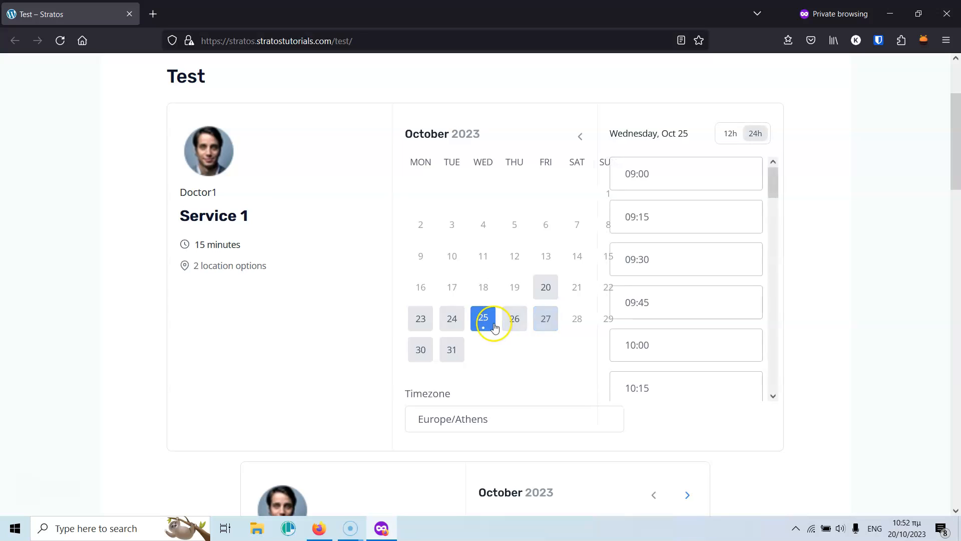
{"action": "left_click", "coordinate": [673, 268]}
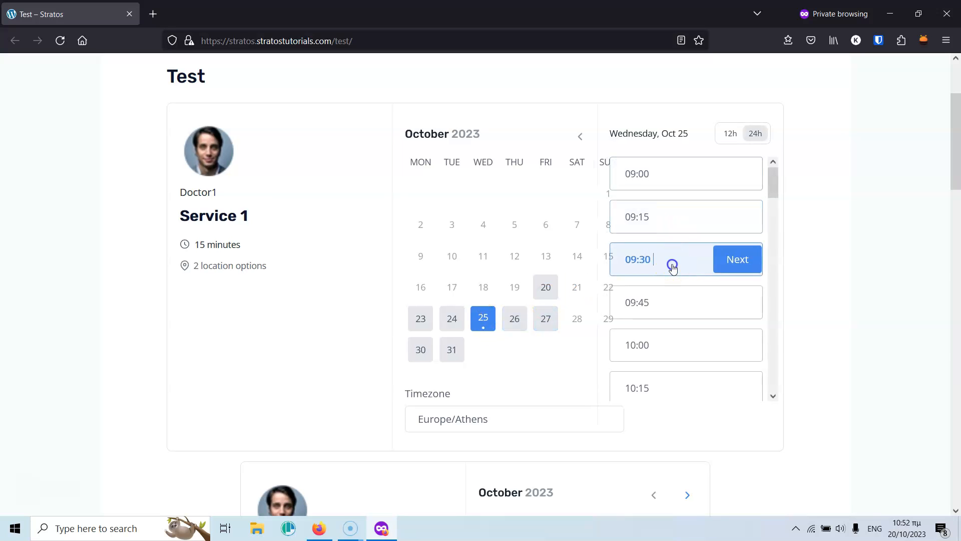
{"action": "left_click", "coordinate": [730, 262]}
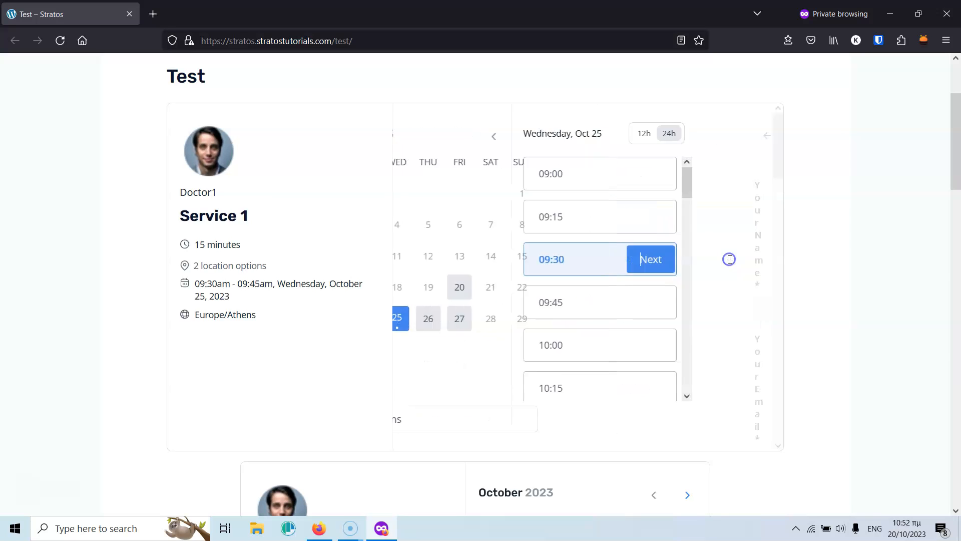
{"action": "left_click", "coordinate": [439, 177]}
{"action": "left_click", "coordinate": [519, 202]}
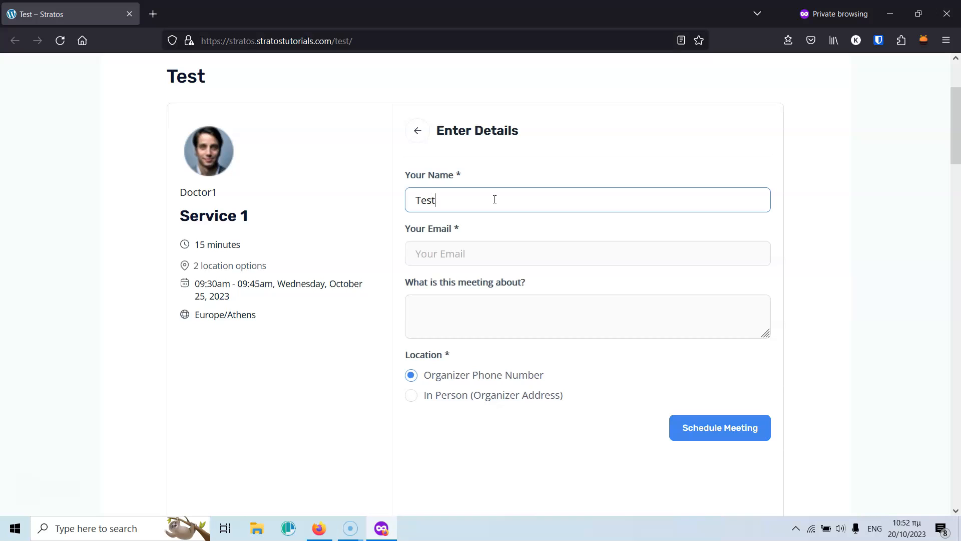
{"action": "left_click", "coordinate": [486, 256]}
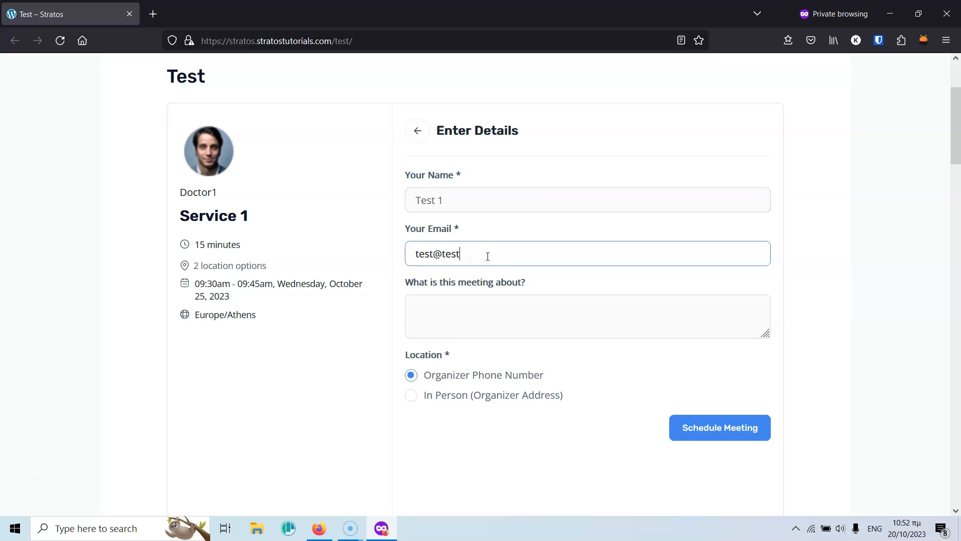
{"action": "left_click", "coordinate": [467, 305]}
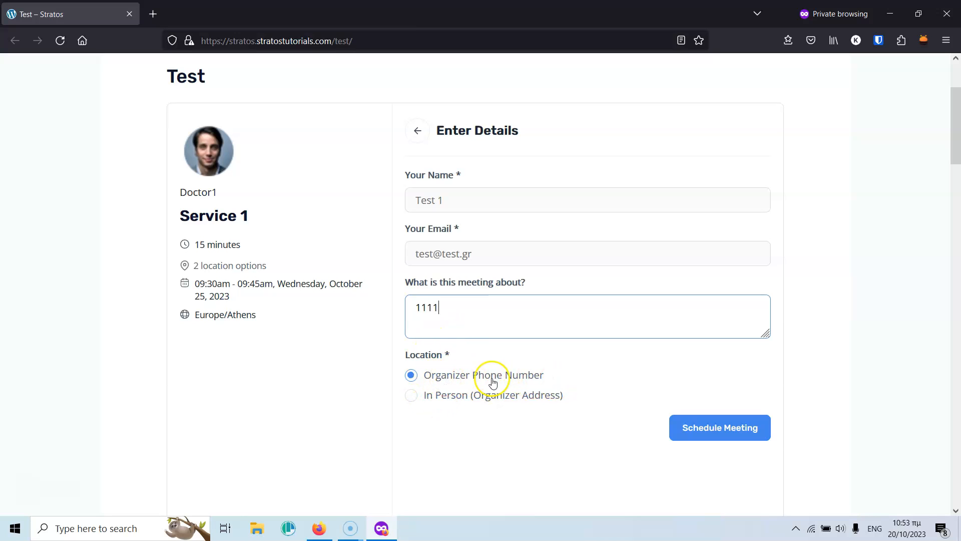
{"action": "left_click", "coordinate": [745, 430]}
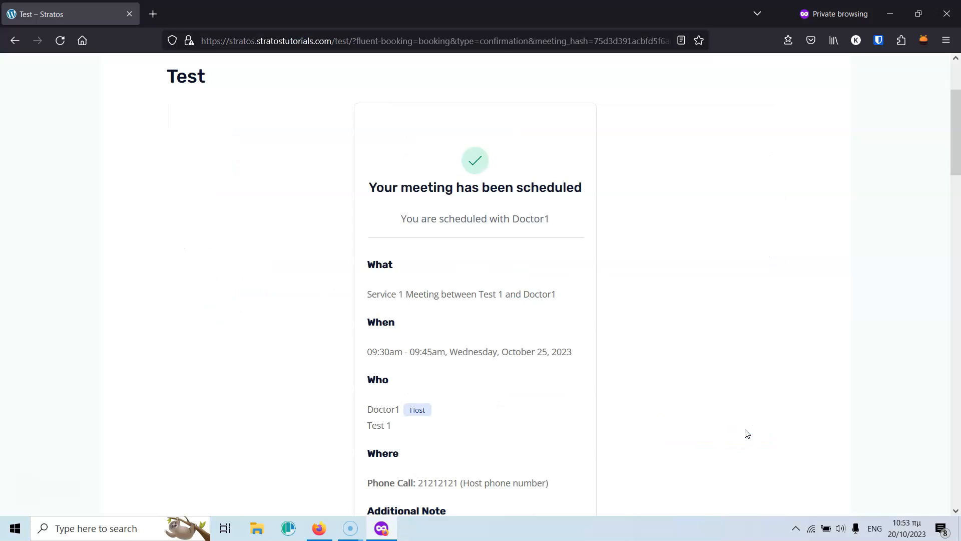
Scroll through the Service 1 confirmation showing the phone-call location and note 1111.
{"action": "scroll", "coordinate": [553, 286], "scroll_direction": "down", "scroll_amount": 4}
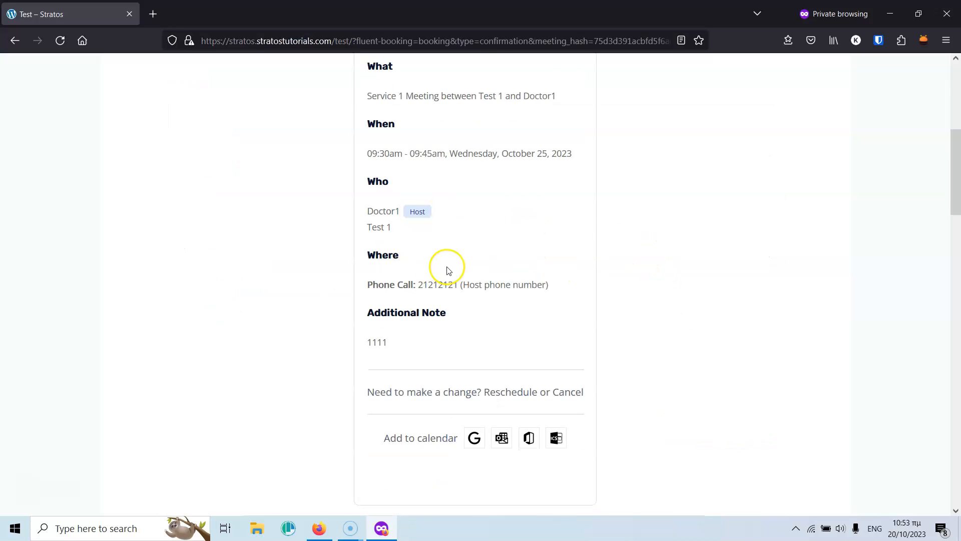
{"action": "scroll", "coordinate": [449, 270], "scroll_direction": "up", "scroll_amount": 1}
{"action": "scroll", "coordinate": [457, 250], "scroll_direction": "up", "scroll_amount": 4}
{"action": "scroll", "coordinate": [444, 351], "scroll_direction": "down", "scroll_amount": 5}
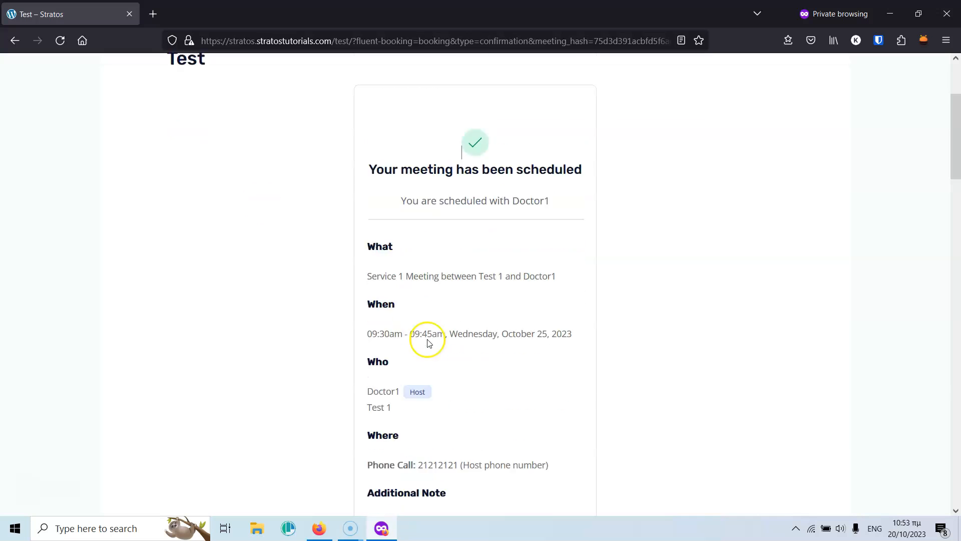
{"action": "scroll", "coordinate": [435, 271], "scroll_direction": "up", "scroll_amount": 3}
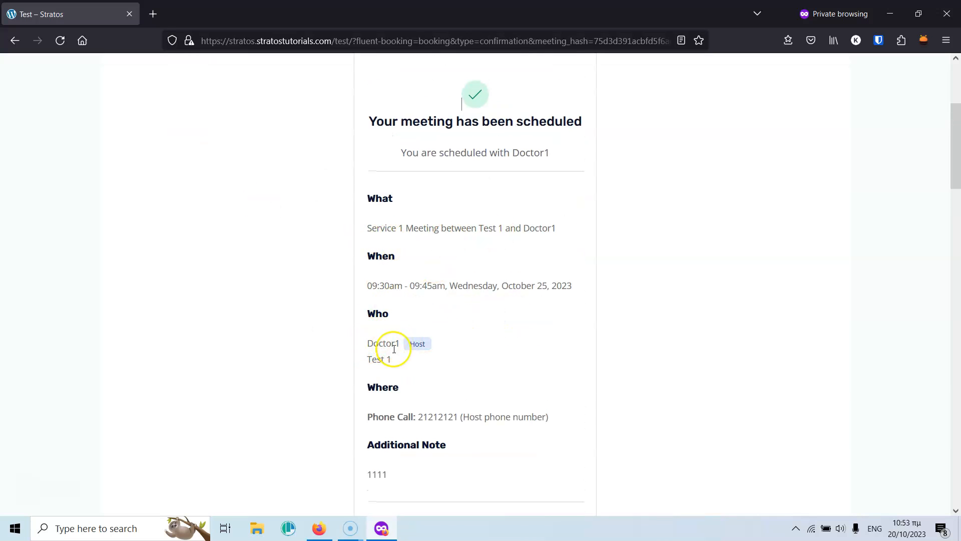
{"action": "scroll", "coordinate": [486, 289], "scroll_direction": "down", "scroll_amount": 3}
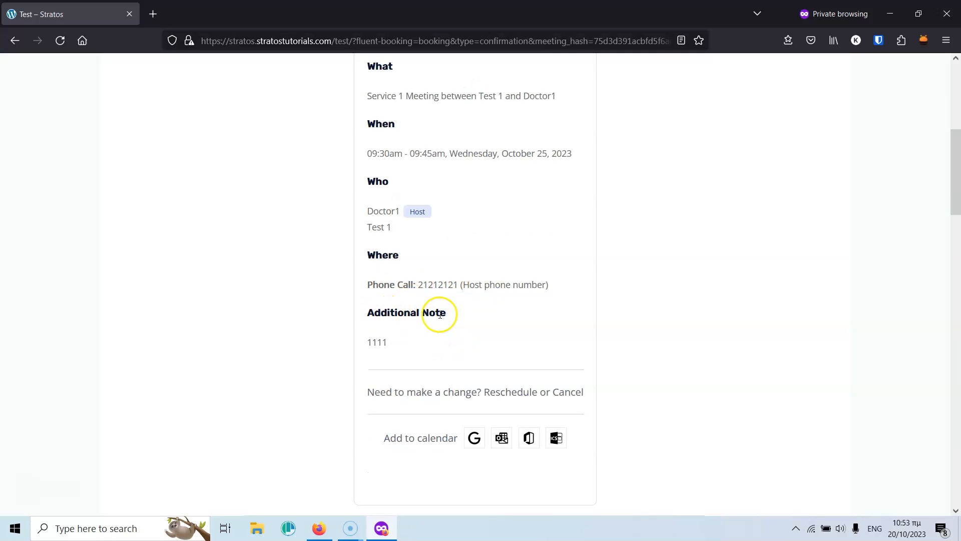
{"action": "scroll", "coordinate": [422, 359], "scroll_direction": "down", "scroll_amount": 4}
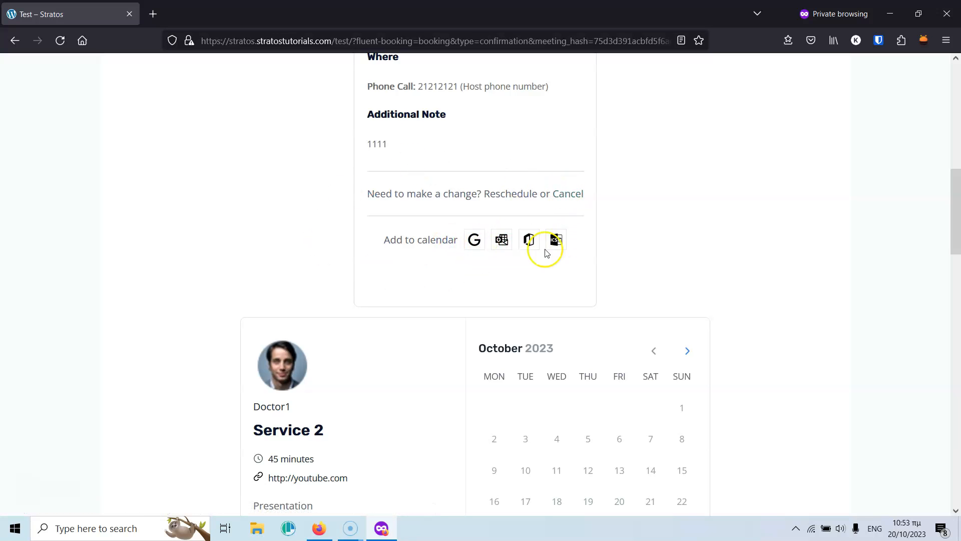
{"action": "scroll", "coordinate": [639, 263], "scroll_direction": "up", "scroll_amount": 9}
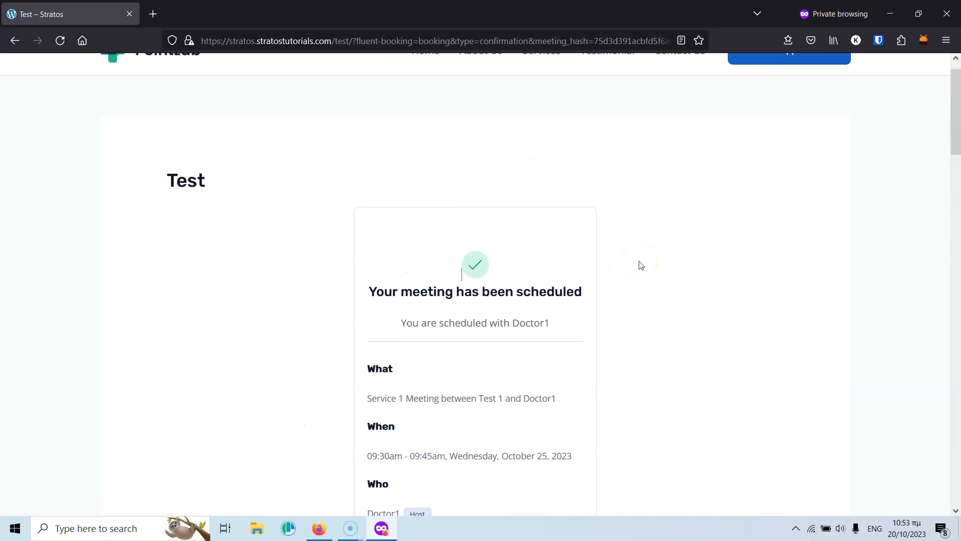
Return to the admin's FluentBooking Bookings list and bring up the Visit Site link menu.
{"action": "left_click", "coordinate": [892, 12]}
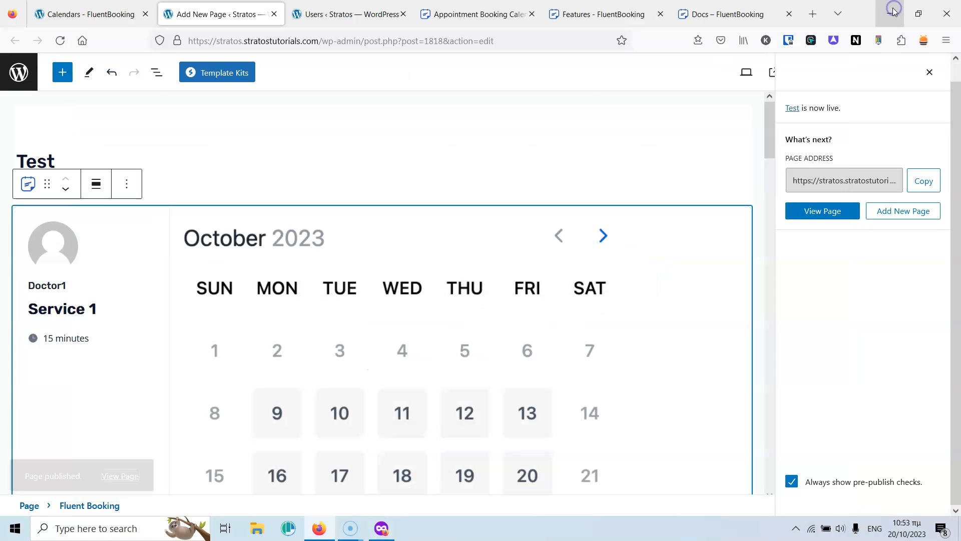
{"action": "left_click", "coordinate": [100, 4]}
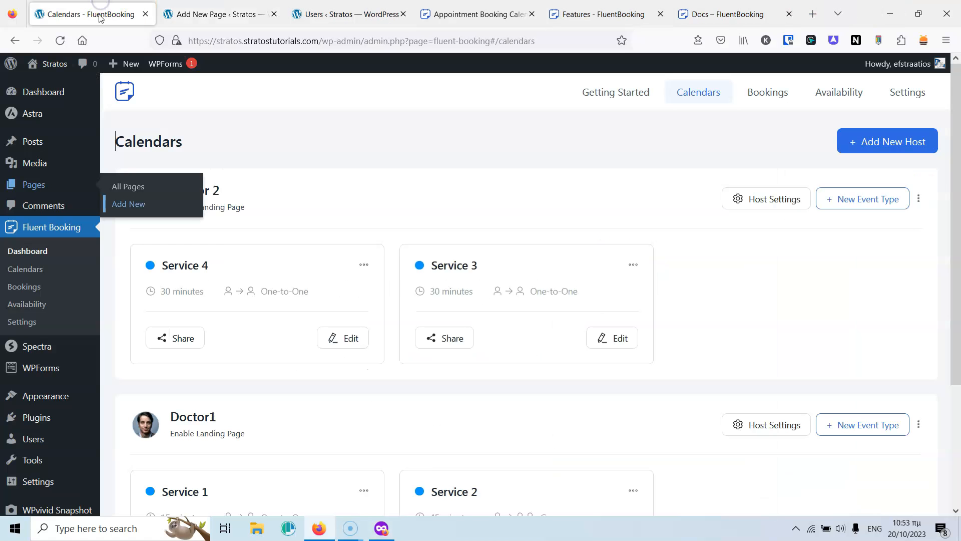
{"action": "left_click", "coordinate": [30, 287]}
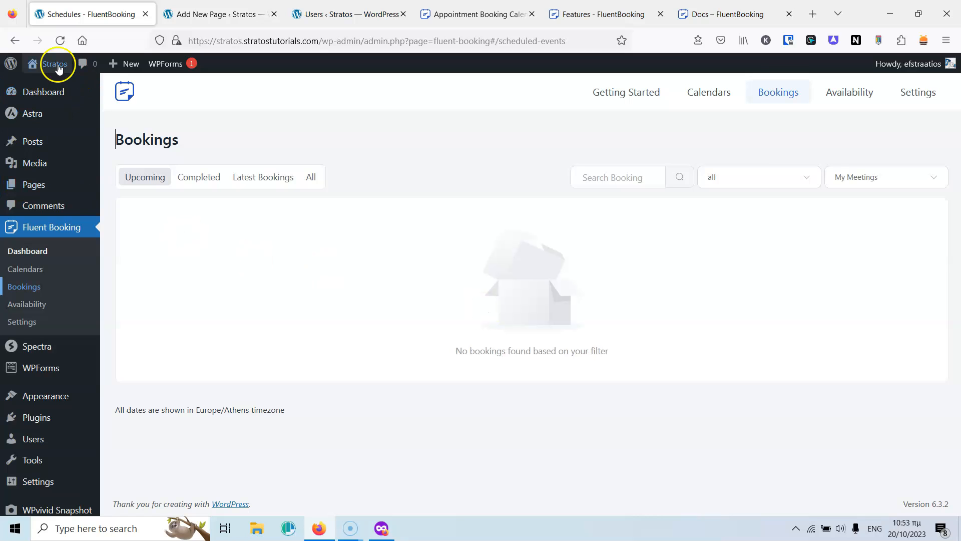
{"action": "mouse_move", "coordinate": [57, 65]}
{"action": "right_click", "coordinate": [54, 93]}
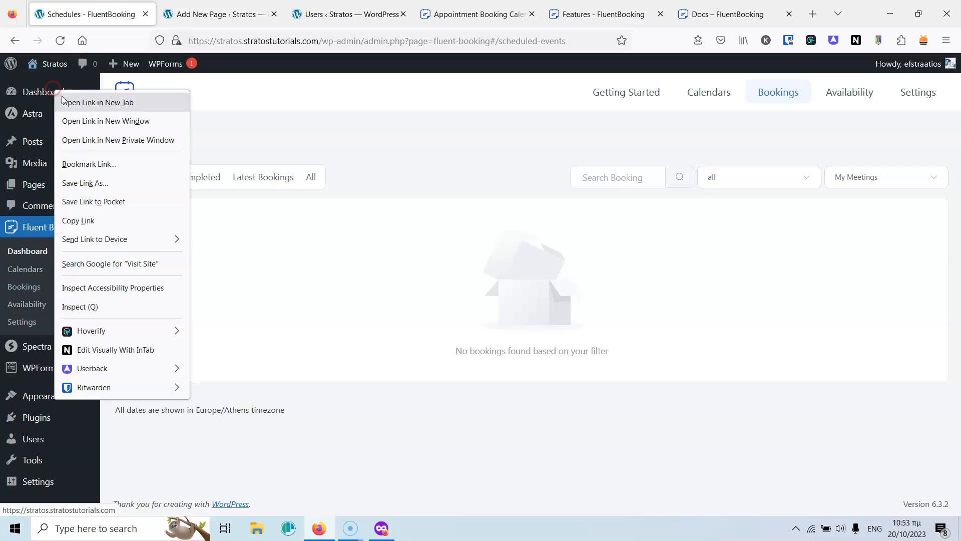
Open the site in a private window and go to the doctor's bookings list.
{"action": "left_click", "coordinate": [93, 146]}
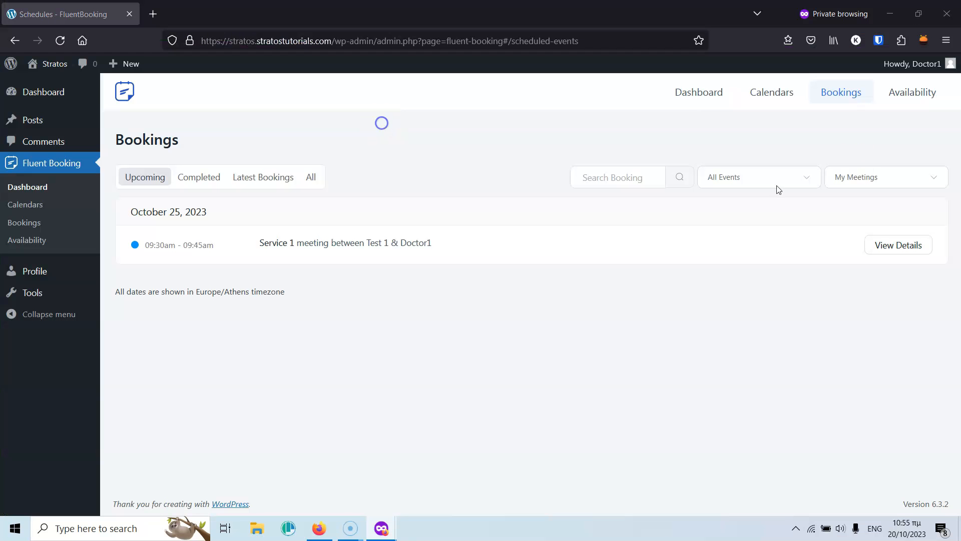
{"action": "mouse_move", "coordinate": [942, 67]}
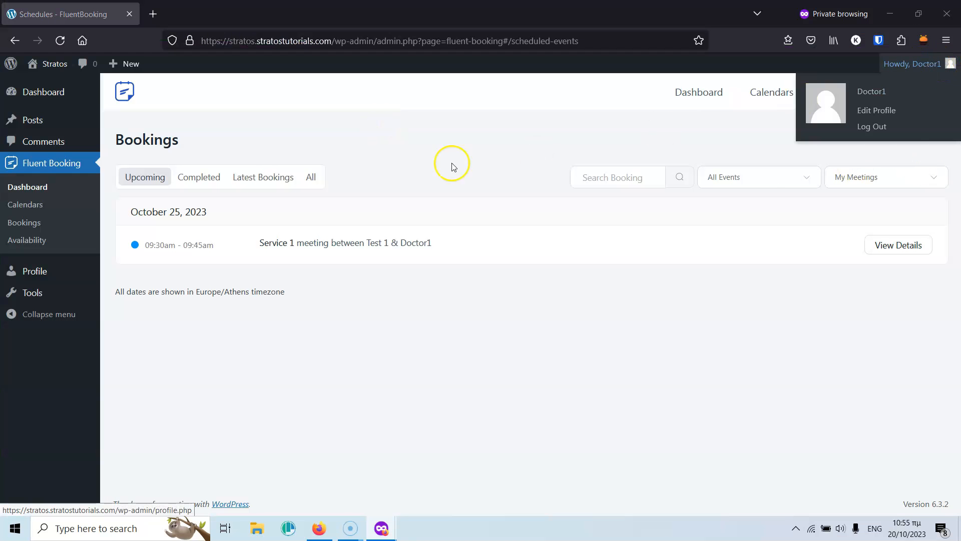
{"action": "left_click", "coordinate": [29, 223]}
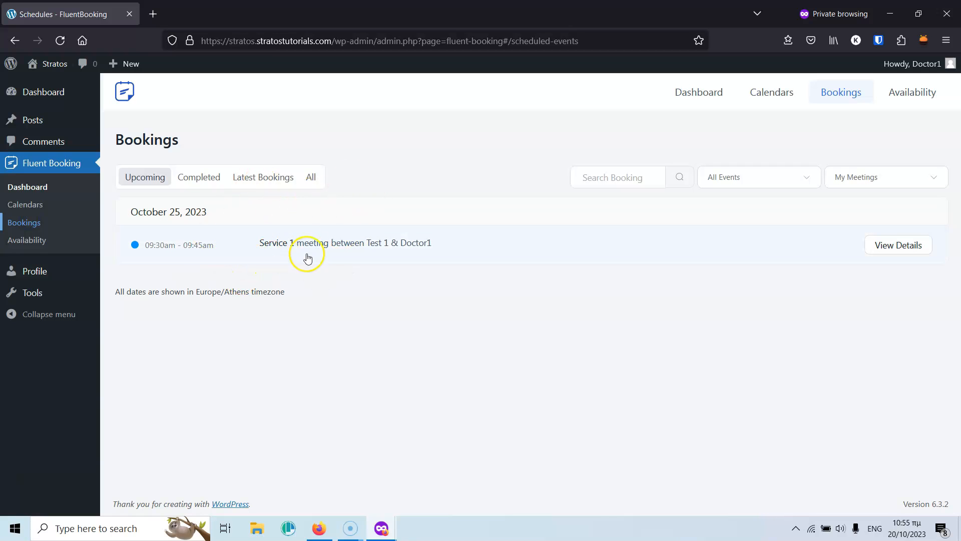
Review the Service 1 booking's details, return to the list, and hide the private window.
{"action": "left_click", "coordinate": [900, 246]}
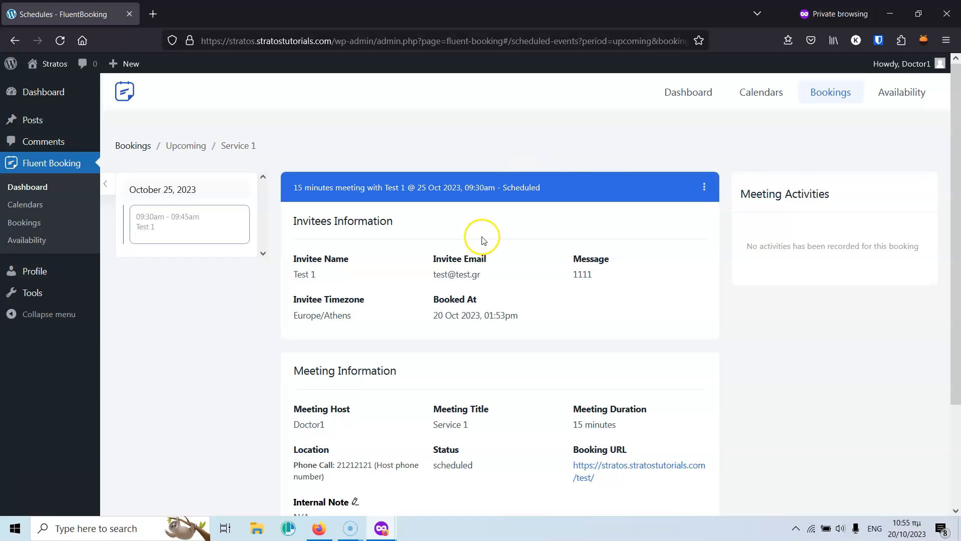
{"action": "scroll", "coordinate": [484, 240], "scroll_direction": "down", "scroll_amount": 3}
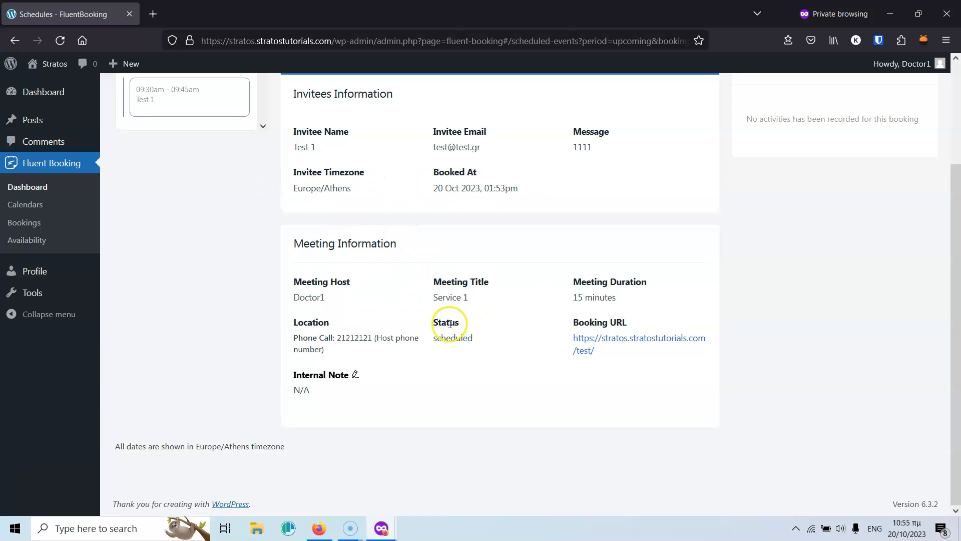
{"action": "scroll", "coordinate": [473, 328], "scroll_direction": "up", "scroll_amount": 2}
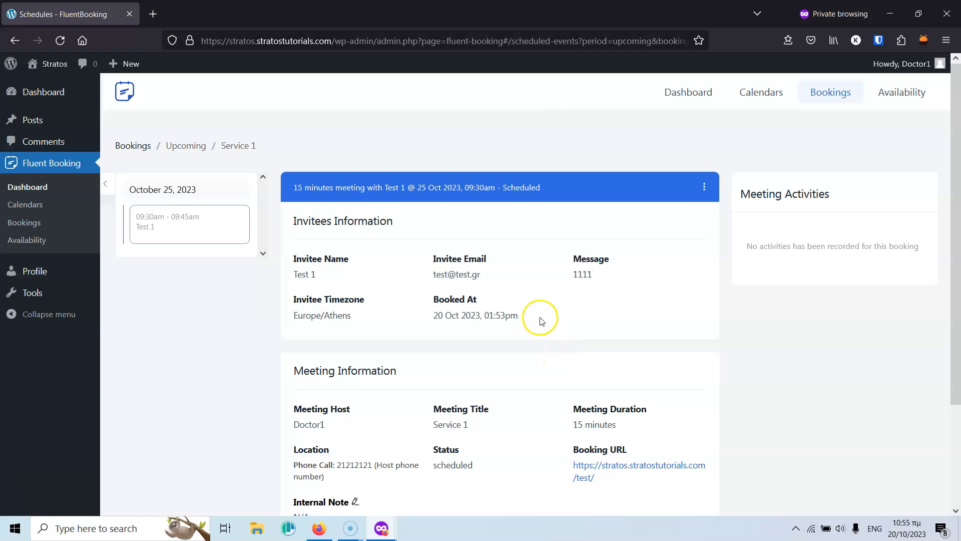
{"action": "left_click", "coordinate": [134, 150]}
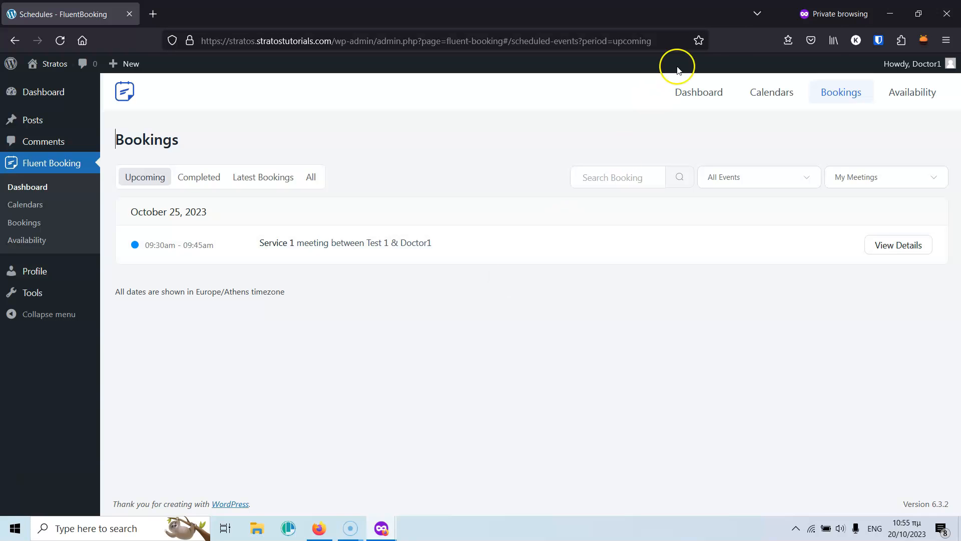
{"action": "left_click", "coordinate": [883, 17]}
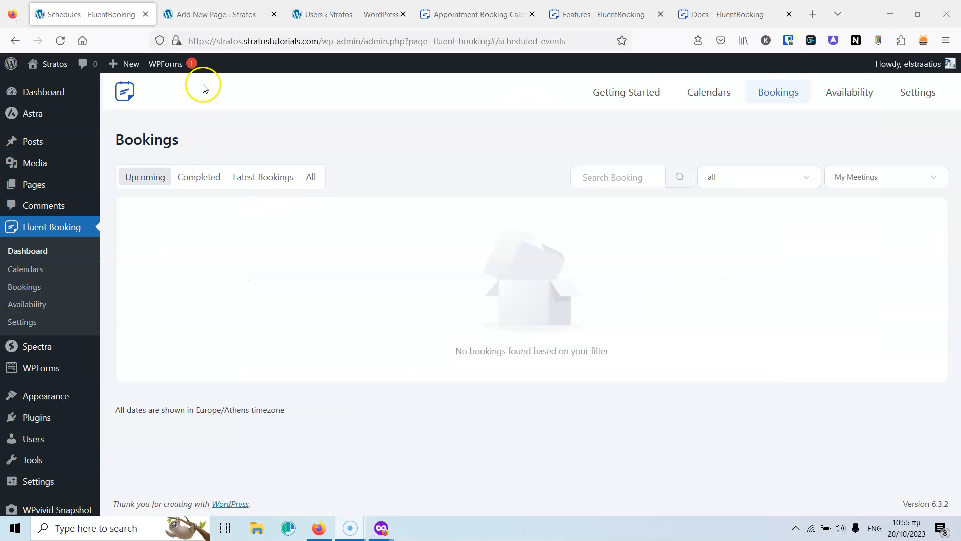
Switch to the editor tab and view the published Test page.
{"action": "left_click", "coordinate": [221, 11]}
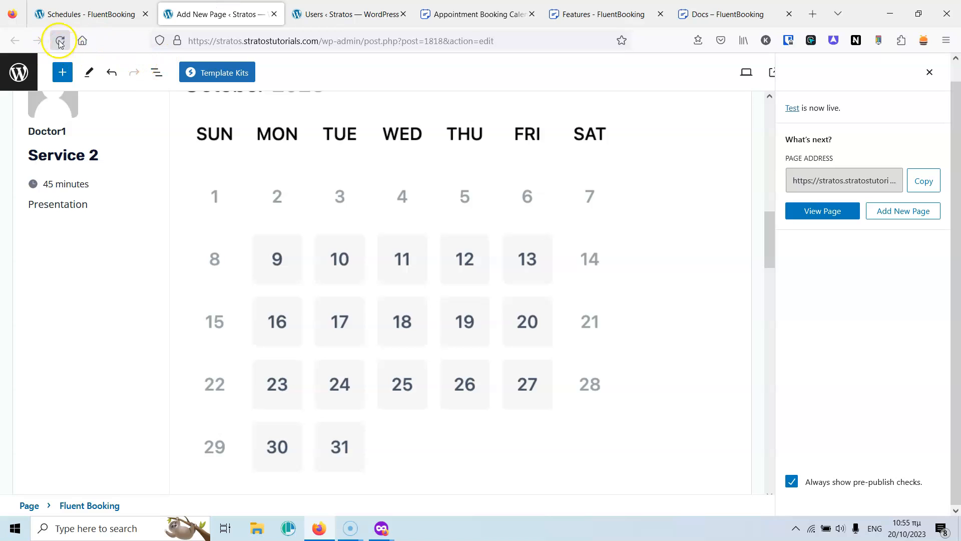
{"action": "left_click", "coordinate": [823, 211]}
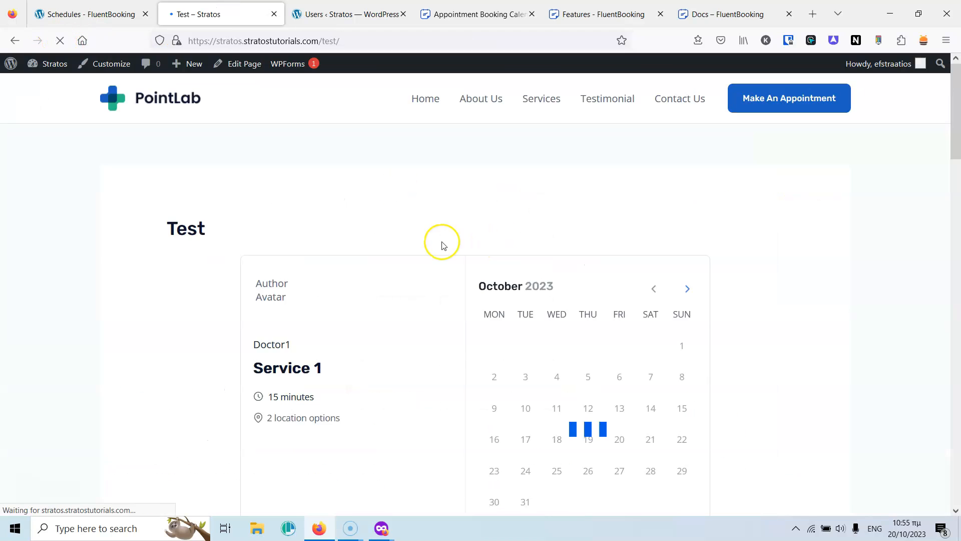
{"action": "scroll", "coordinate": [440, 243], "scroll_direction": "down", "scroll_amount": 9}
{"action": "scroll", "coordinate": [440, 245], "scroll_direction": "down", "scroll_amount": 3}
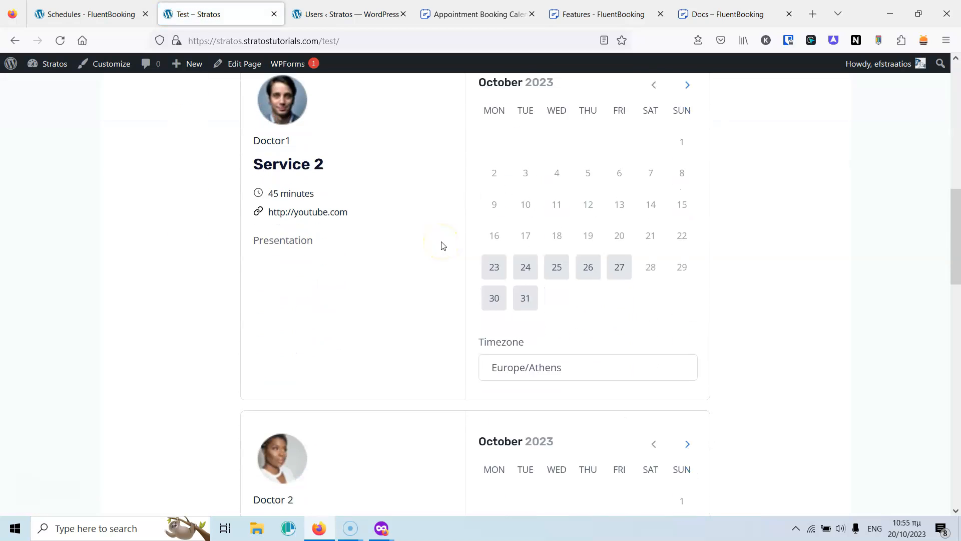
Choose the 11:15 slot on October 24 for Service 2 and select the prefilled email.
{"action": "left_click", "coordinate": [531, 241]}
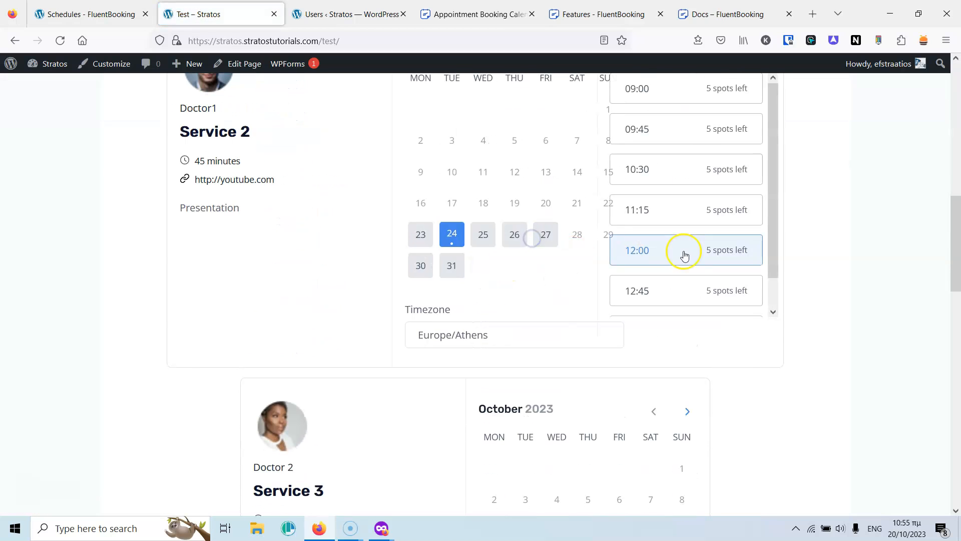
{"action": "left_click", "coordinate": [698, 210]}
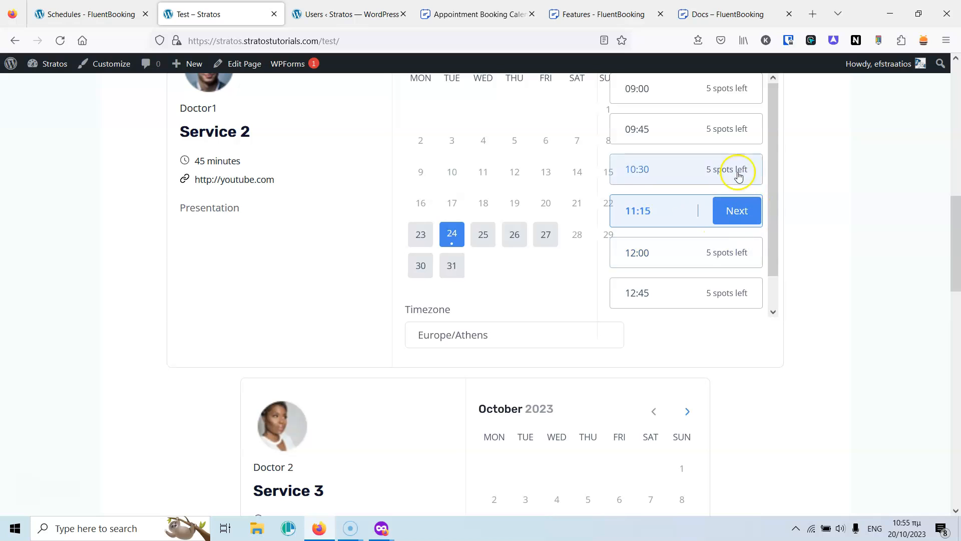
{"action": "left_click", "coordinate": [740, 217]}
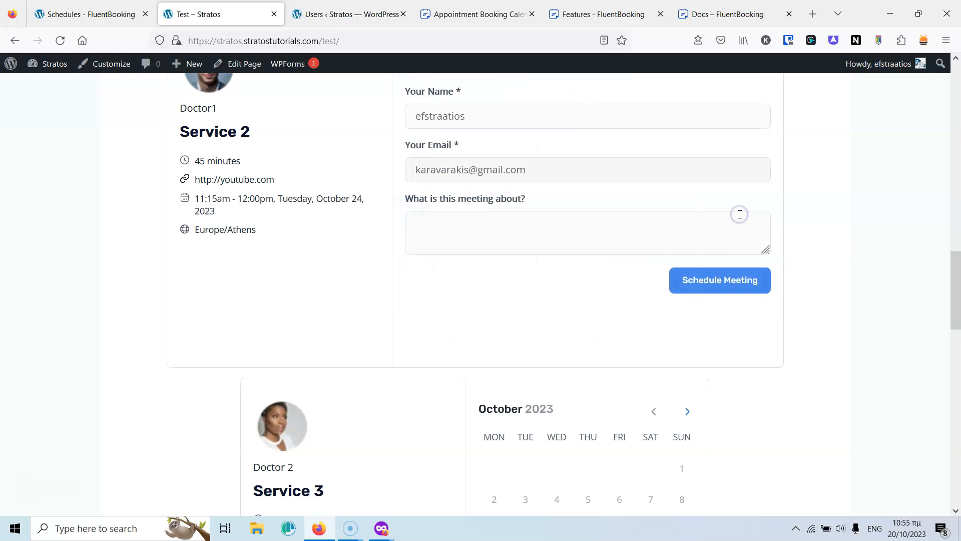
{"action": "scroll", "coordinate": [591, 230], "scroll_direction": "up", "scroll_amount": 3}
{"action": "left_click_drag", "start_coordinate": [564, 301], "coordinate": [377, 300]}
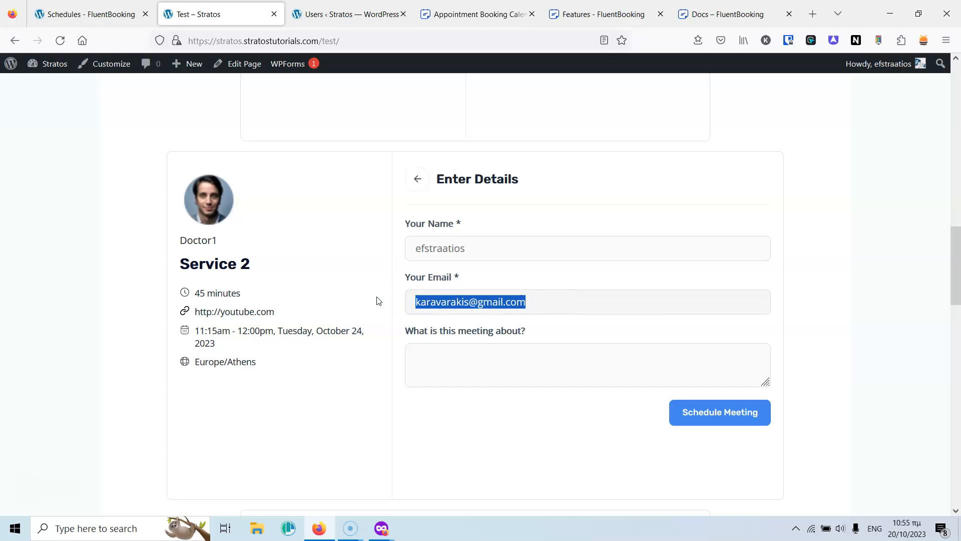
{"action": "left_click", "coordinate": [523, 302]}
{"action": "triple_click", "coordinate": [514, 301]}
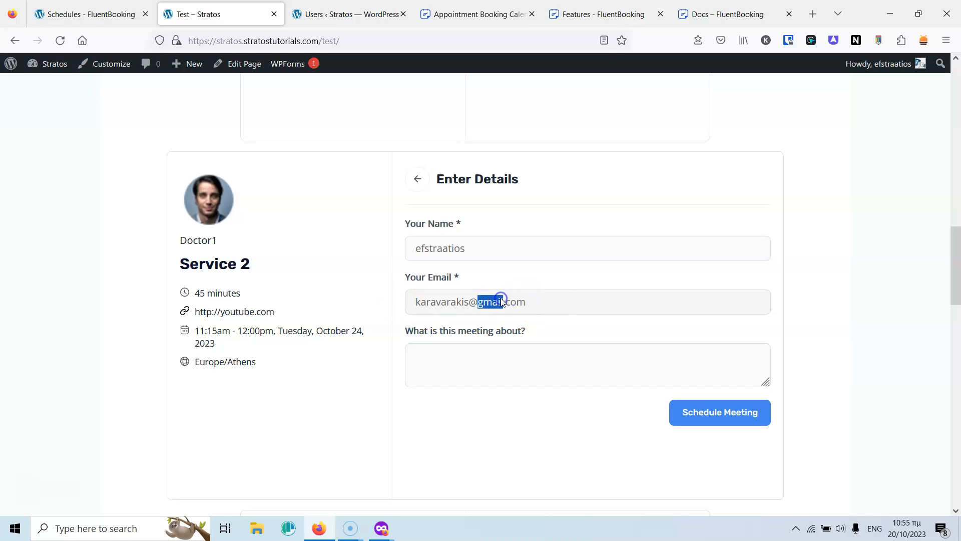
Submit the Service 2 booking for 11:15 on October 24.
{"action": "left_click", "coordinate": [740, 417]}
{"action": "scroll", "coordinate": [479, 246], "scroll_direction": "down", "scroll_amount": 4}
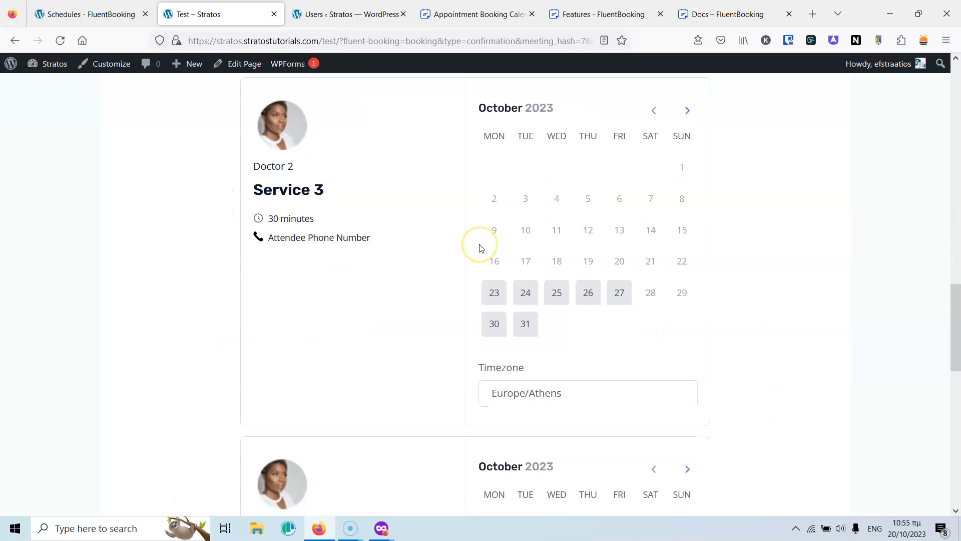
{"action": "scroll", "coordinate": [480, 247], "scroll_direction": "down", "scroll_amount": 1}
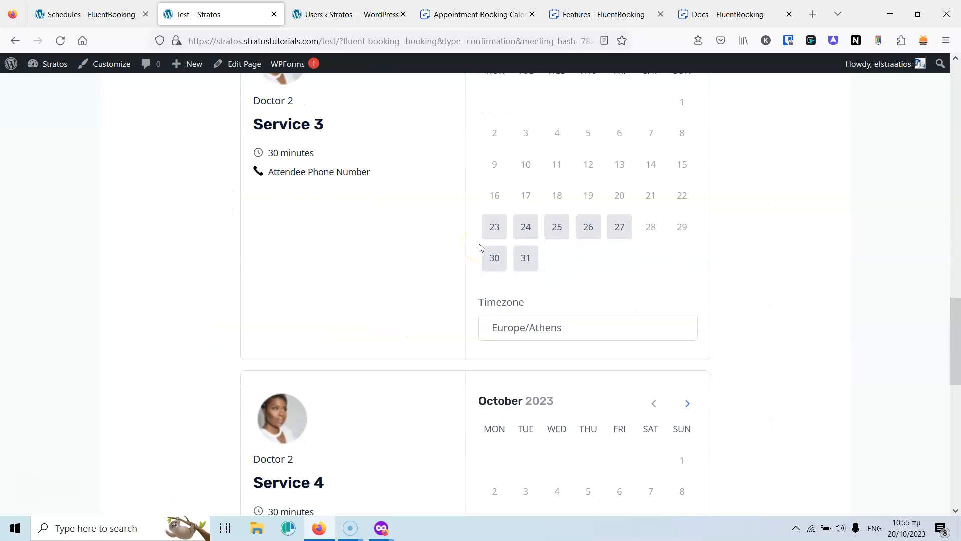
Start Doctor 2's Service 3 booking for 11:00 on October 23 and add a meeting note.
{"action": "left_click", "coordinate": [505, 226]}
{"action": "left_click", "coordinate": [673, 258]}
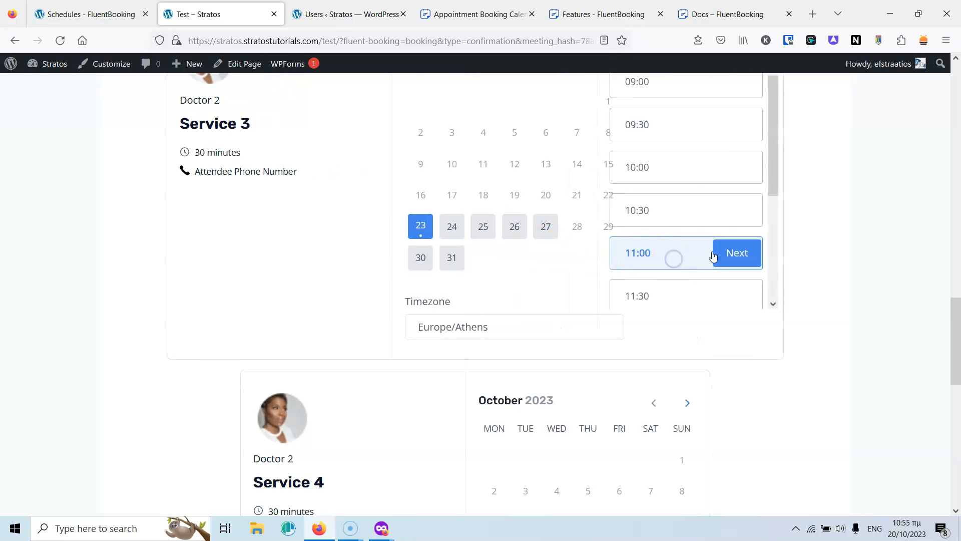
{"action": "left_click", "coordinate": [713, 256]}
{"action": "scroll", "coordinate": [501, 280], "scroll_direction": "up", "scroll_amount": 3}
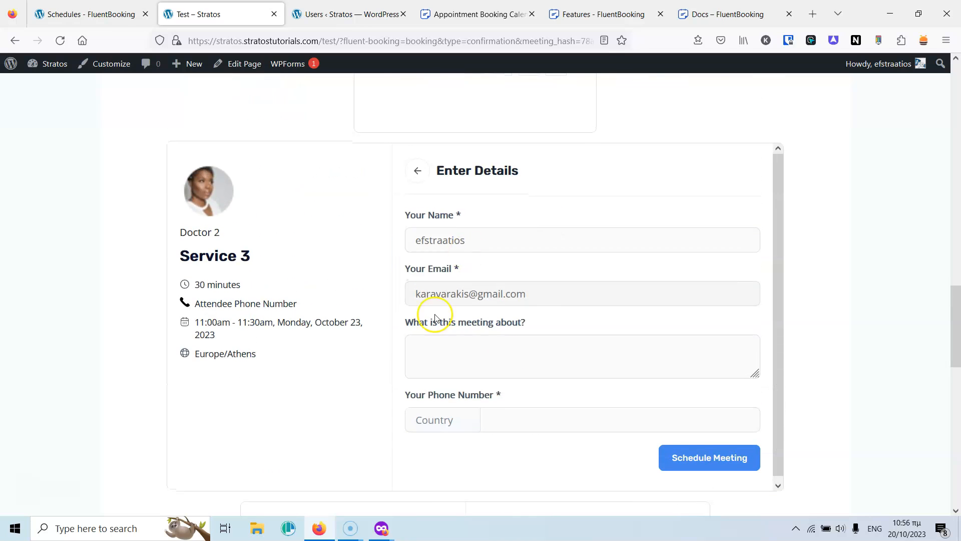
{"action": "scroll", "coordinate": [517, 279], "scroll_direction": "down", "scroll_amount": 1}
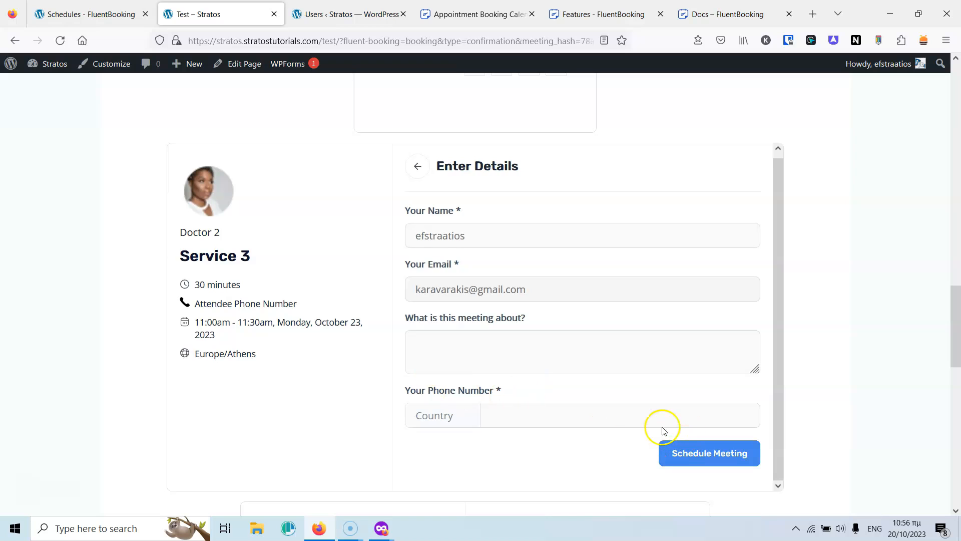
{"action": "left_click", "coordinate": [527, 352]}
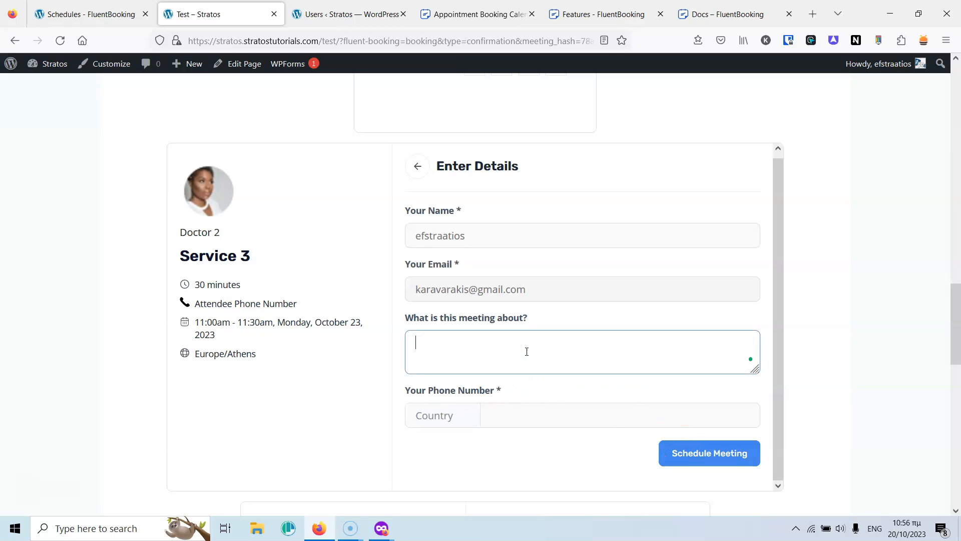
{"action": "left_click", "coordinate": [729, 453]}
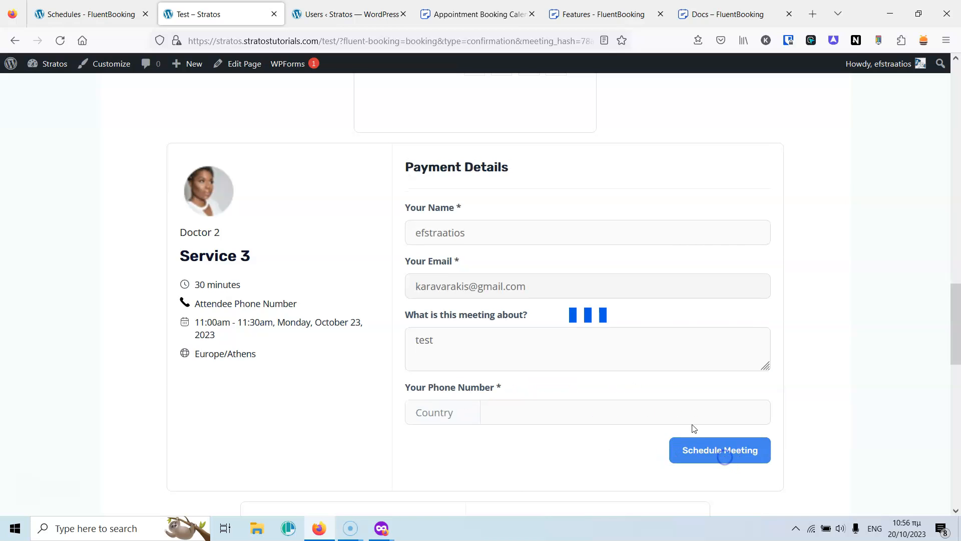
Set the phone country code to Greece +30 and check the Attendee Phone Number field.
{"action": "scroll", "coordinate": [552, 321], "scroll_direction": "down", "scroll_amount": 1}
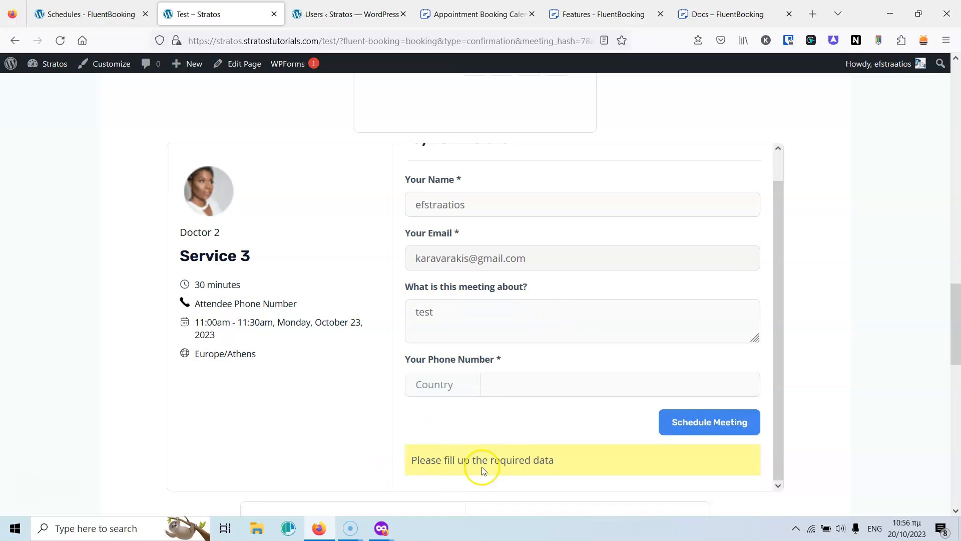
{"action": "left_click", "coordinate": [490, 384]}
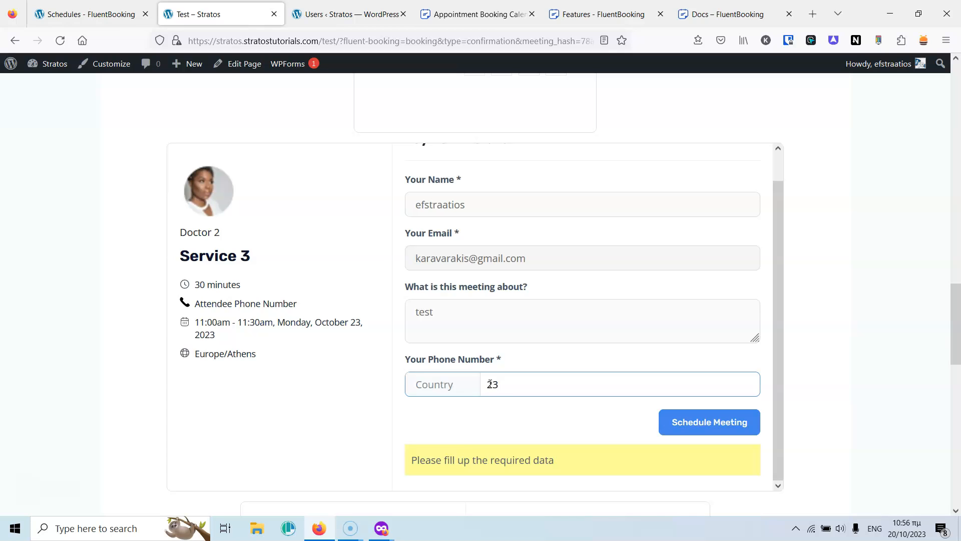
{"action": "left_click", "coordinate": [428, 386]}
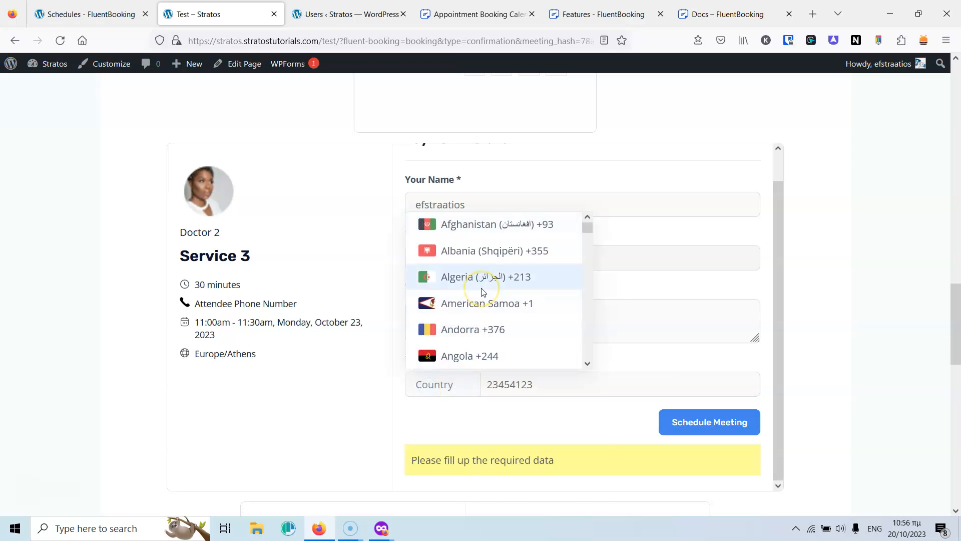
{"action": "type", "text": "gre"}
{"action": "left_click", "coordinate": [450, 415]}
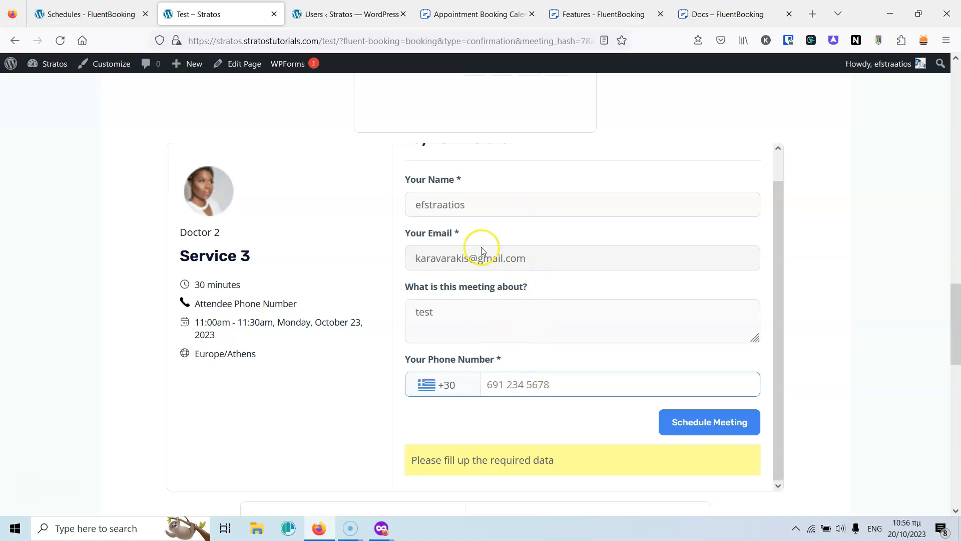
{"action": "left_click_drag", "start_coordinate": [309, 306], "coordinate": [198, 303]}
{"action": "left_click", "coordinate": [198, 303]}
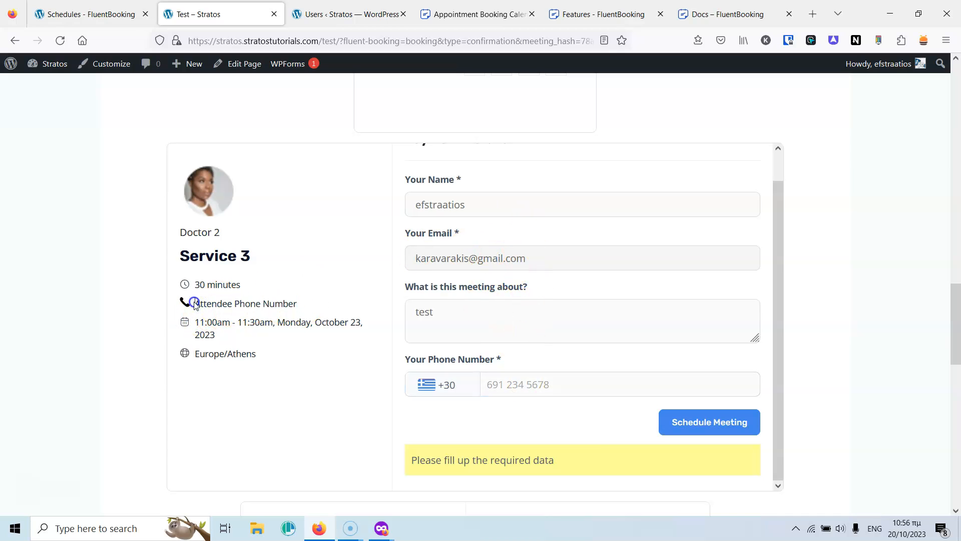
{"action": "left_click_drag", "start_coordinate": [238, 302], "coordinate": [283, 303]}
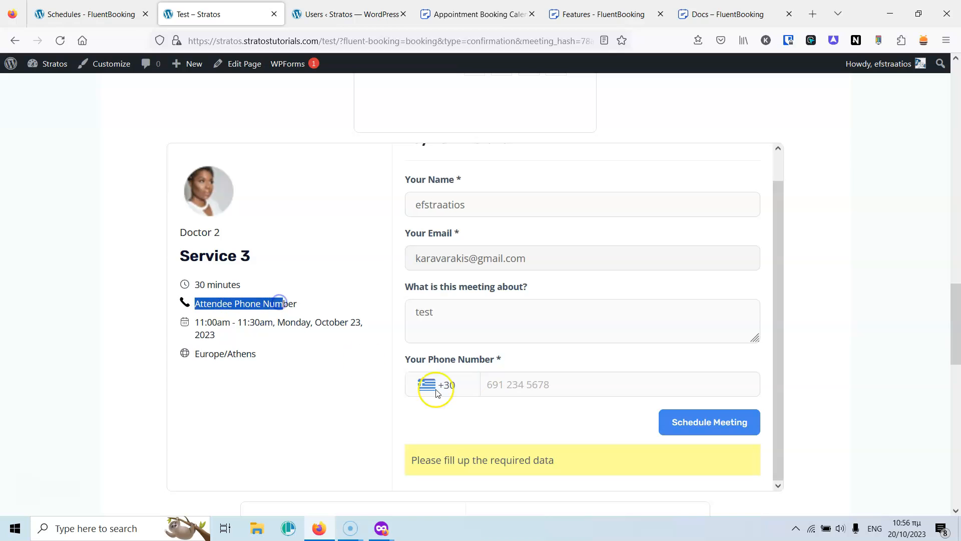
{"action": "left_click", "coordinate": [565, 359]}
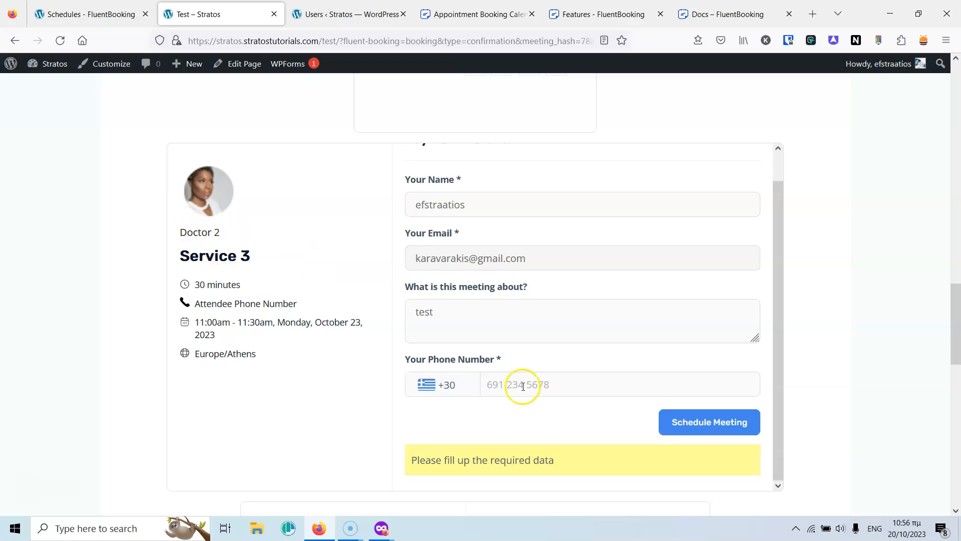
Enter a full Greek phone number and schedule the Service 3 meeting.
{"action": "left_click", "coordinate": [699, 417]}
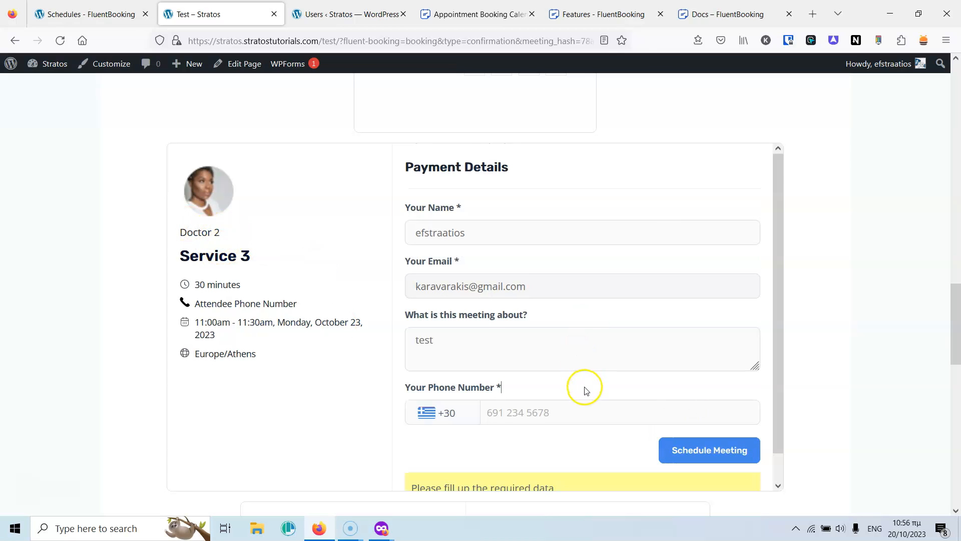
{"action": "scroll", "coordinate": [586, 391], "scroll_direction": "down", "scroll_amount": 1}
{"action": "left_click", "coordinate": [522, 390]}
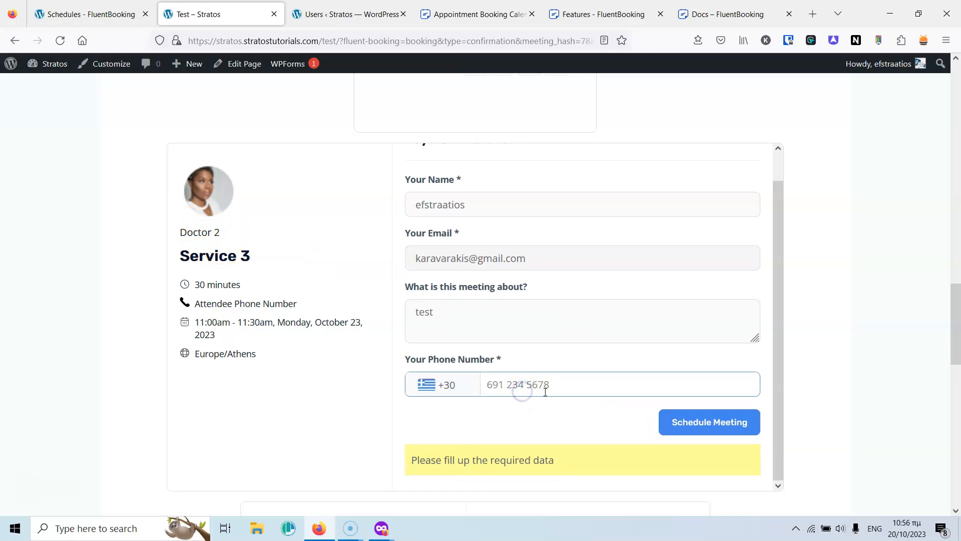
{"action": "left_click", "coordinate": [722, 422]}
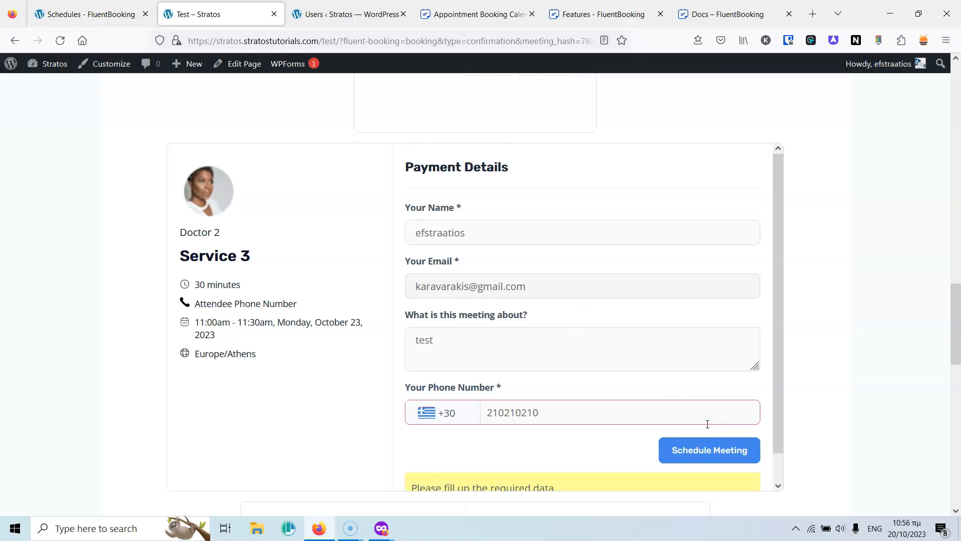
{"action": "left_click", "coordinate": [579, 413]}
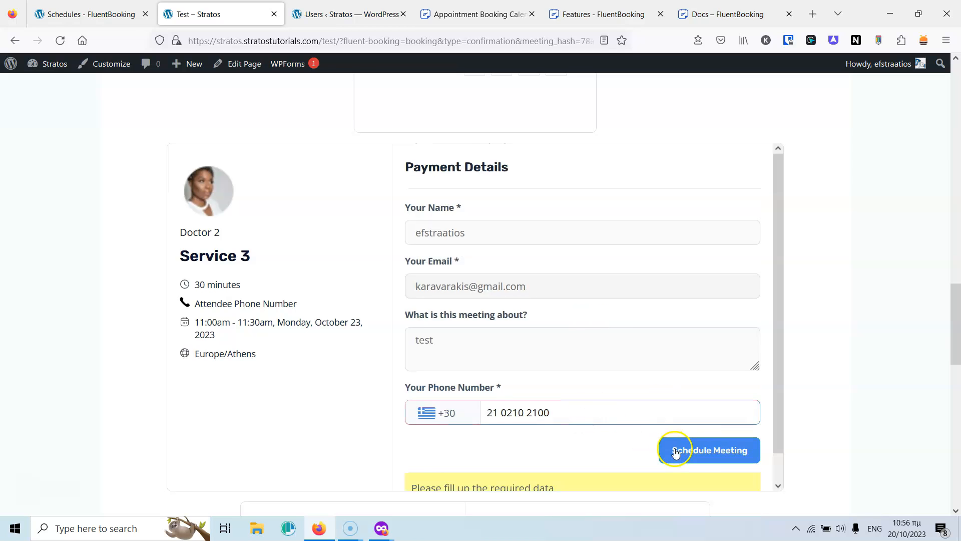
{"action": "left_click", "coordinate": [698, 453]}
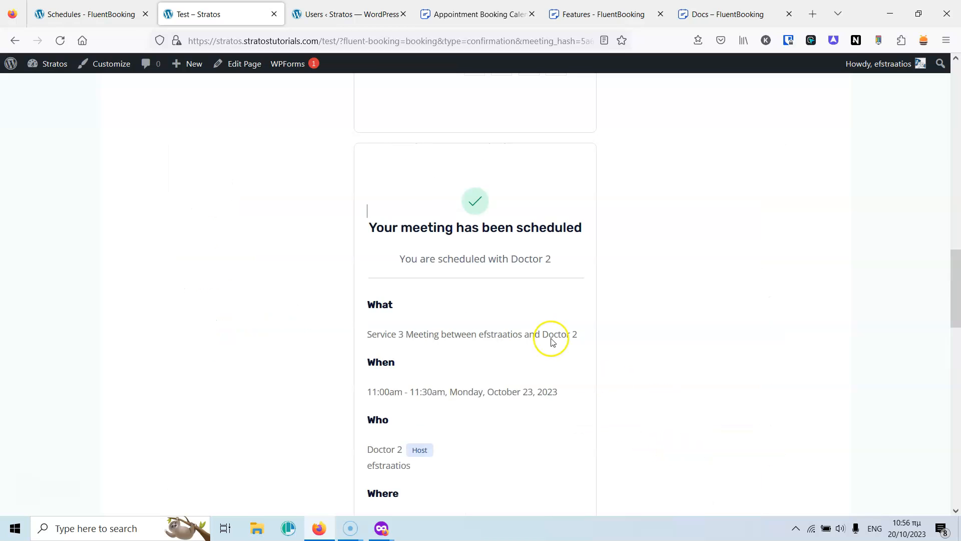
Pick the 10:30am slot on Tuesday, October 24, 2023 for Doctor 2's Service 4.
{"action": "scroll", "coordinate": [549, 335], "scroll_direction": "down", "scroll_amount": 6}
{"action": "scroll", "coordinate": [550, 336], "scroll_direction": "down", "scroll_amount": 10}
{"action": "scroll", "coordinate": [548, 339], "scroll_direction": "up", "scroll_amount": 5}
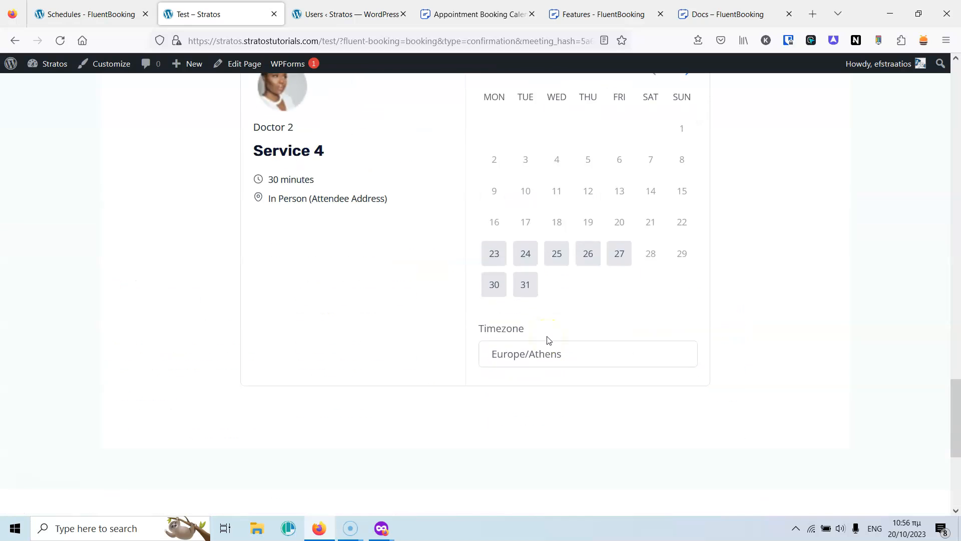
{"action": "left_click", "coordinate": [523, 322]}
{"action": "left_click", "coordinate": [669, 309]}
{"action": "left_click", "coordinate": [725, 307]}
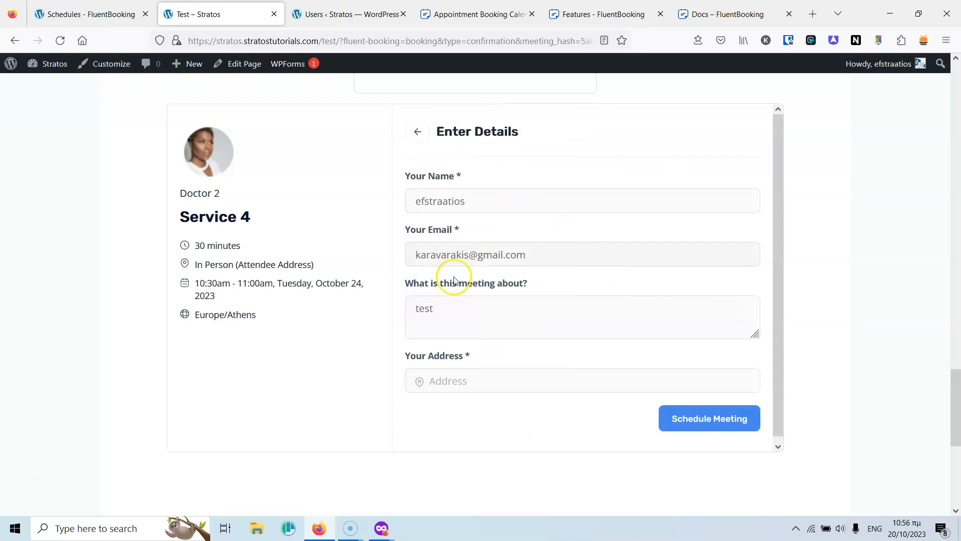
Enter the attendee address and schedule the 10:30–11:00am in-person meeting.
{"action": "left_click", "coordinate": [495, 385]}
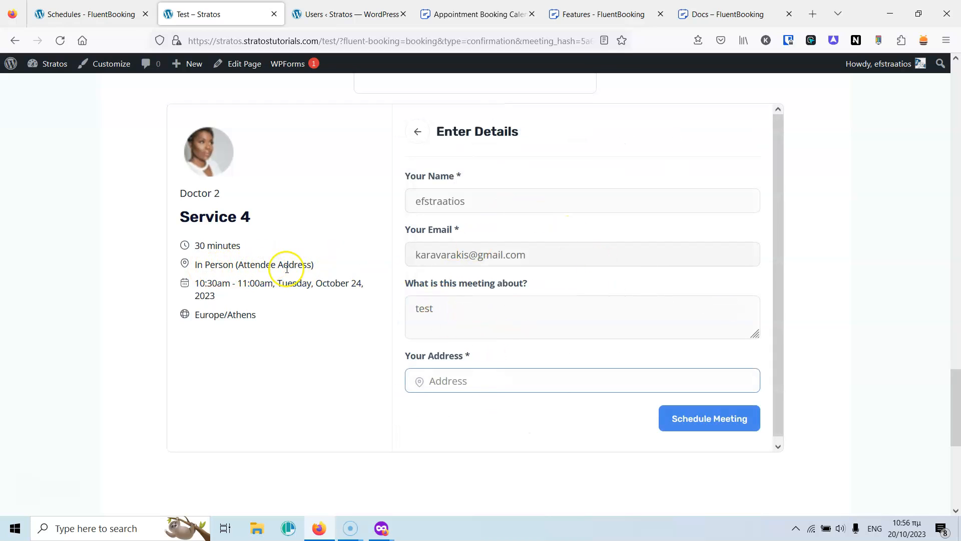
{"action": "left_click", "coordinate": [485, 379]}
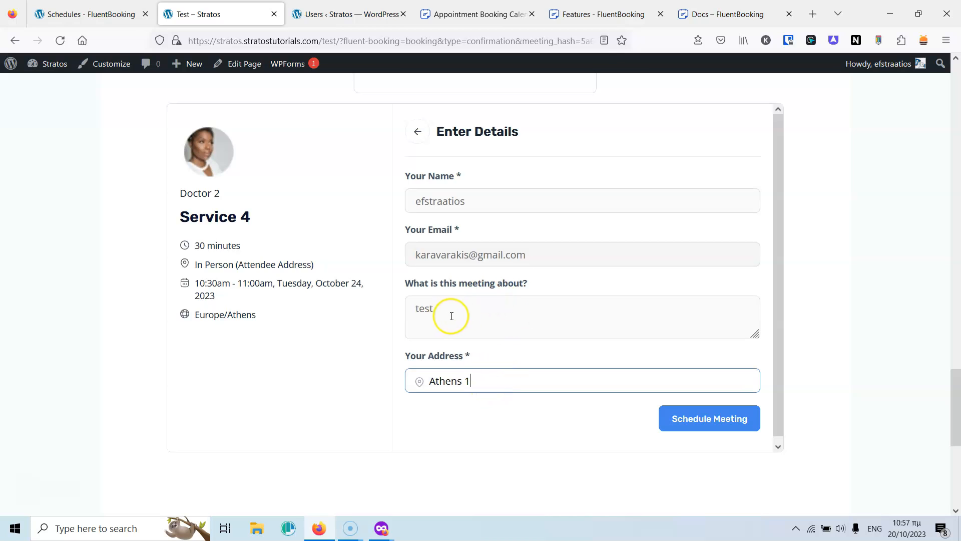
{"action": "left_click", "coordinate": [696, 416]}
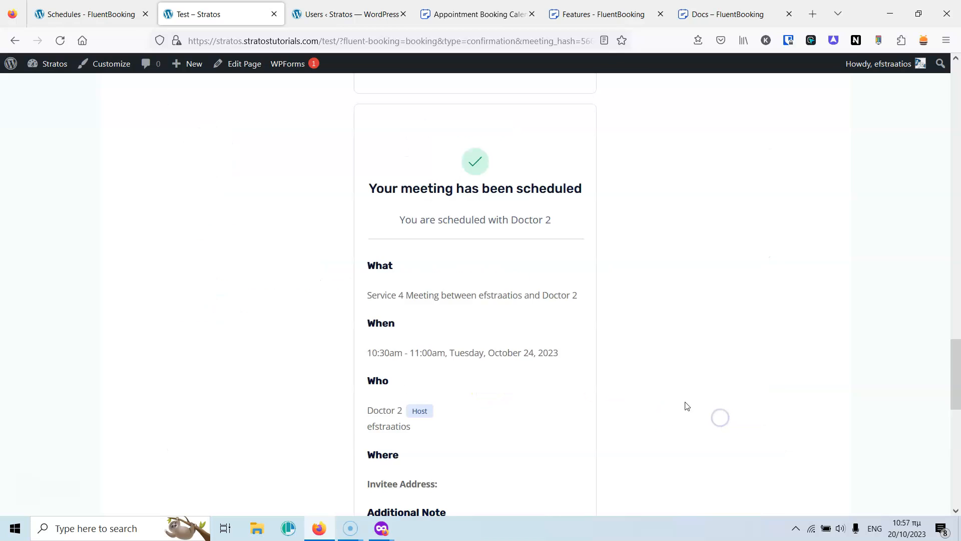
{"action": "scroll", "coordinate": [541, 264], "scroll_direction": "down", "scroll_amount": 6}
{"action": "scroll", "coordinate": [503, 263], "scroll_direction": "up", "scroll_amount": 12}
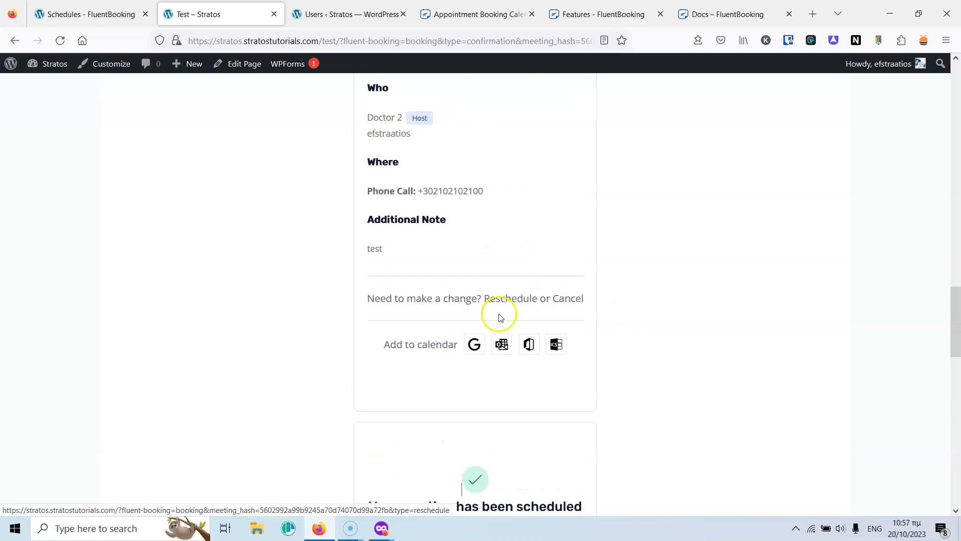
Reload Doctor1's bookings list in the private window.
{"action": "mouse_move", "coordinate": [383, 527]}
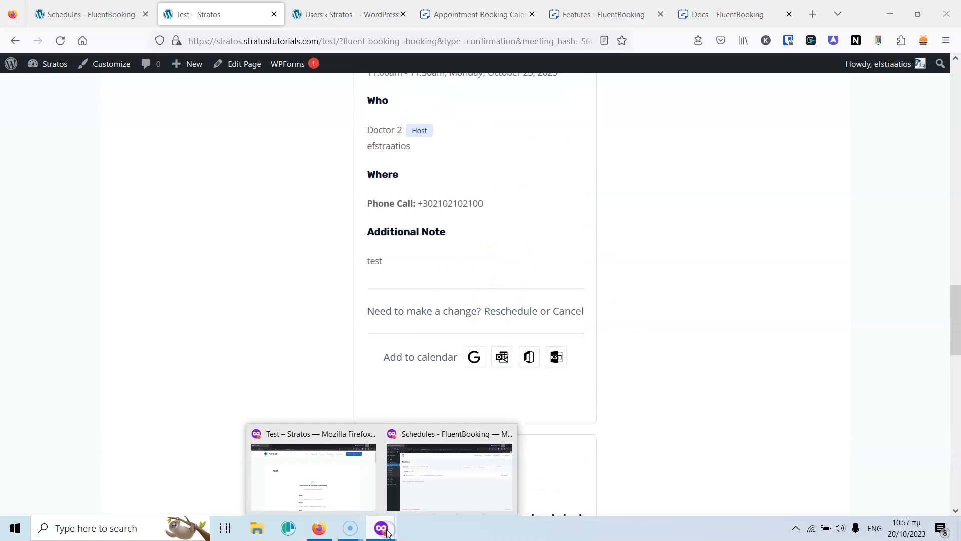
{"action": "left_click", "coordinate": [453, 483]}
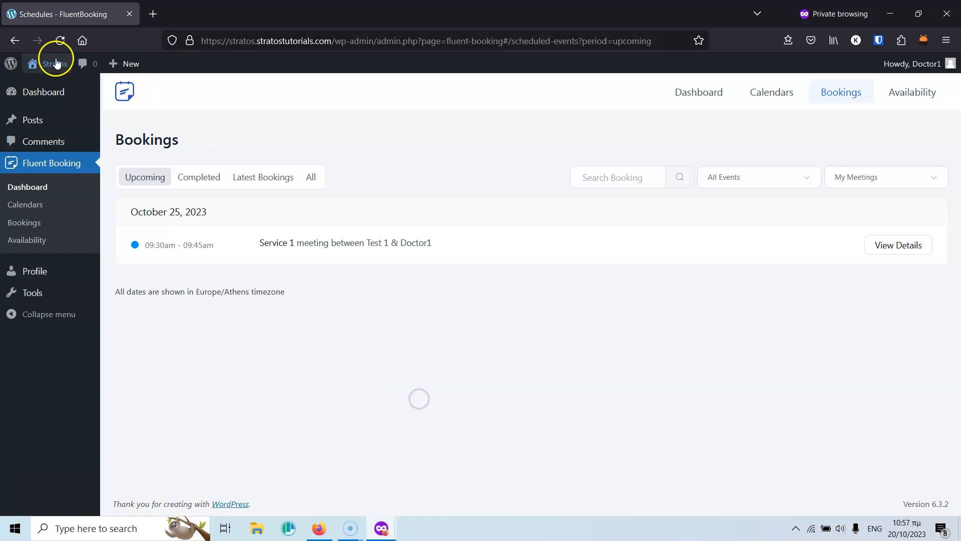
{"action": "left_click", "coordinate": [60, 40]}
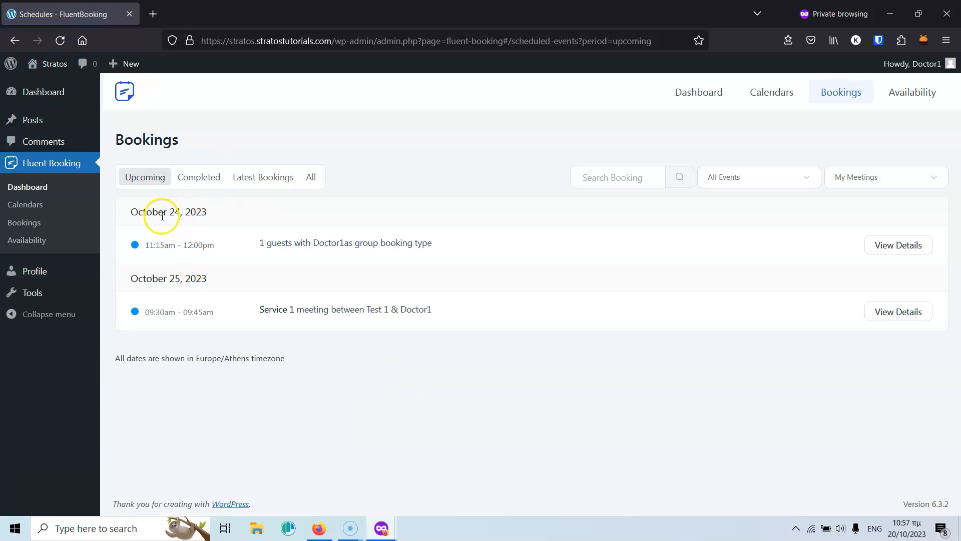
Review the Completed, Latest Bookings and All tabs, then close the private window.
{"action": "left_click", "coordinate": [194, 178]}
{"action": "left_click", "coordinate": [261, 184]}
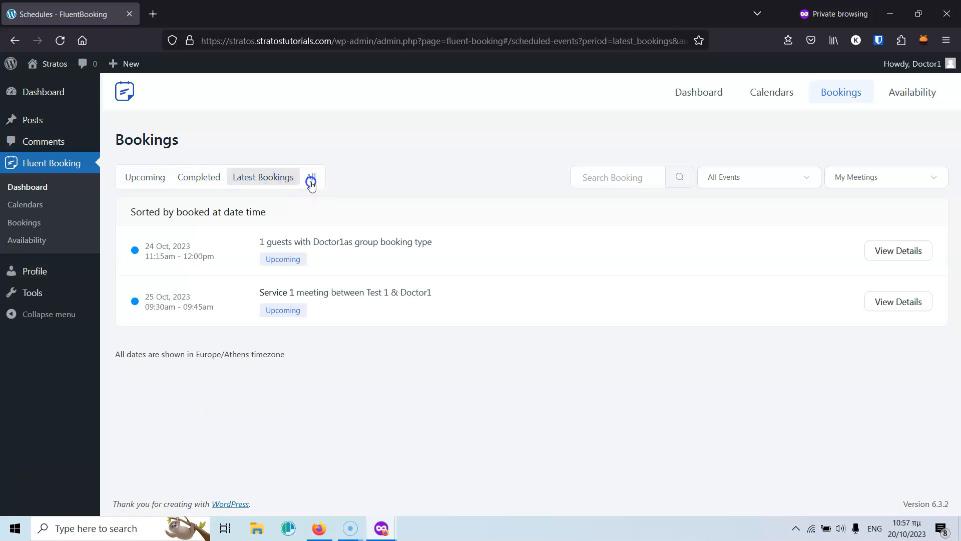
{"action": "left_click", "coordinate": [312, 180]}
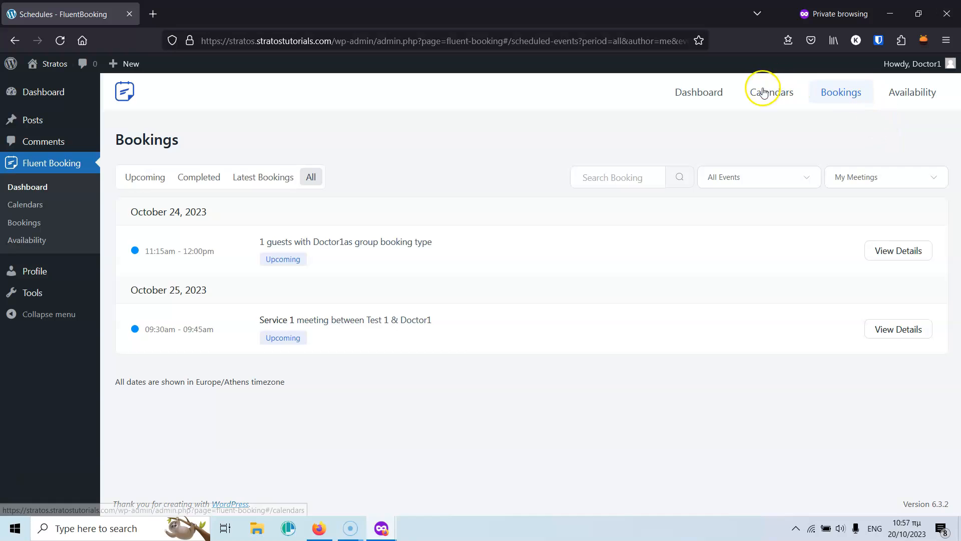
{"action": "left_click", "coordinate": [942, 14]}
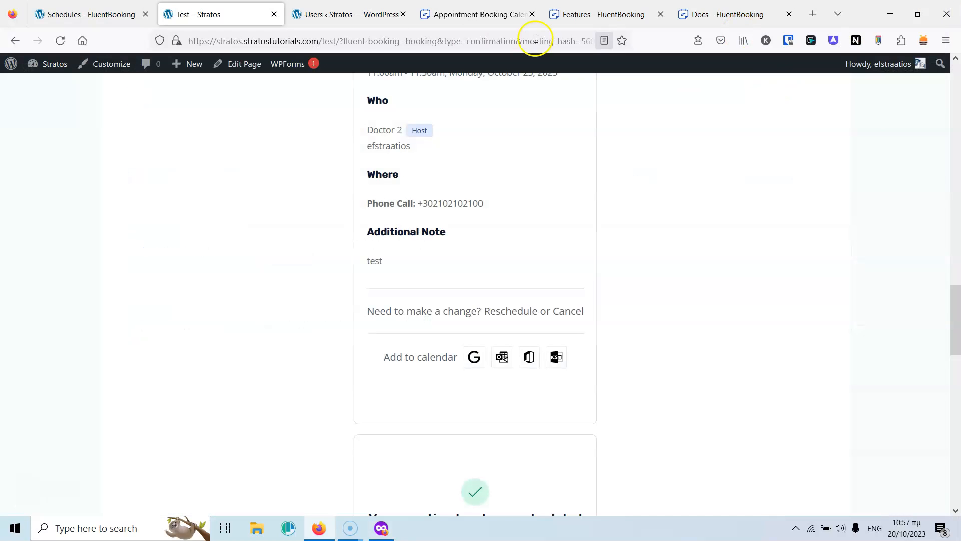
Go back to the Schedules – FluentBooking tab and reload its Bookings page.
{"action": "left_click", "coordinate": [104, 7]}
{"action": "left_click", "coordinate": [25, 287]}
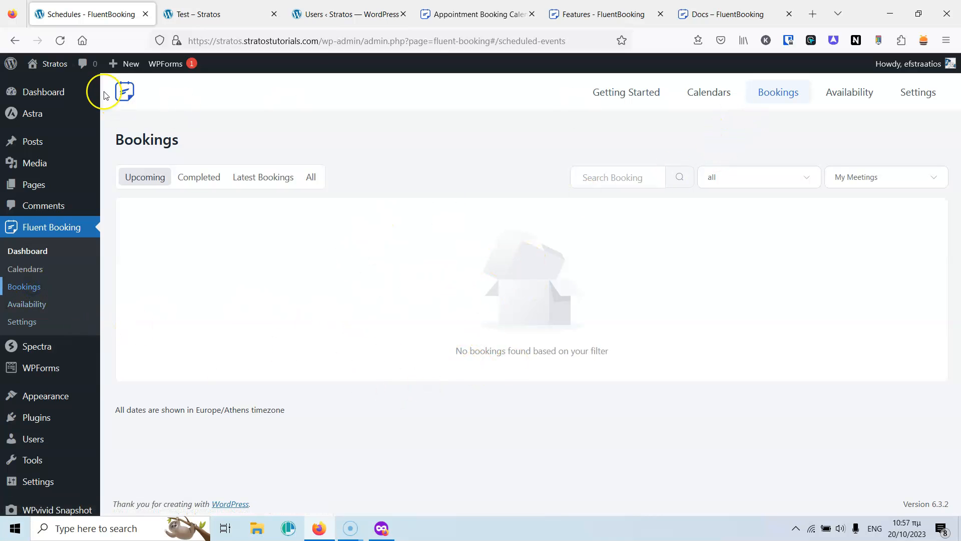
{"action": "left_click", "coordinate": [60, 40]}
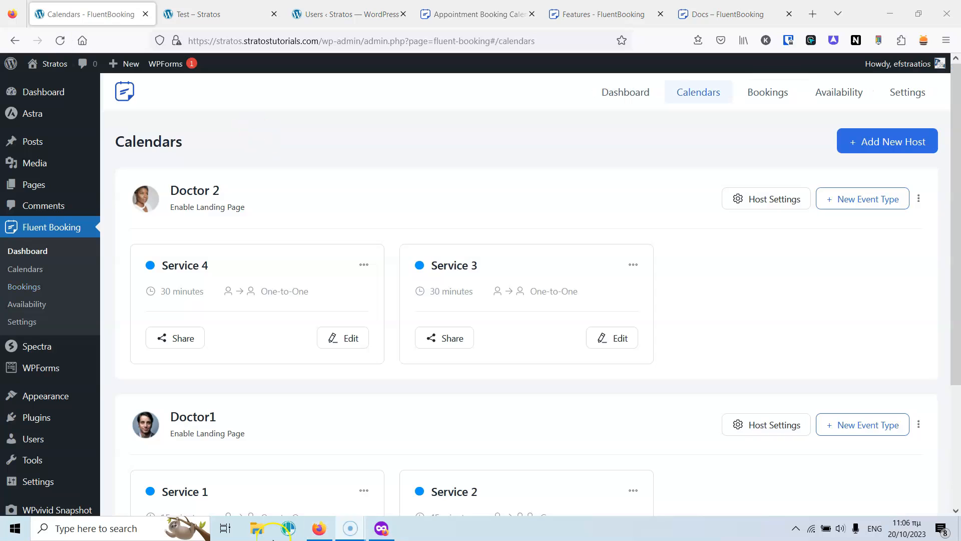